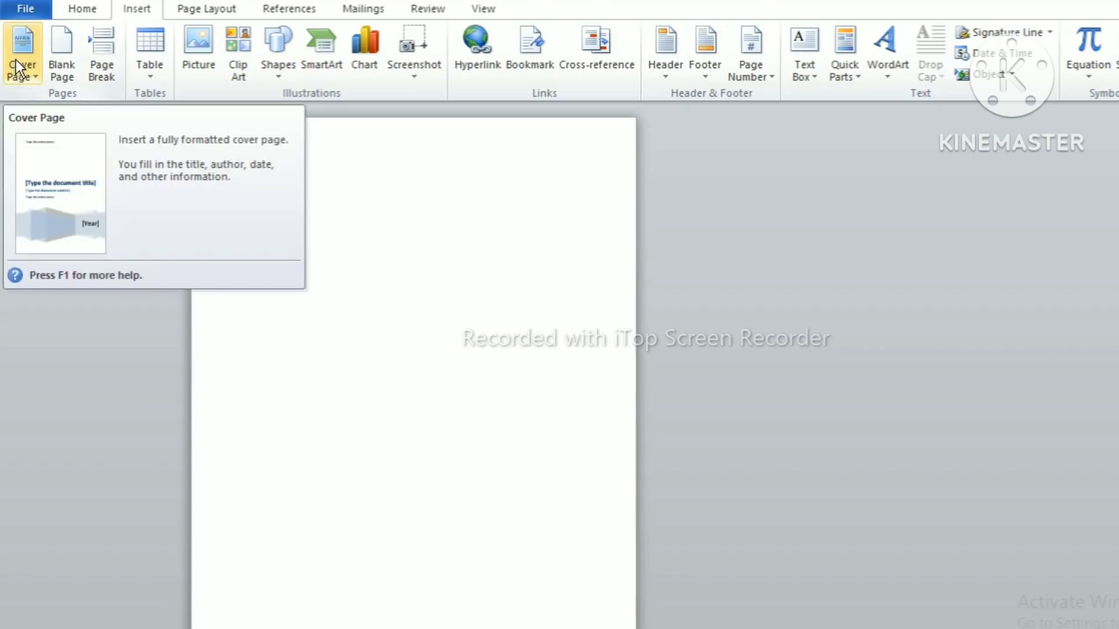
pyautogui.click(15, 60)
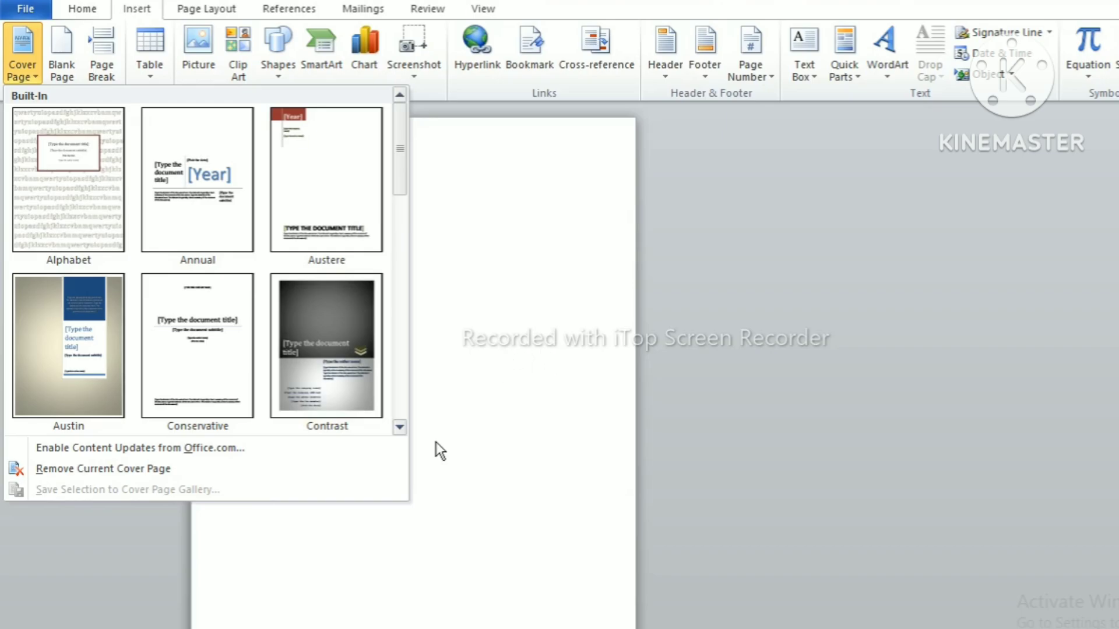
pyautogui.click(555, 338)
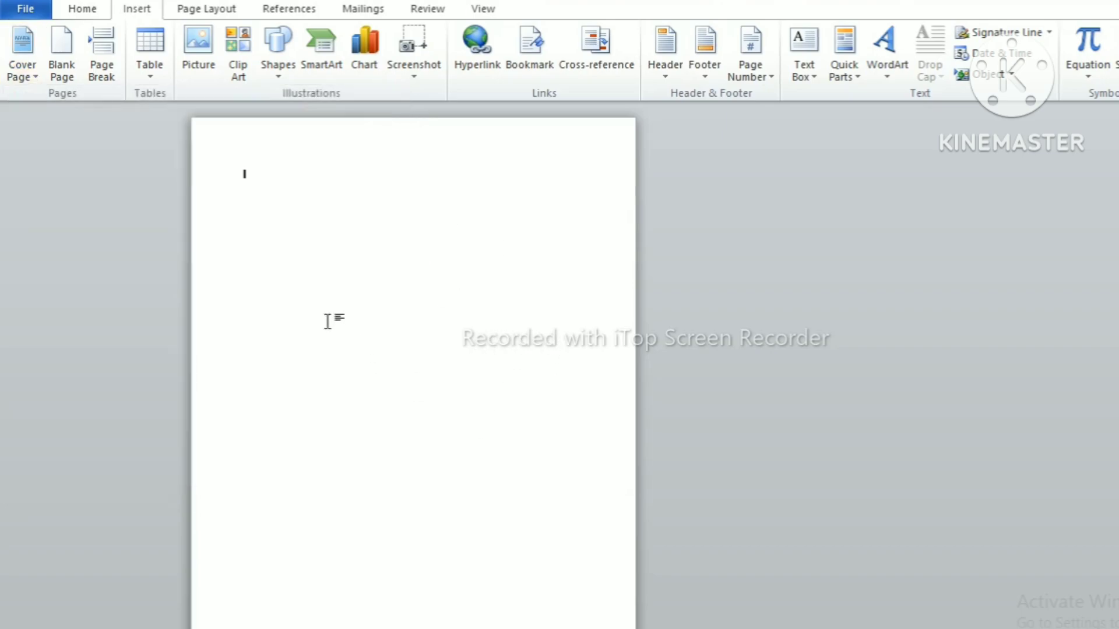
# Insert the MS Word Part 1 thumbnail picture from the Pictures folder into the blank document and deselect it.
pyautogui.click(208, 49)
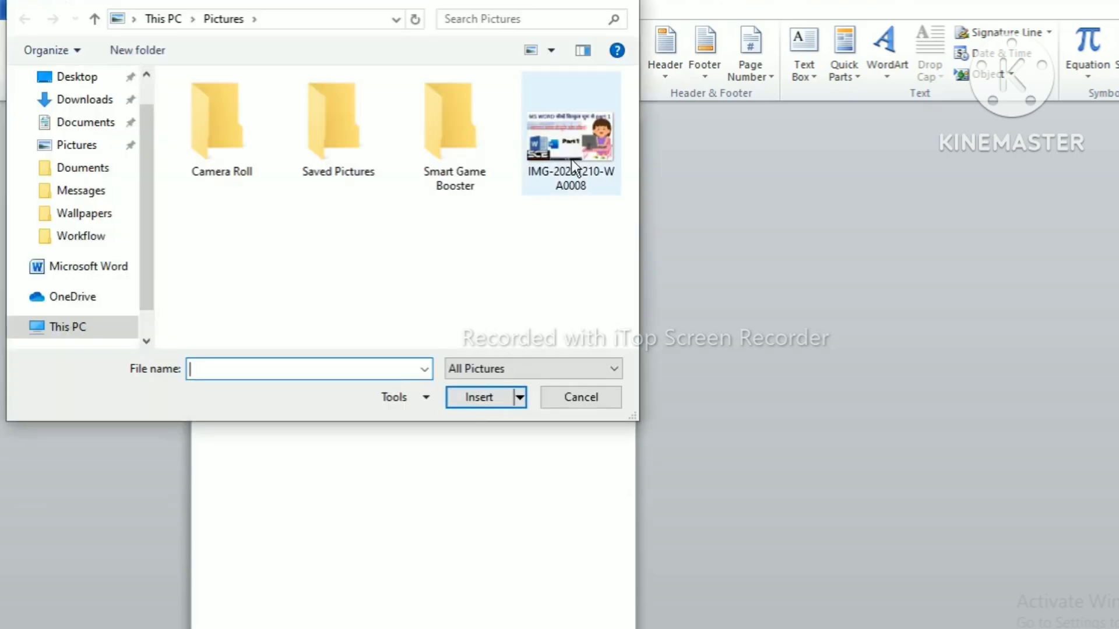
pyautogui.click(572, 149)
pyautogui.click(484, 395)
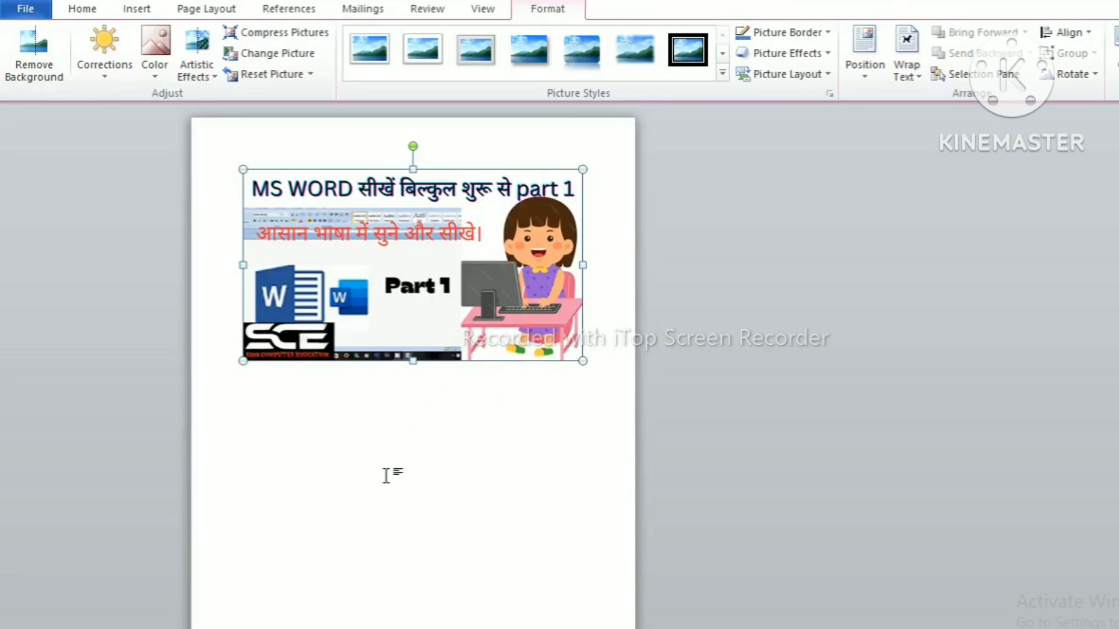
pyautogui.click(589, 467)
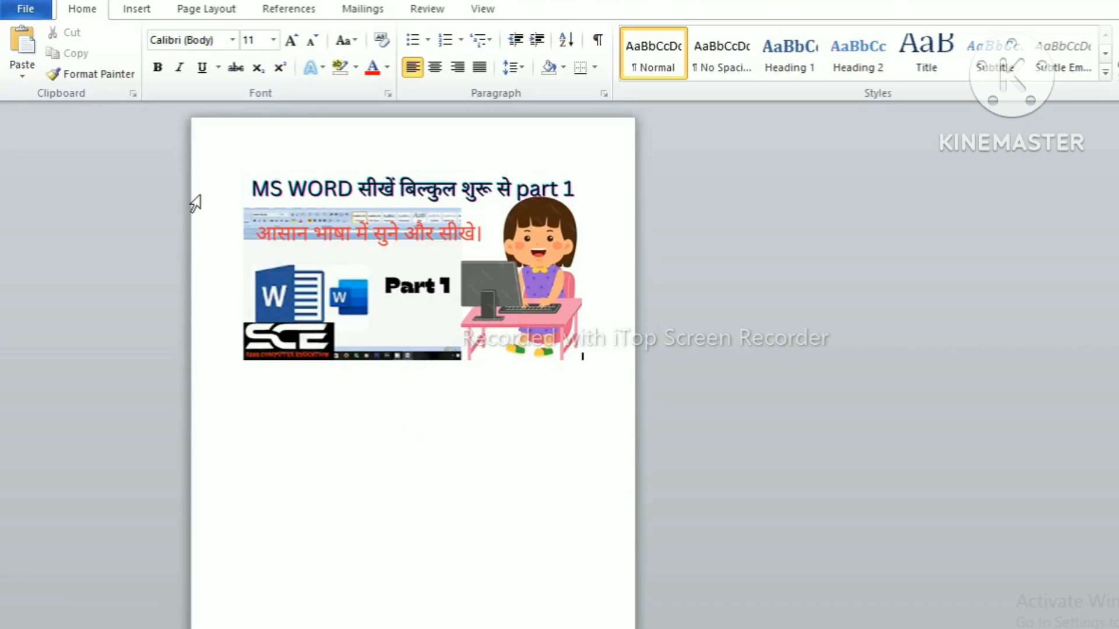
pyautogui.click(131, 11)
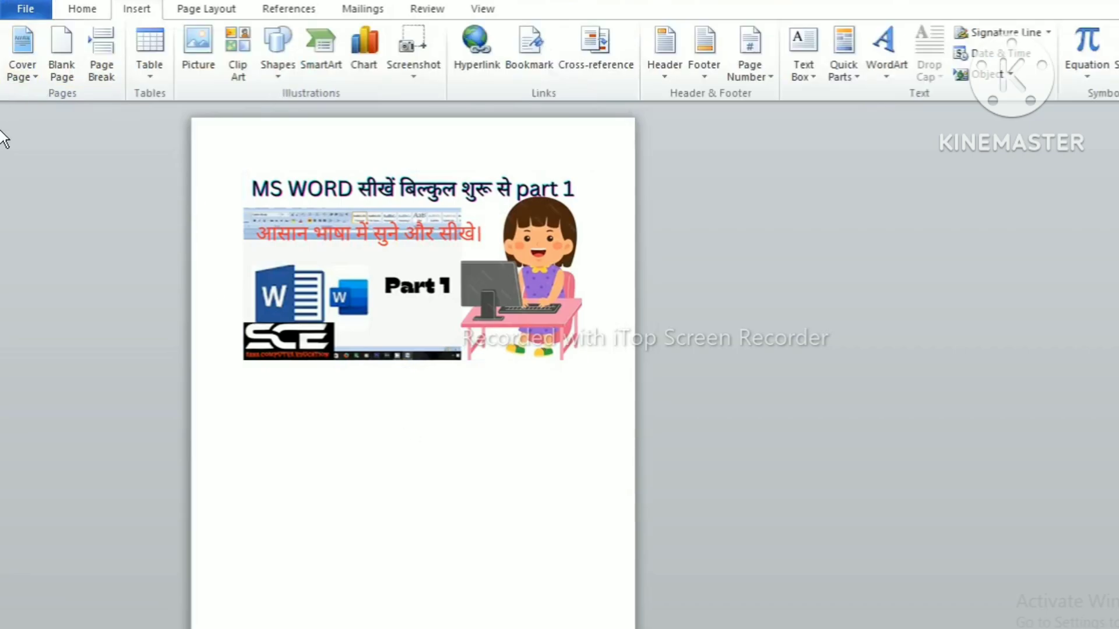
pyautogui.click(19, 78)
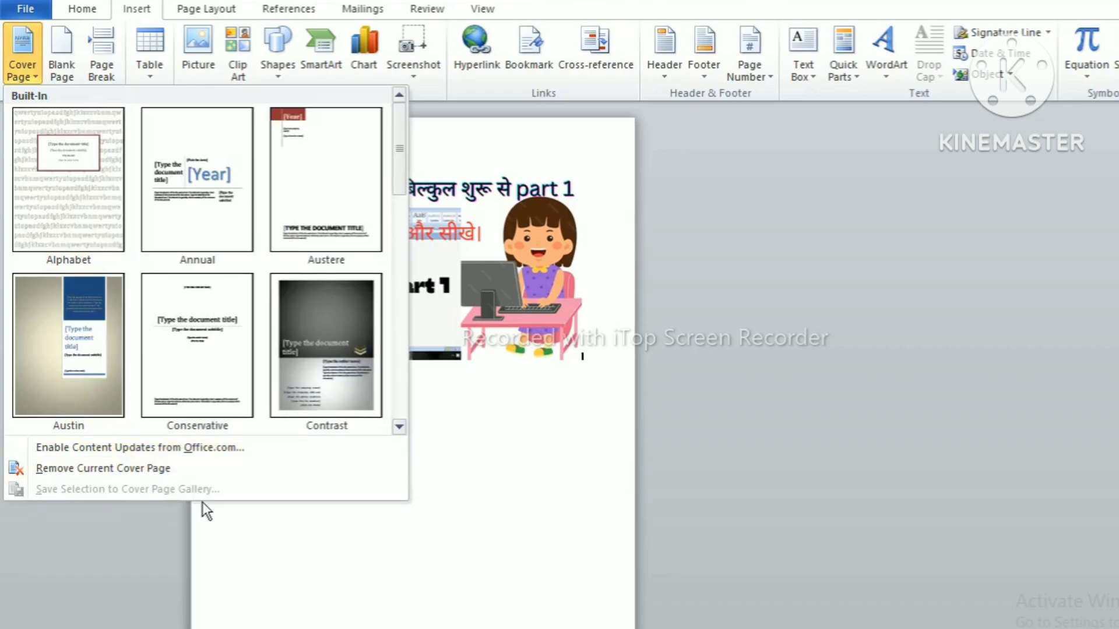
pyautogui.click(383, 536)
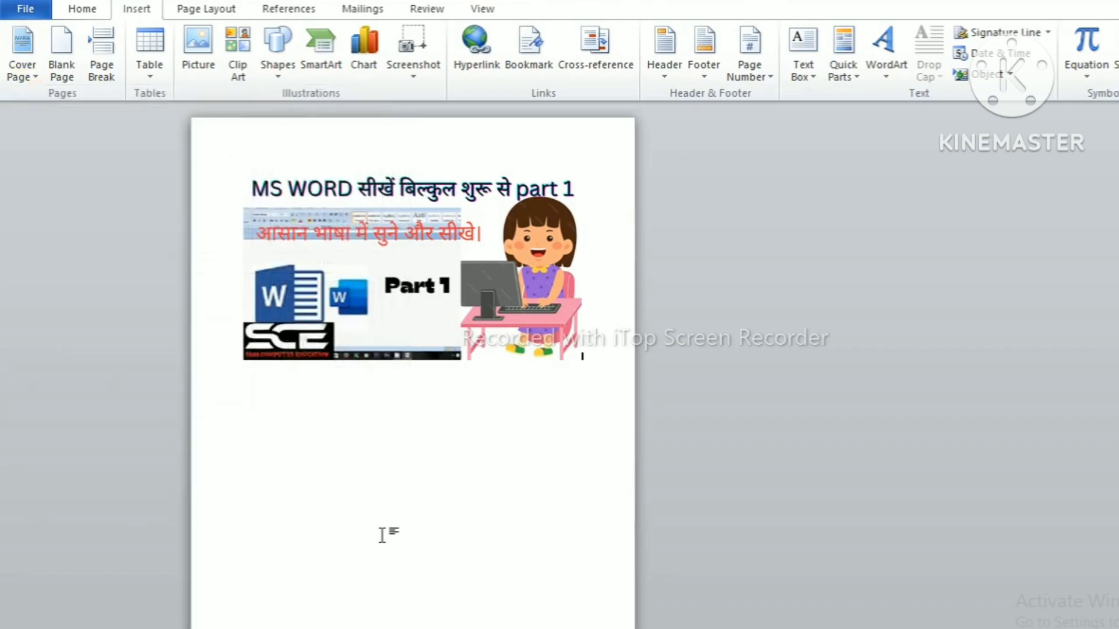
# Select the entire page content and save it to the Cover Page gallery under the name "ms word".
pyautogui.hotkey('ctrl', 'a')
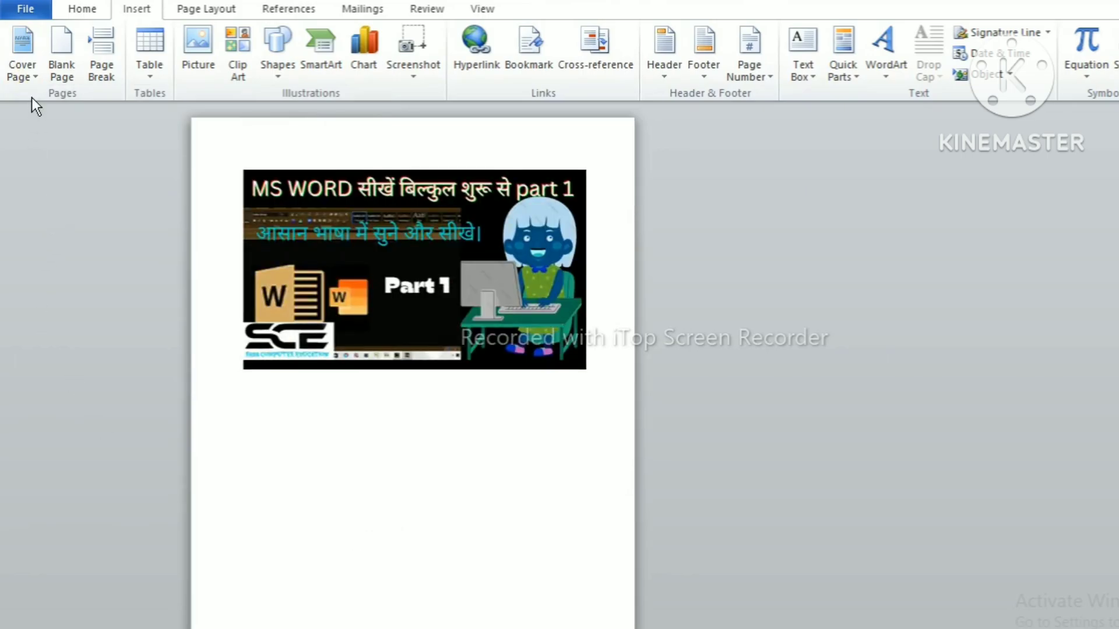
pyautogui.click(31, 75)
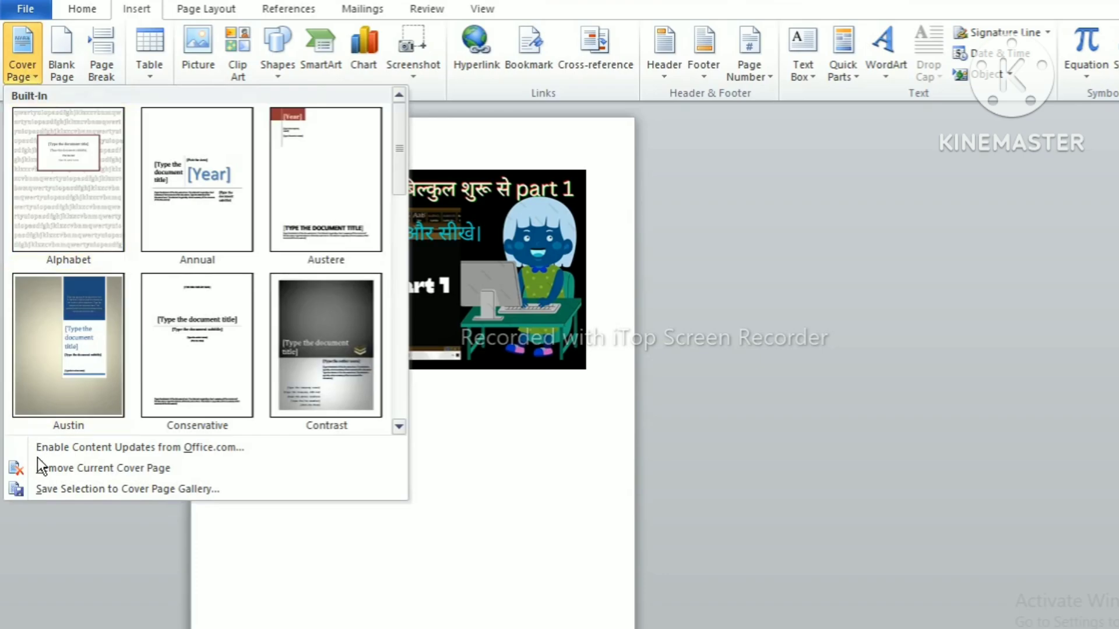
pyautogui.click(110, 491)
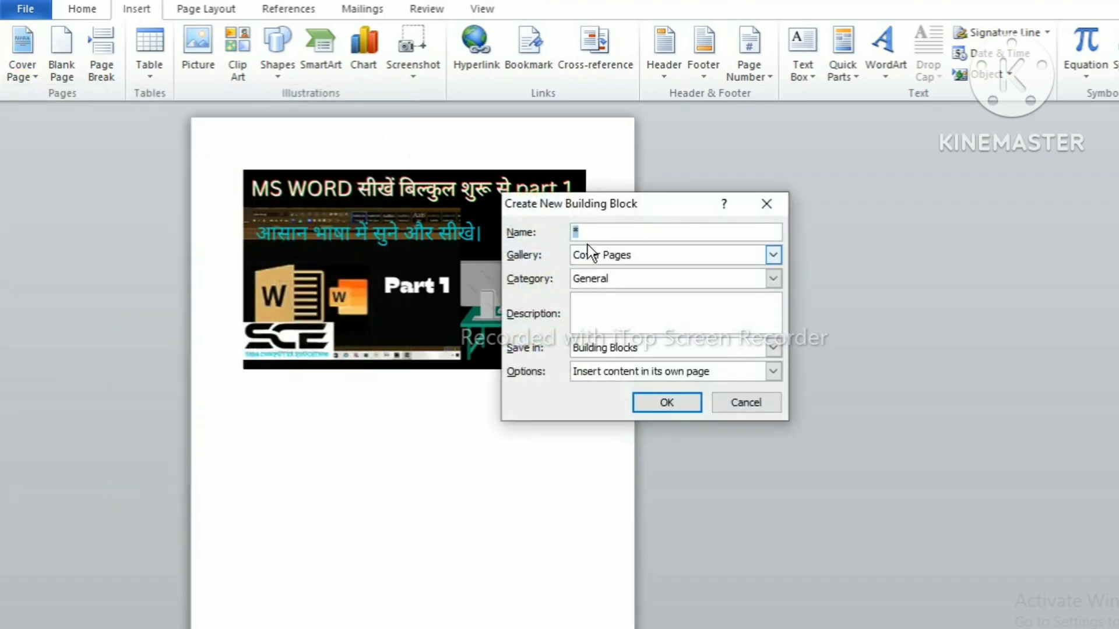
pyautogui.click(597, 231)
pyautogui.press('BackSpace')
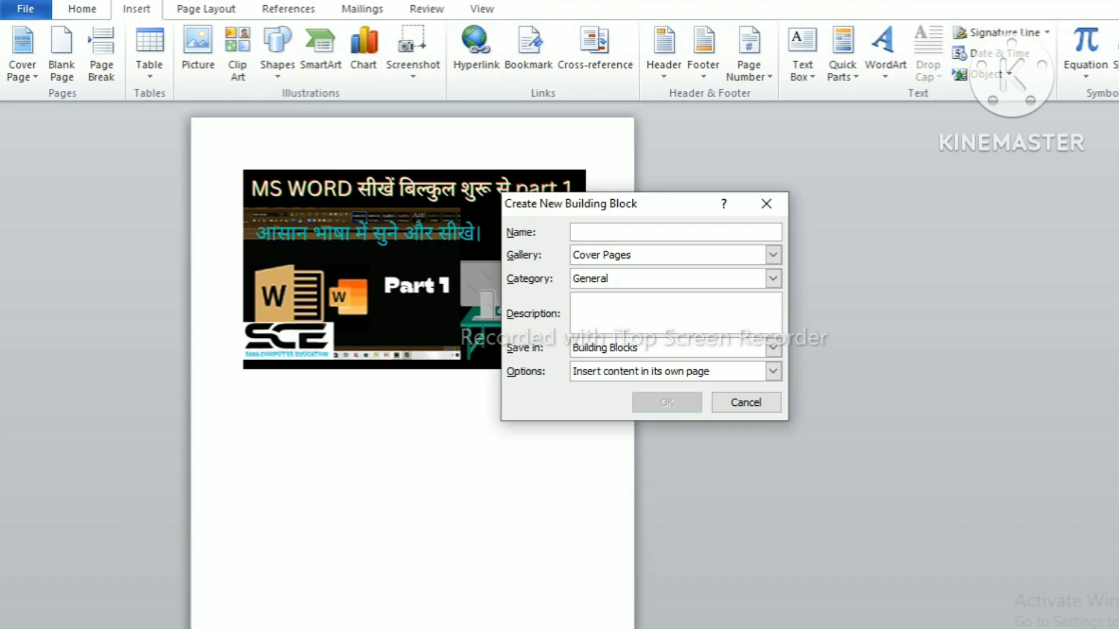
pyautogui.write('ms wor')
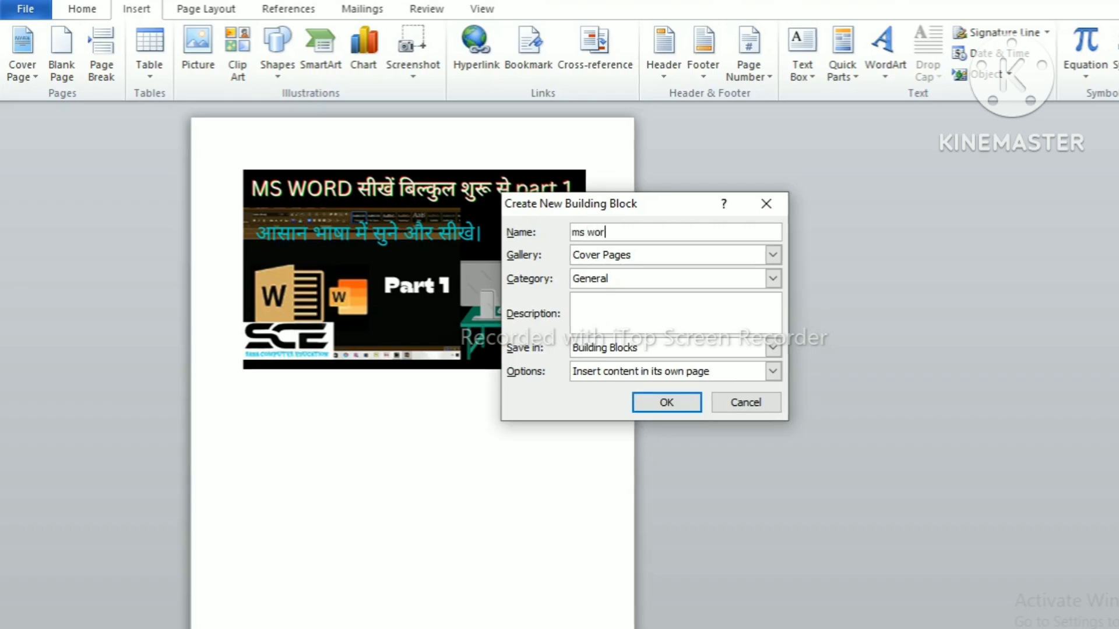
pyautogui.write('d')
pyautogui.click(675, 400)
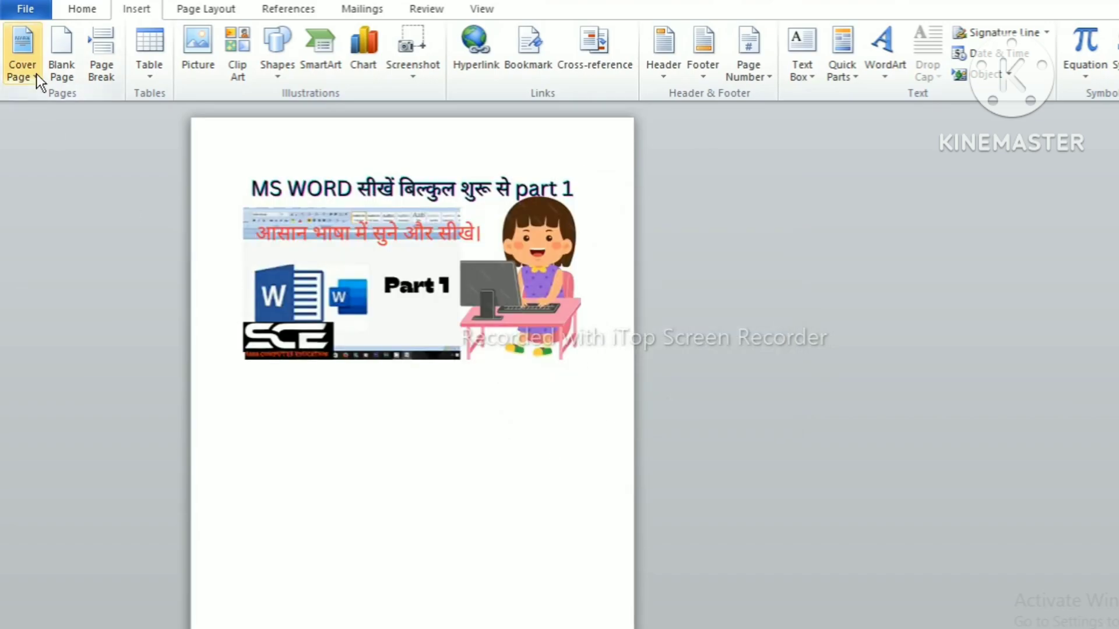
# Create a new blank document and insert the custom "ms word" cover page from the General category.
pyautogui.hotkey('ctrl', 'n')
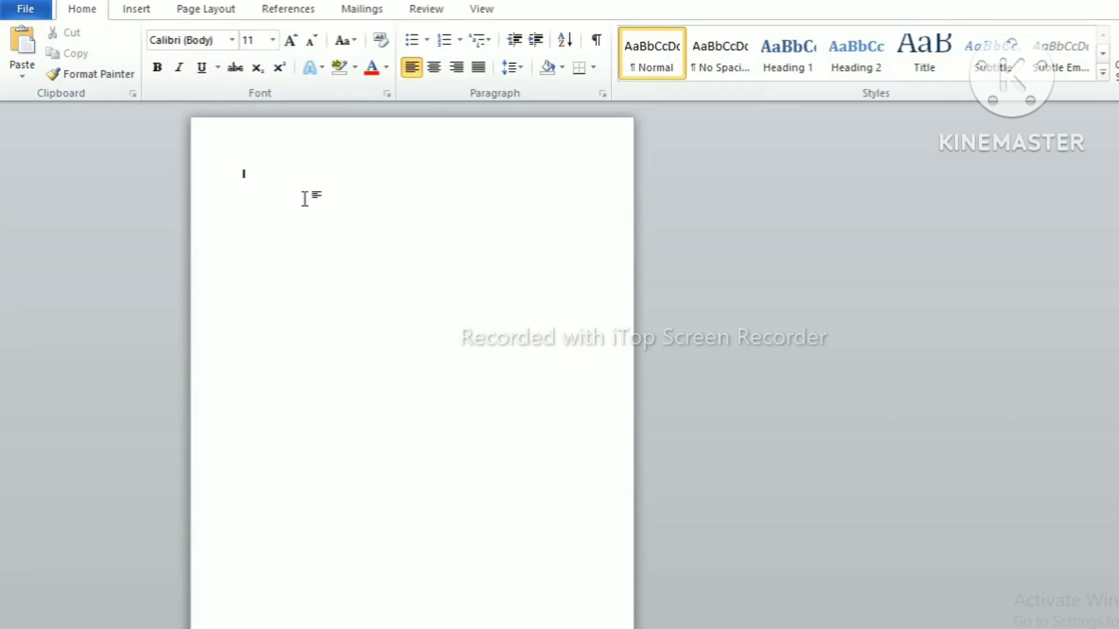
pyautogui.click(145, 16)
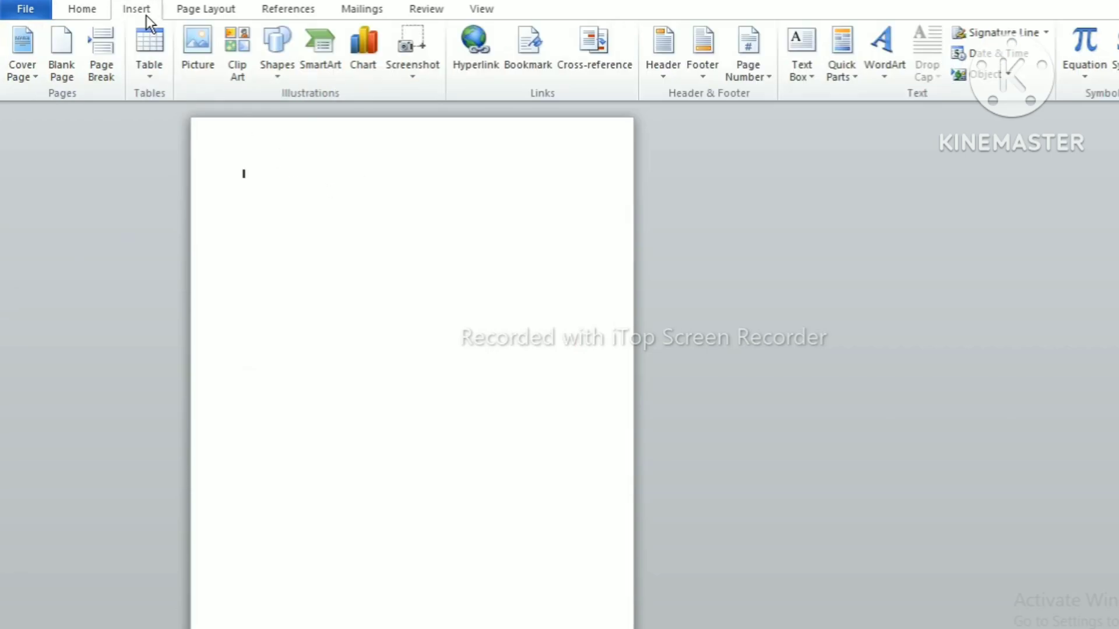
pyautogui.click(23, 82)
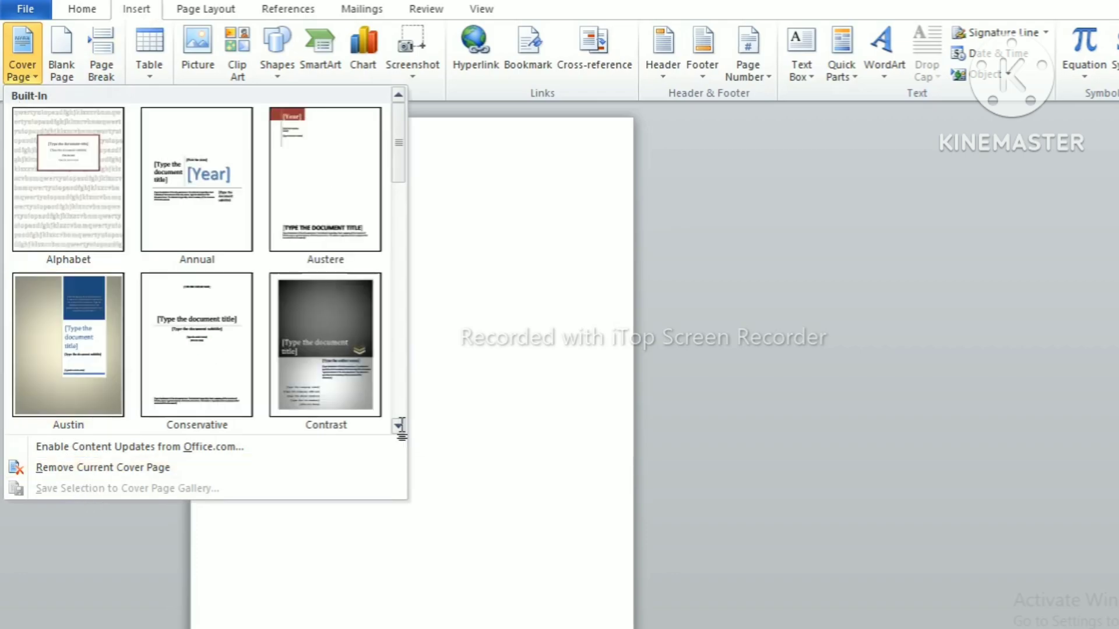
pyautogui.scroll(-6, 397, 419)
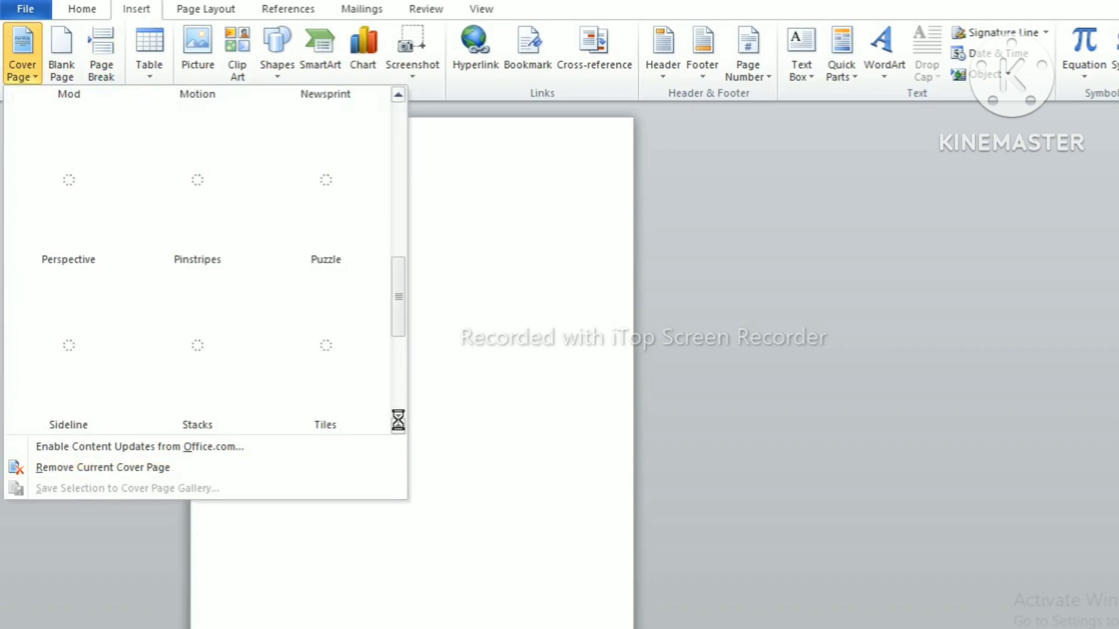
pyautogui.scroll(-1, 398, 420)
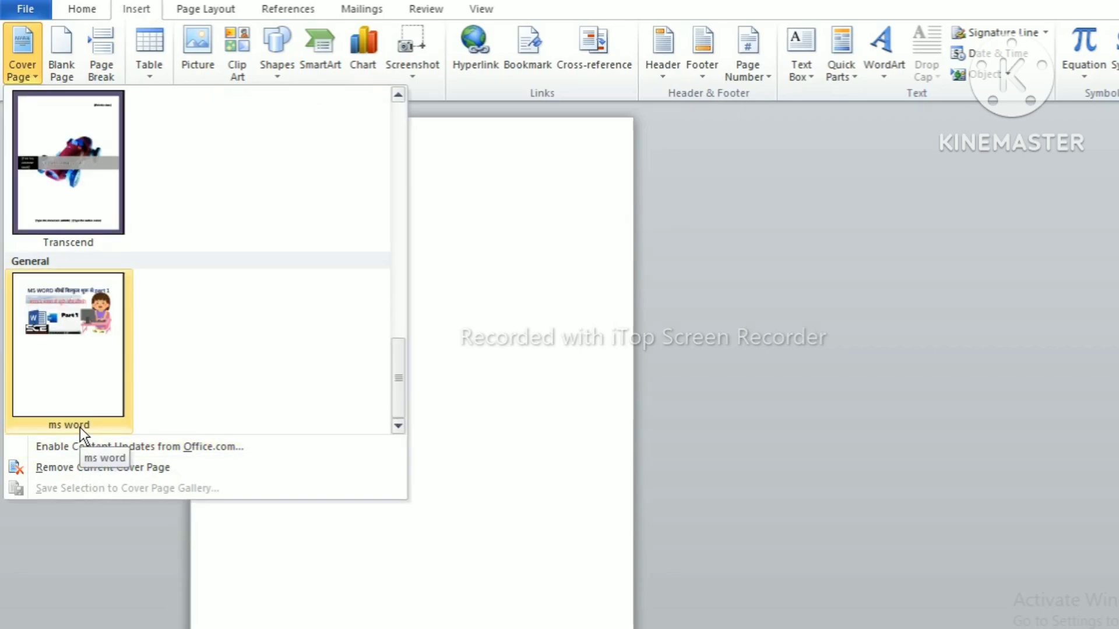
pyautogui.click(59, 354)
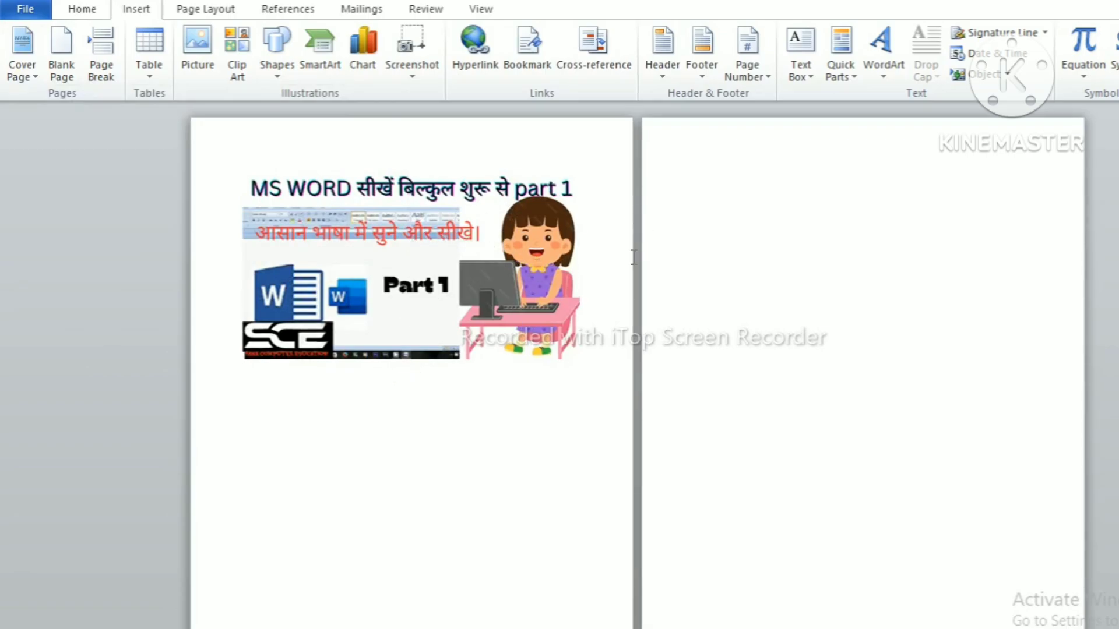
# Delete the whole document content and generate sample paragraphs with =rand().
pyautogui.hotkey('ctrl', 'a')
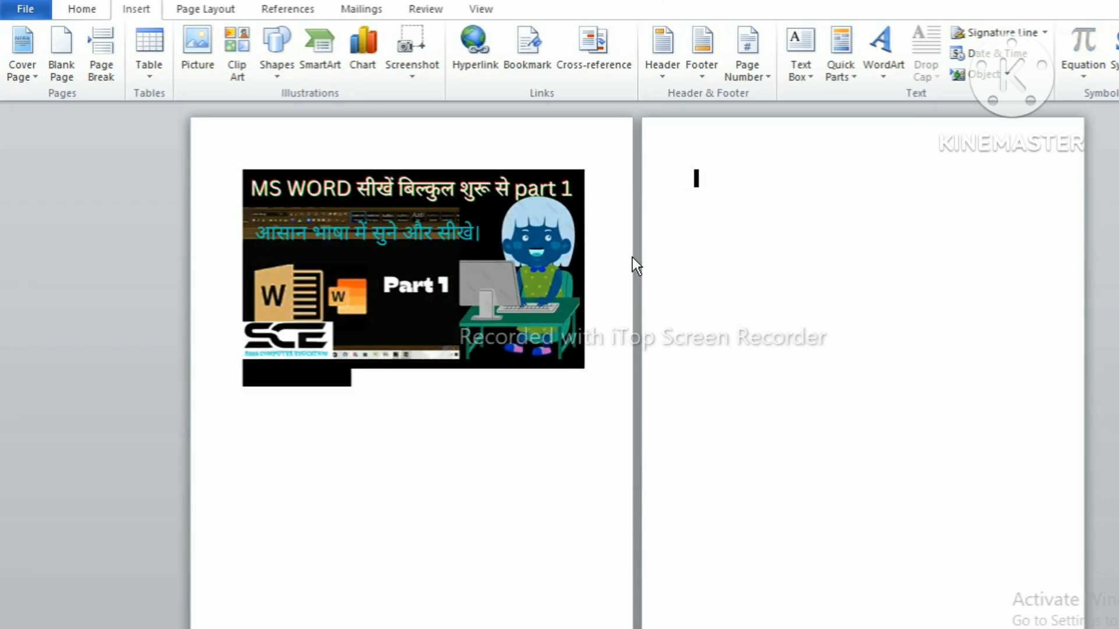
pyautogui.press('Delete')
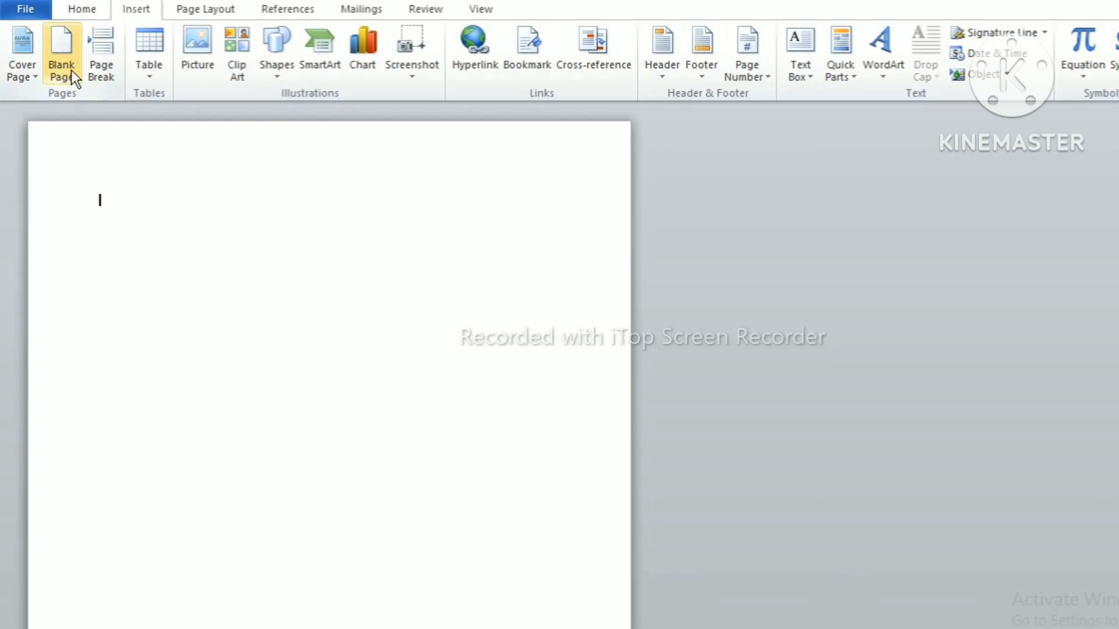
pyautogui.write('=ra')
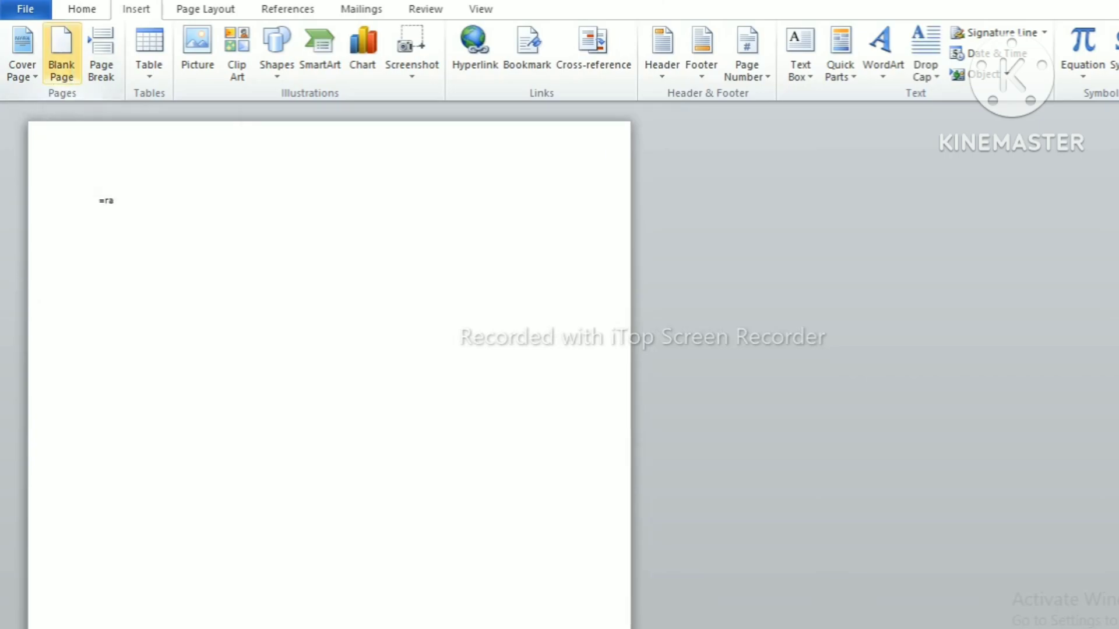
pyautogui.write('nd()')
pyautogui.press('Return')
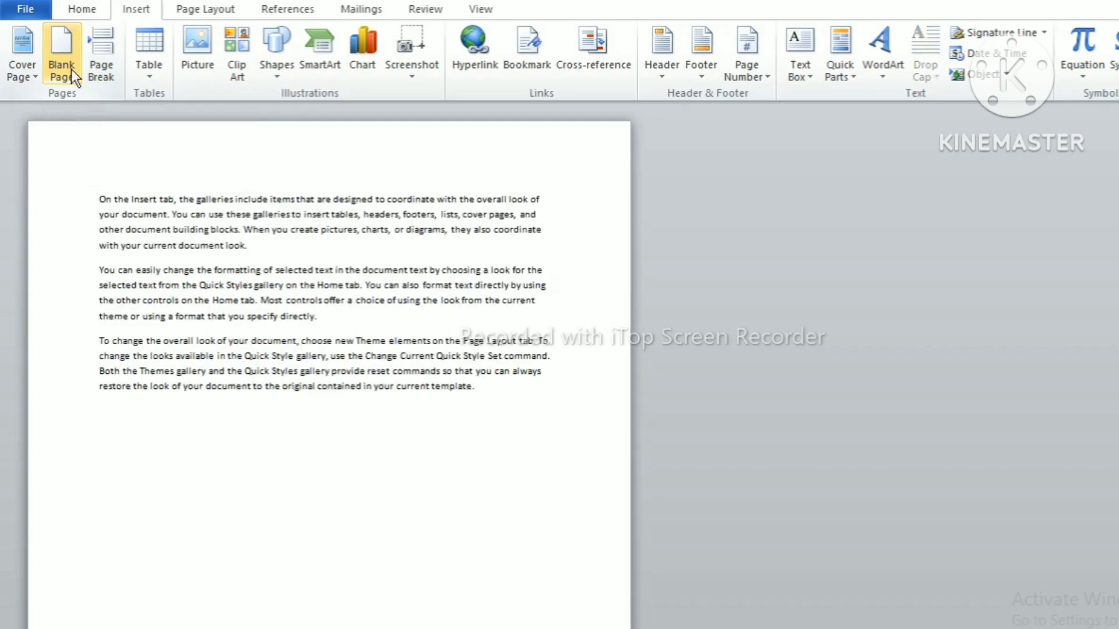
# Increase the font size of all the sample text by three increments and deselect it.
pyautogui.hotkey('ctrl', 'a')
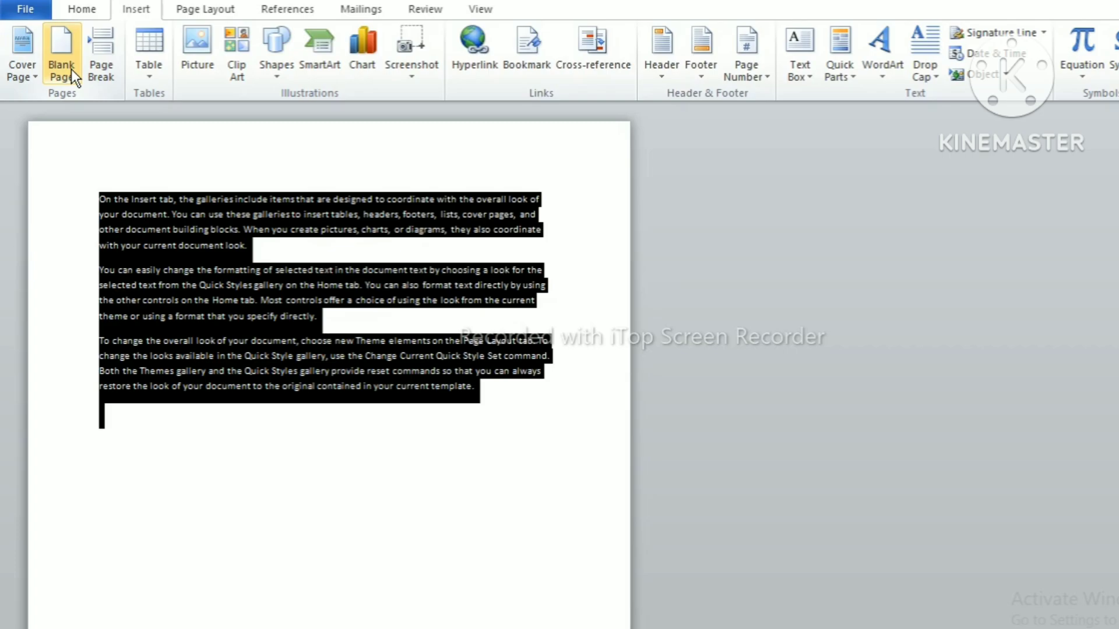
pyautogui.hotkey('ctrl', 'shift', '.')
pyautogui.hotkey('ctrl', 'shift', '.')
pyautogui.hotkey('ctrl', 'shift', '.')
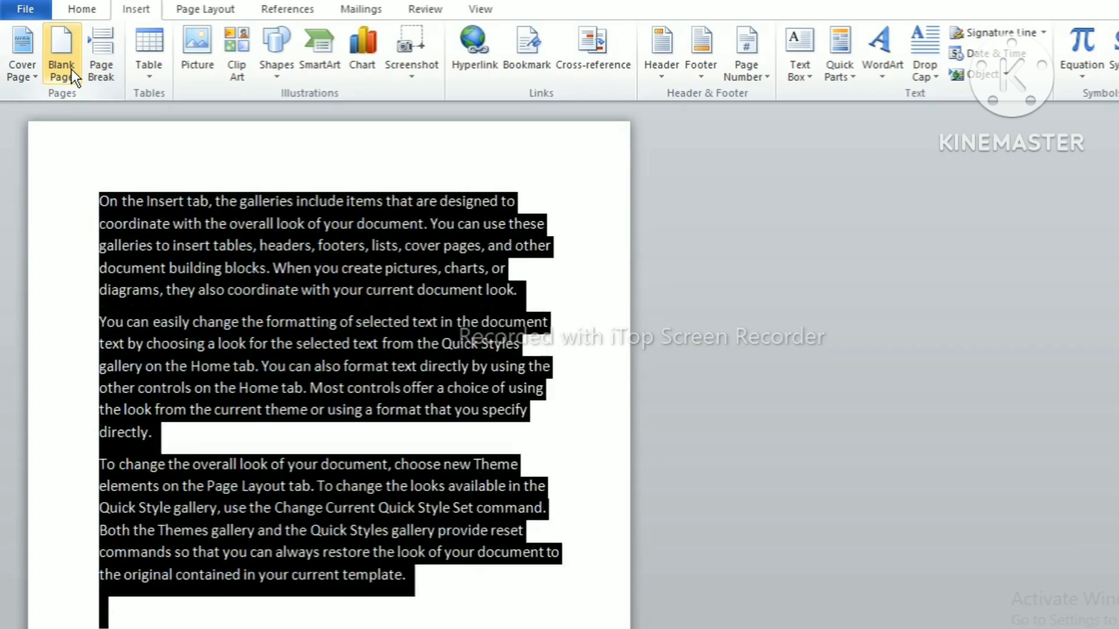
pyautogui.click(569, 542)
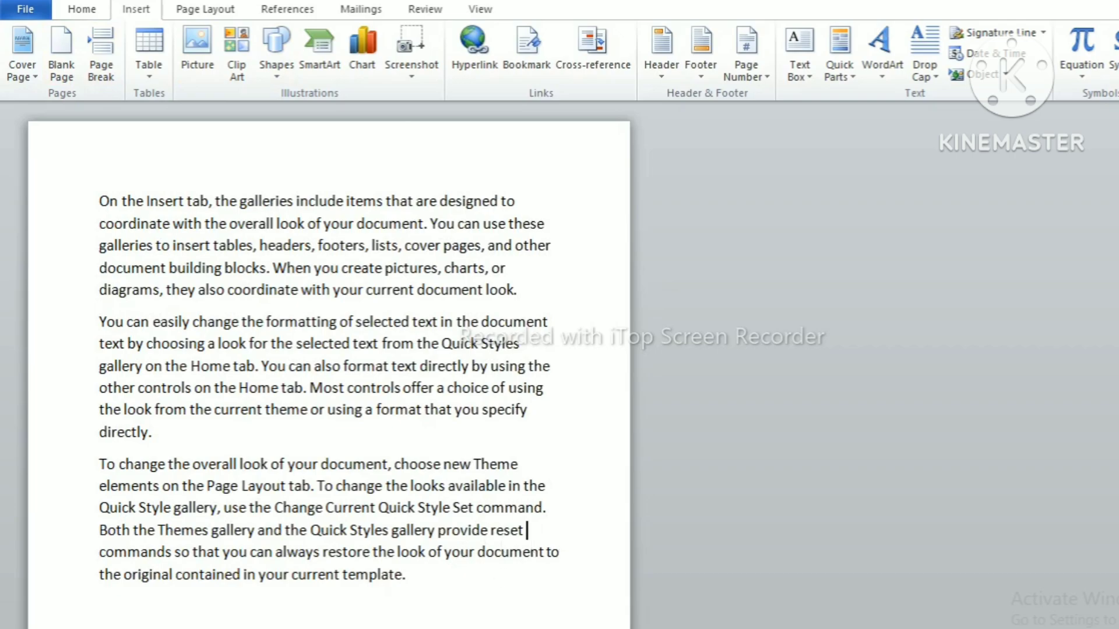
# Insert blank pages after the last paragraph of the sample text.
pyautogui.scroll(-3, 328, 350)
pyautogui.scroll(-2, 657, 470)
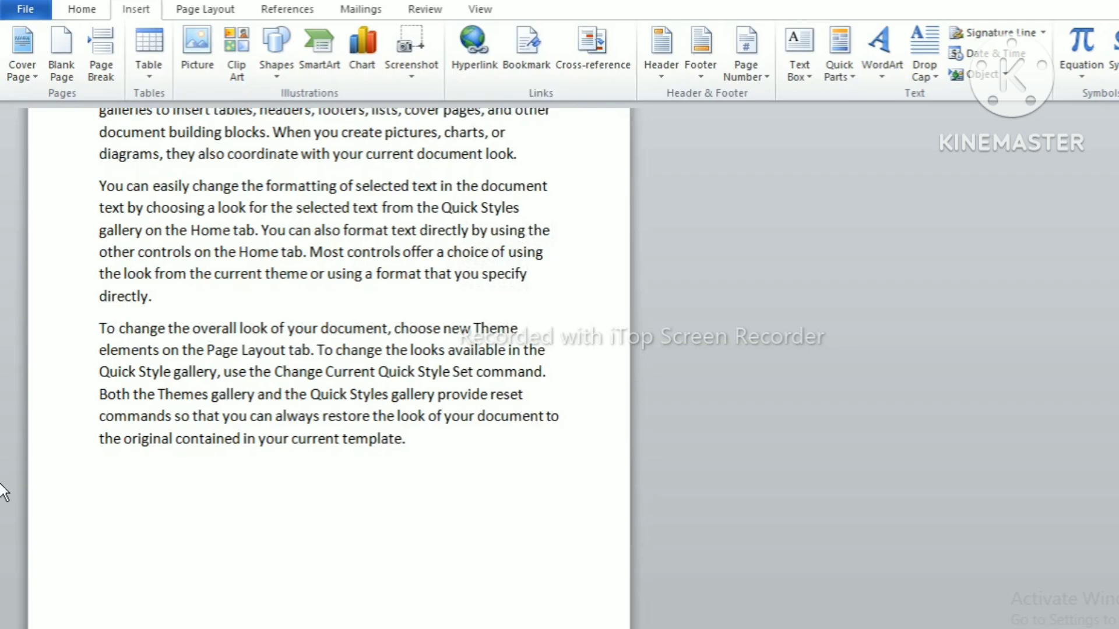
pyautogui.click(120, 477)
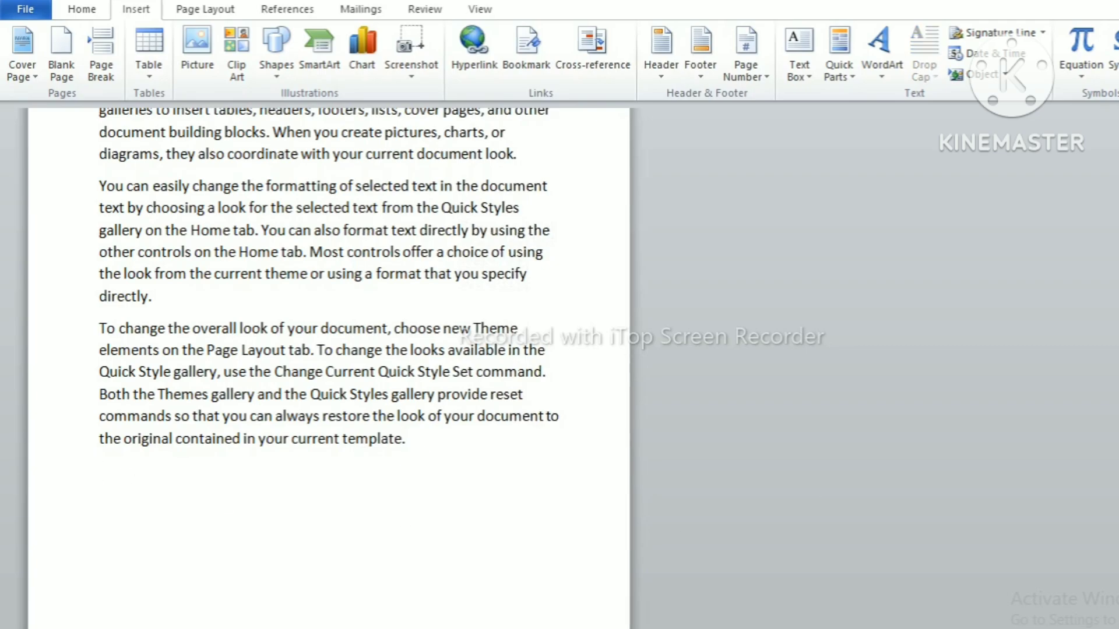
pyautogui.scroll(-1, 329, 277)
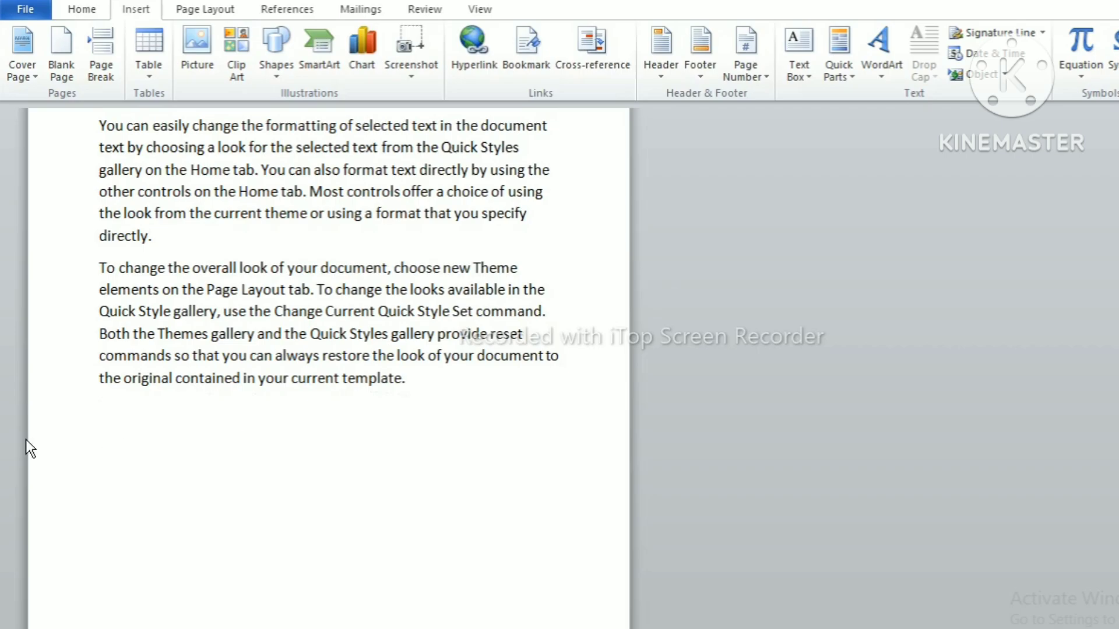
pyautogui.click(65, 59)
pyautogui.click(66, 58)
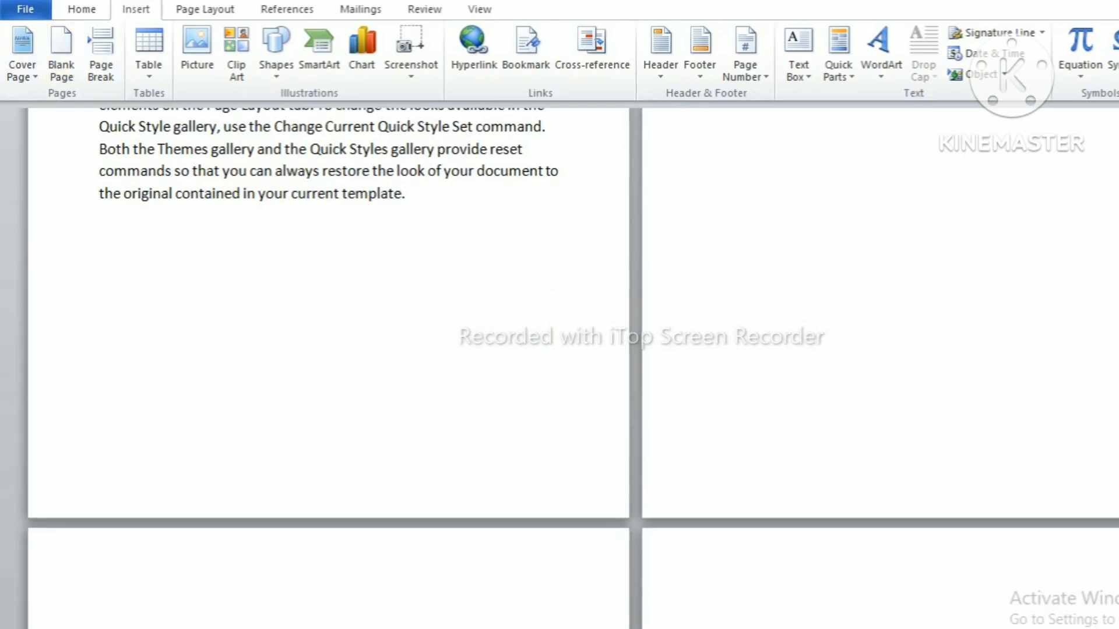
# Add four more blank pages at the end of the document.
pyautogui.scroll(-5, 559, 367)
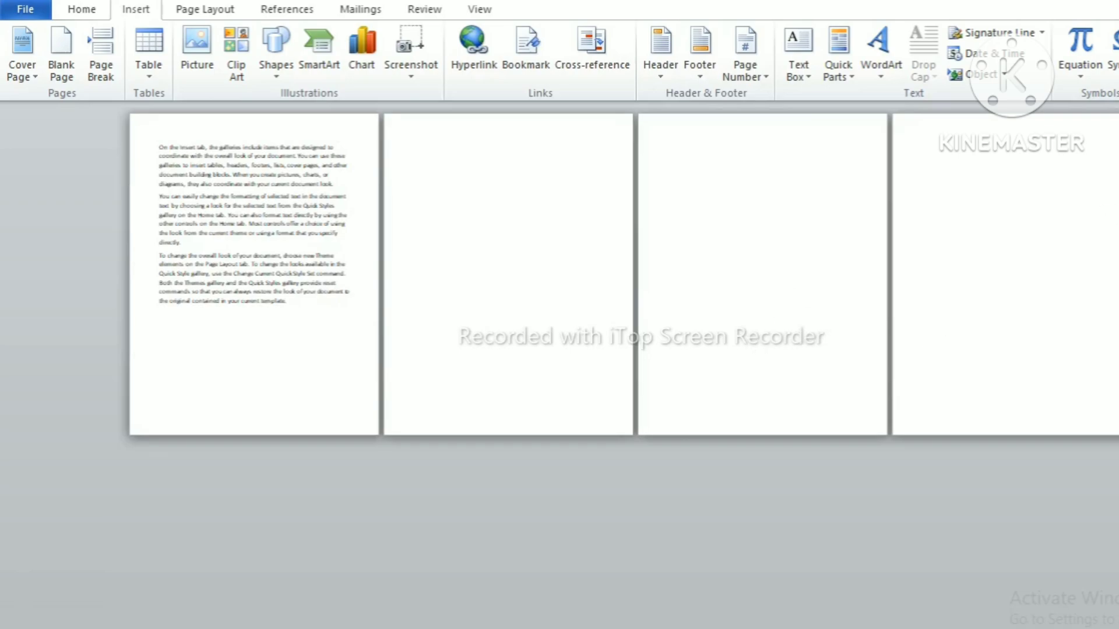
pyautogui.click(60, 58)
pyautogui.click(61, 58)
pyautogui.click(61, 57)
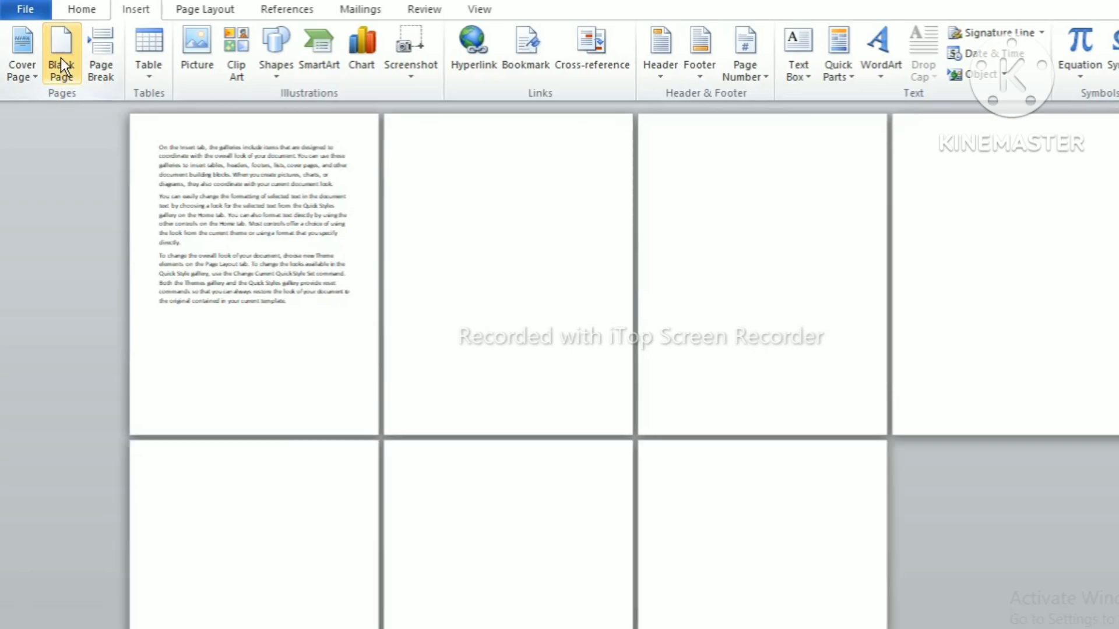
pyautogui.click(60, 58)
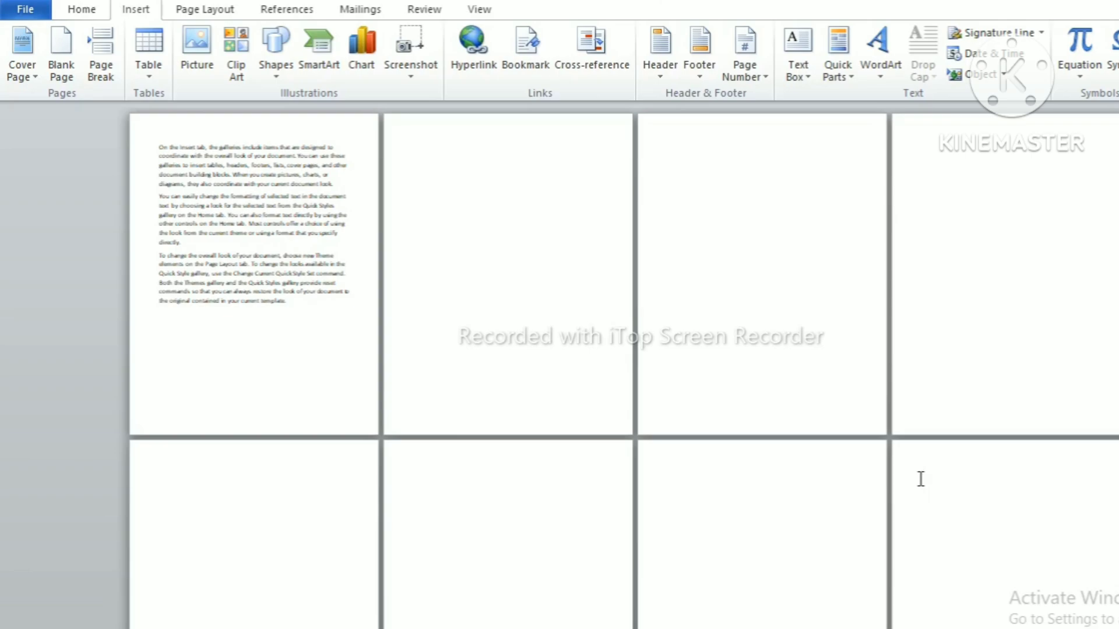
# Remove the last blank page from the end of the document.
pyautogui.press('BackSpace')
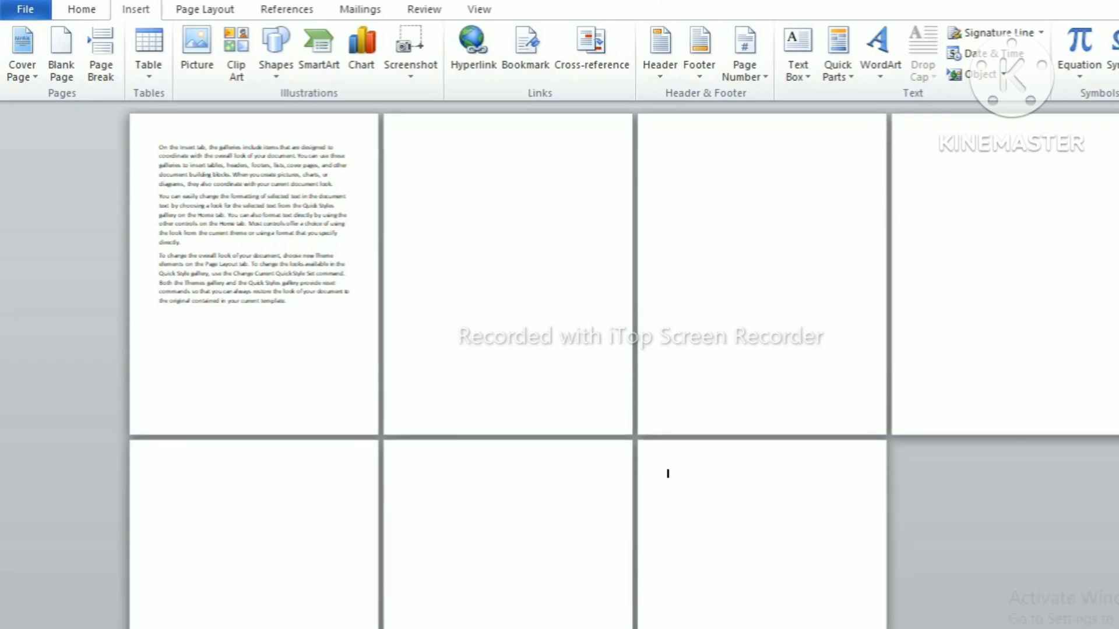
# Remove all the remaining blank pages after the sample text so only the text page is left.
pyautogui.press('BackSpace')
pyautogui.press('BackSpace')
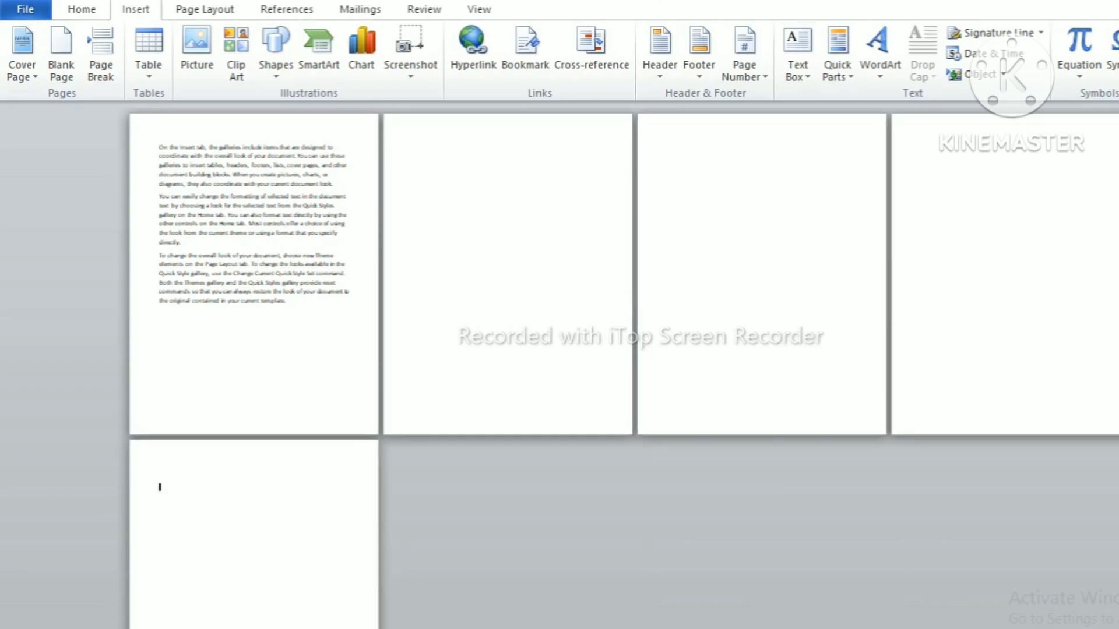
pyautogui.press('BackSpace')
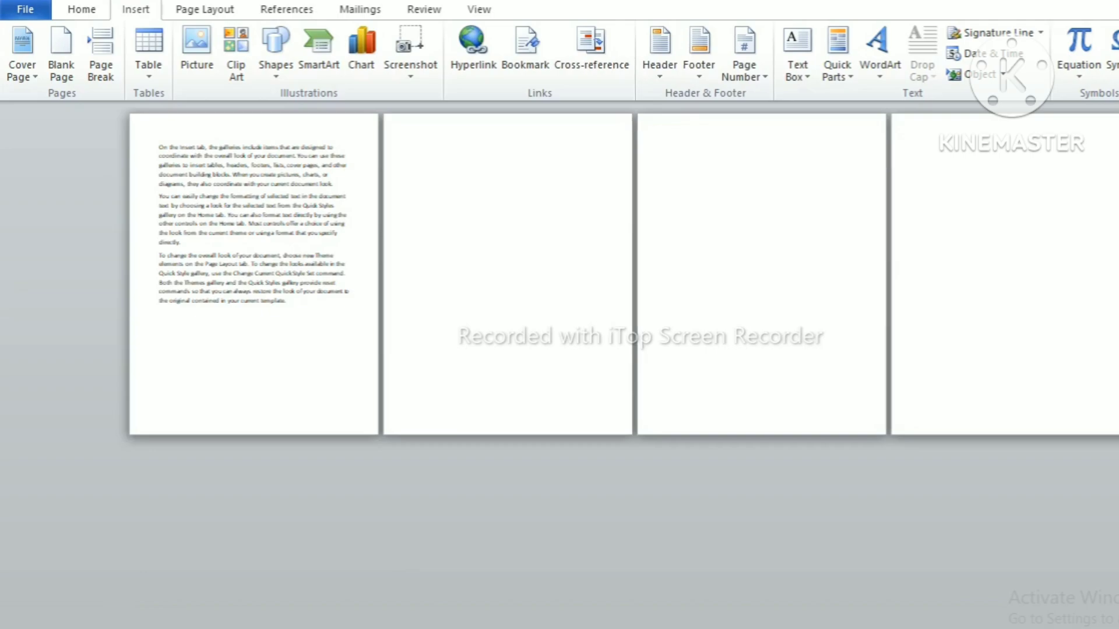
pyautogui.press('BackSpace')
pyautogui.press('BackSpace')
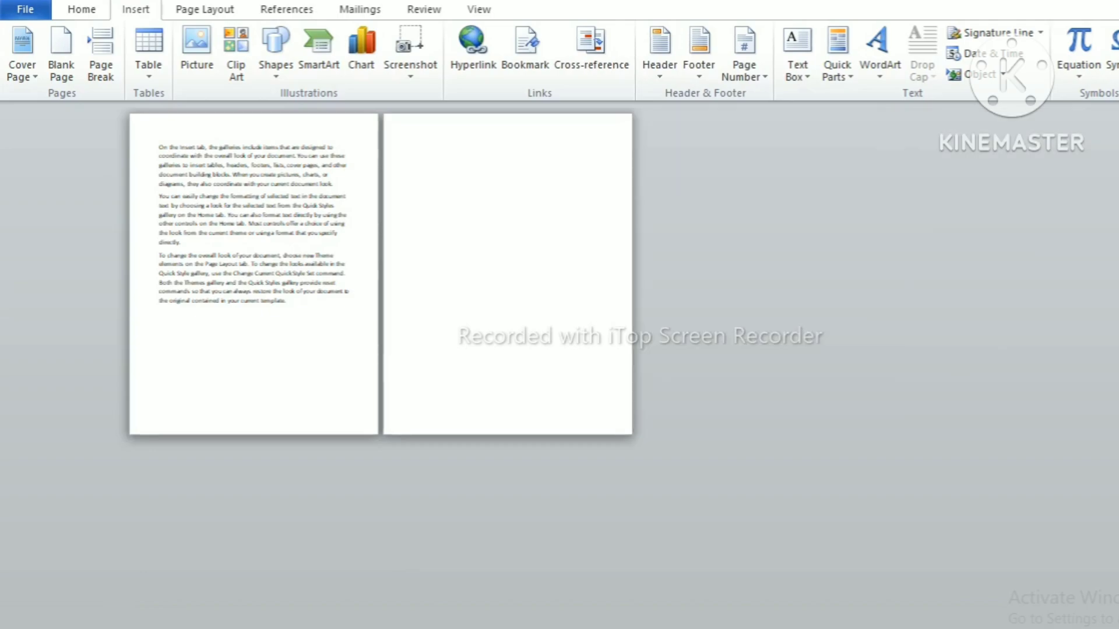
pyautogui.press('BackSpace')
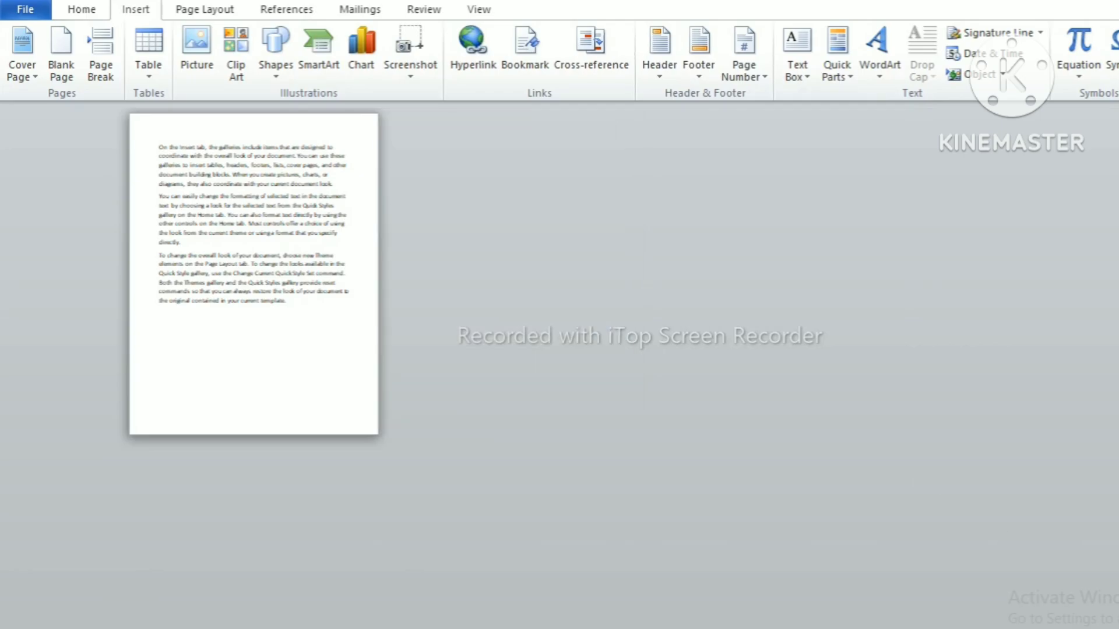
# Insert three blank pages before the first paragraph of the sample text.
pyautogui.moveTo(1107, 628); pyautogui.dragTo(1118, 628)
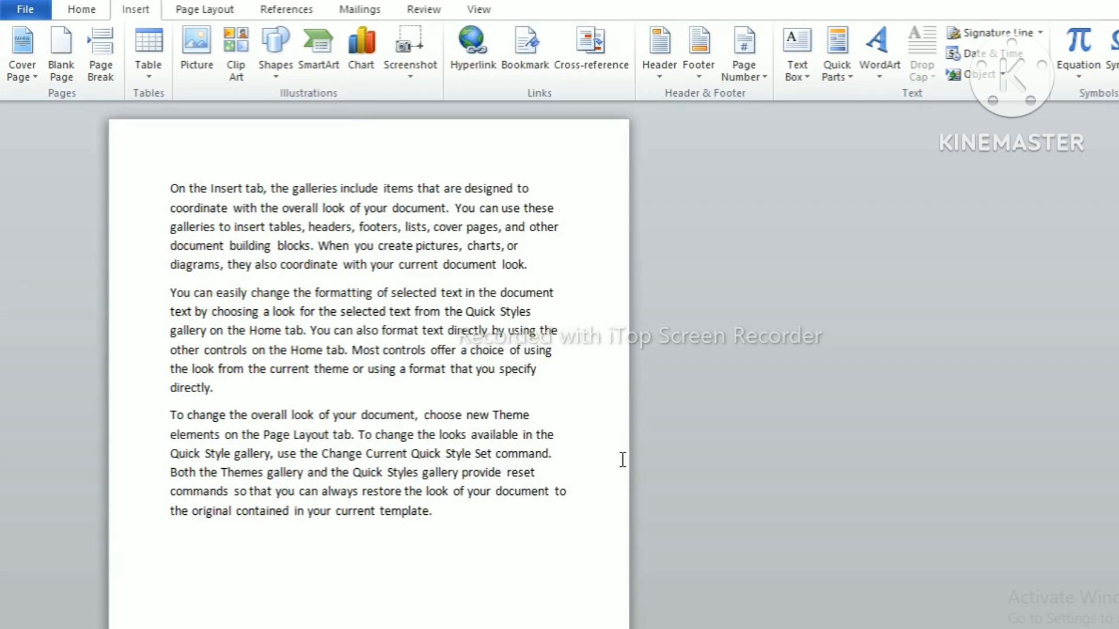
pyautogui.click(168, 189)
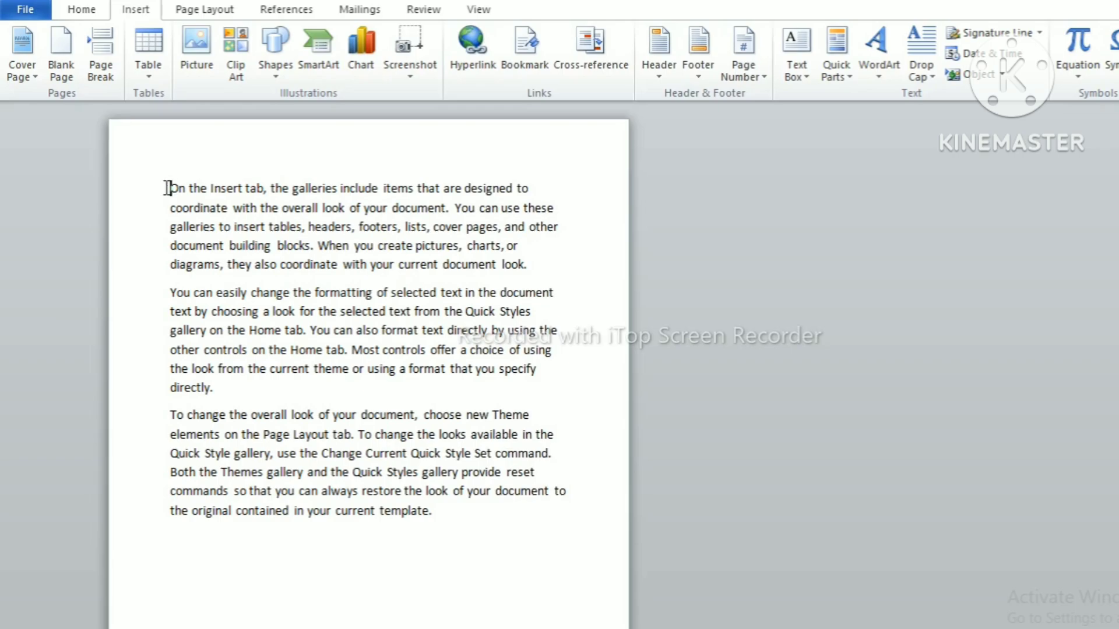
pyautogui.click(57, 49)
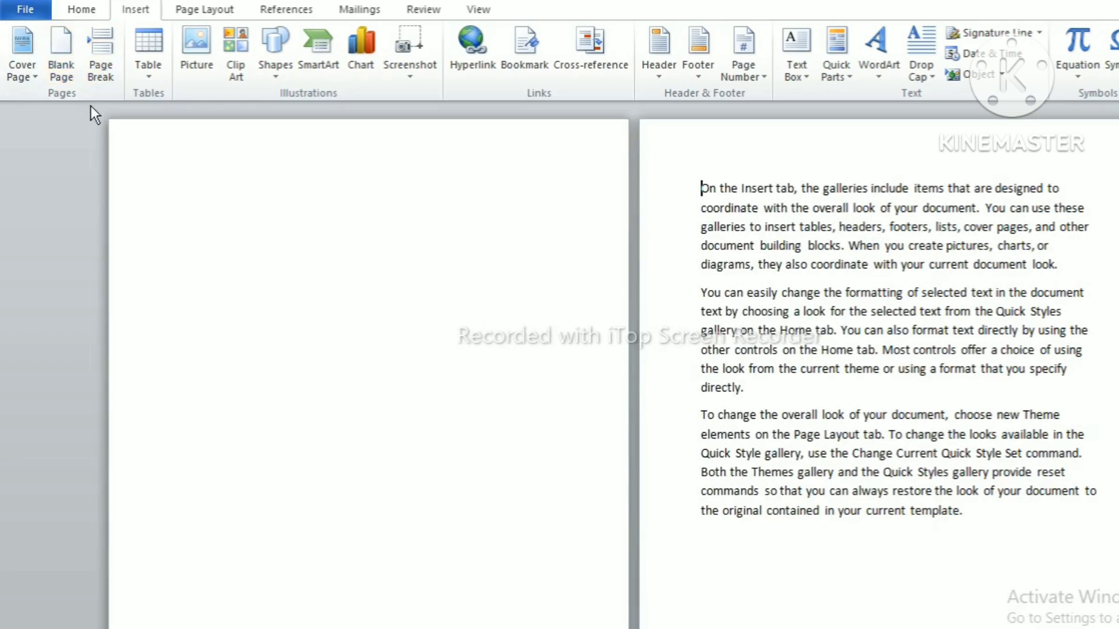
pyautogui.click(61, 57)
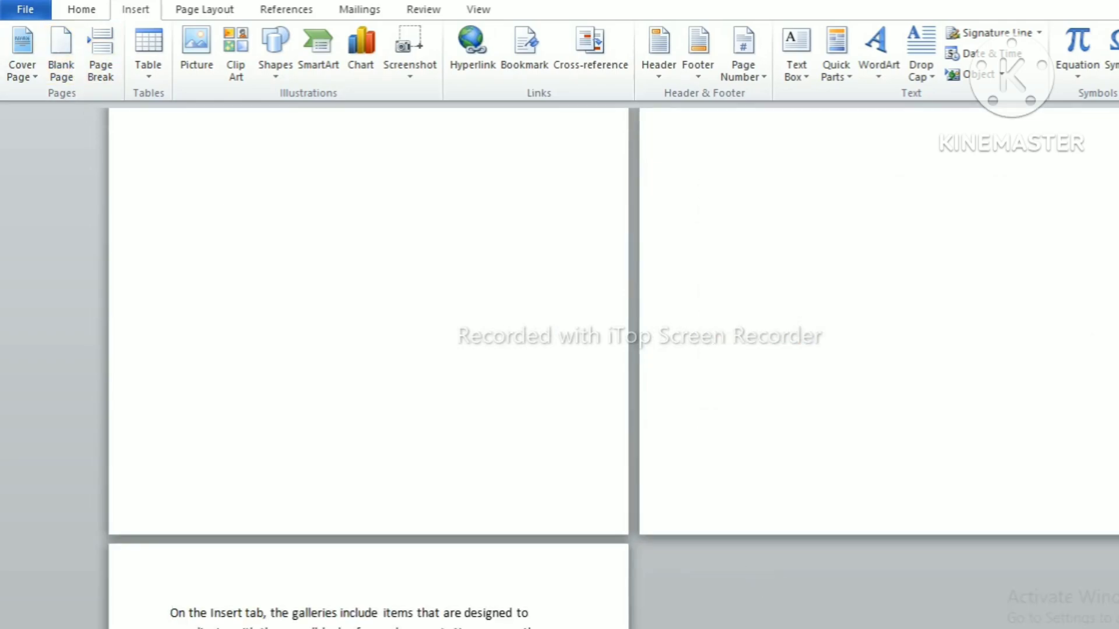
pyautogui.click(1107, 627)
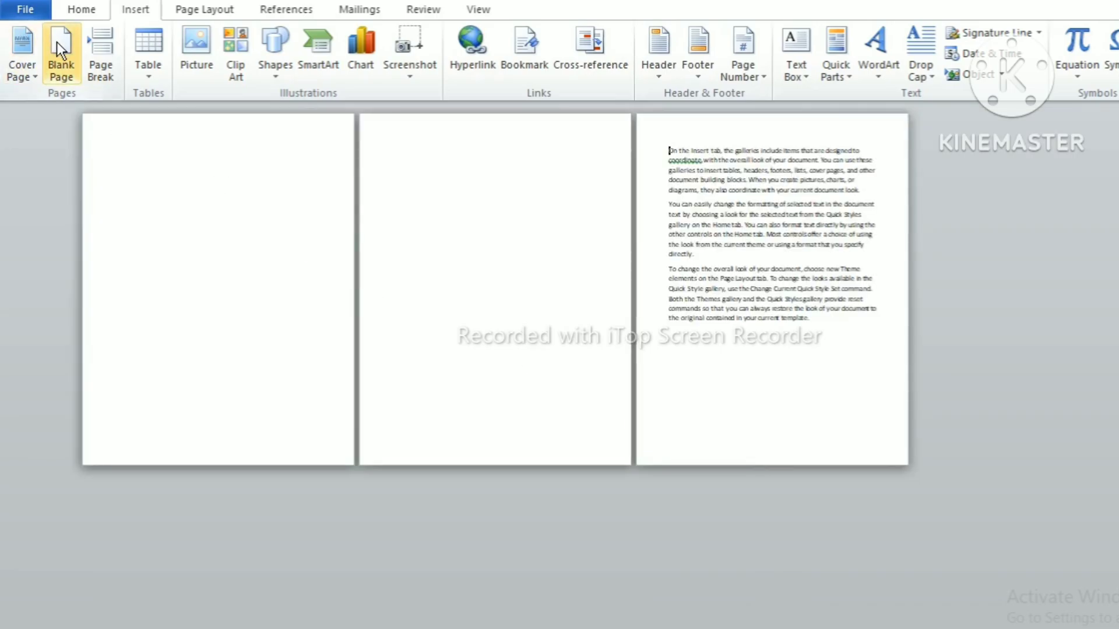
pyautogui.click(57, 42)
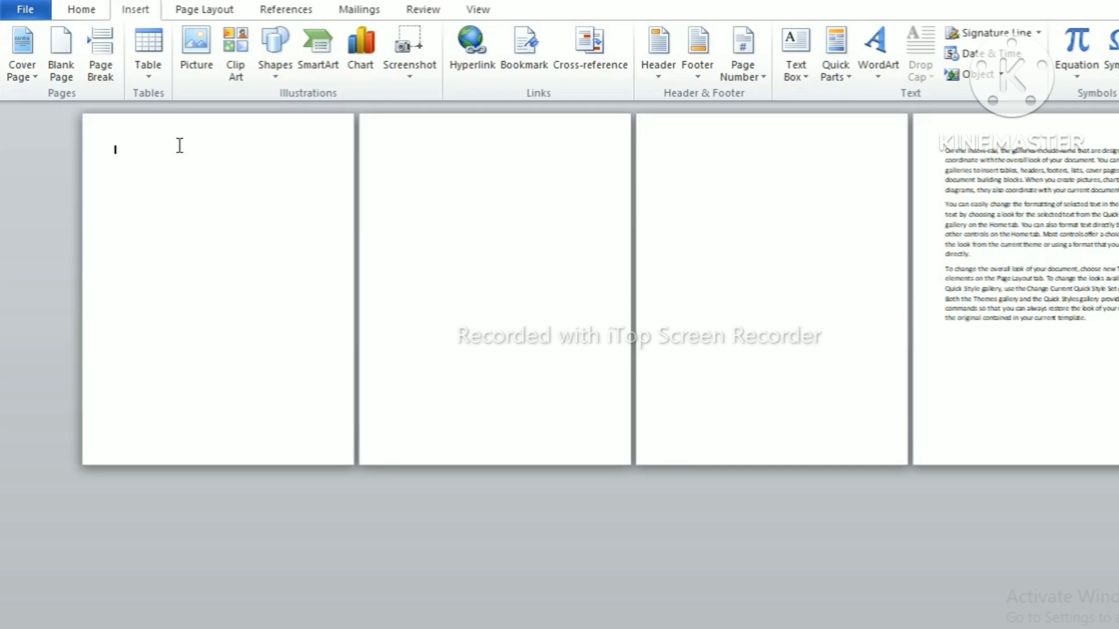
# Remove the three blank pages in front of the sample text, starting from the first empty page.
pyautogui.press('Delete')
pyautogui.press('Delete')
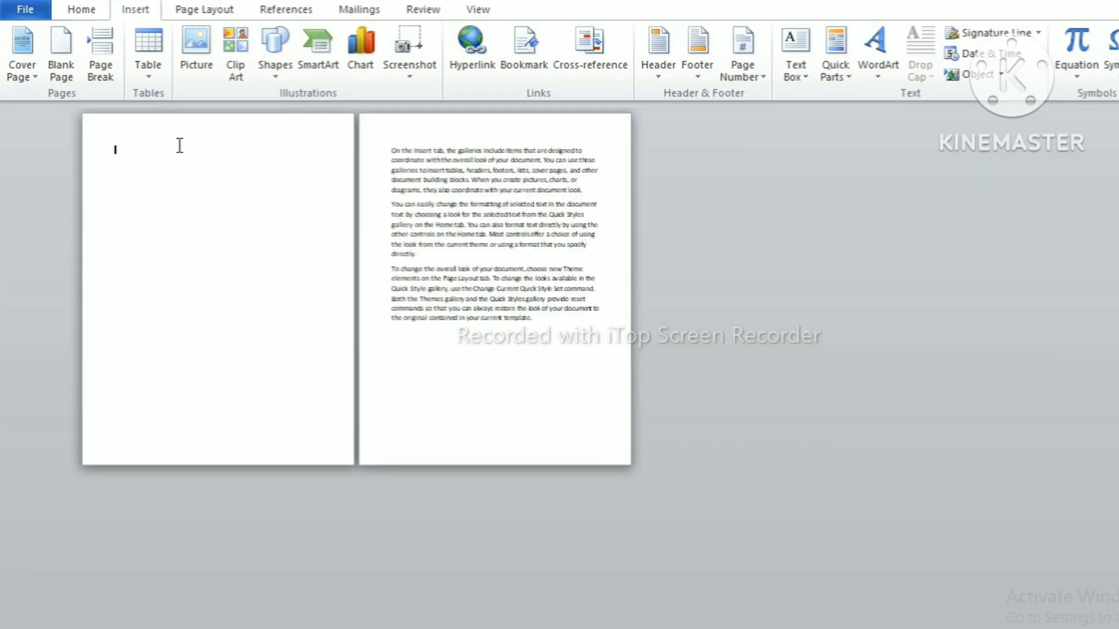
pyautogui.press('Delete')
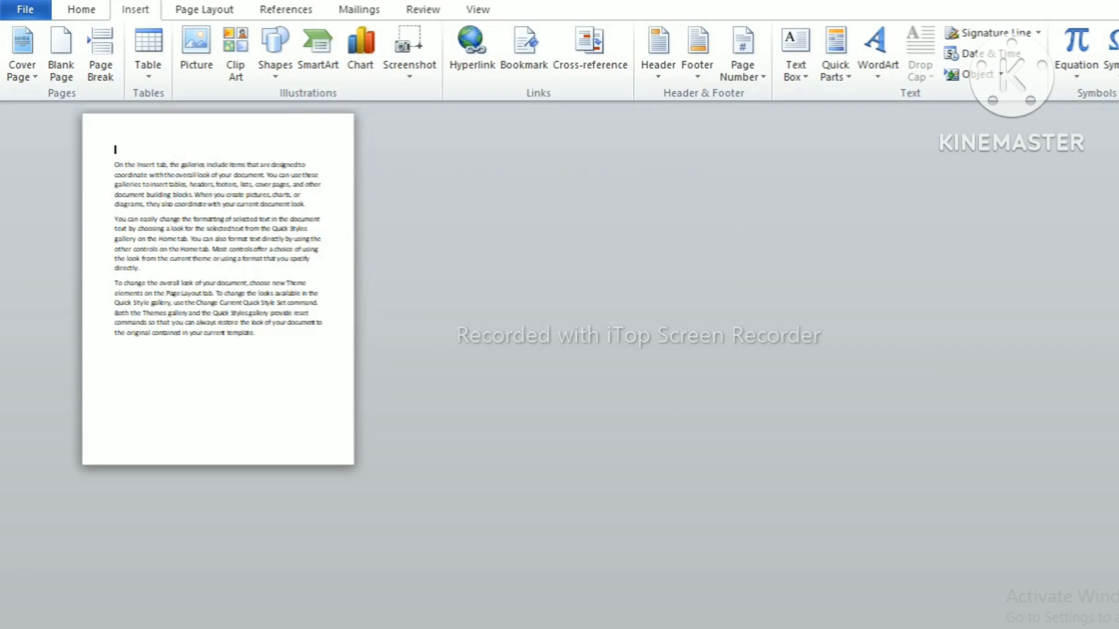
# Insert a page break in the second paragraph, just before the sentence "You can also format text directly".
pyautogui.scroll(3, 559, 371)
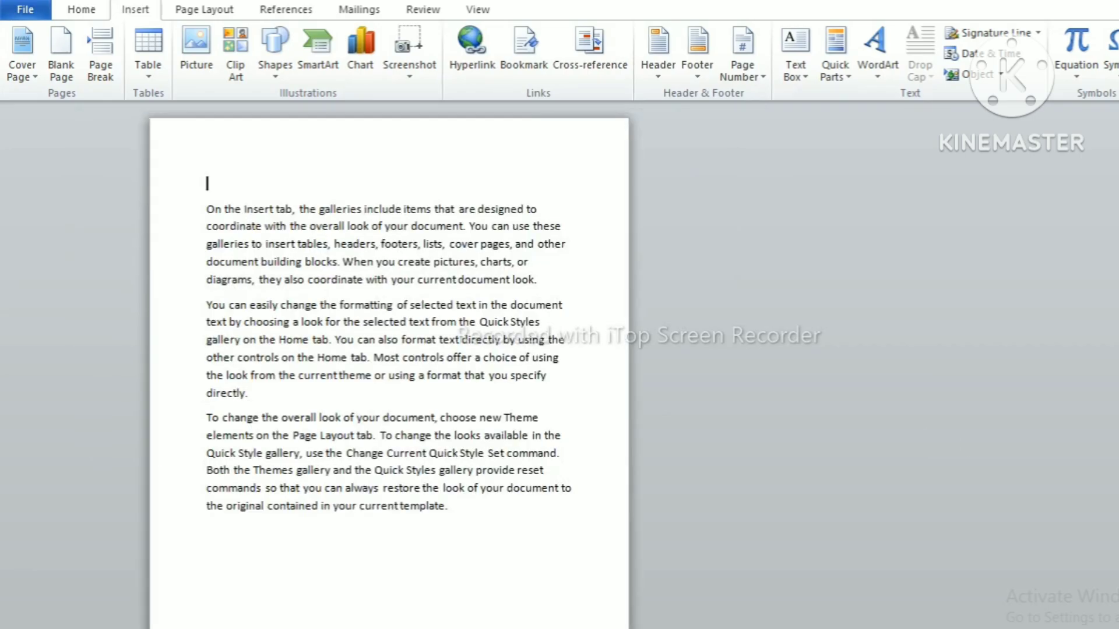
pyautogui.scroll(3, 559, 370)
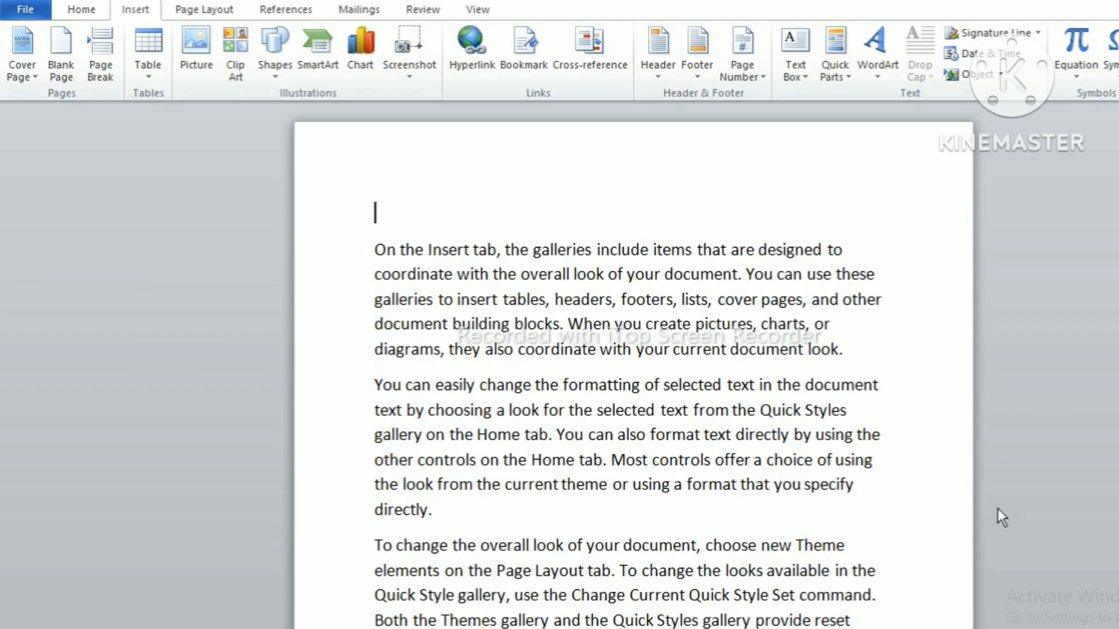
pyautogui.scroll(-2, 633, 367)
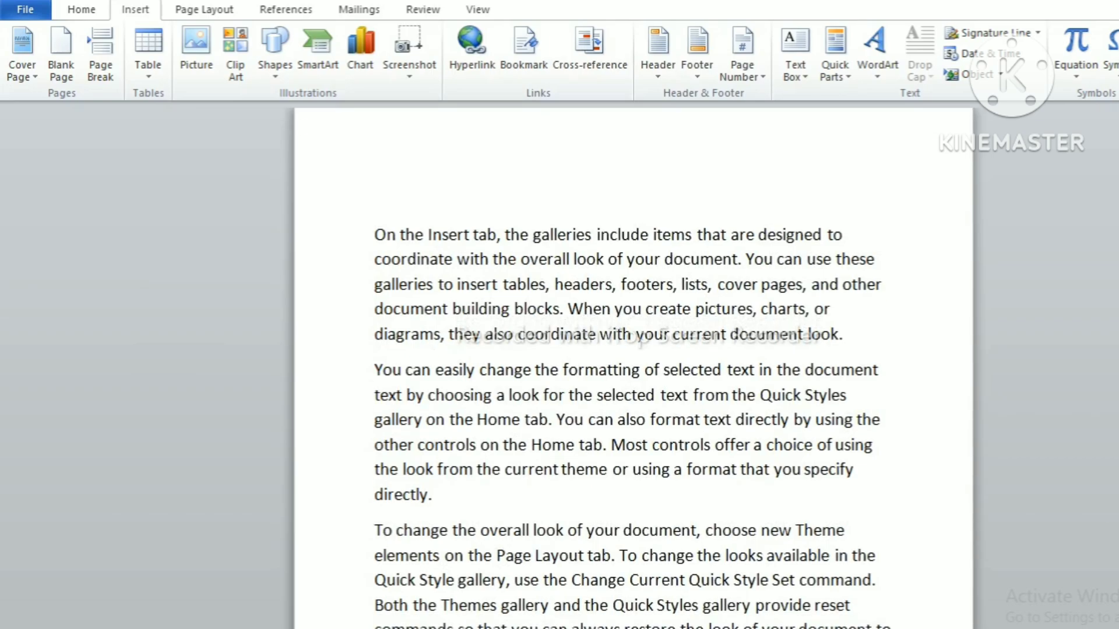
pyautogui.scroll(-2, 847, 447)
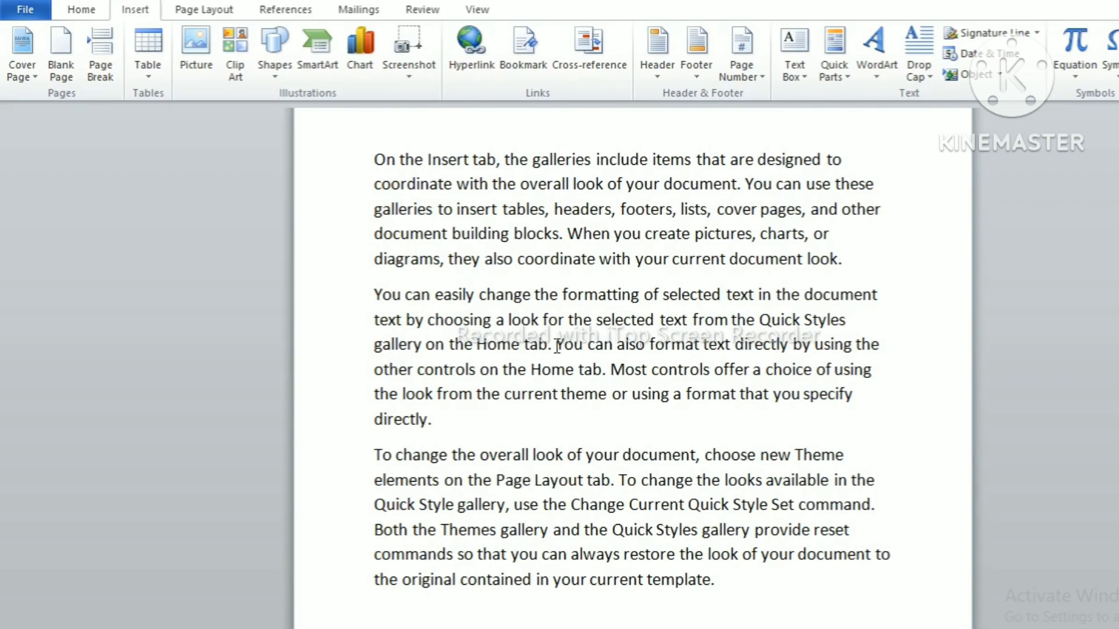
pyautogui.click(100, 64)
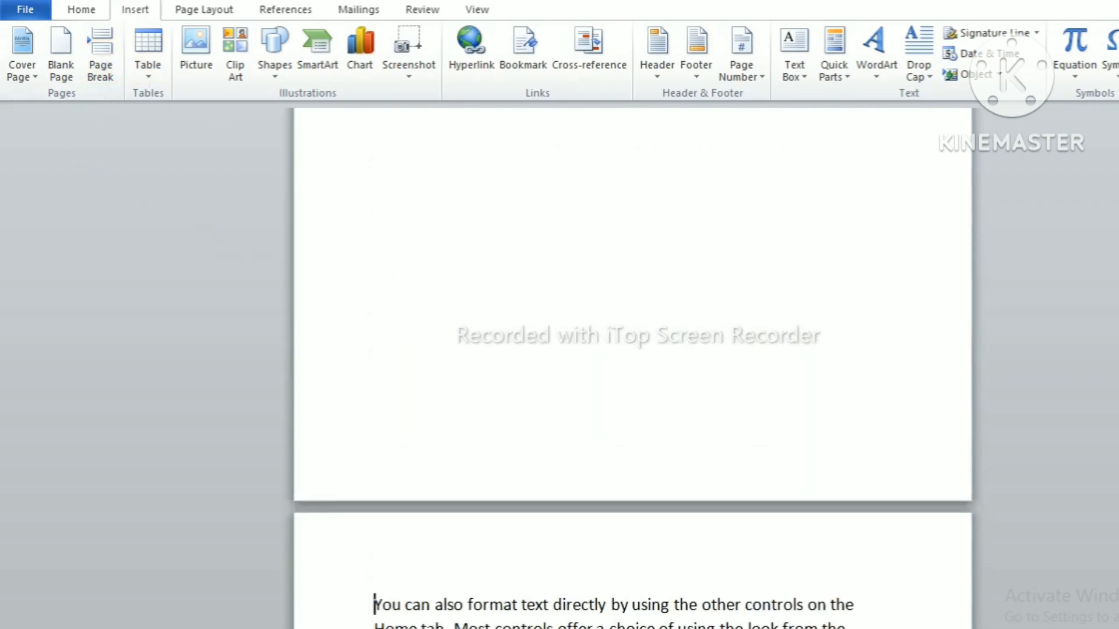
pyautogui.scroll(3, 632, 361)
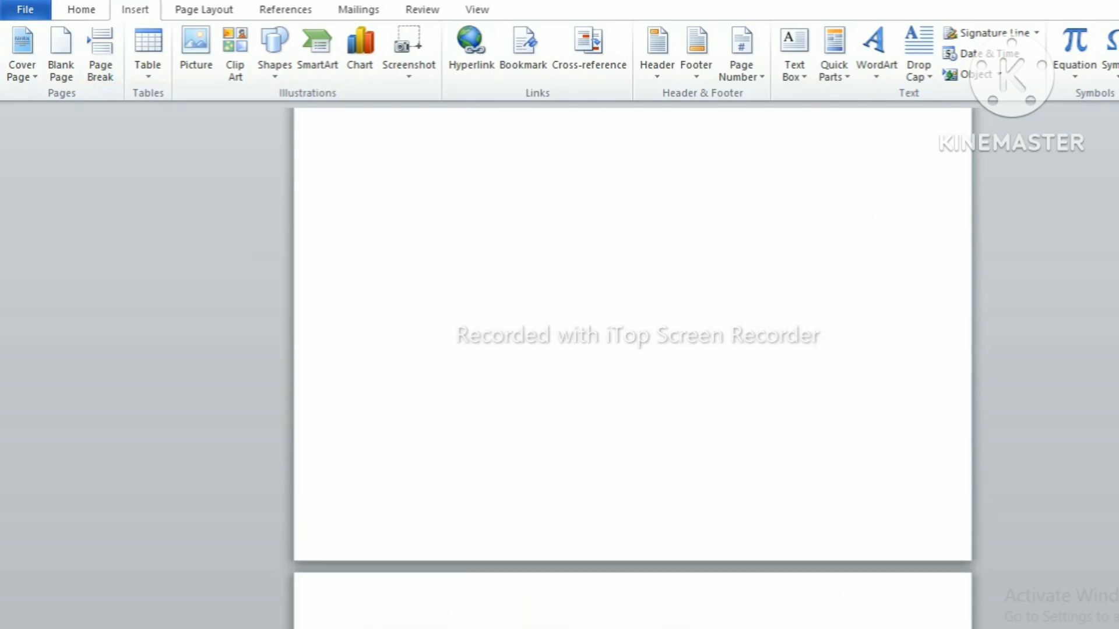
pyautogui.scroll(4, 632, 361)
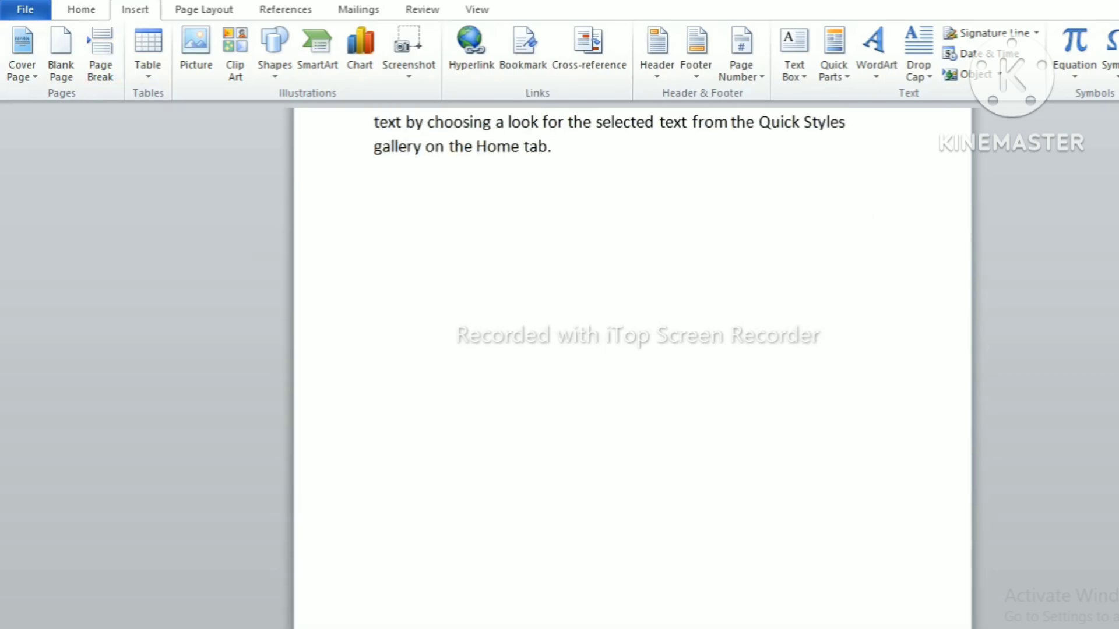
pyautogui.scroll(5, 633, 362)
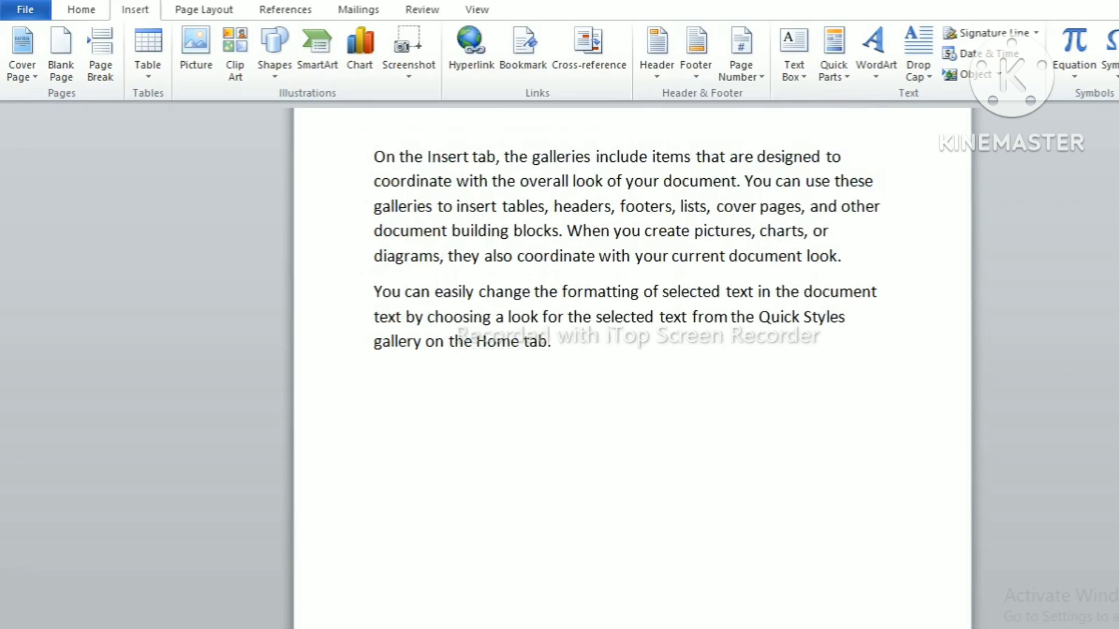
# Select the whole content of the document and delete it.
pyautogui.scroll(-2, 633, 362)
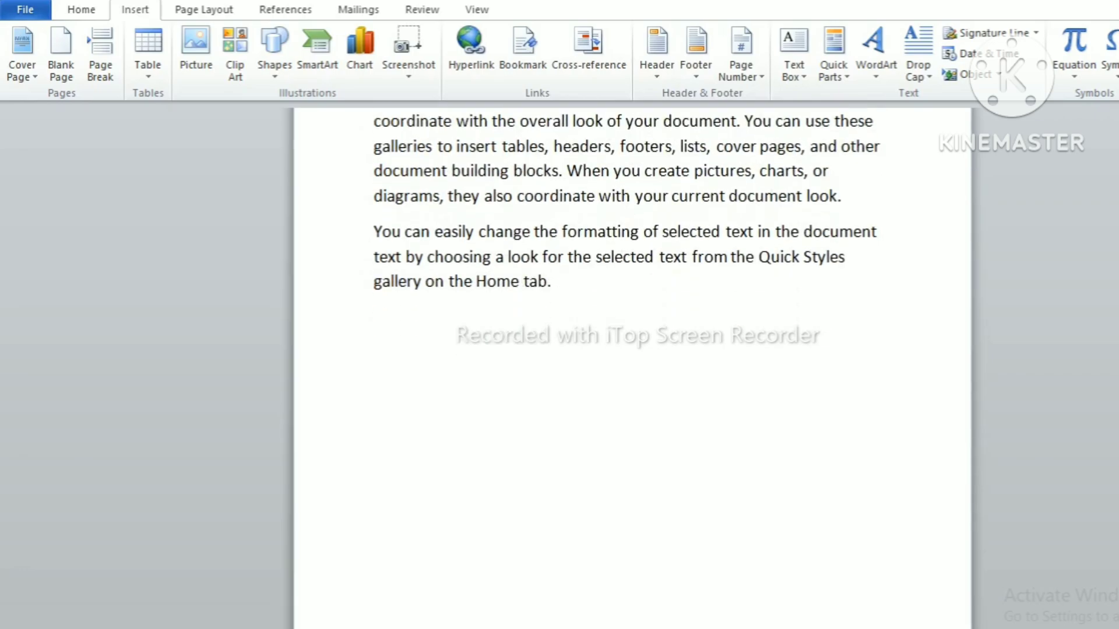
pyautogui.scroll(-4, 632, 362)
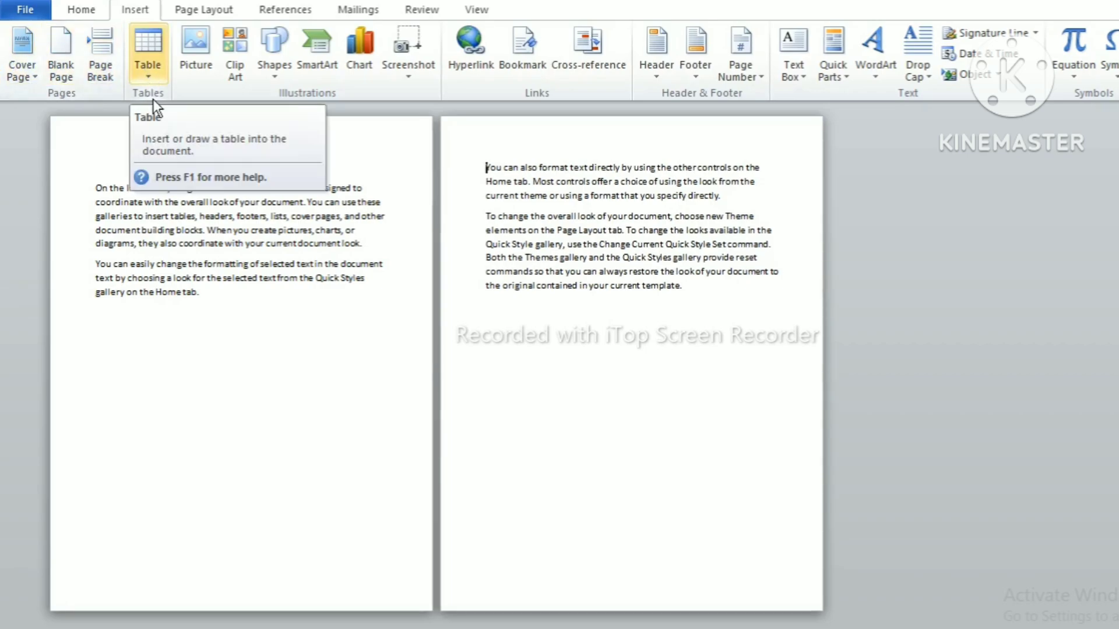
pyautogui.hotkey('ctrl', 'a')
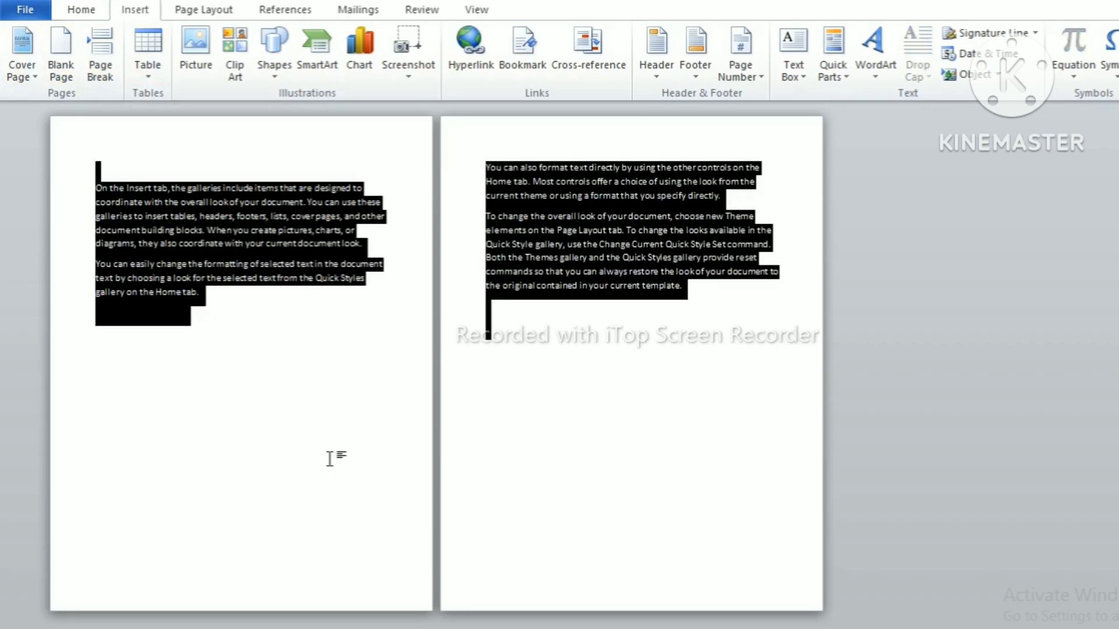
pyautogui.press('Delete')
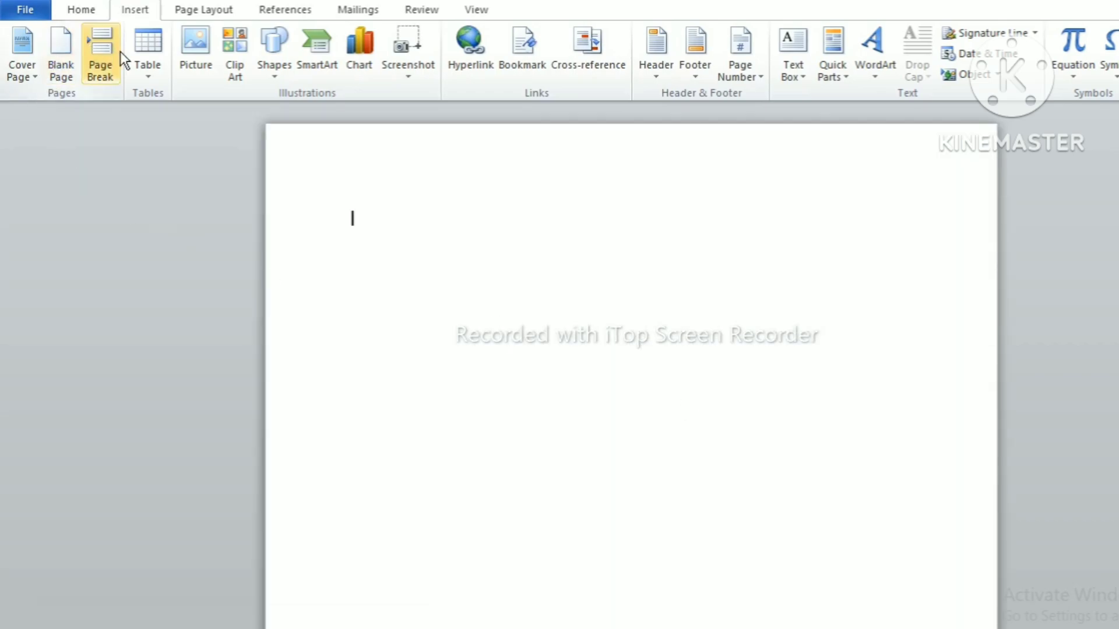
# Insert a table with 6 columns and 10 rows on the empty page, specifying its size numerically.
pyautogui.click(154, 78)
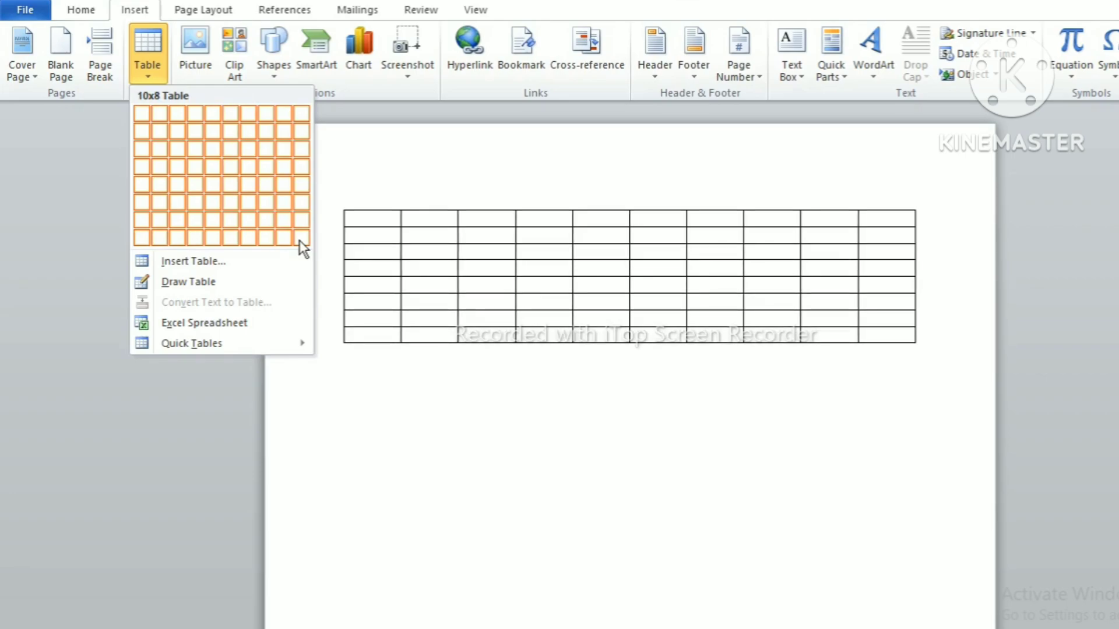
pyautogui.click(233, 267)
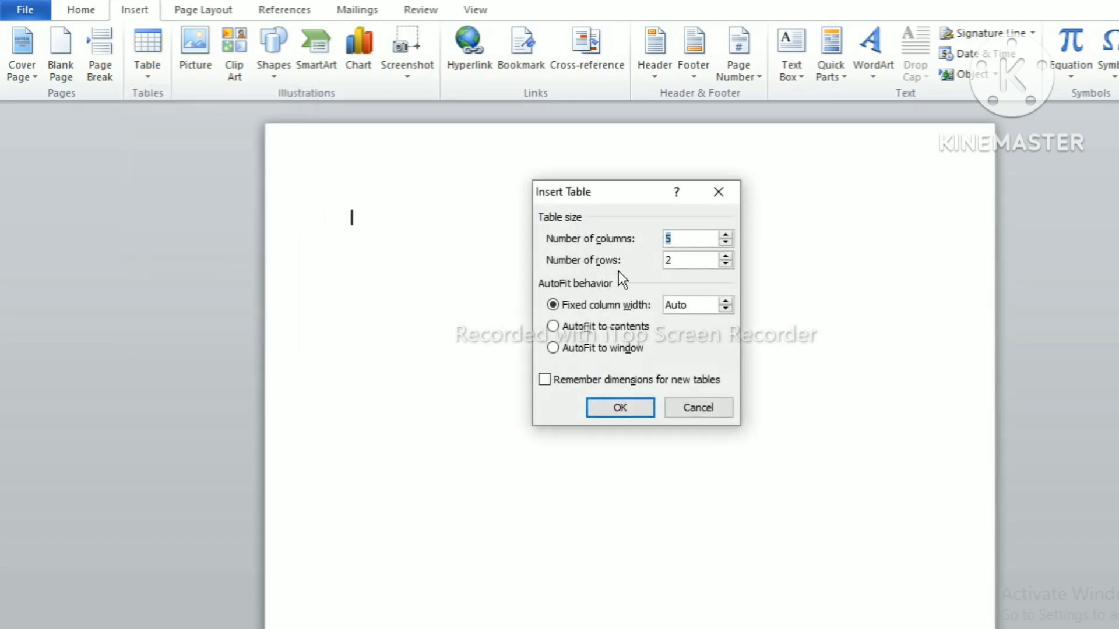
pyautogui.click(689, 236)
pyautogui.press('BackSpace')
pyautogui.write('6')
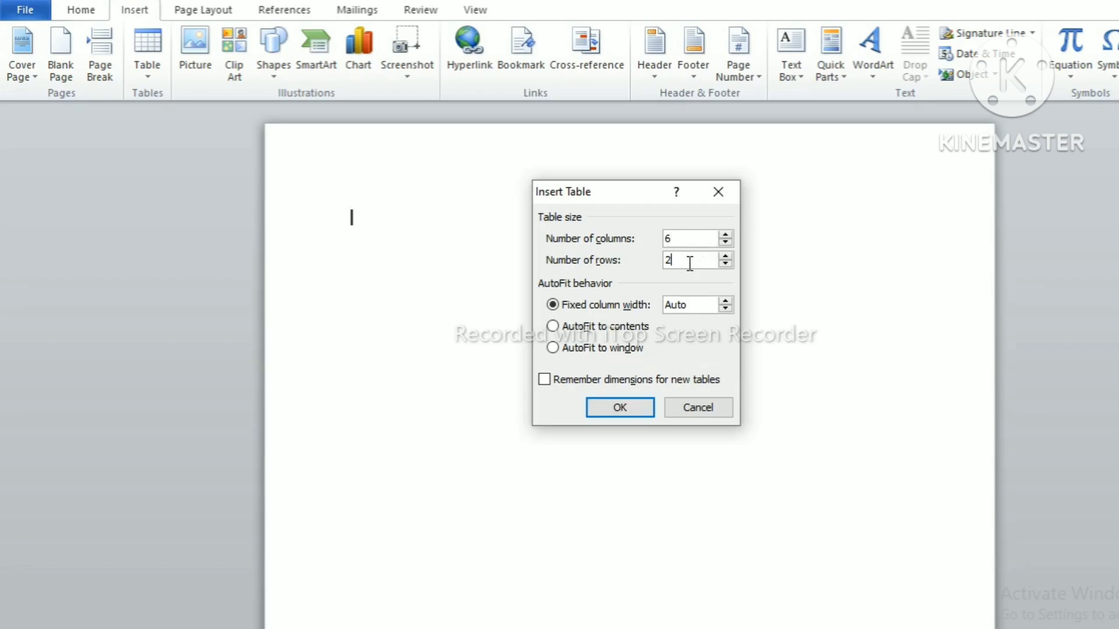
pyautogui.press('BackSpace')
pyautogui.write('10')
pyautogui.click(618, 409)
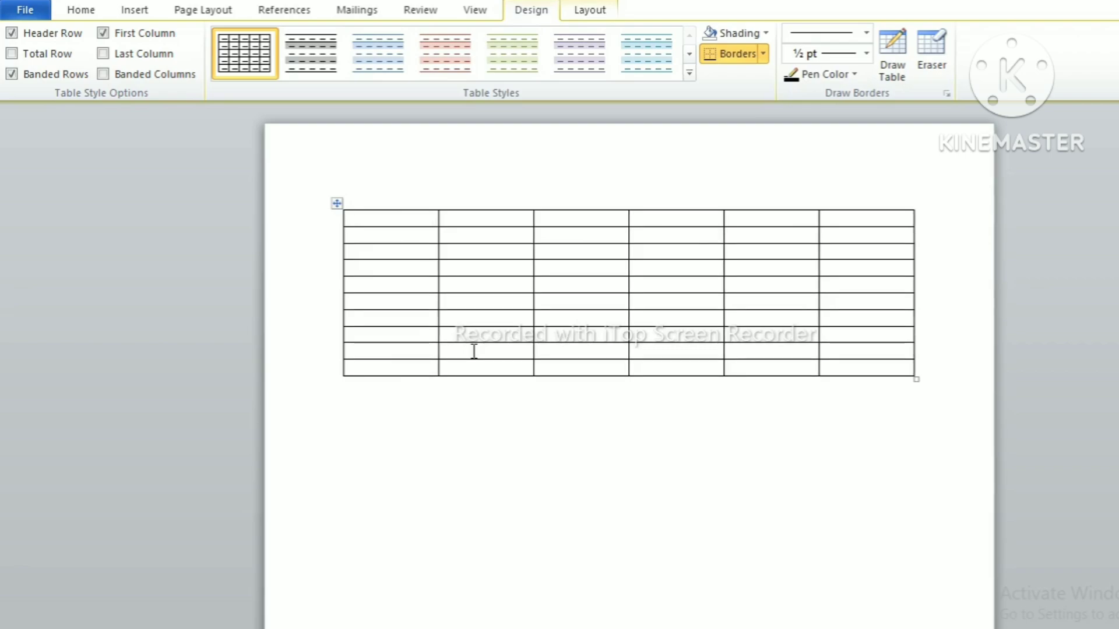
# Delete the whole table from the page.
pyautogui.hotkey('ctrl', 'a')
pyautogui.press('Delete')
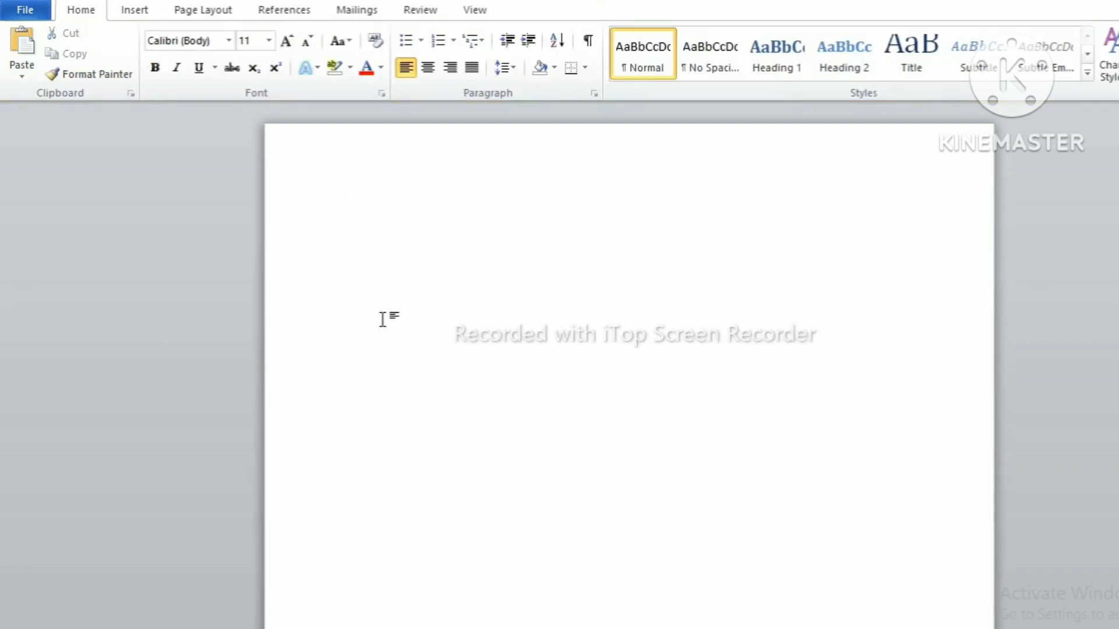
# Start inserting a new table by specifying 6 columns and 10 rows.
pyautogui.click(134, 16)
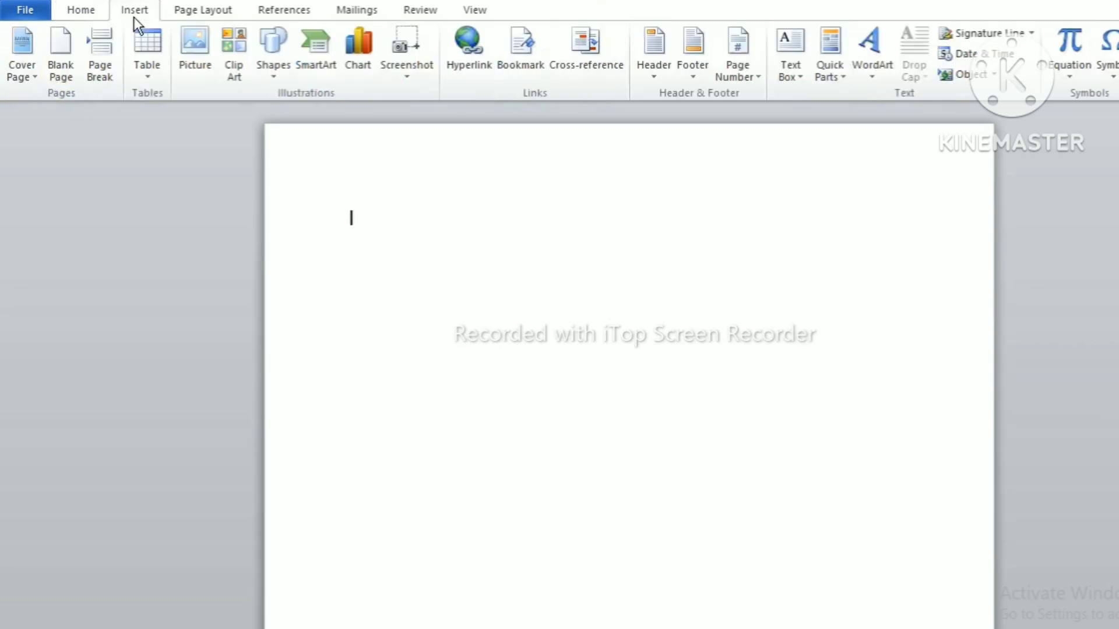
pyautogui.click(150, 74)
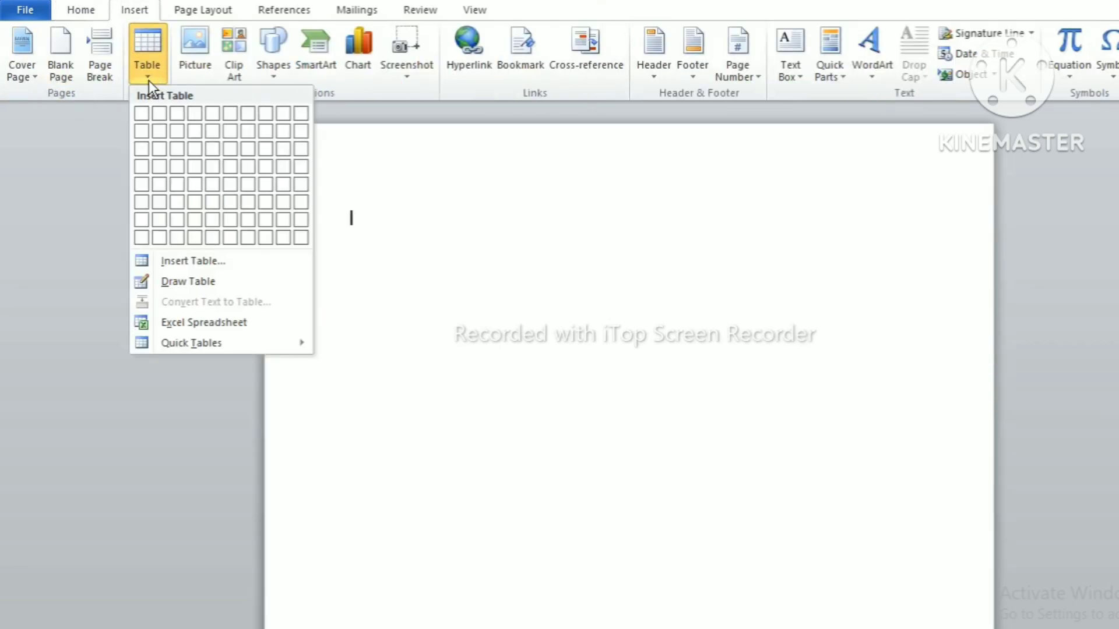
pyautogui.click(180, 261)
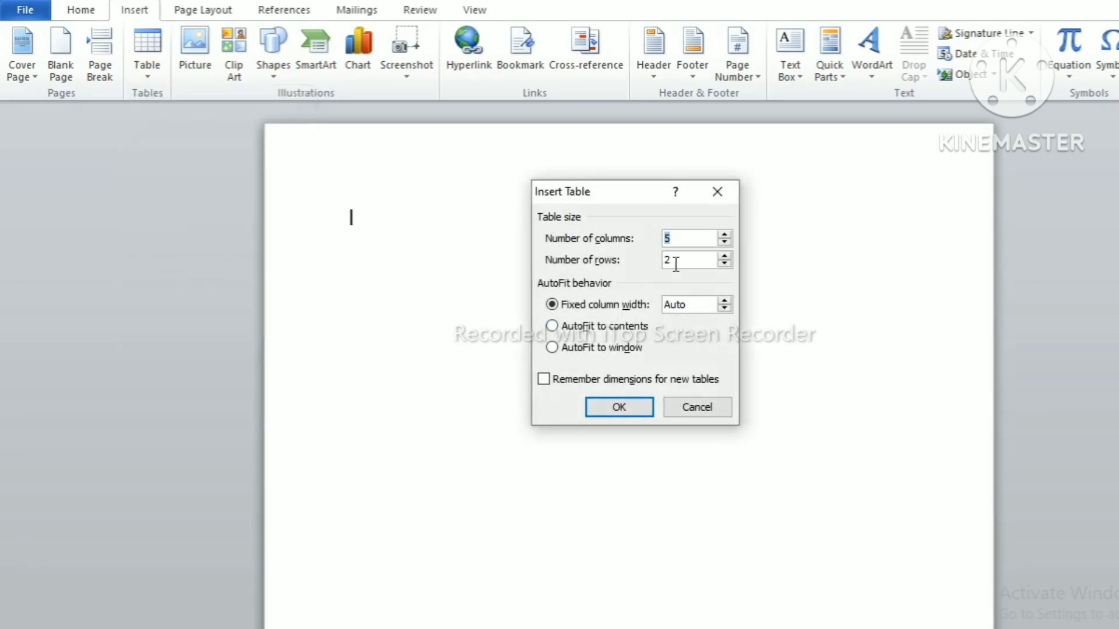
pyautogui.press('BackSpace')
pyautogui.write('6')
pyautogui.doubleClick(674, 262)
pyautogui.press('BackSpace')
pyautogui.write('10')
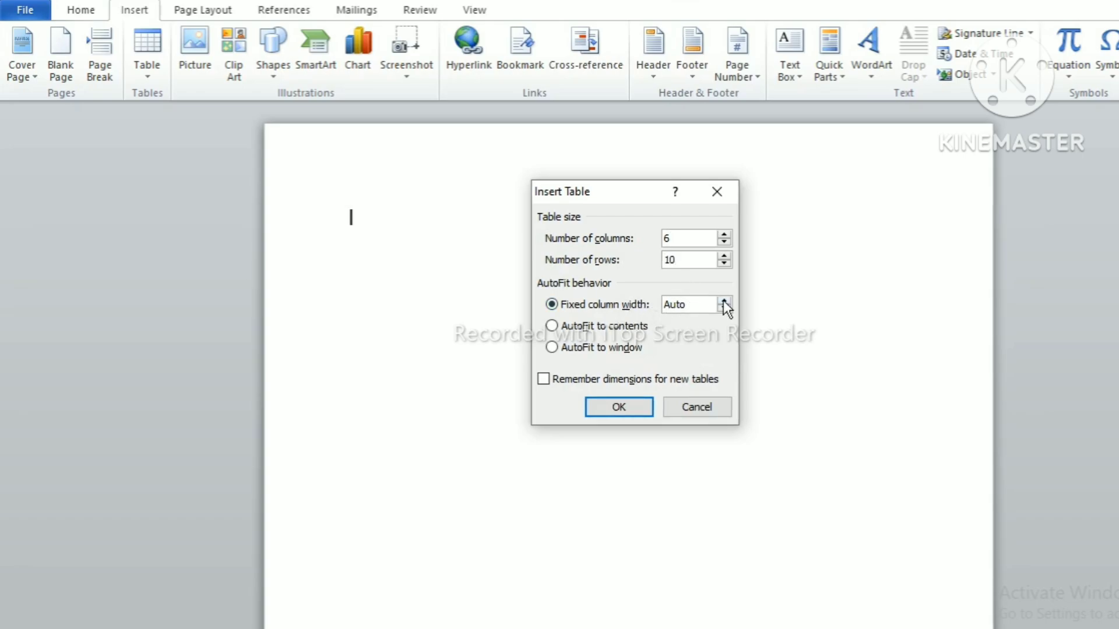
# Set the table's fixed column width to 1 and create the table.
pyautogui.click(689, 306)
pyautogui.press('BackSpace')
pyautogui.press('BackSpace')
pyautogui.press('BackSpace')
pyautogui.press('BackSpace')
pyautogui.write('1')
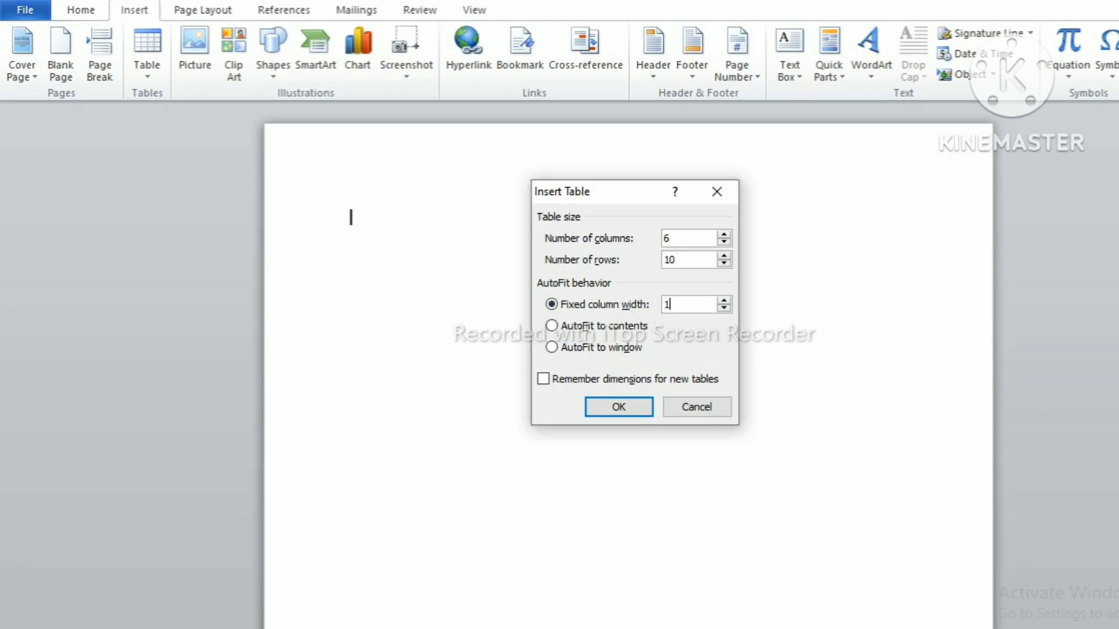
pyautogui.click(615, 407)
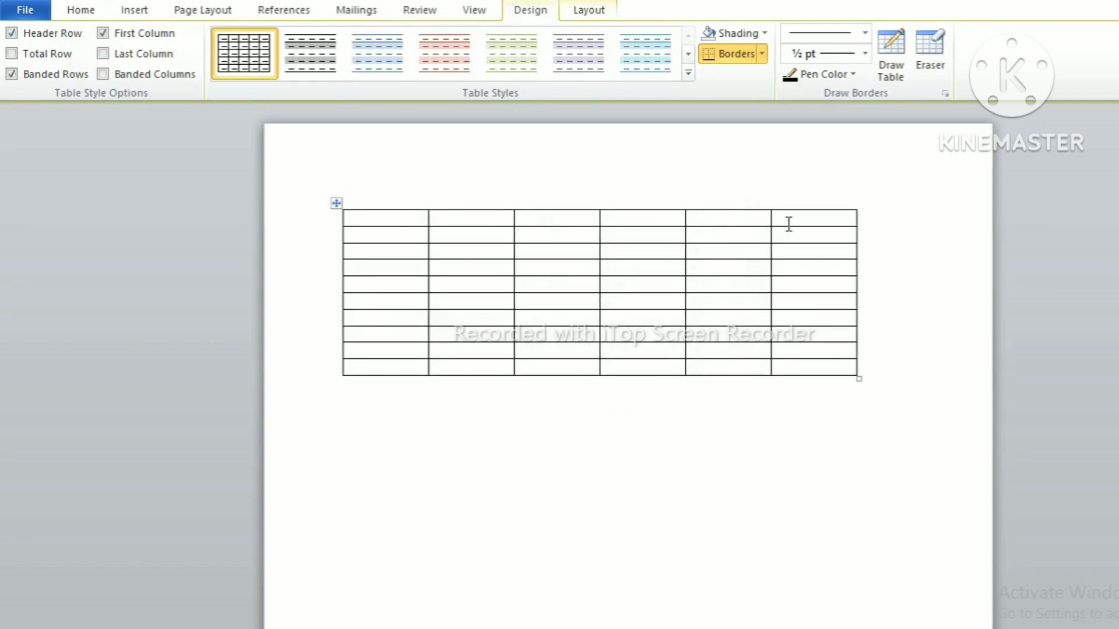
# Check the table's column widths against the ruler, hide the ruler again and delete the whole table.
pyautogui.click(482, 7)
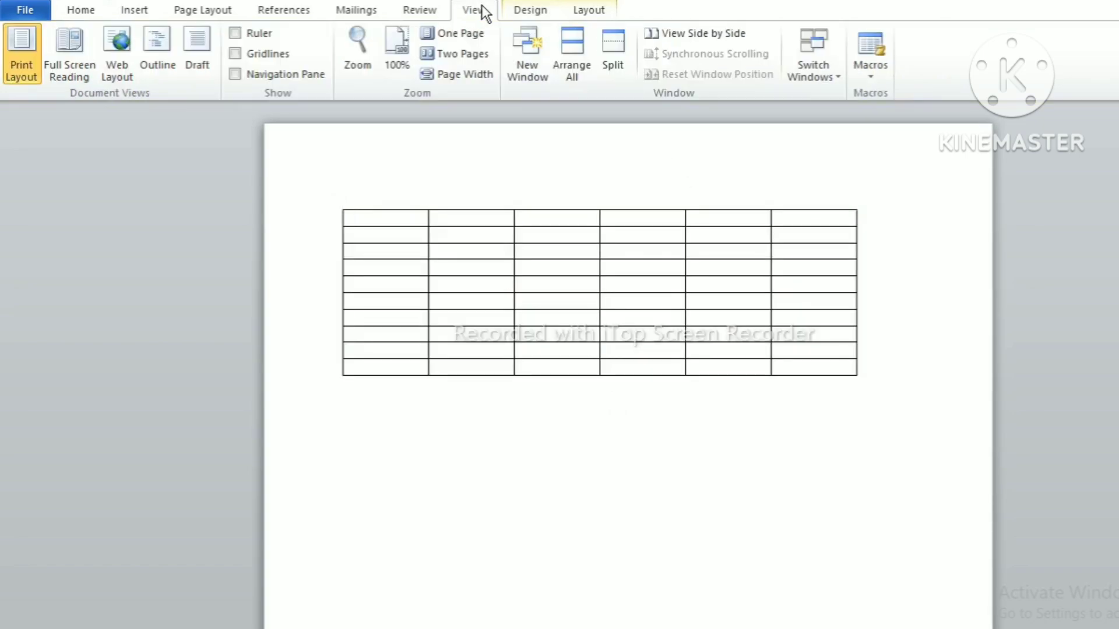
pyautogui.click(261, 33)
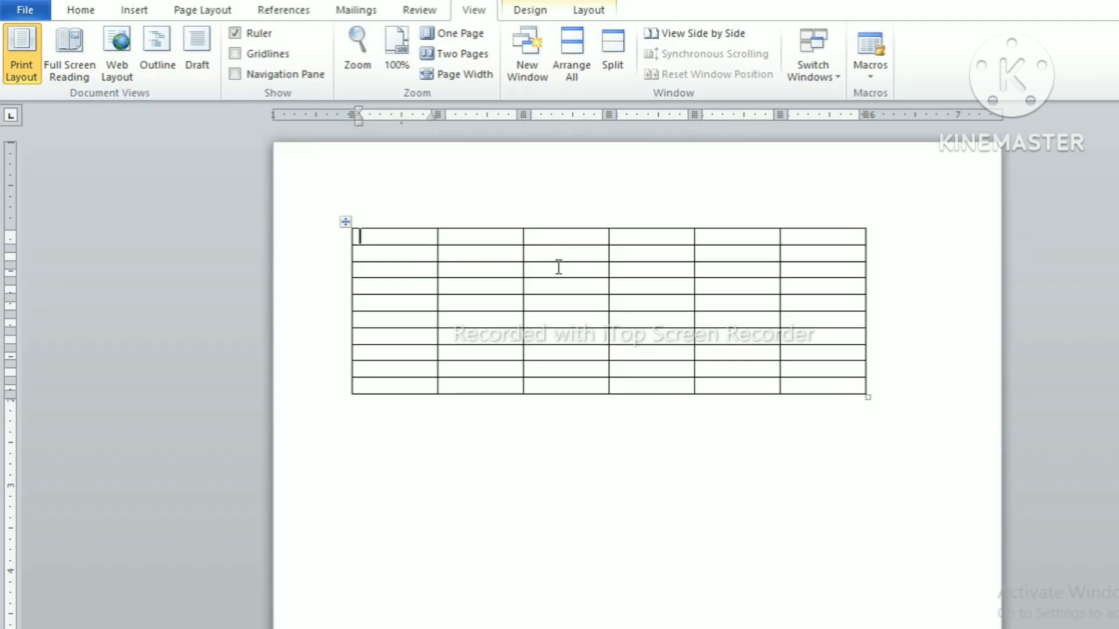
pyautogui.click(247, 36)
pyautogui.hotkey('ctrl', 'a')
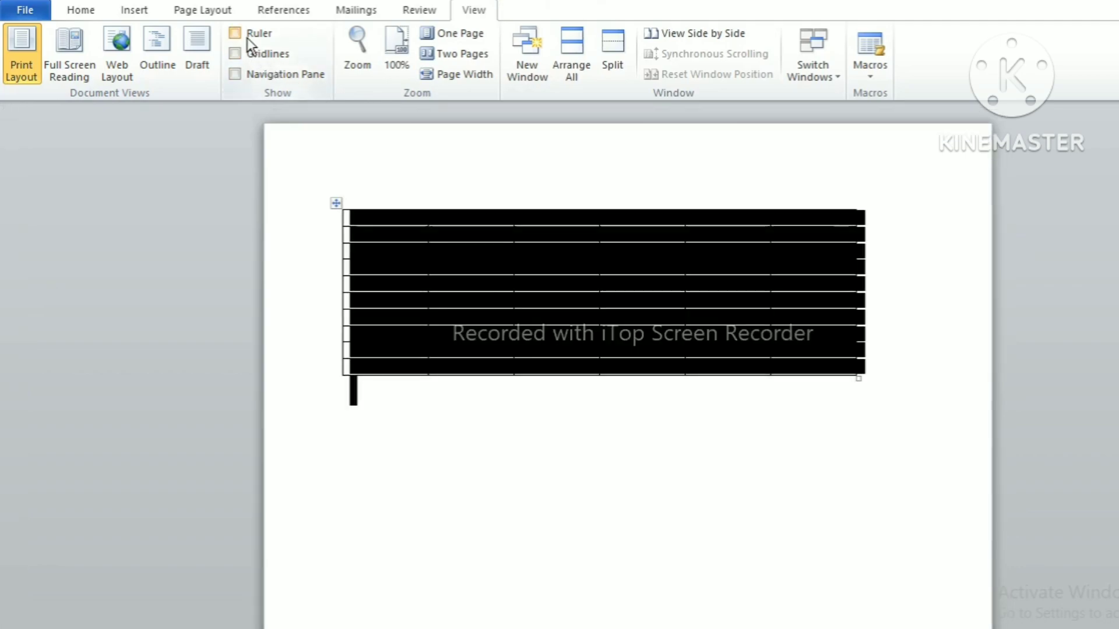
pyautogui.press('Delete')
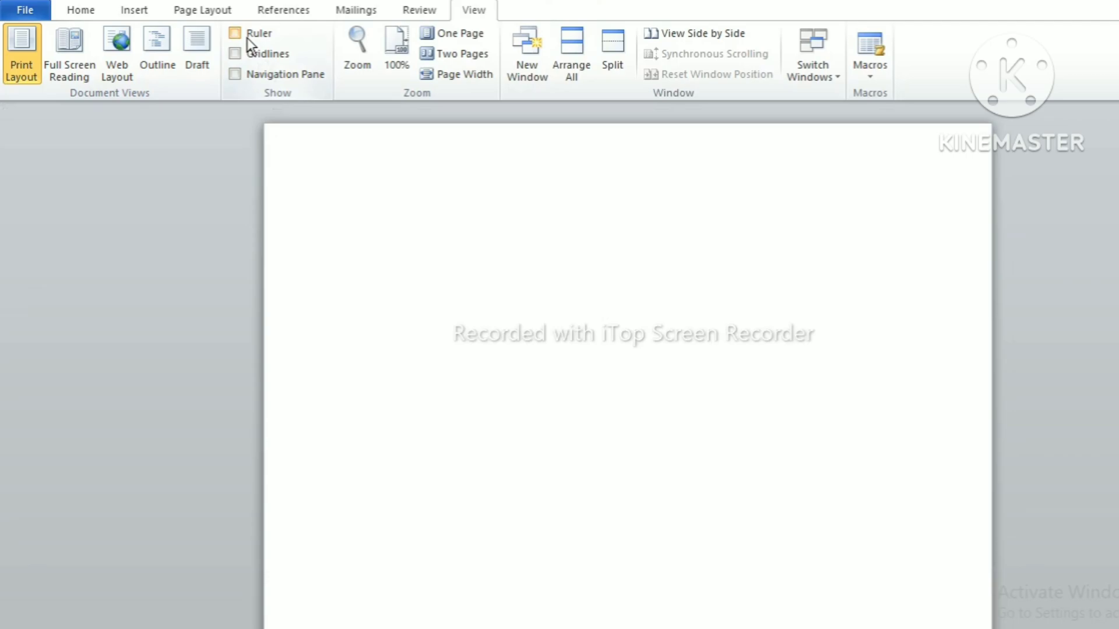
# Insert a table with 5 columns and 3 rows, keeping the fixed column width on Auto.
pyautogui.click(143, 18)
pyautogui.click(136, 67)
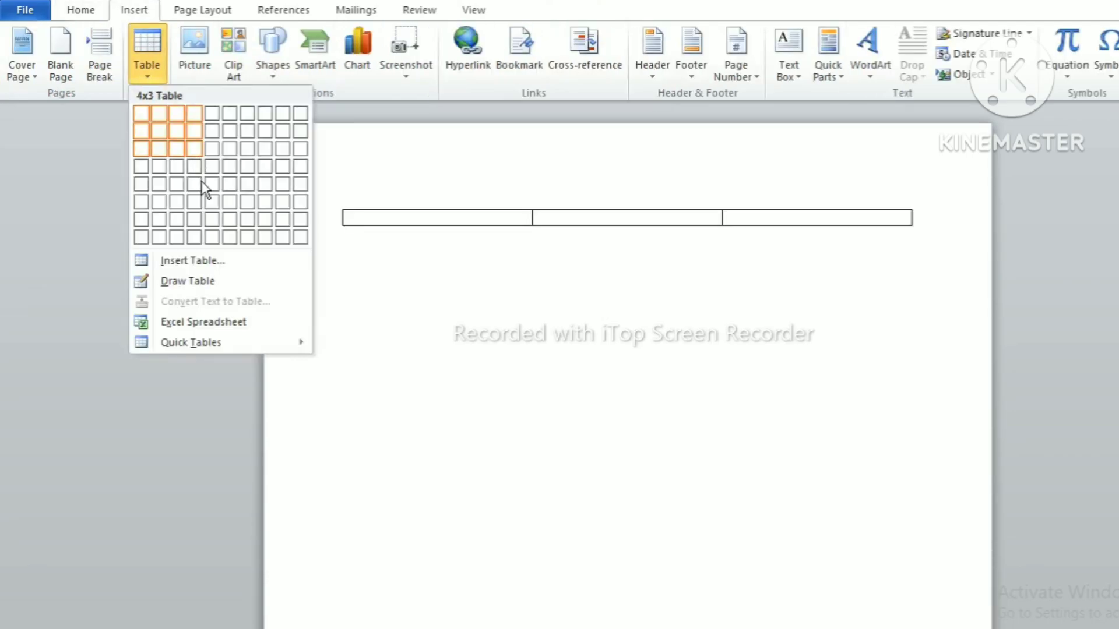
pyautogui.click(219, 257)
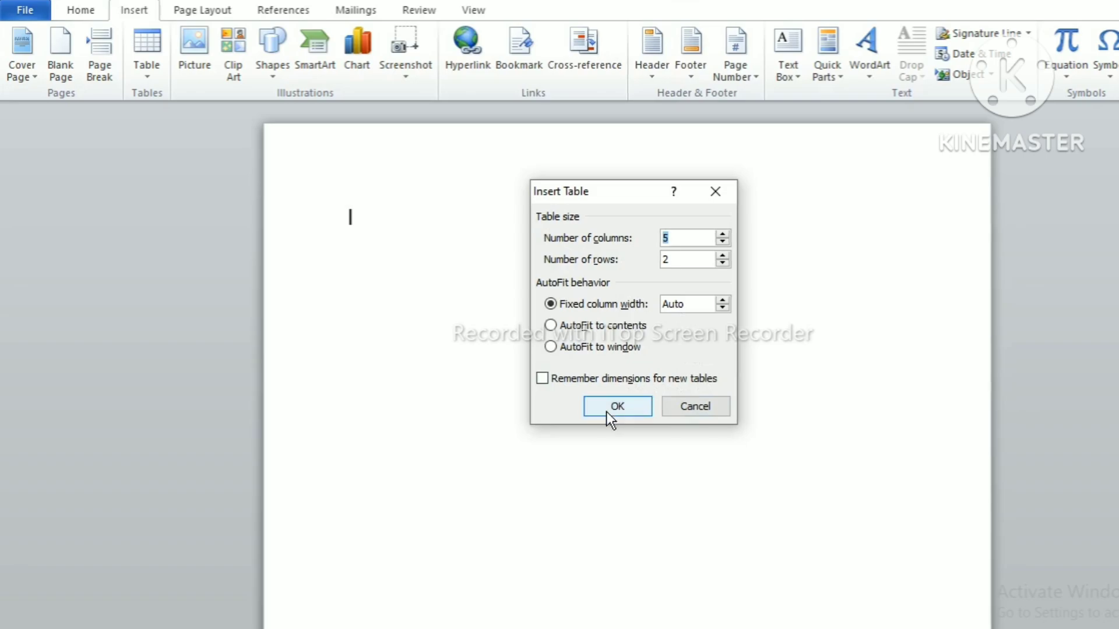
pyautogui.click(684, 260)
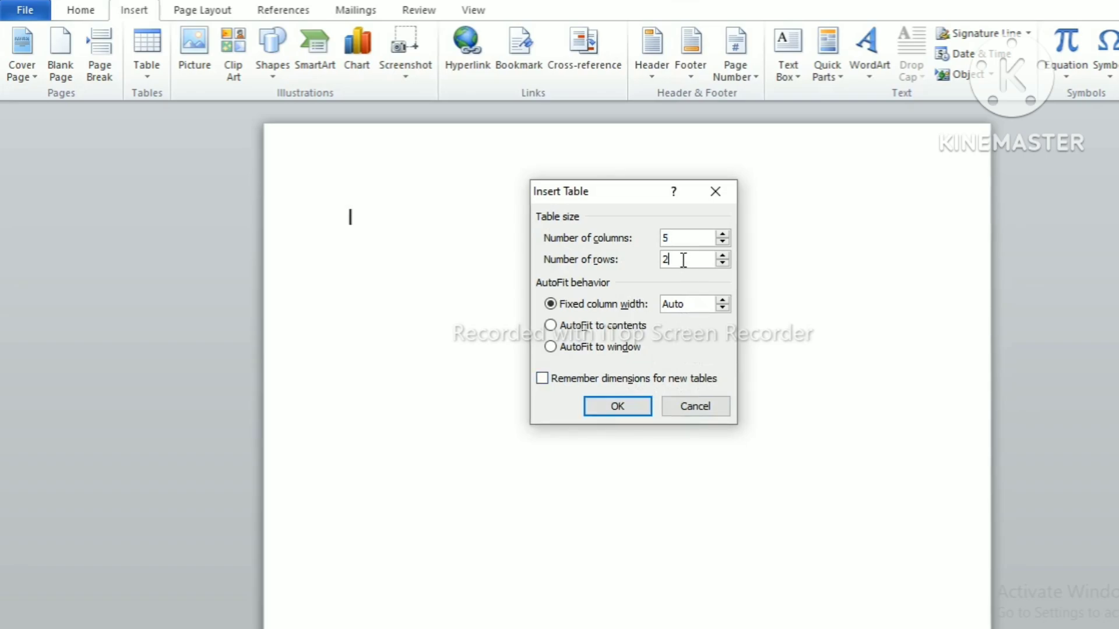
pyautogui.press('BackSpace')
pyautogui.write('3')
pyautogui.click(632, 410)
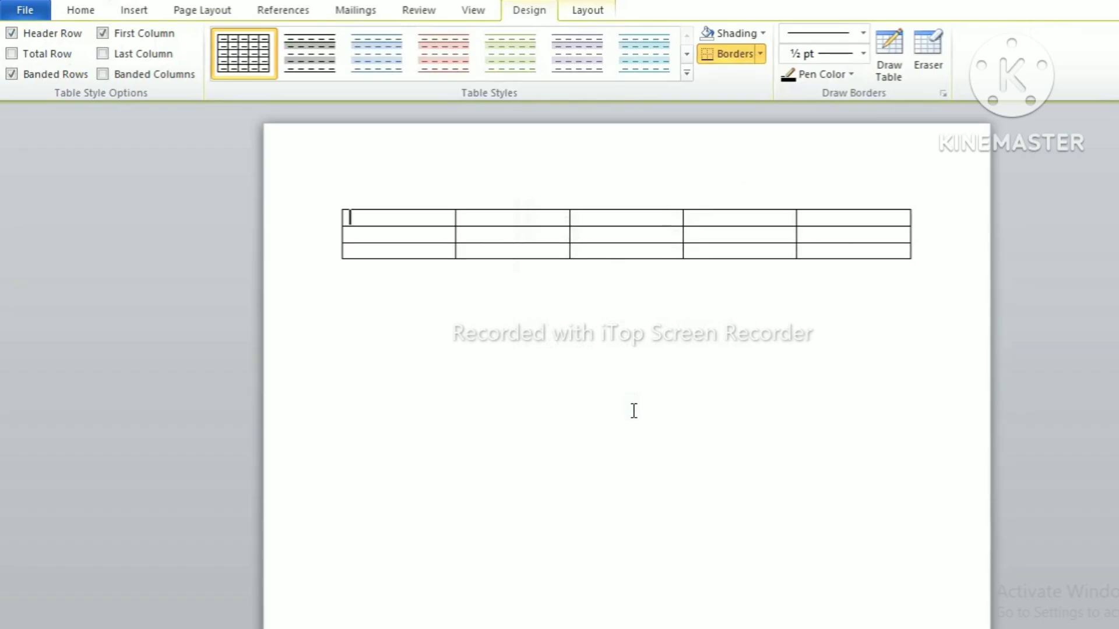
# Enter "akshjkashiajkdfjaskdfjkaskhaksdfkahdfkahdfkj" and "jshjasdfa" in the first row's first two cells, and delete the whole table.
pyautogui.write('akshjkashiajkdfjaskdfjkask')
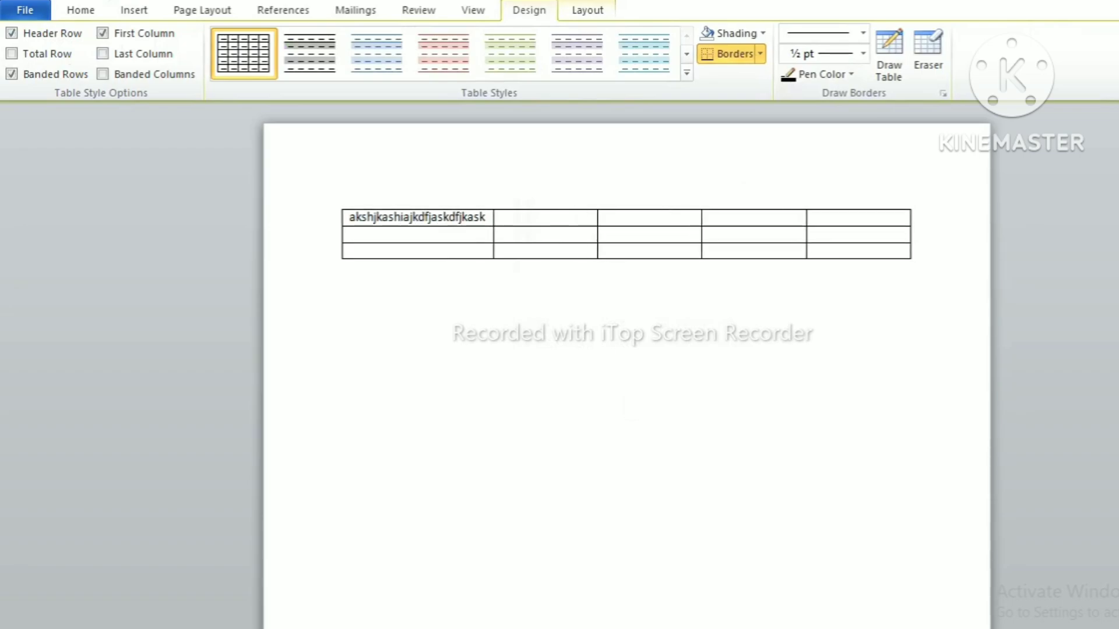
pyautogui.write('haksdfkahdfkahdfk')
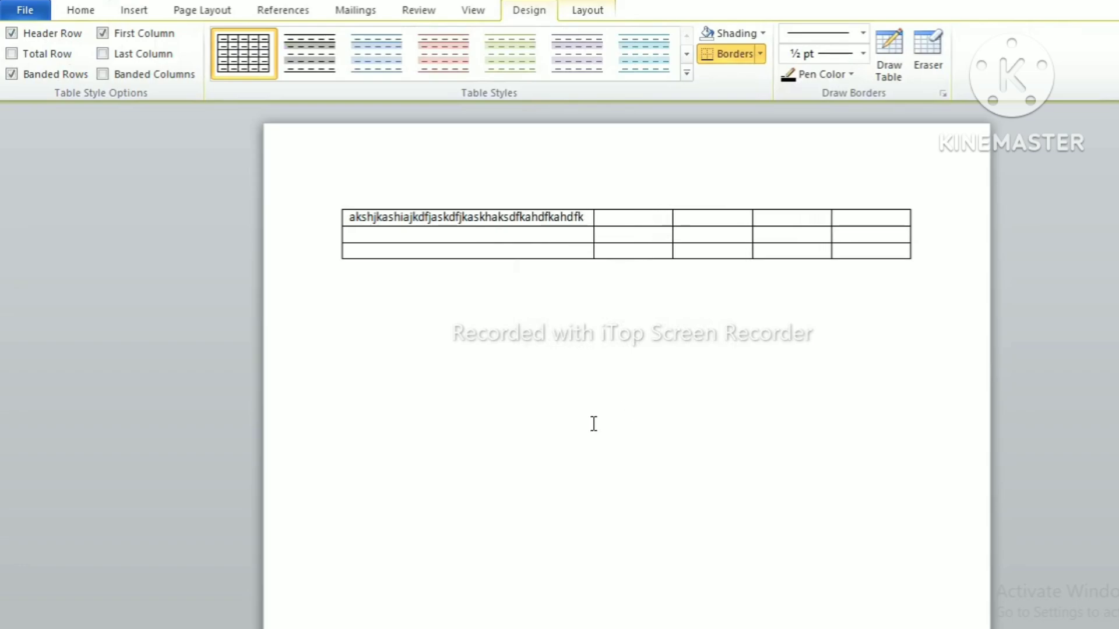
pyautogui.click(622, 227)
pyautogui.write('j')
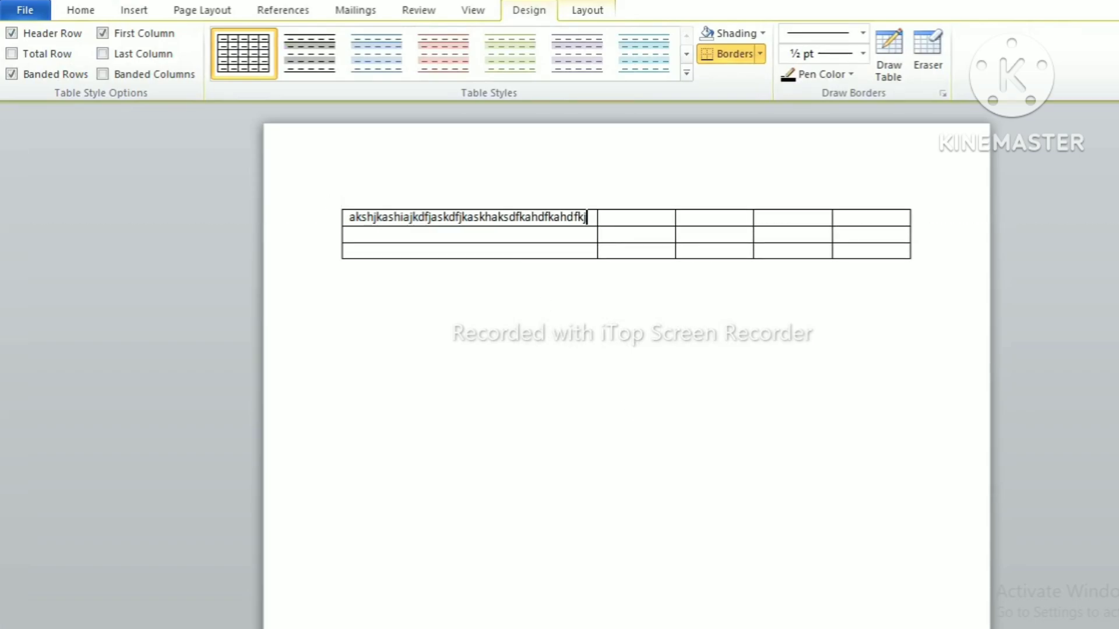
pyautogui.click(635, 222)
pyautogui.write('jshjasdfa')
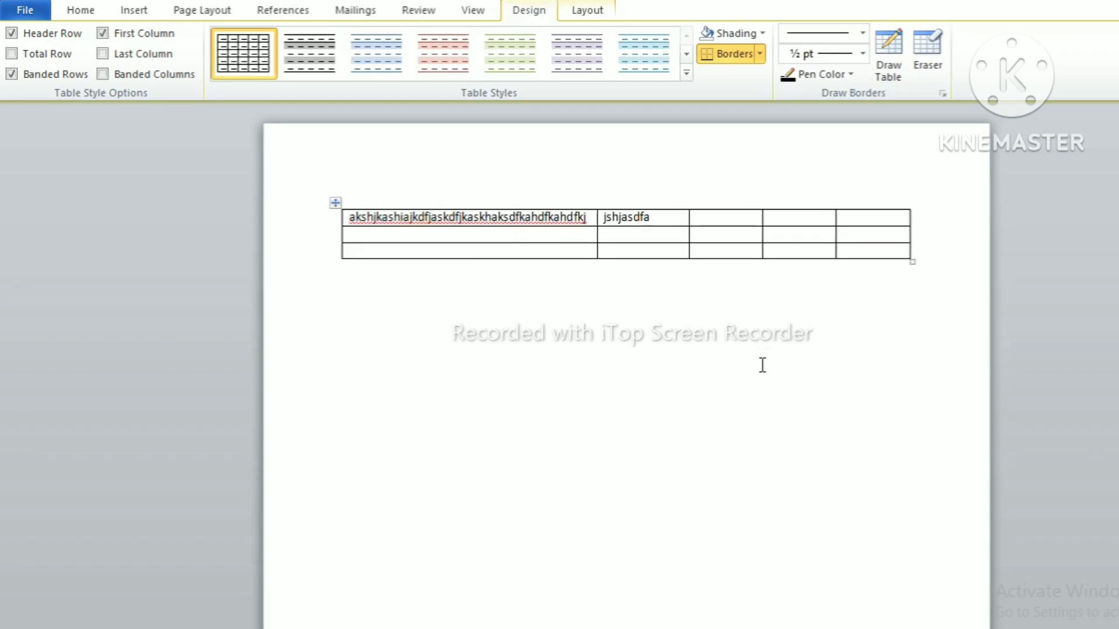
pyautogui.hotkey('ctrl', 'a')
pyautogui.press('Delete')
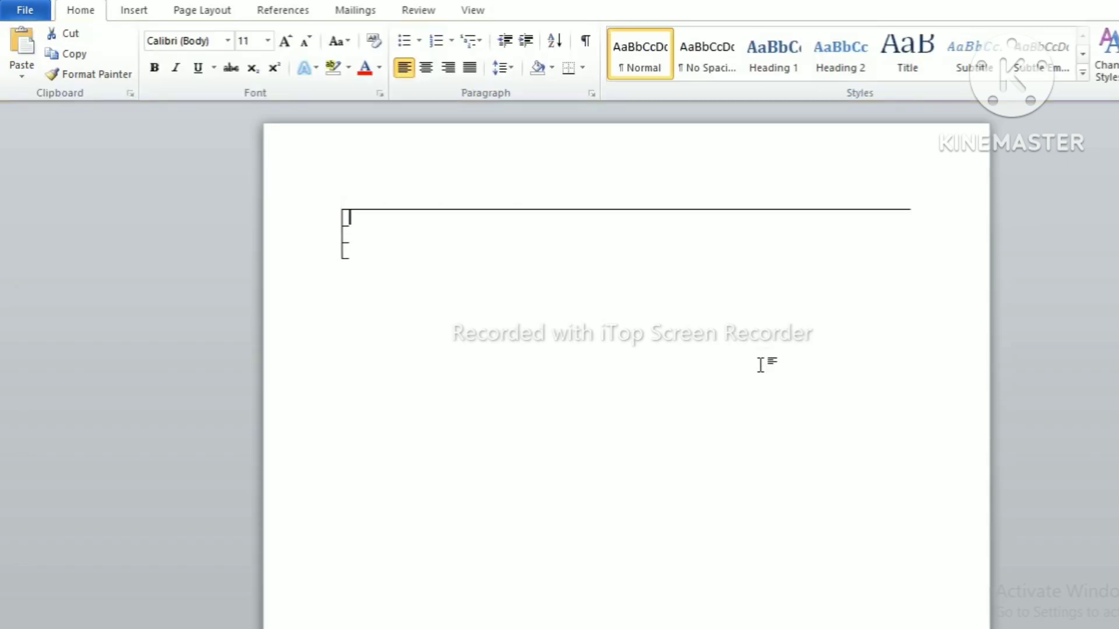
# Insert a table with 10 columns and 15 rows whose columns AutoFit to contents.
pyautogui.click(135, 13)
pyautogui.click(156, 80)
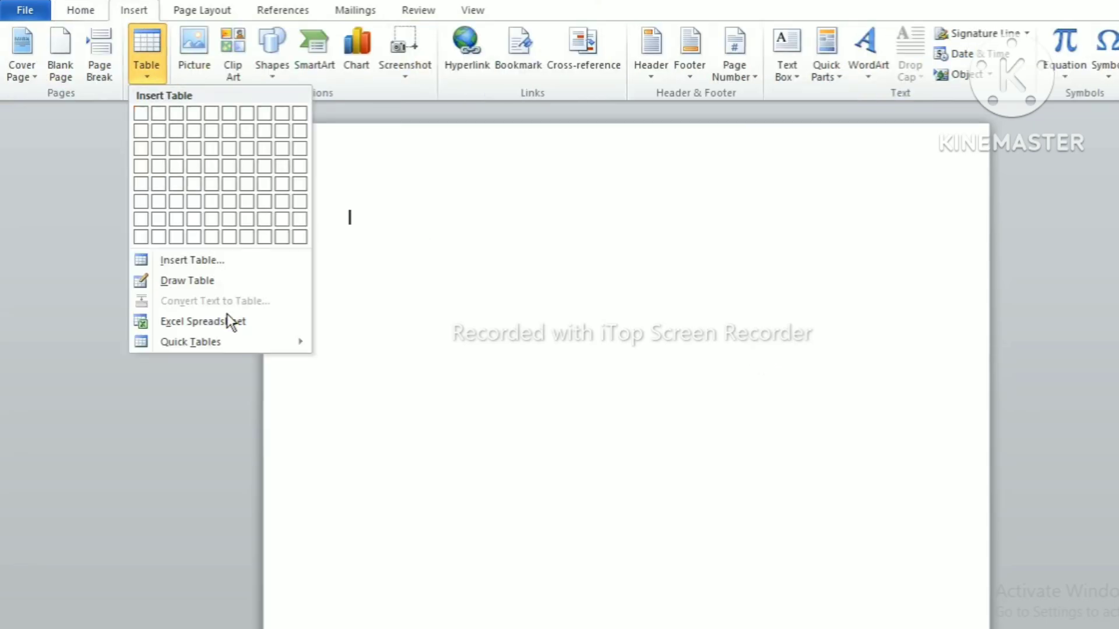
pyautogui.click(187, 260)
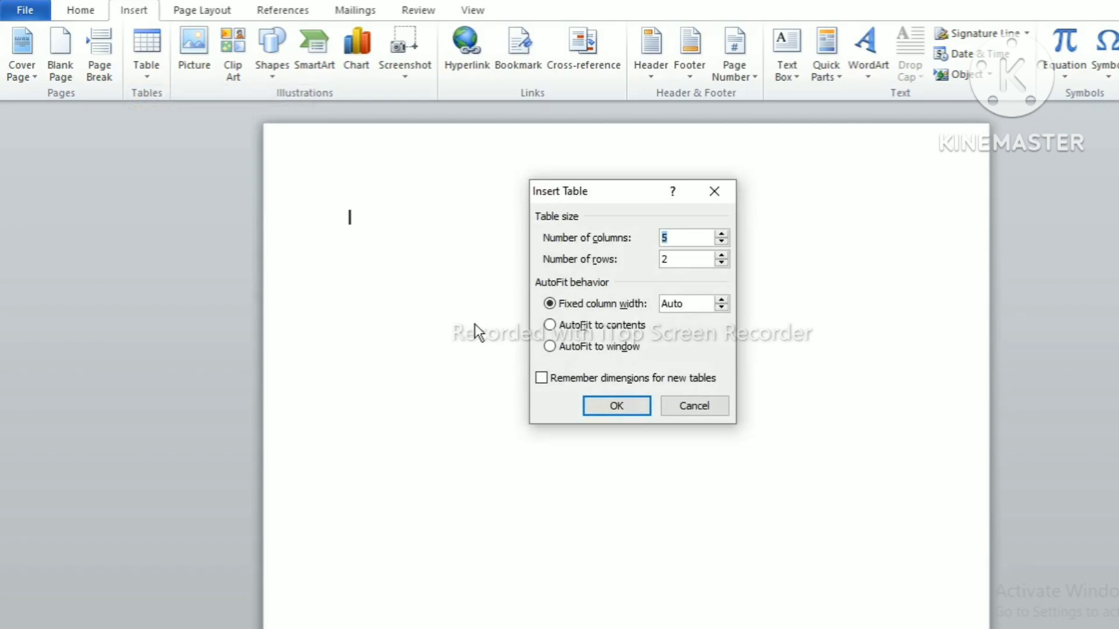
pyautogui.click(580, 326)
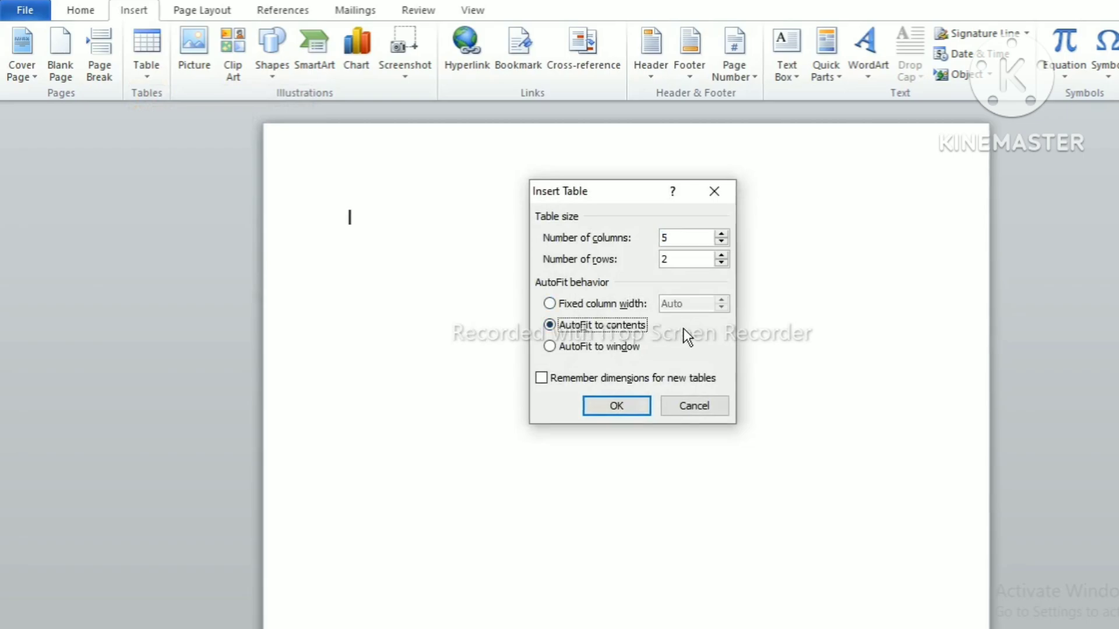
pyautogui.click(673, 259)
pyautogui.press('BackSpace')
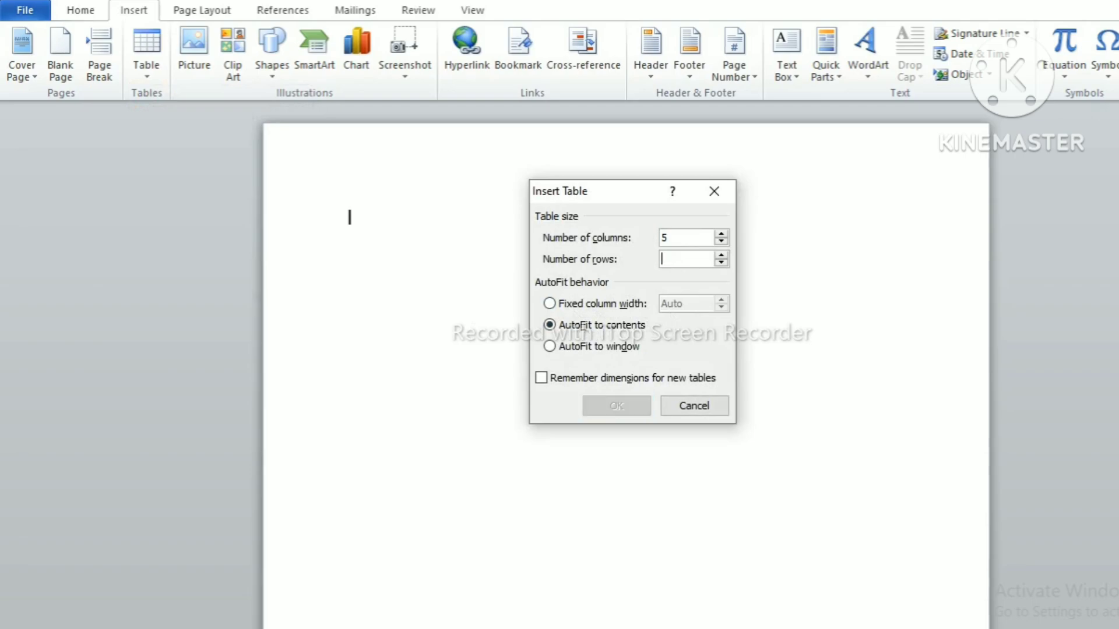
pyautogui.write('15')
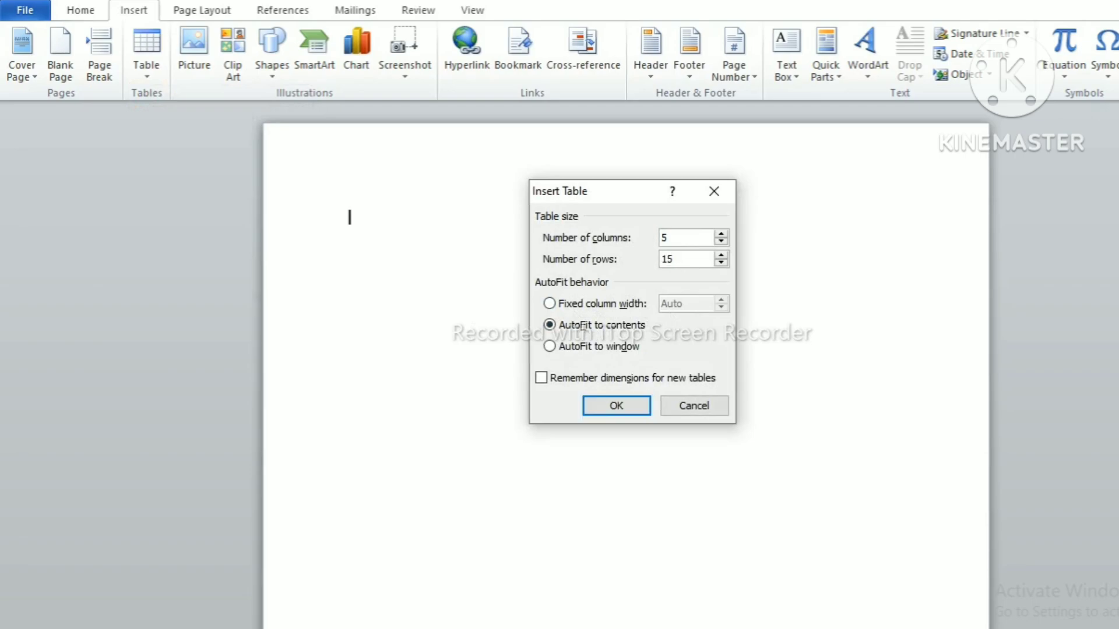
pyautogui.click(668, 237)
pyautogui.press('BackSpace')
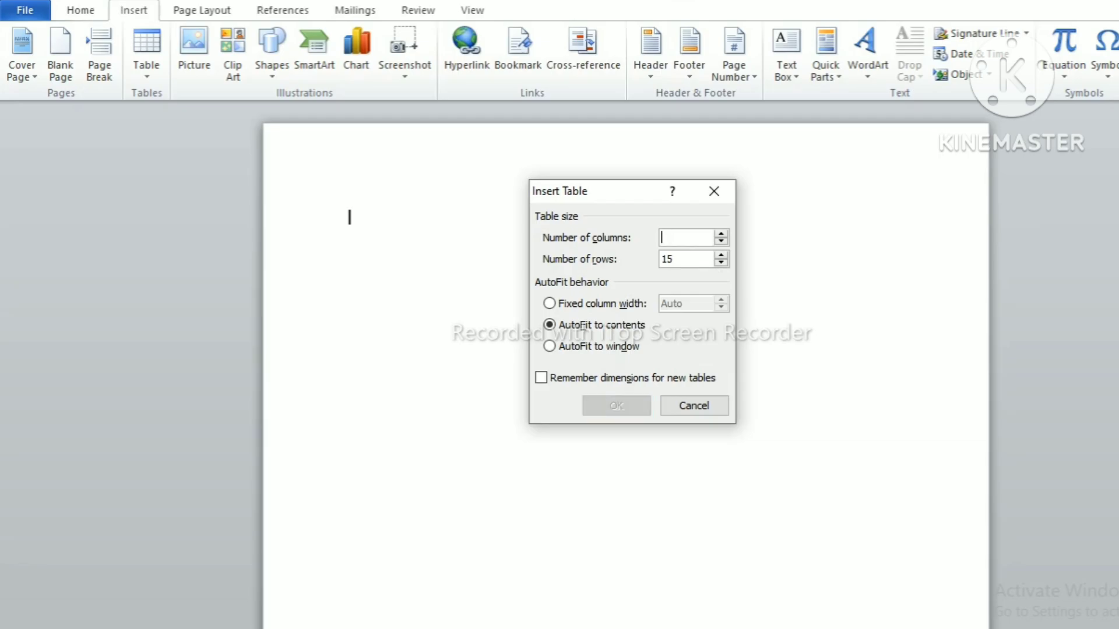
pyautogui.write('10')
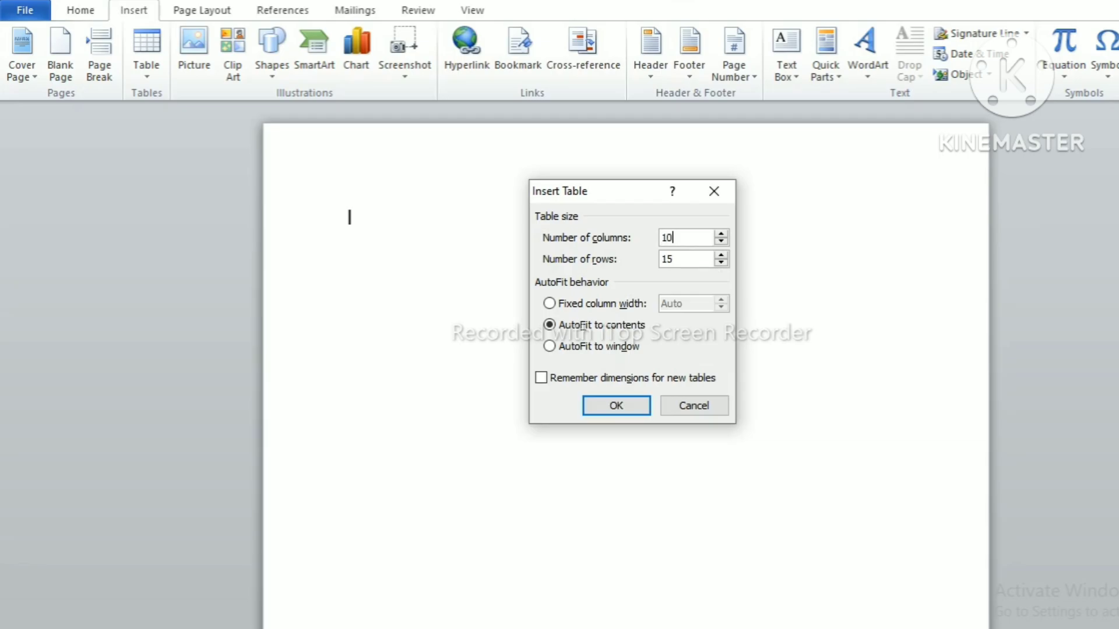
pyautogui.click(635, 404)
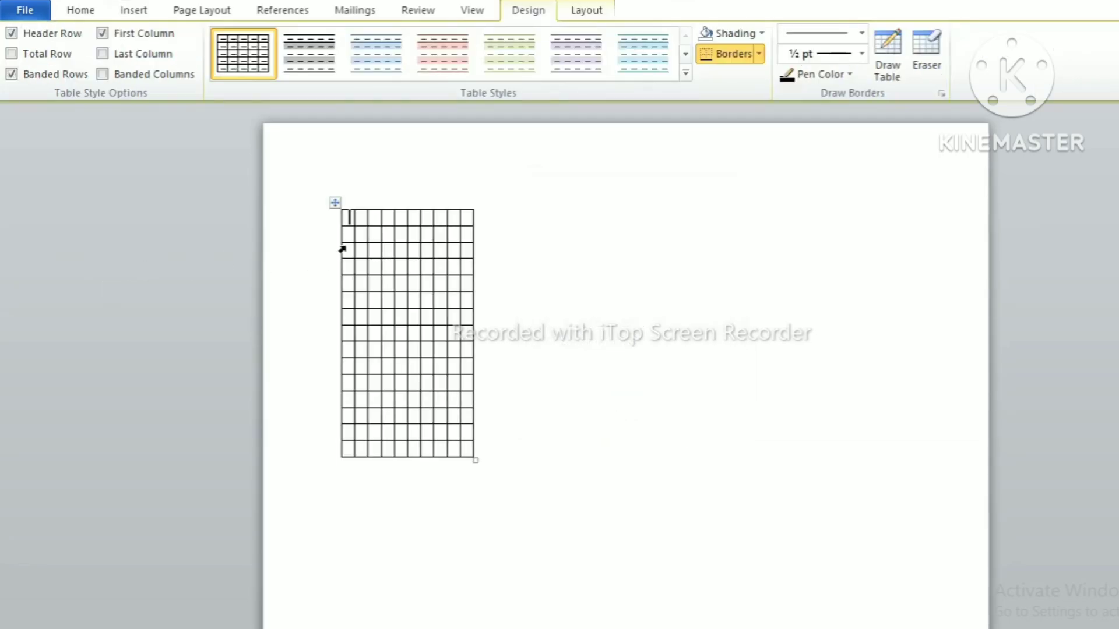
# Enter "hgdgASDHHsdgHS", "HGSDHabsdjKASD", "sgdjGSDjsd" and "jhsdjS" in the first row's first, third, fifth and seventh cells.
pyautogui.write('hgdgASDHHsdgHS')
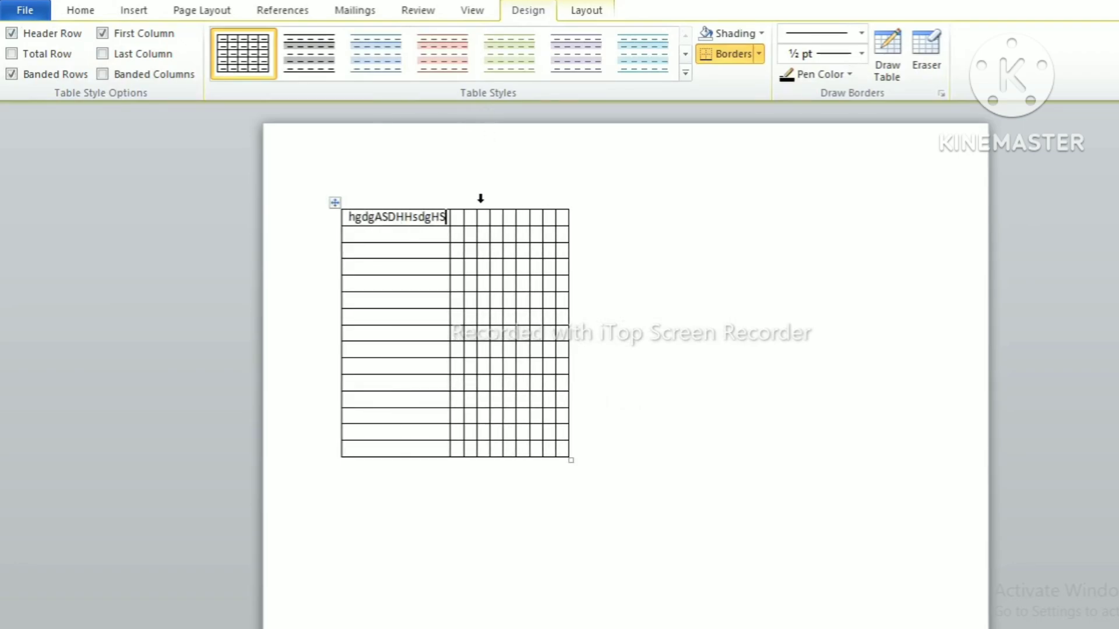
pyautogui.click(473, 217)
pyautogui.write('HGSDHabsdjKASD')
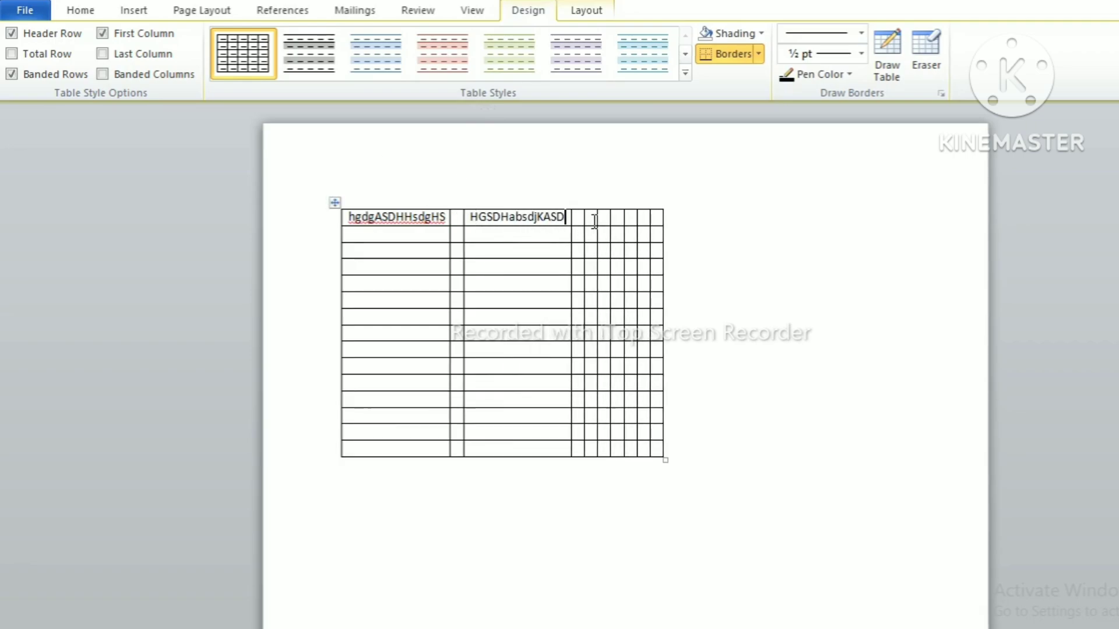
pyautogui.click(593, 219)
pyautogui.write('sgdjGSDjsd')
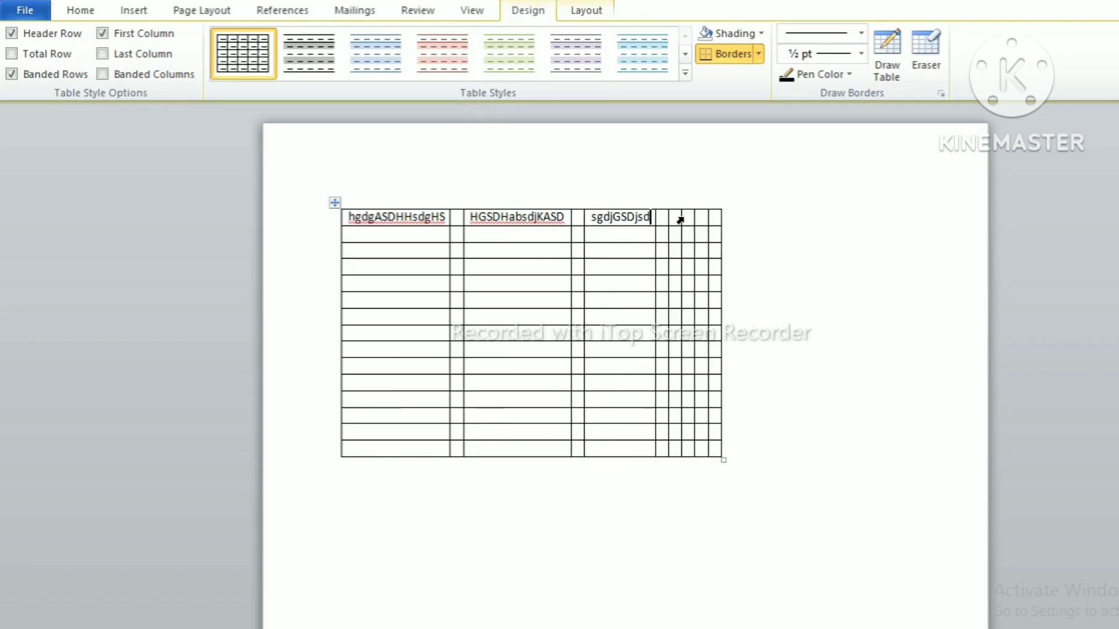
pyautogui.click(671, 217)
pyautogui.write('jhsdjS')
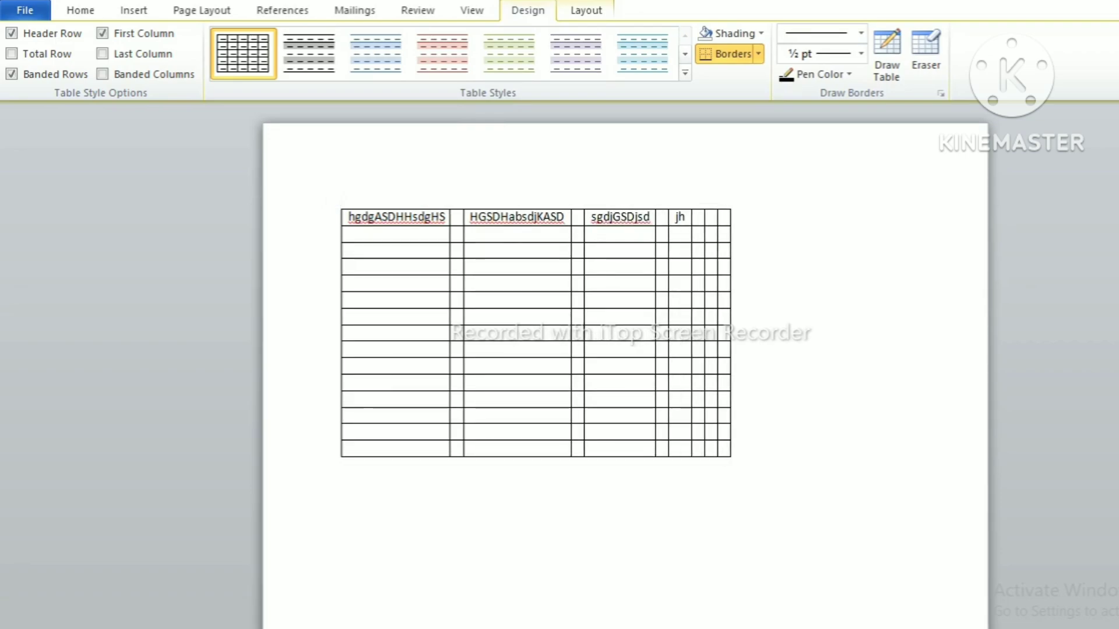
# Enter "hsadhjS" in the first row's second cell and "hsdhjJ" in its fourth cell.
pyautogui.click(459, 216)
pyautogui.write('hsadhjS')
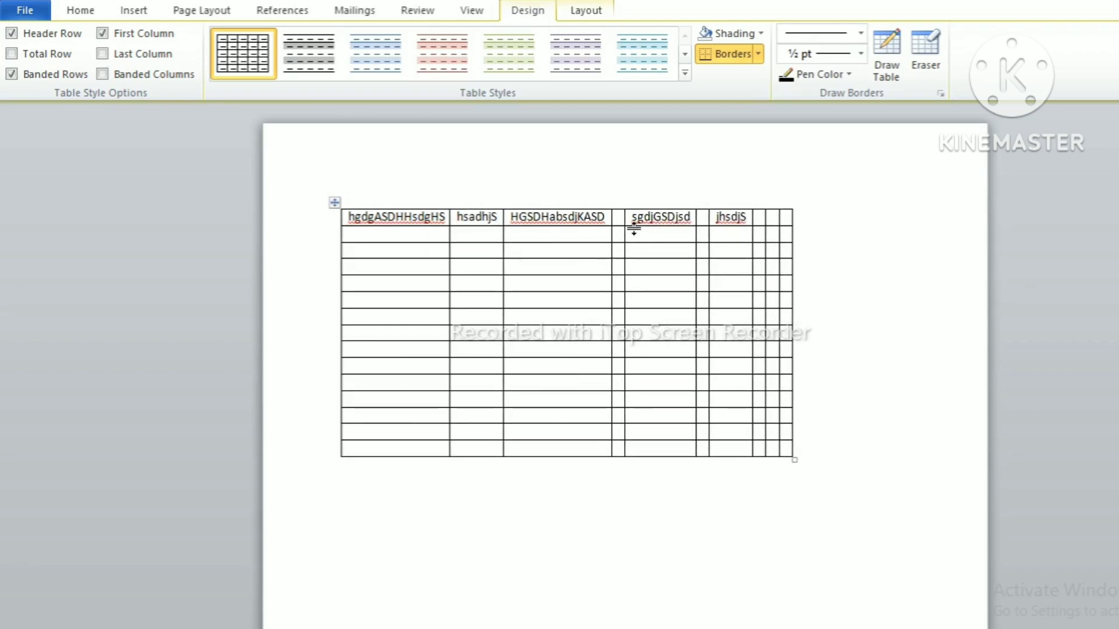
pyautogui.click(616, 219)
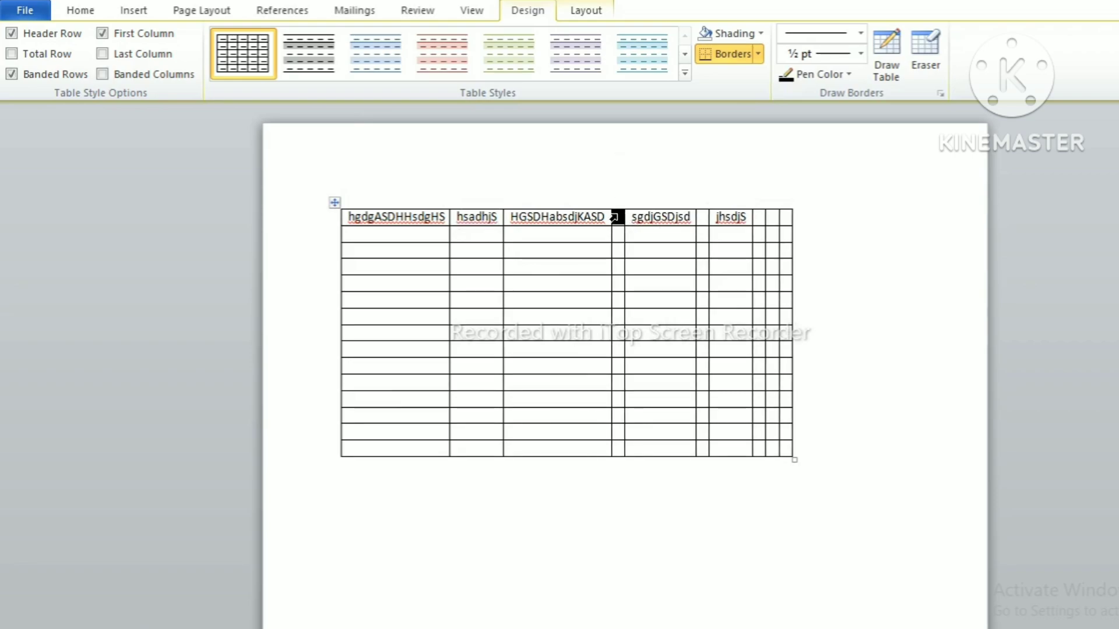
pyautogui.write('hsdhjJ')
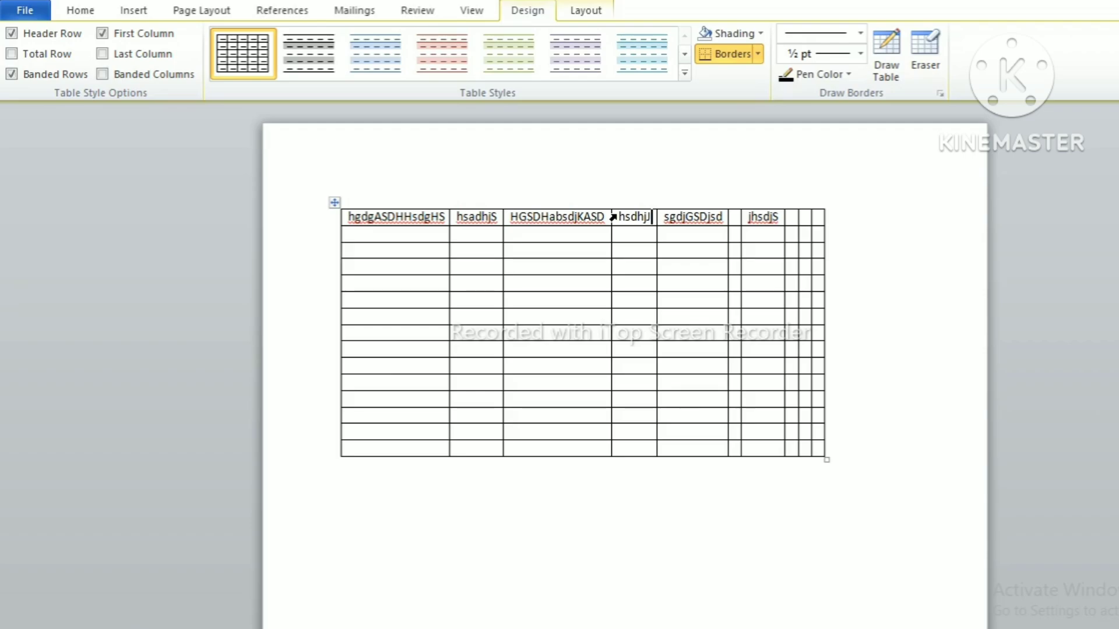
# Delete the whole table with its sample text from the page.
pyautogui.click(883, 512)
pyautogui.hotkey('ctrl', 'a')
pyautogui.press('Delete')
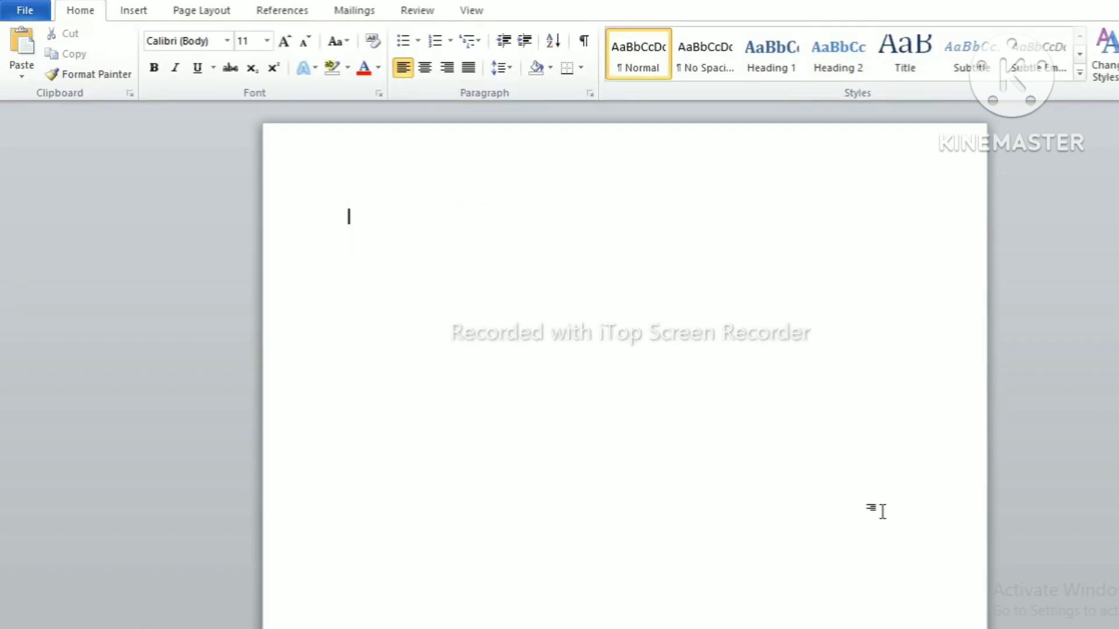
# Display the ruler around the empty page.
pyautogui.click(402, 17)
pyautogui.click(470, 16)
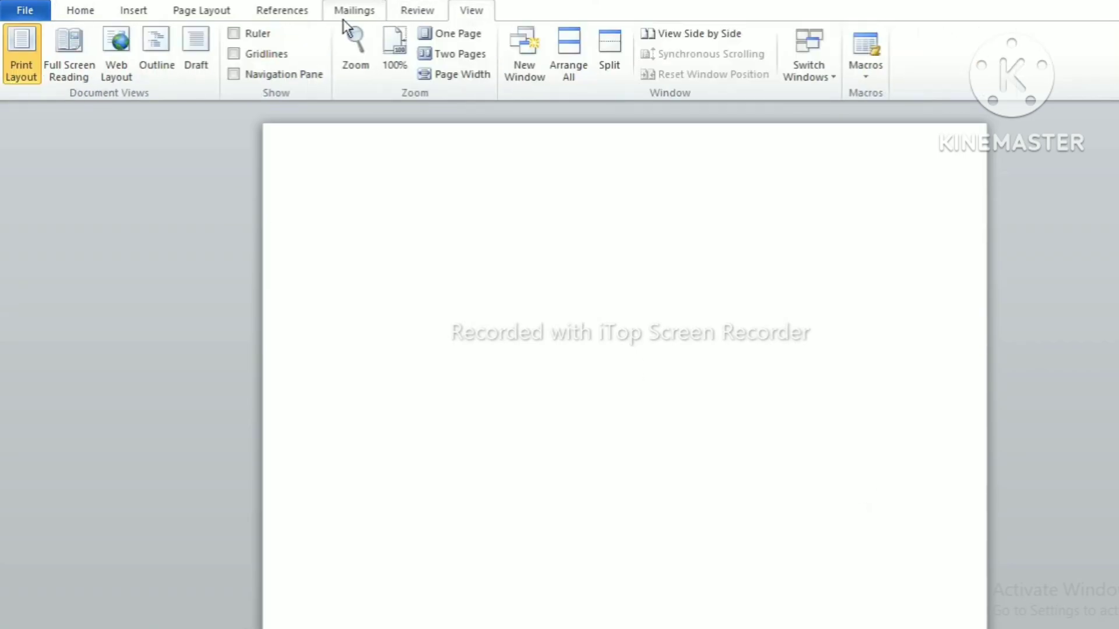
pyautogui.click(234, 33)
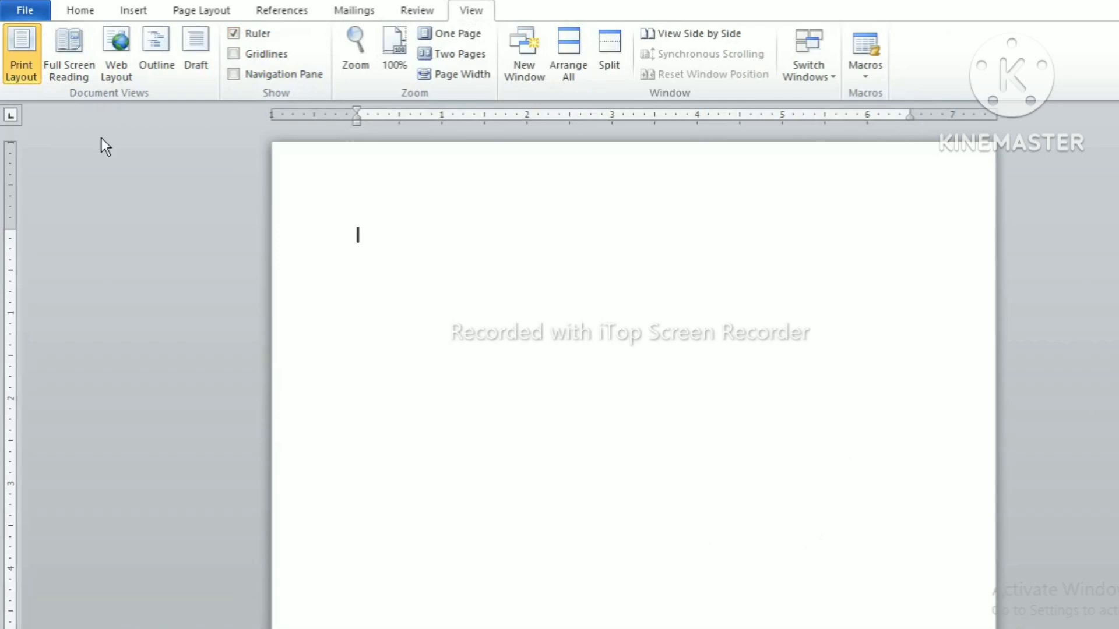
# Insert a table with 5 columns and 2 rows set to AutoFit to window.
pyautogui.click(118, 13)
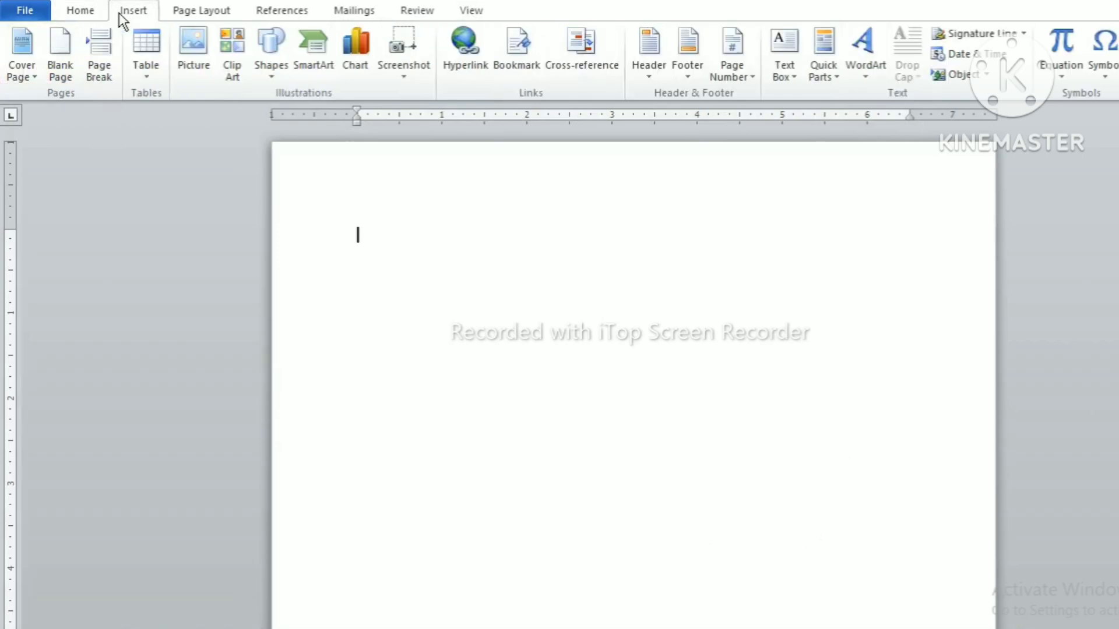
pyautogui.click(136, 54)
pyautogui.click(204, 259)
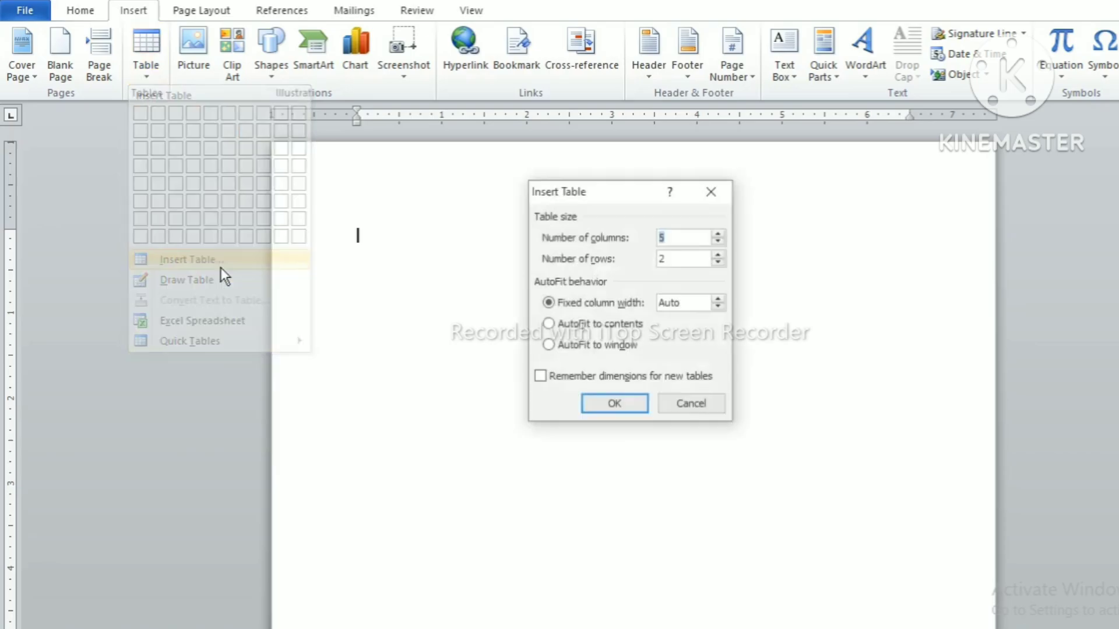
pyautogui.click(549, 347)
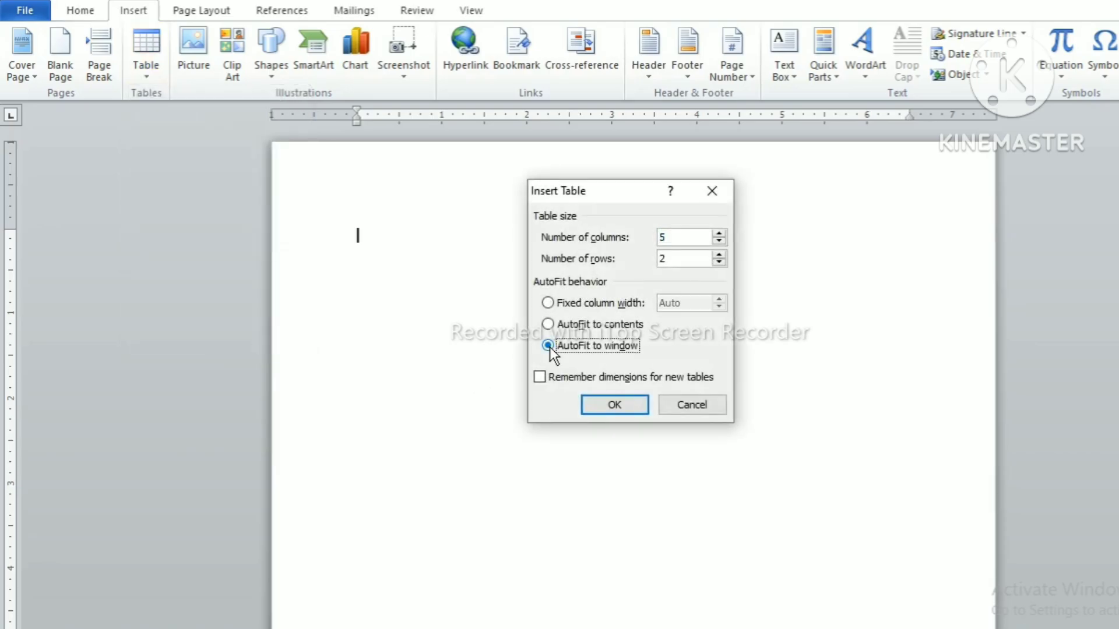
pyautogui.click(629, 405)
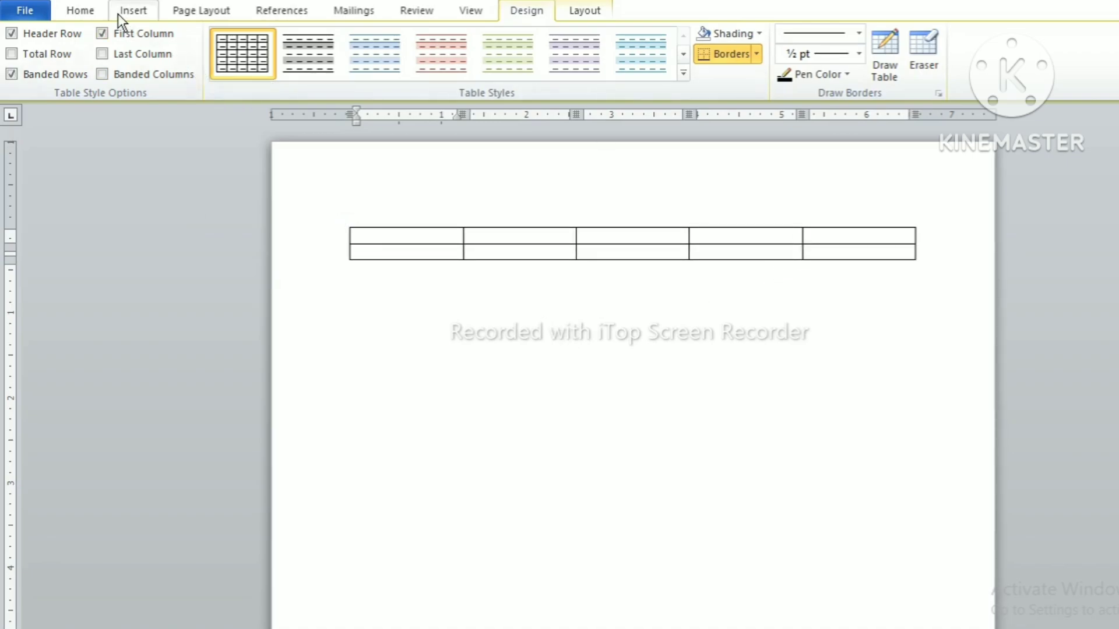
# Insert a second table with 2 columns and 10 rows, set to AutoFit to window, directly below the existing table.
pyautogui.click(146, 7)
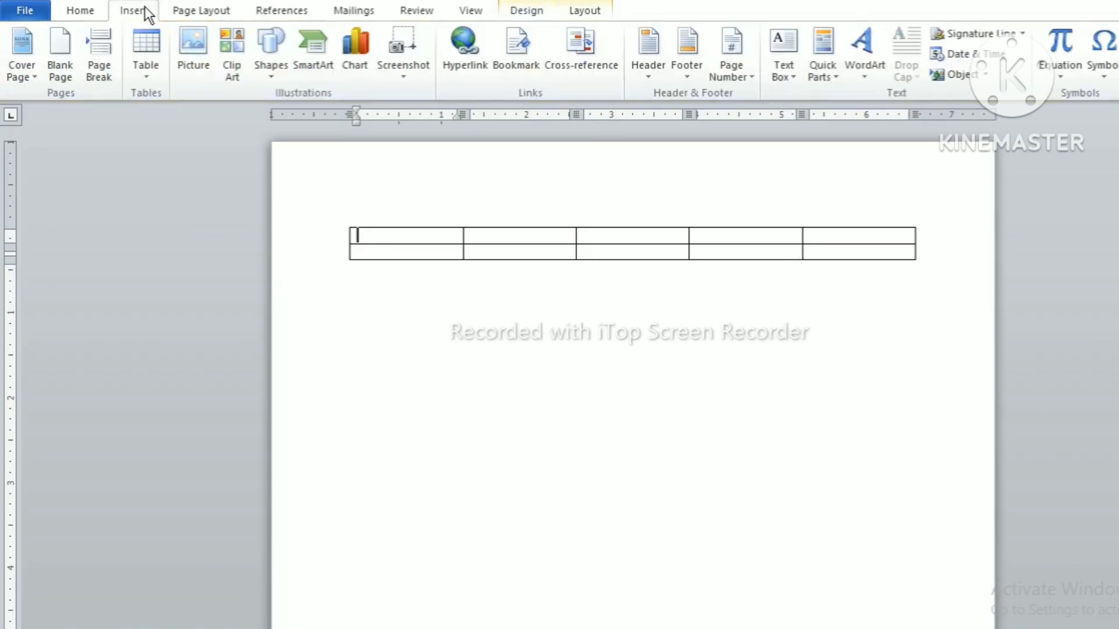
pyautogui.click(384, 370)
pyautogui.click(145, 69)
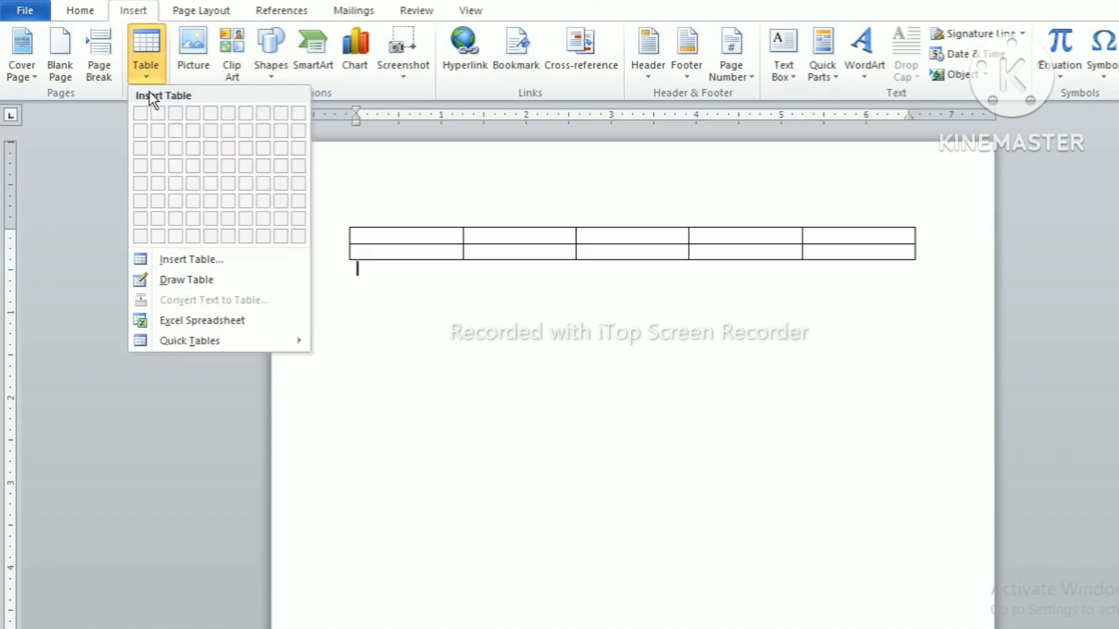
pyautogui.click(191, 259)
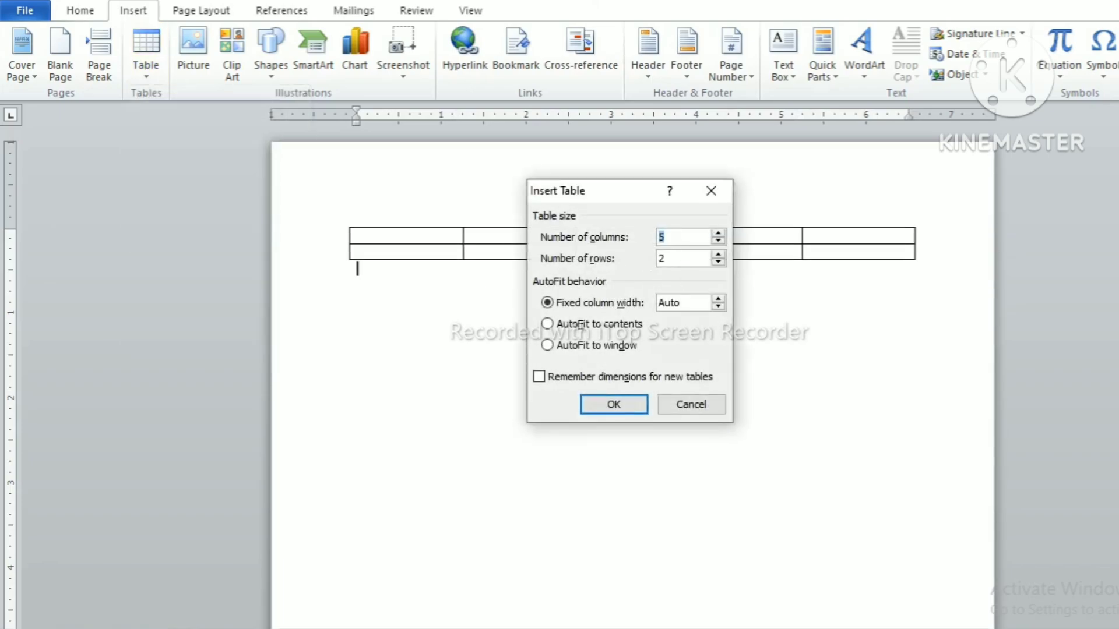
pyautogui.press('BackSpace')
pyautogui.write('2')
pyautogui.click(672, 262)
pyautogui.press('BackSpace')
pyautogui.write('10')
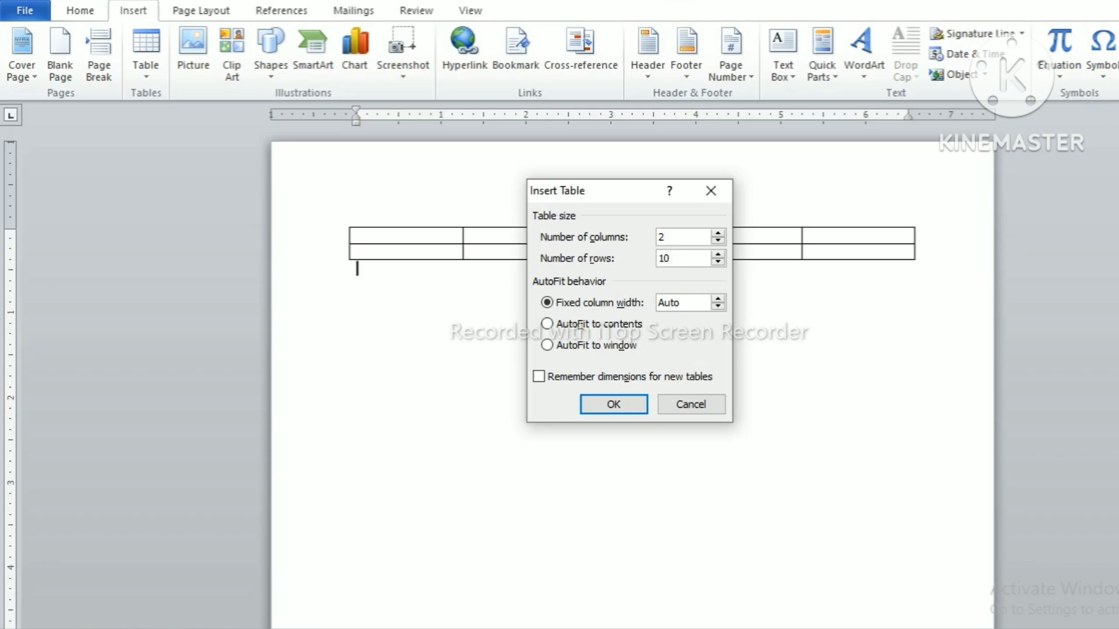
pyautogui.click(553, 347)
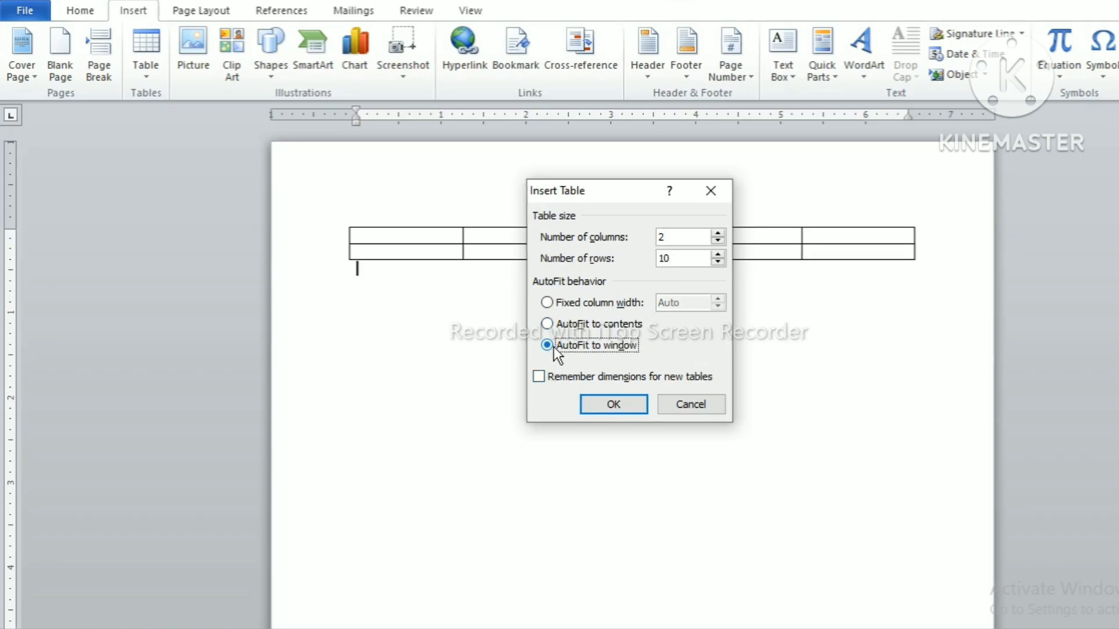
pyautogui.click(612, 408)
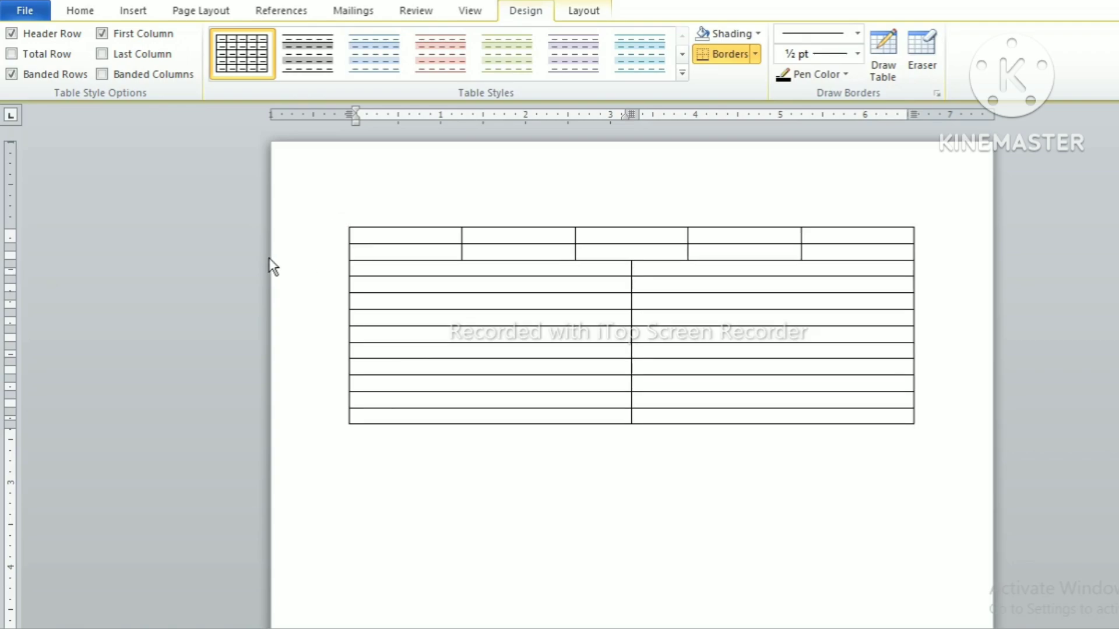
# Delete both tables from the page.
pyautogui.click(603, 489)
pyautogui.hotkey('ctrl', 'a')
pyautogui.press('Delete')
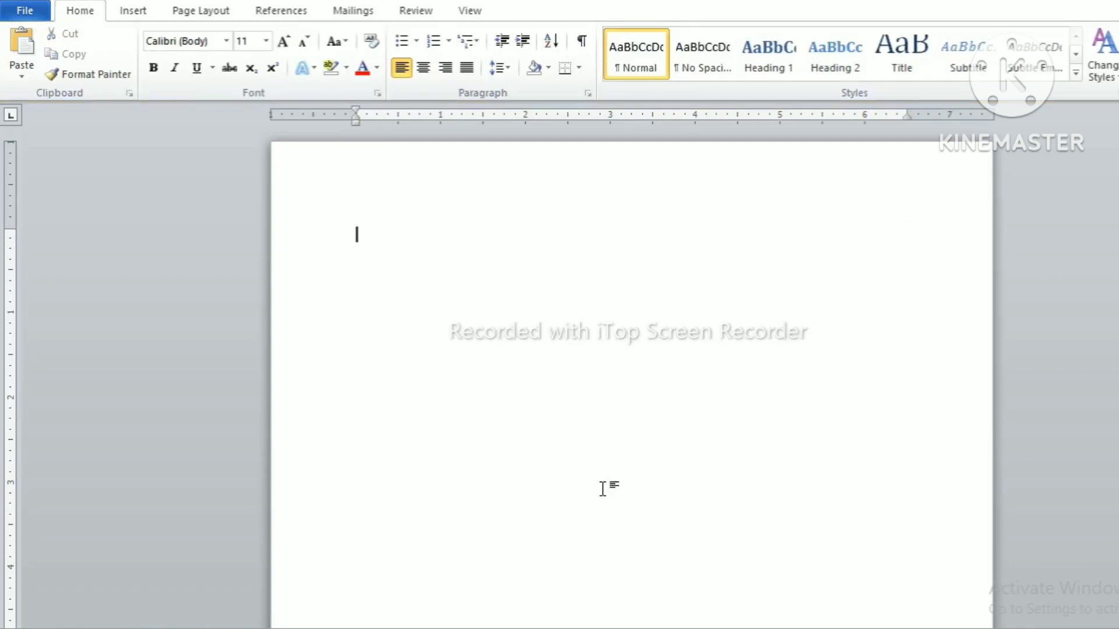
# Draw a freehand table outline about 3.8 inches wide and 1.75 inches tall near the middle of the page.
pyautogui.click(138, 12)
pyautogui.click(148, 75)
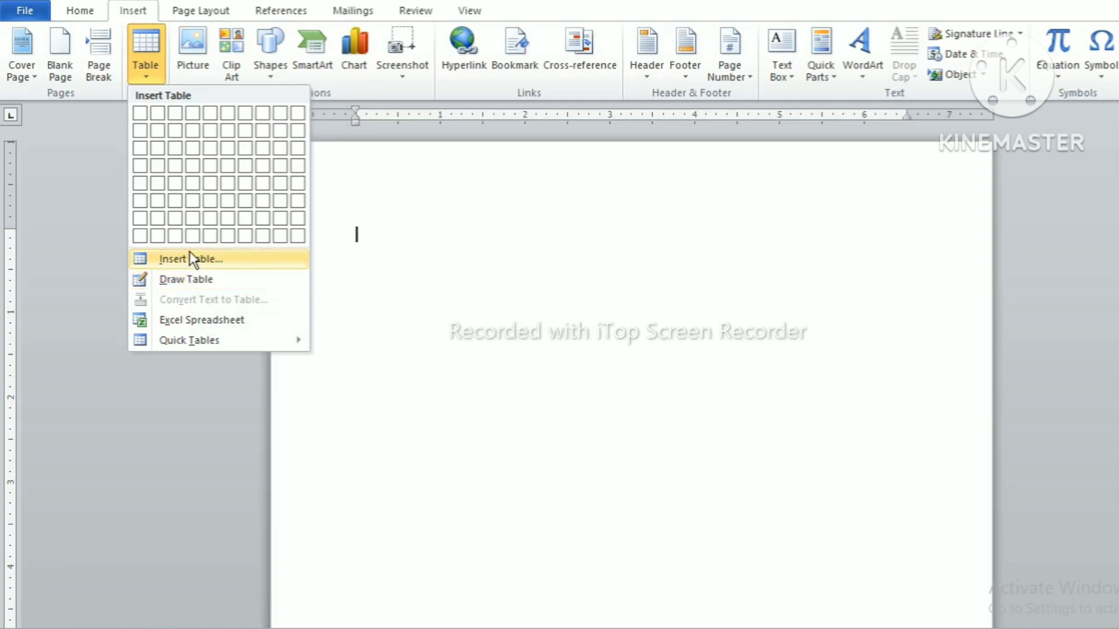
pyautogui.click(184, 282)
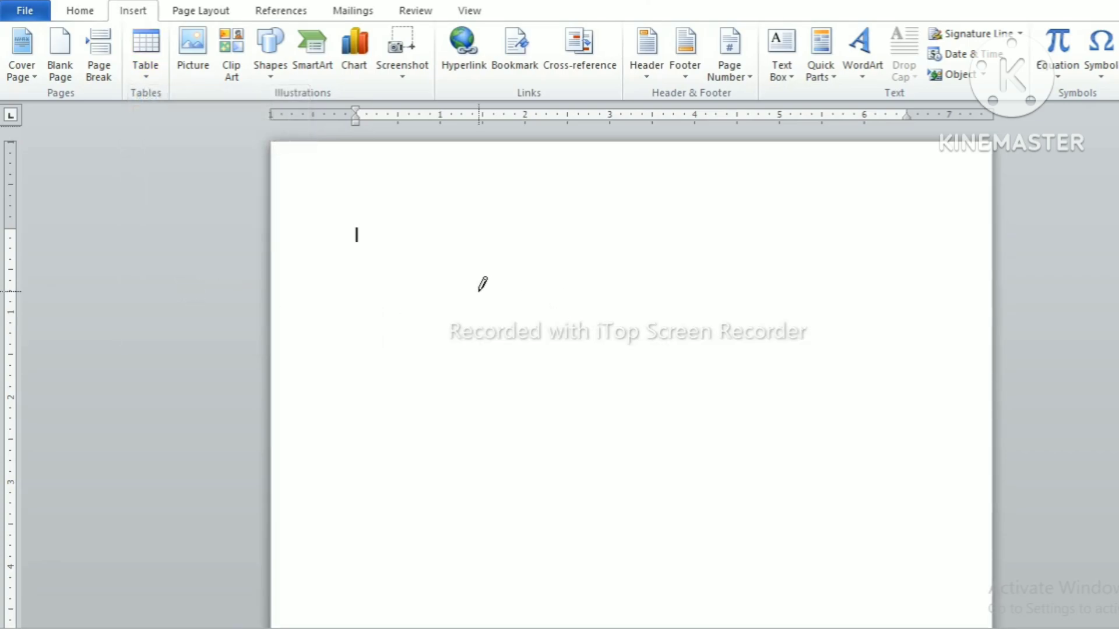
pyautogui.moveTo(479, 292)
pyautogui.mouseDown()
pyautogui.moveTo(493, 318)
pyautogui.moveTo(762, 402)
pyautogui.moveTo(800, 440)
pyautogui.mouseUp()
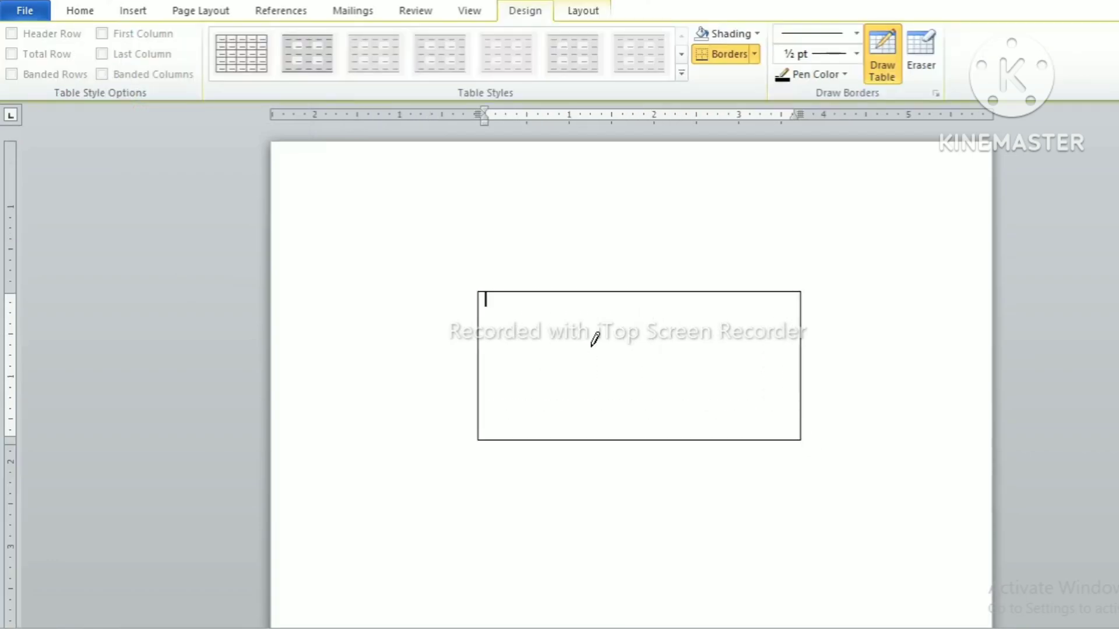
# Draw two vertical dividers, a horizontal line across the last two columns, and another splitting the middle column's upper cell.
pyautogui.moveTo(562, 292)
pyautogui.mouseDown()
pyautogui.moveTo(577, 389)
pyautogui.moveTo(764, 361)
pyautogui.moveTo(822, 366)
pyautogui.mouseUp()
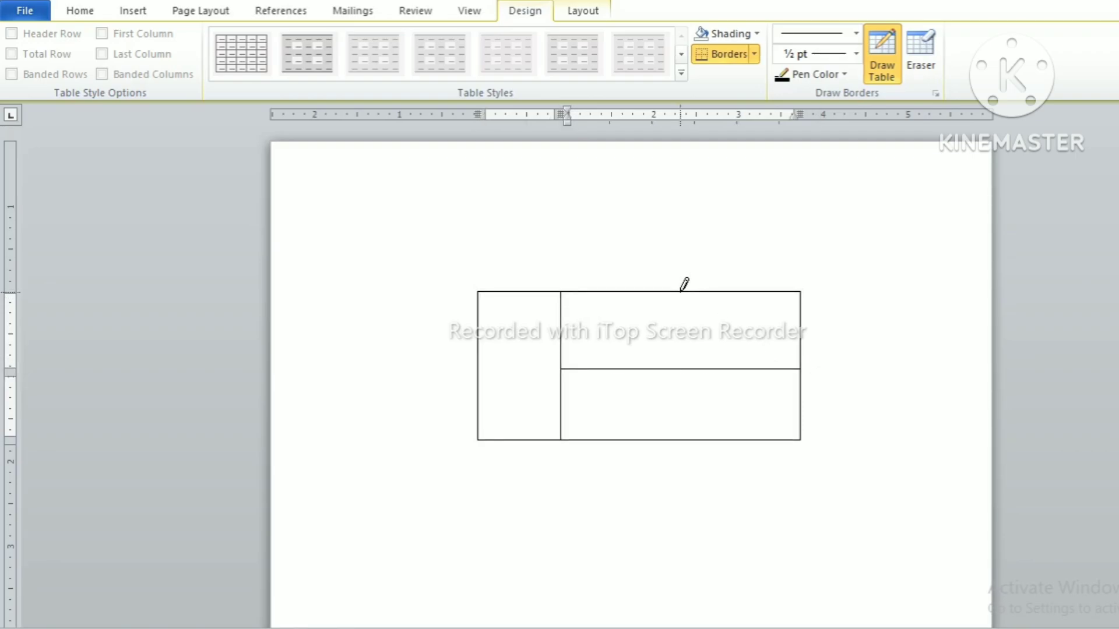
pyautogui.moveTo(682, 291); pyautogui.dragTo(680, 384)
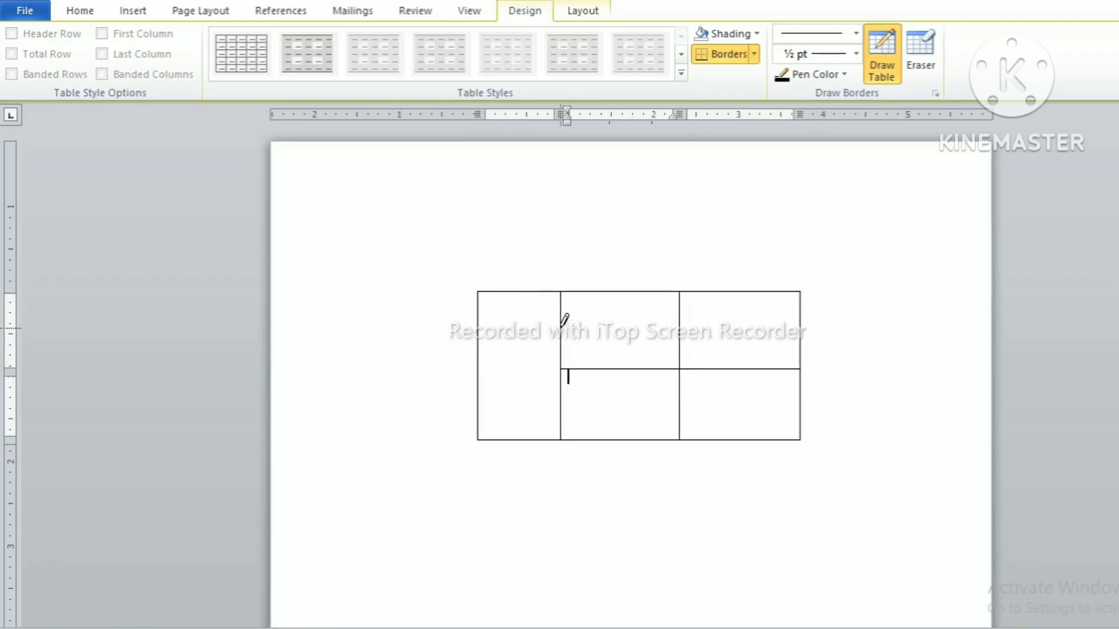
pyautogui.moveTo(563, 329); pyautogui.dragTo(635, 327)
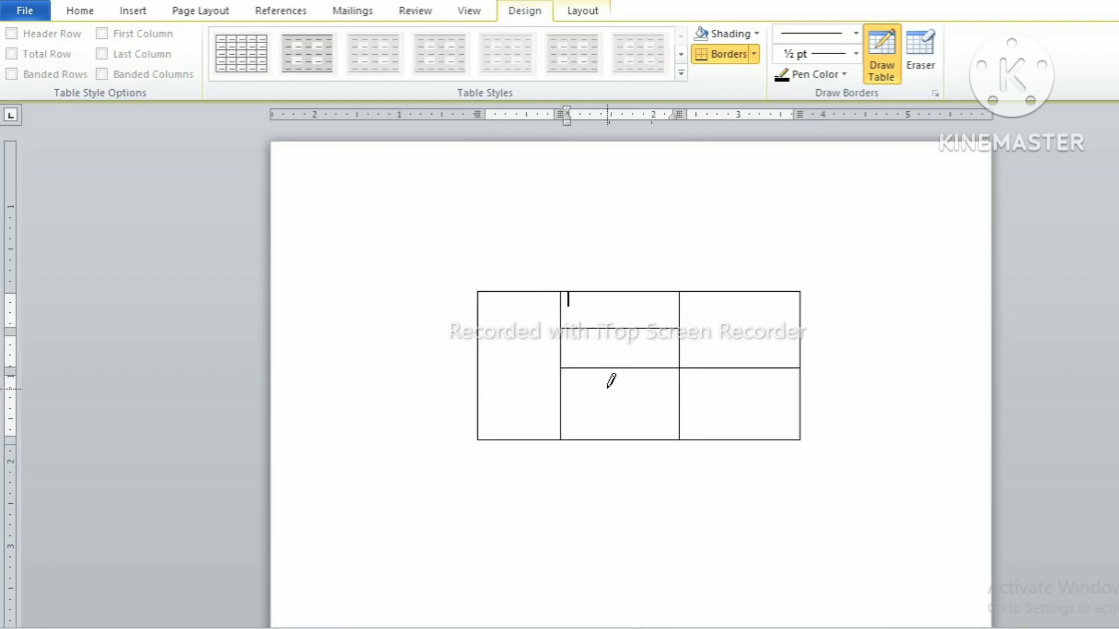
# Delete the drawn table and generate sample paragraphs on the empty page with =rand().
pyautogui.hotkey('ctrl', 'a')
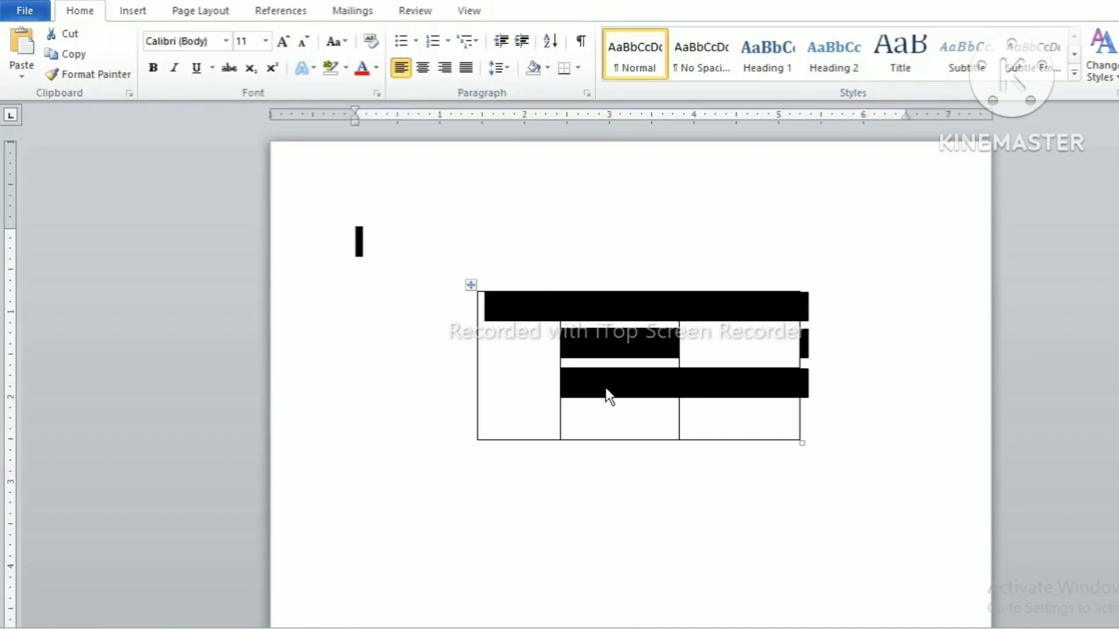
pyautogui.press('Delete')
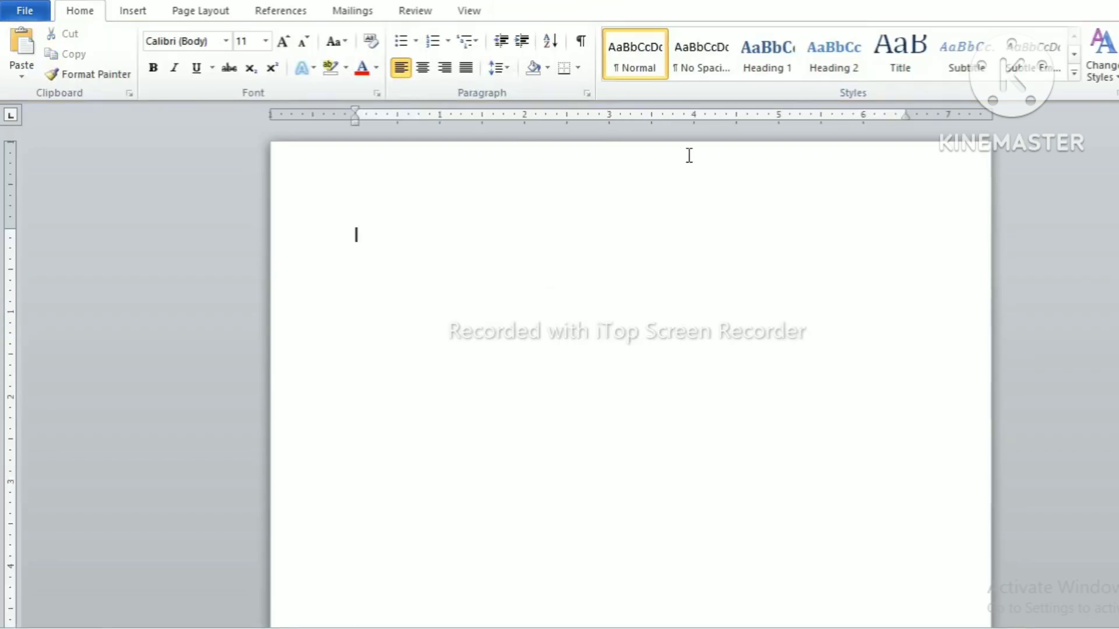
pyautogui.click(138, 13)
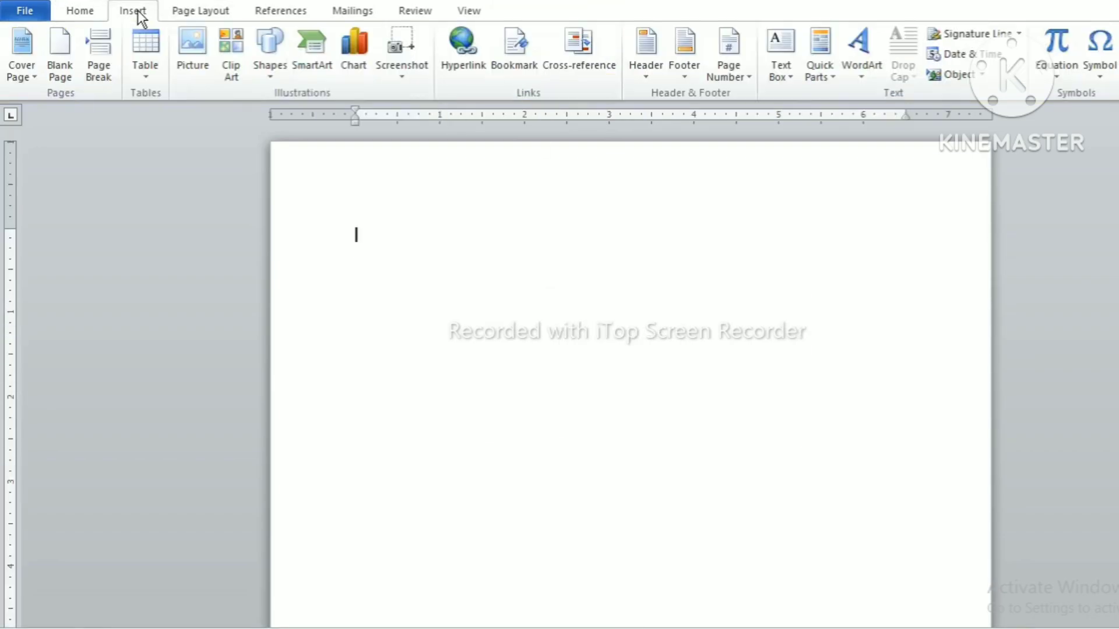
pyautogui.click(149, 71)
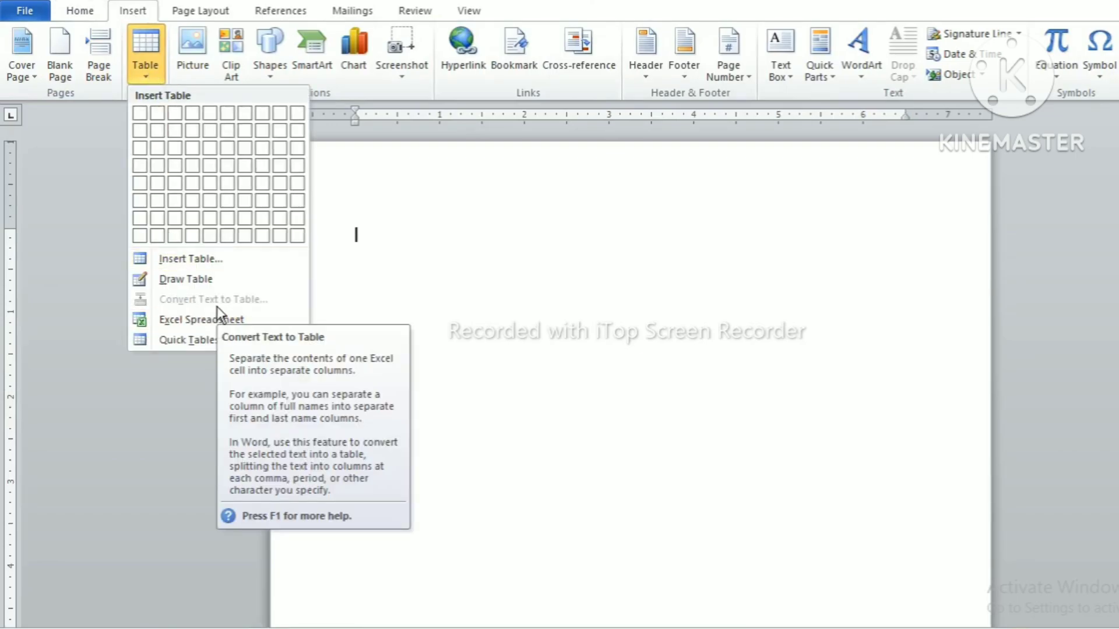
pyautogui.click(526, 292)
pyautogui.write('=ra')
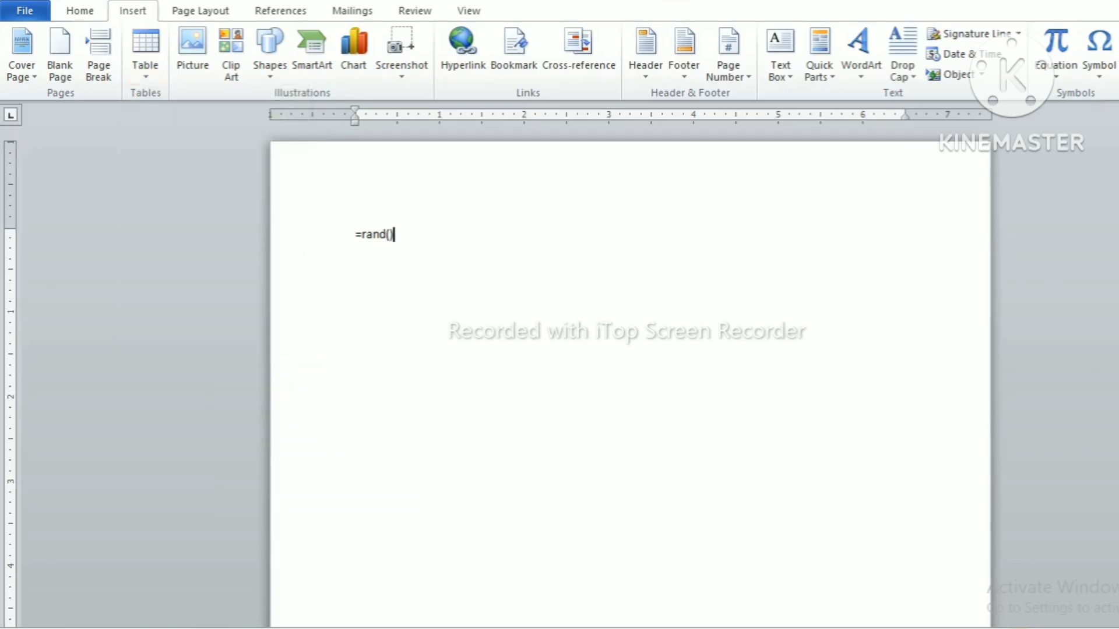
pyautogui.write('nd()')
pyautogui.press('Return')
# Increase the font size of all the sample text to 12.
pyautogui.hotkey('ctrl', 'a')
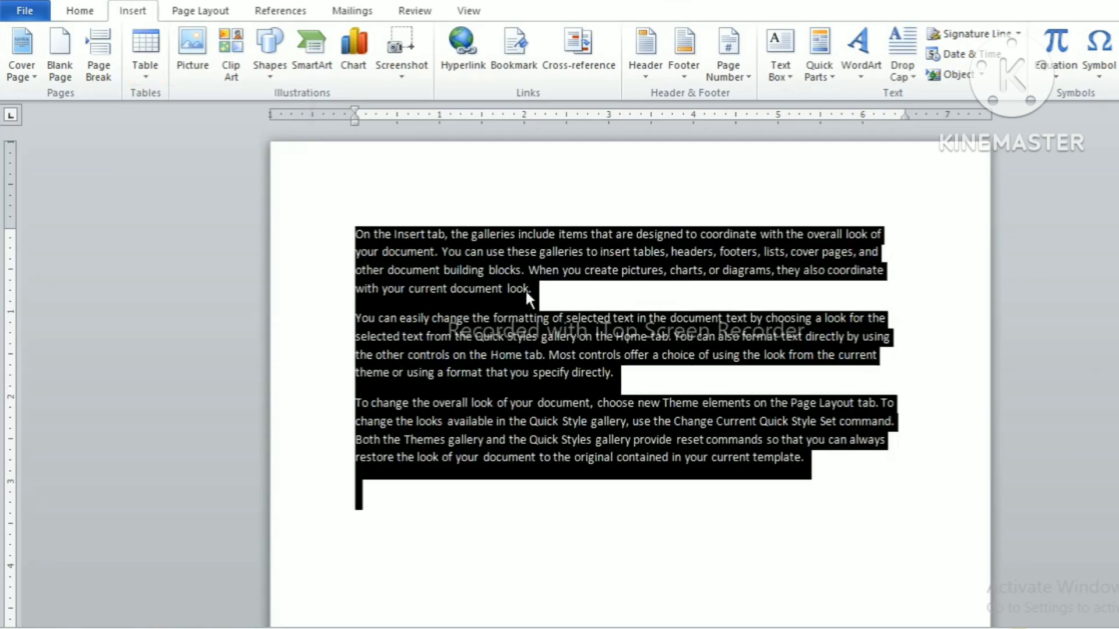
pyautogui.hotkey('ctrl', 'shift', '.')
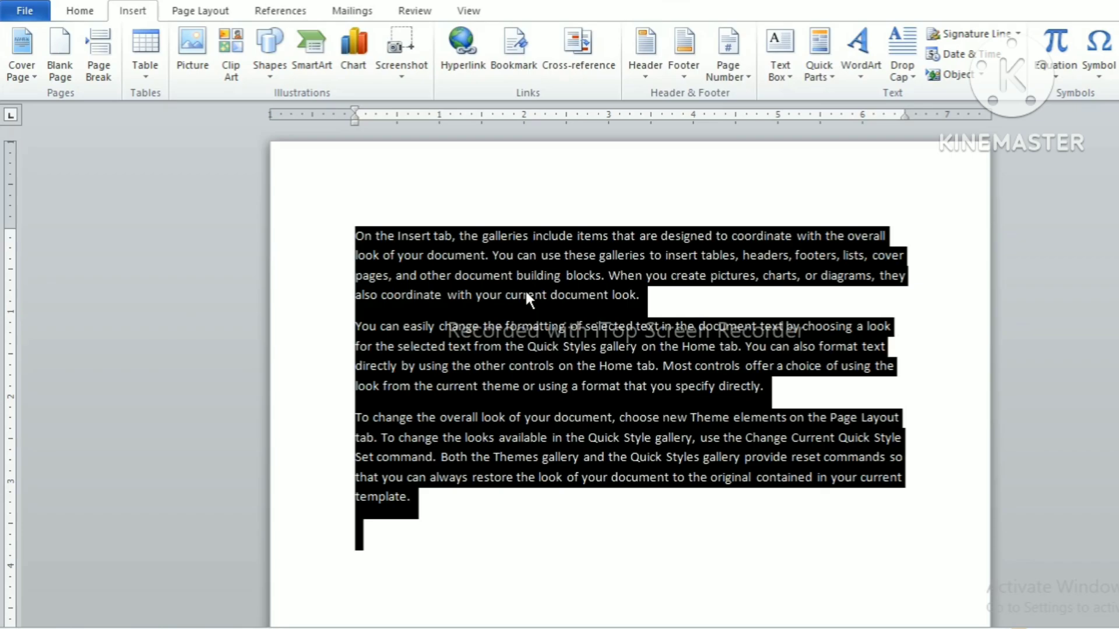
pyautogui.click(662, 473)
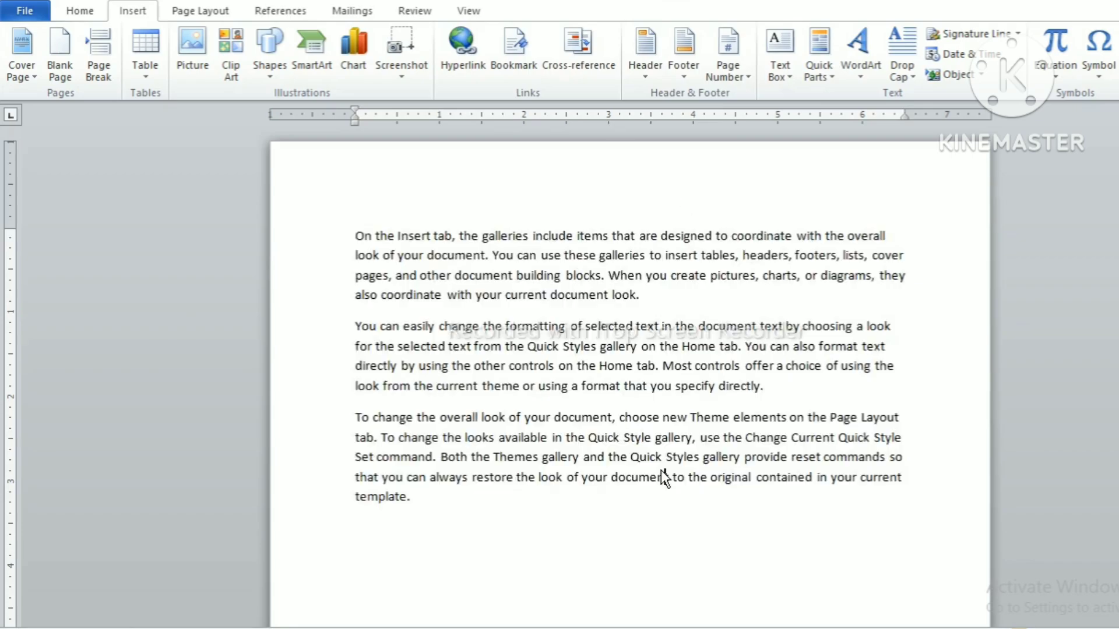
# Try drawing two single-cell tables over the sample paragraphs and undo both.
pyautogui.click(143, 77)
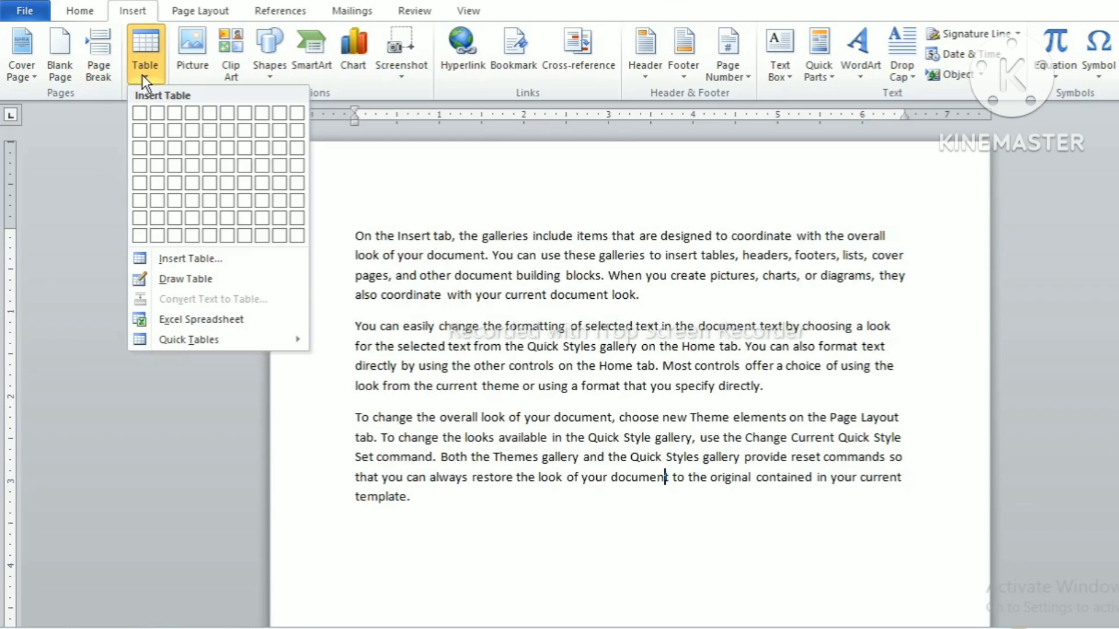
pyautogui.click(157, 285)
pyautogui.moveTo(409, 252)
pyautogui.mouseDown()
pyautogui.moveTo(527, 350)
pyautogui.moveTo(562, 349)
pyautogui.moveTo(706, 411)
pyautogui.mouseUp()
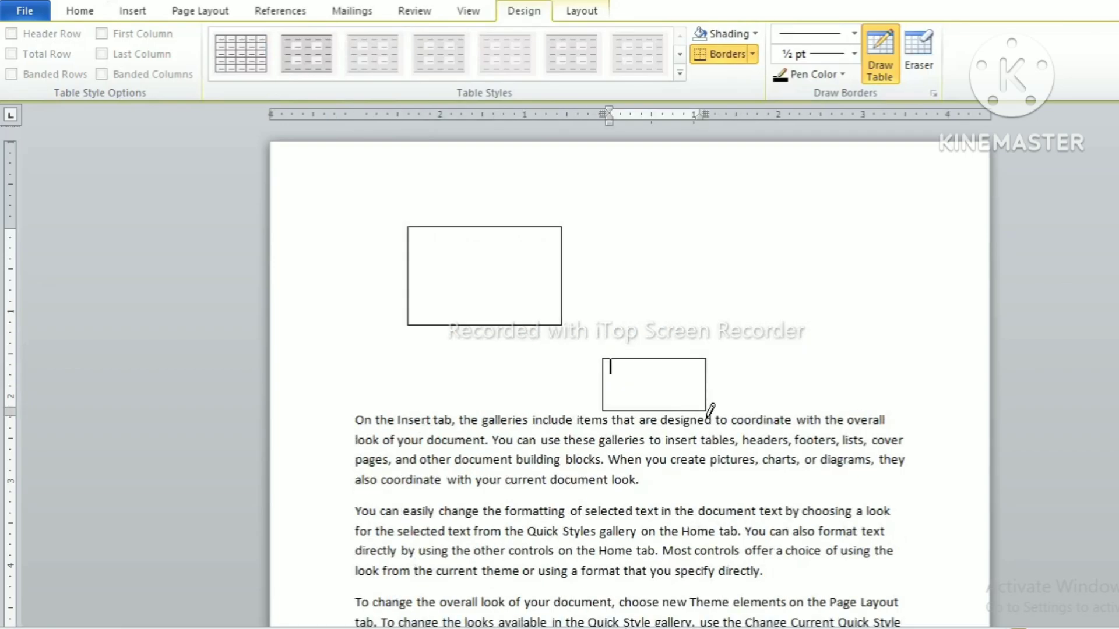
pyautogui.hotkey('ctrl', 'z')
pyautogui.hotkey('ctrl', 'z')
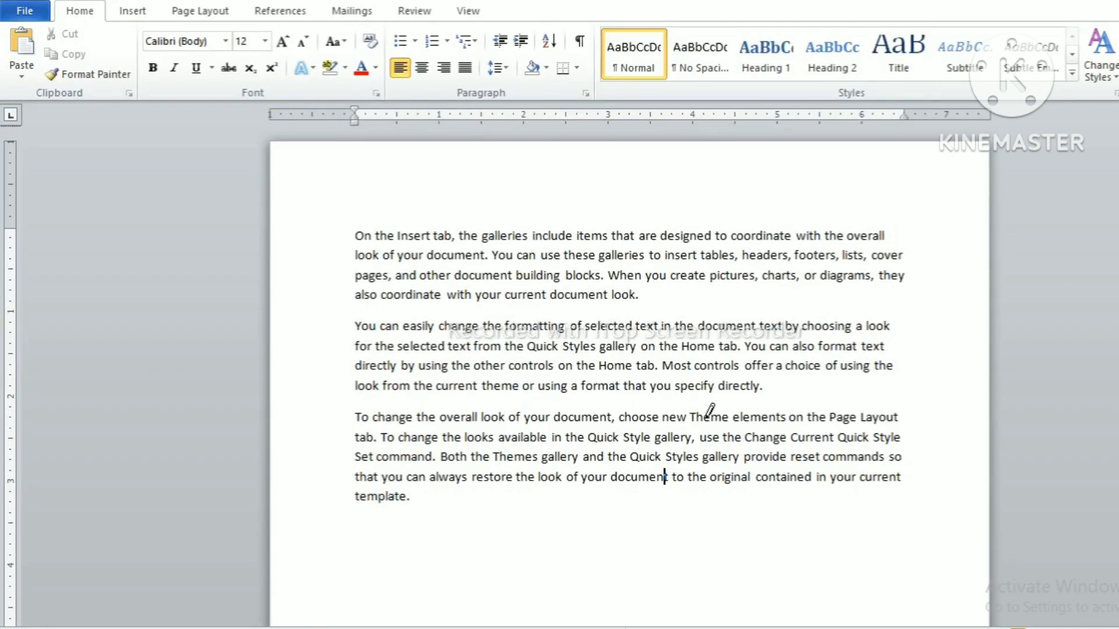
# Convert all the sample paragraphs into a table with 3 columns, separating the text at paragraphs.
pyautogui.hotkey('ctrl', 'a')
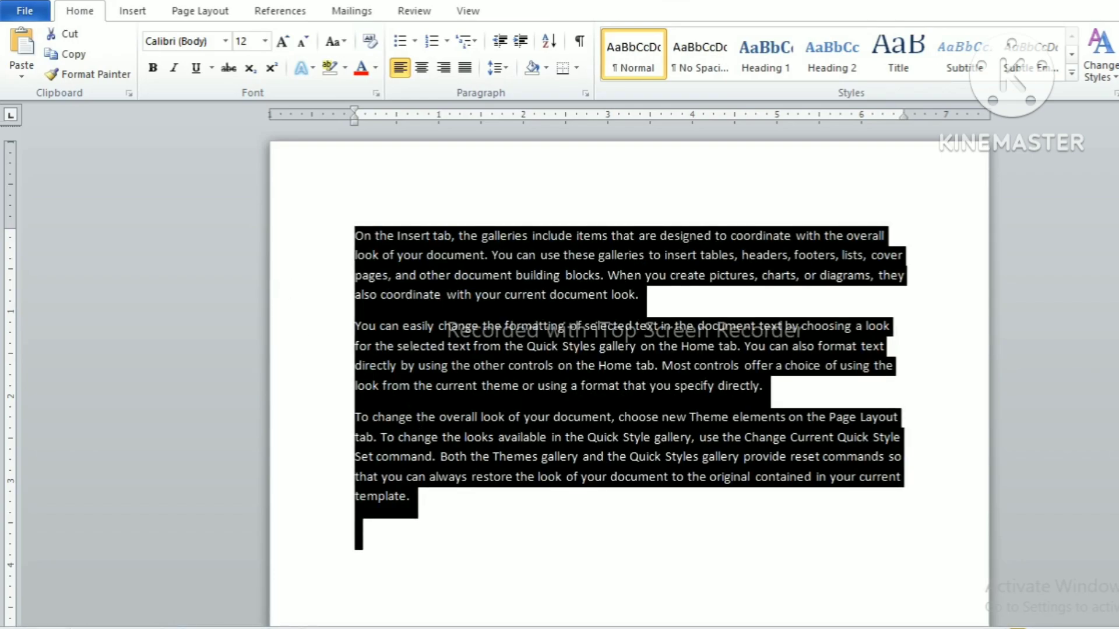
pyautogui.click(129, 10)
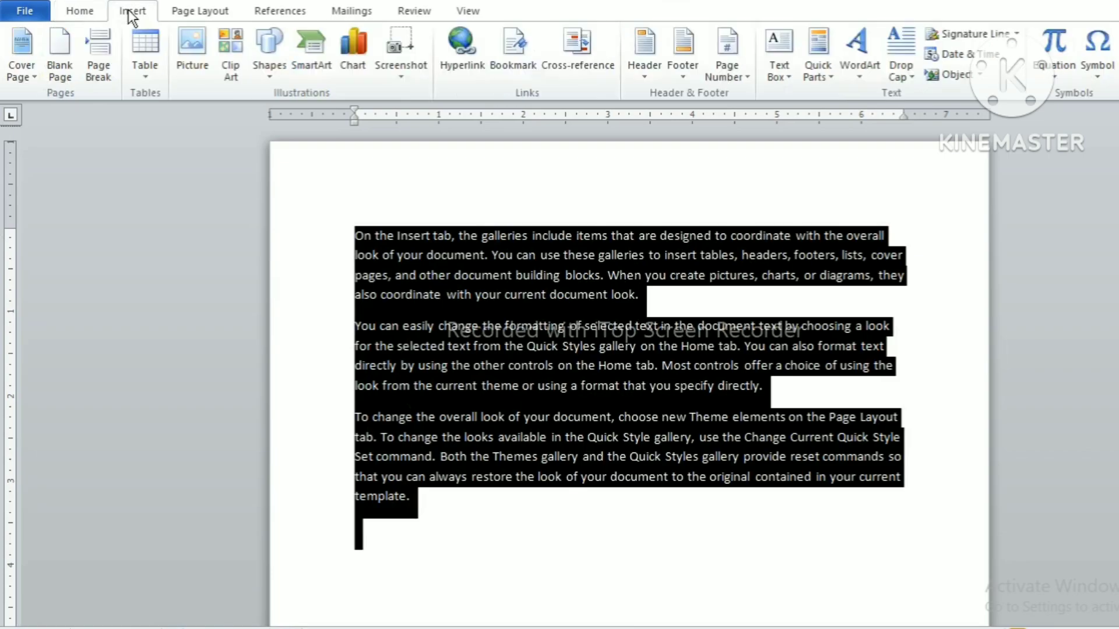
pyautogui.click(141, 75)
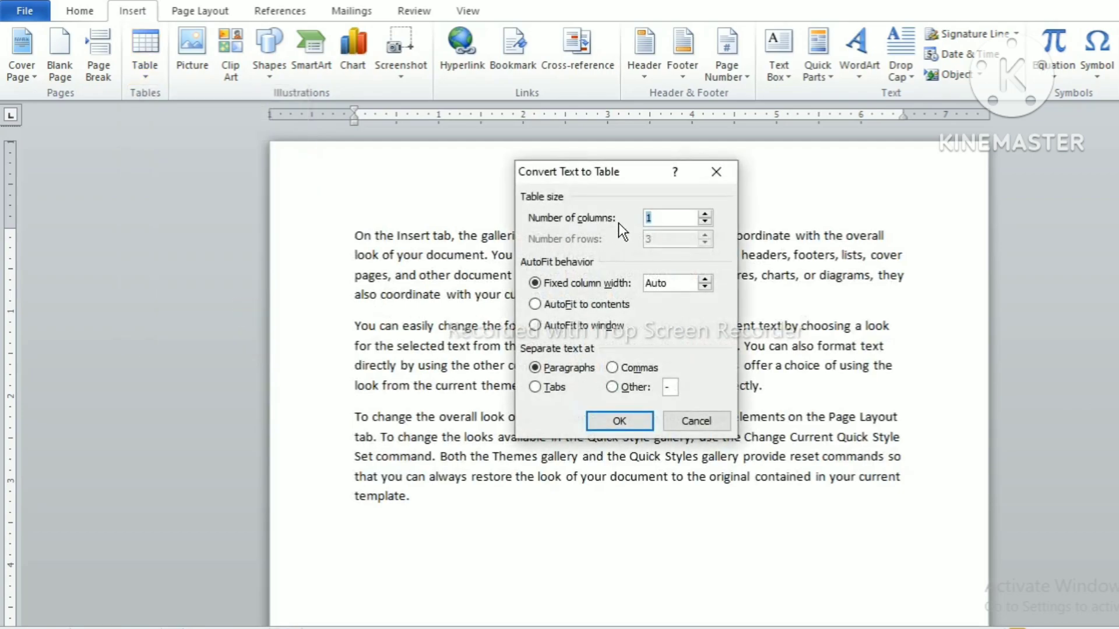
pyautogui.click(664, 221)
pyautogui.press('BackSpace')
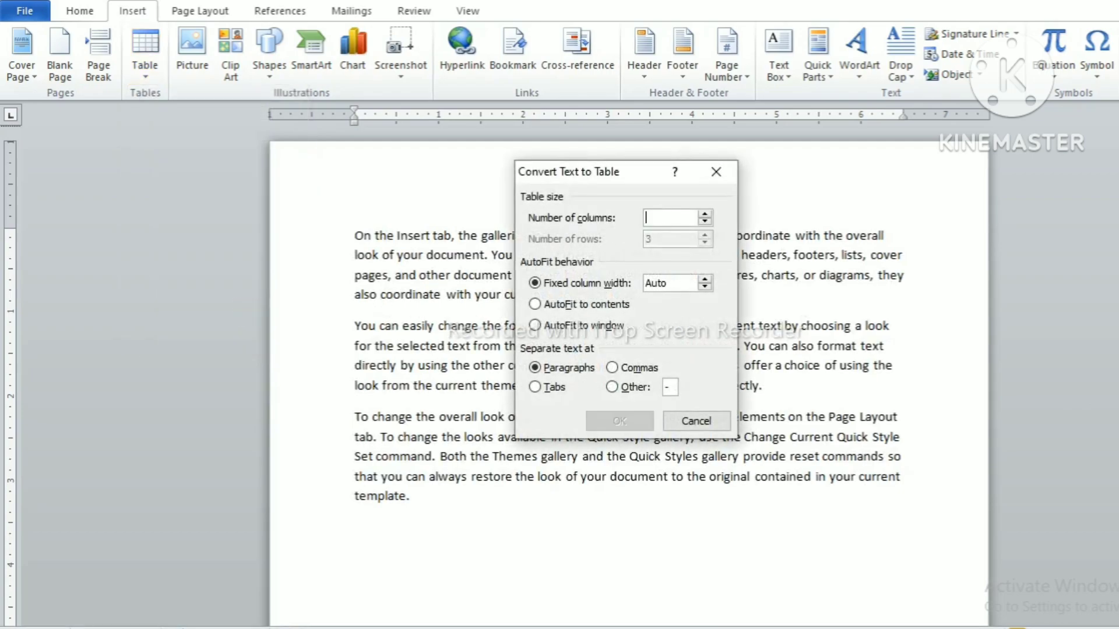
pyautogui.write('3')
pyautogui.click(610, 430)
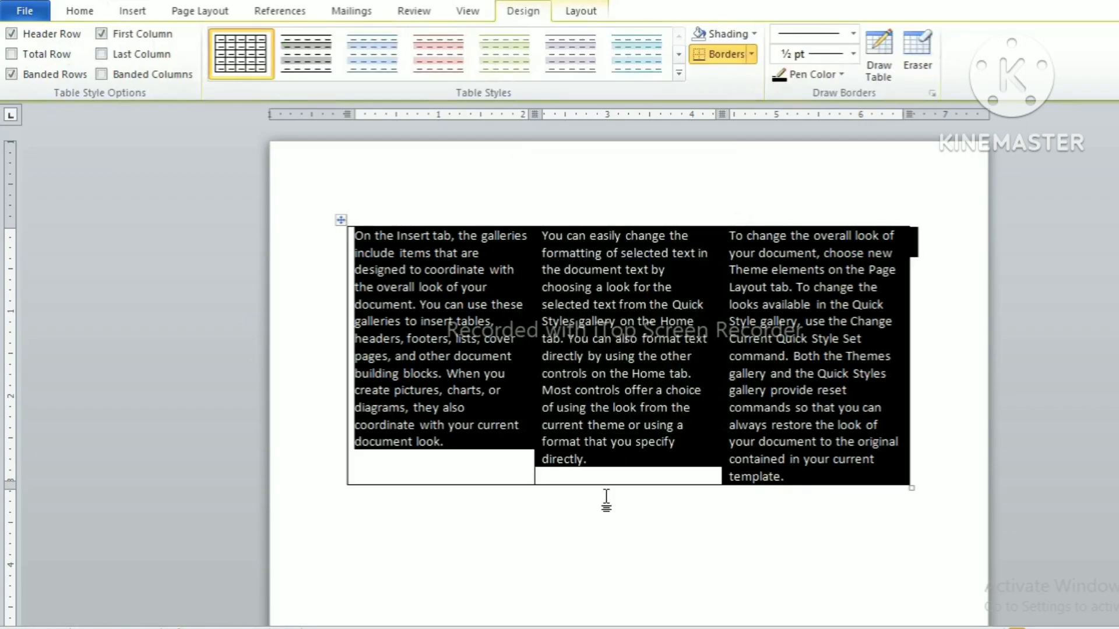
pyautogui.click(604, 504)
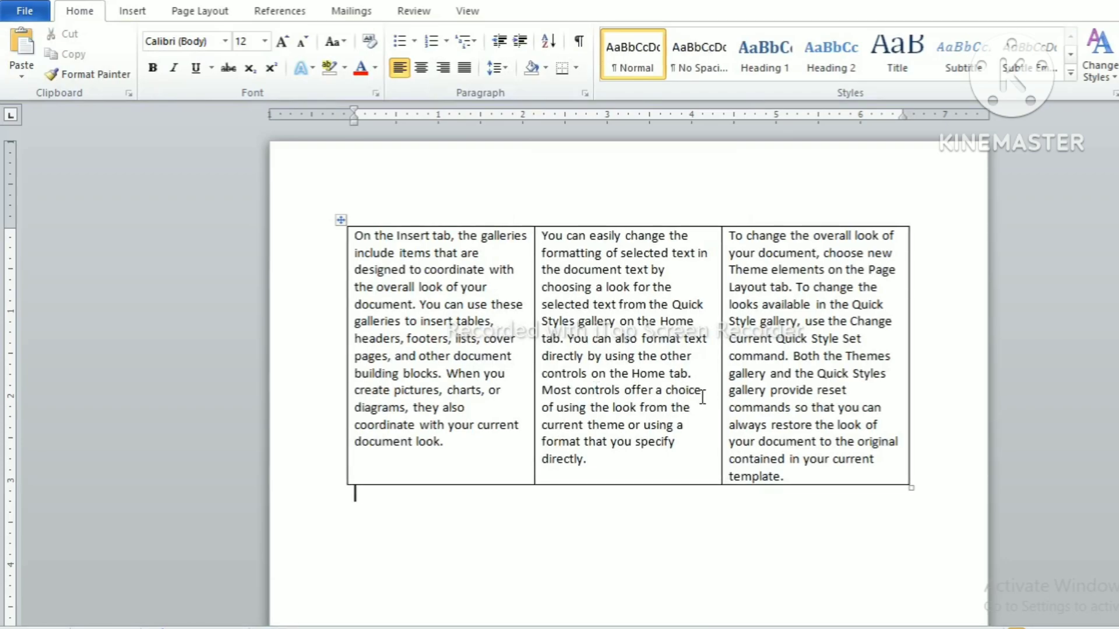
# Clear the converted table and its text from the page and insert an Excel spreadsheet in its place.
pyautogui.hotkey('ctrl', 'z')
pyautogui.press('Delete')
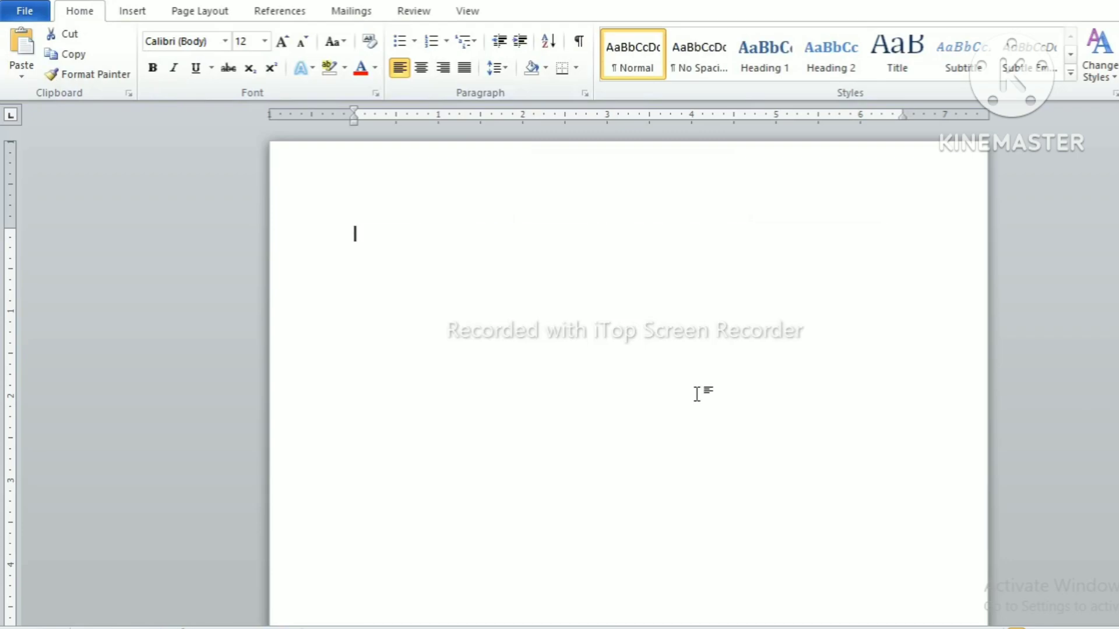
pyautogui.click(130, 16)
pyautogui.click(148, 70)
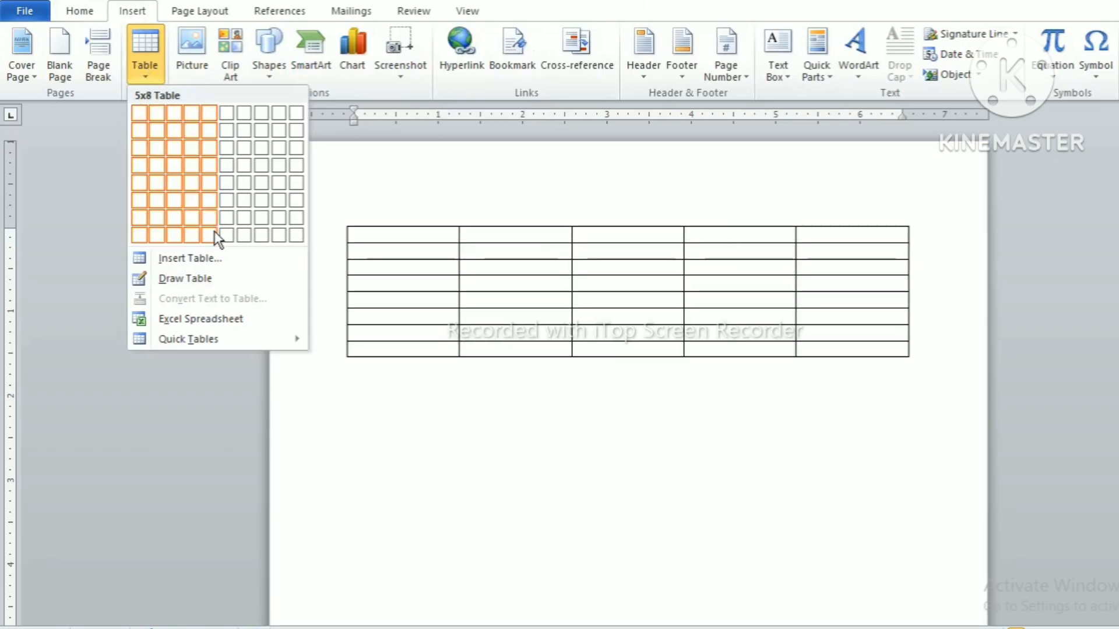
pyautogui.click(177, 322)
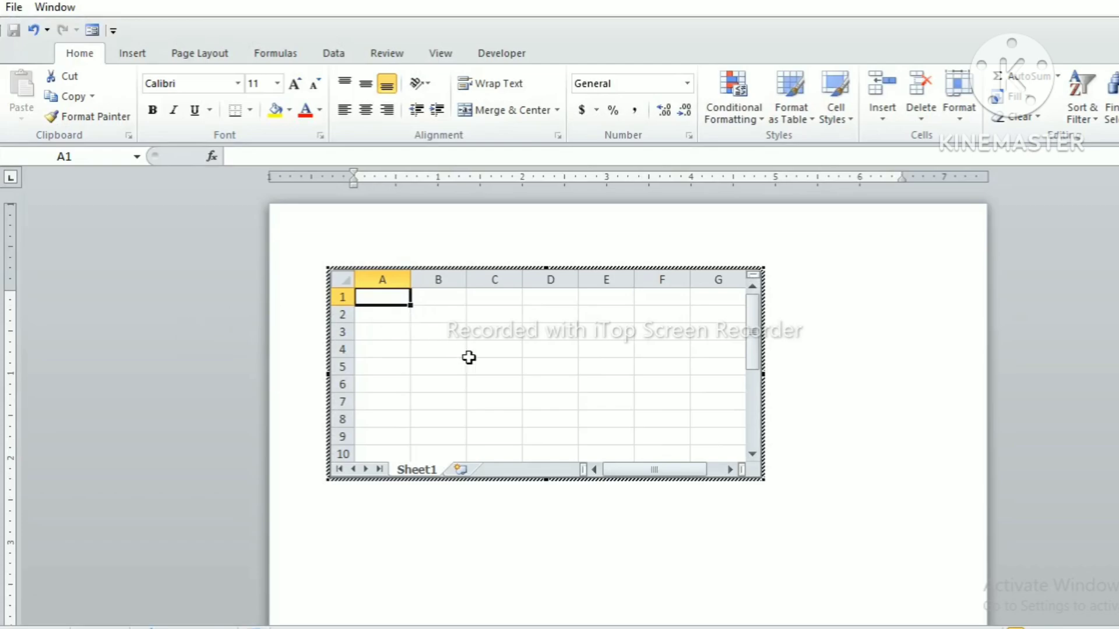
# Enter "s" in cell C4 and "ds" in cell E4 of the embedded spreadsheet.
pyautogui.click(471, 351)
pyautogui.write('s')
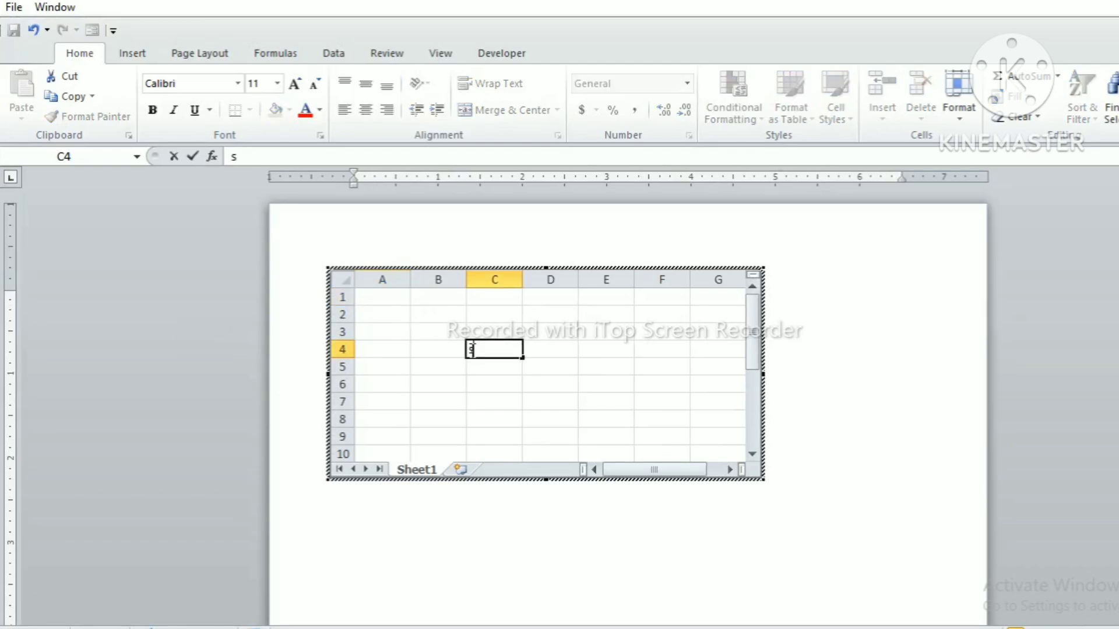
pyautogui.click(615, 345)
pyautogui.write('ds')
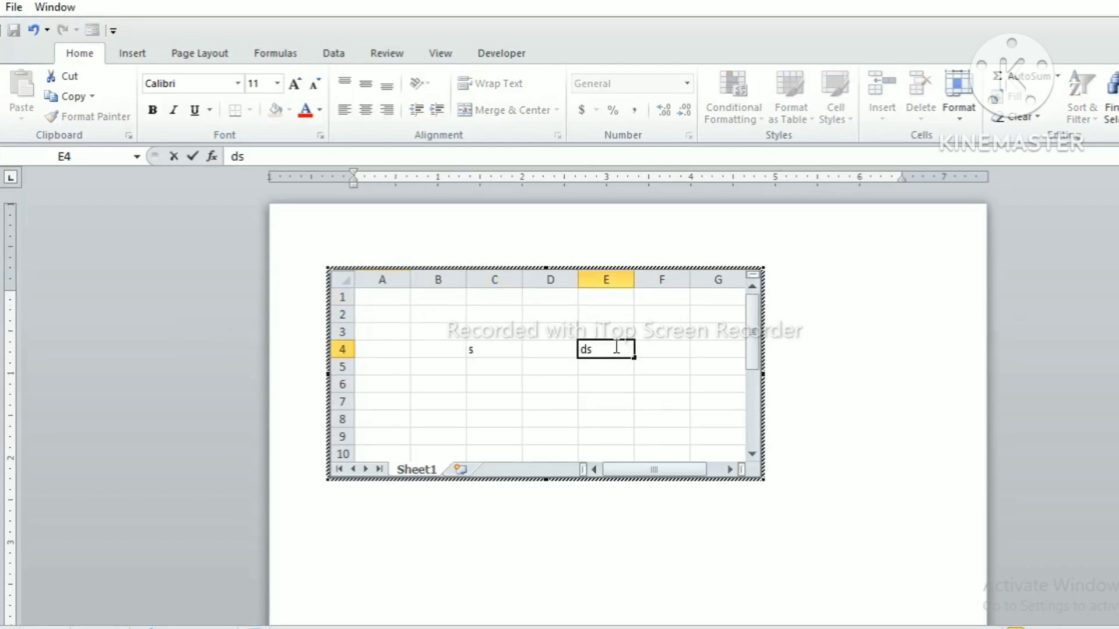
# Examine the Excel command sets offered for the embedded spreadsheet, from inserting and page layout through formulas, data, review, view and developer tools.
pyautogui.click(614, 388)
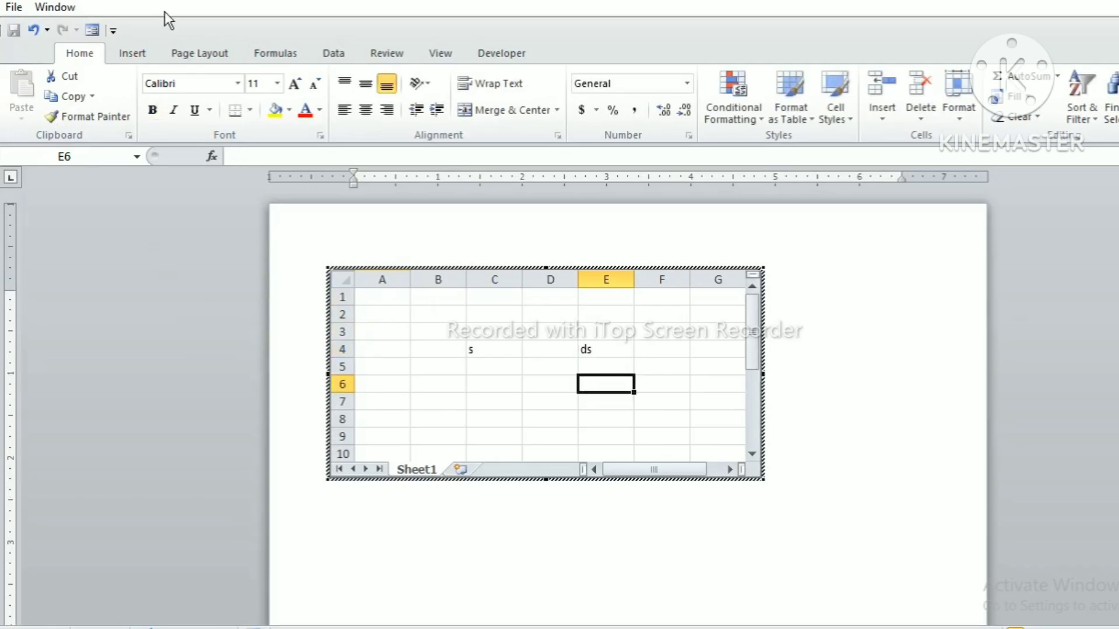
pyautogui.click(138, 53)
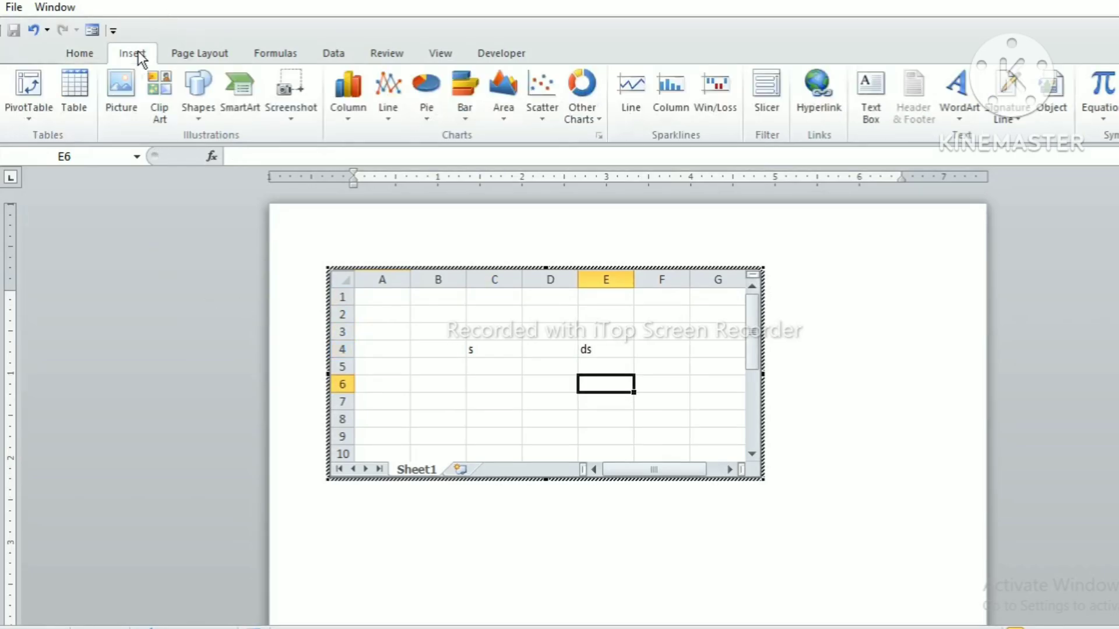
pyautogui.click(187, 53)
pyautogui.click(262, 53)
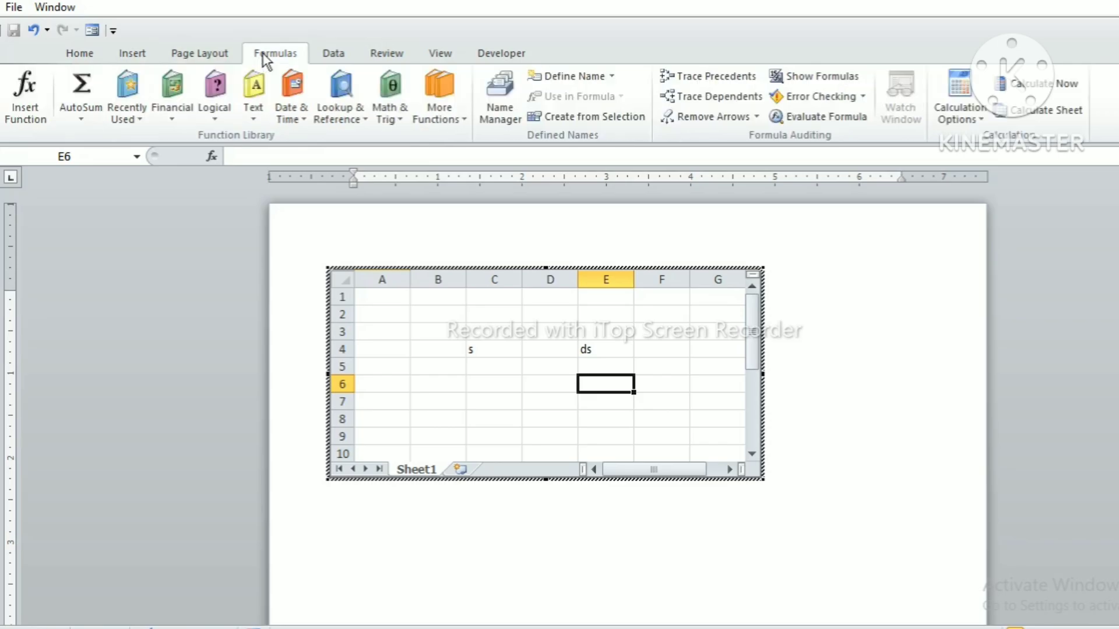
pyautogui.click(344, 52)
pyautogui.click(384, 53)
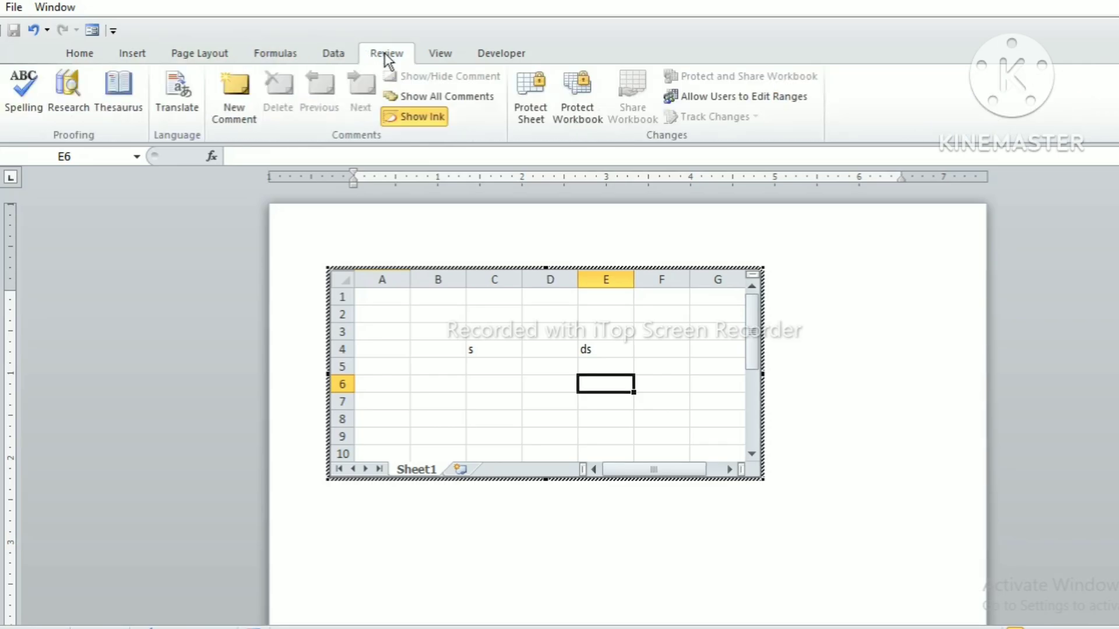
pyautogui.click(438, 59)
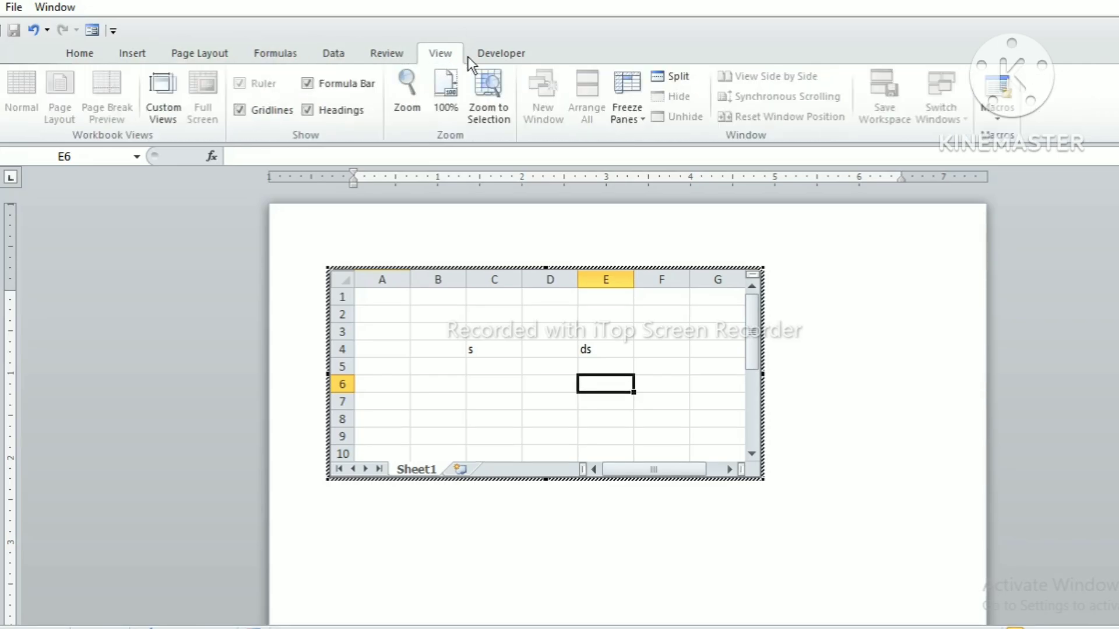
pyautogui.click(500, 58)
# Enter 25 in cell B5 and 2 in cell C5 of the embedded spreadsheet, and leave spreadsheet editing.
pyautogui.click(425, 367)
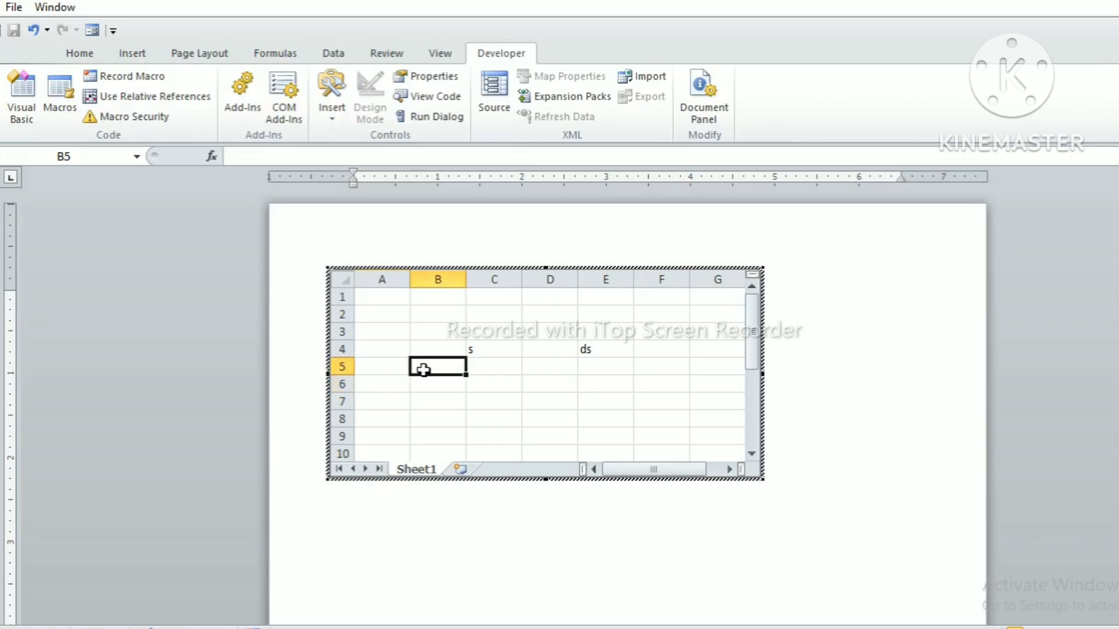
pyautogui.write('25')
pyautogui.press('Tab')
pyautogui.write('2')
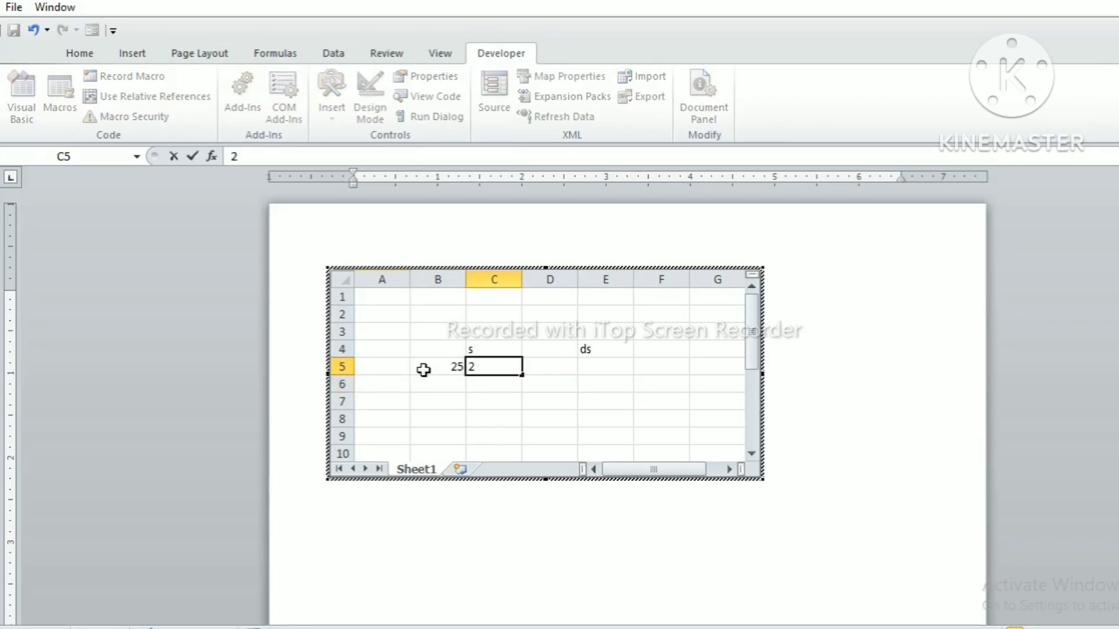
pyautogui.click(751, 526)
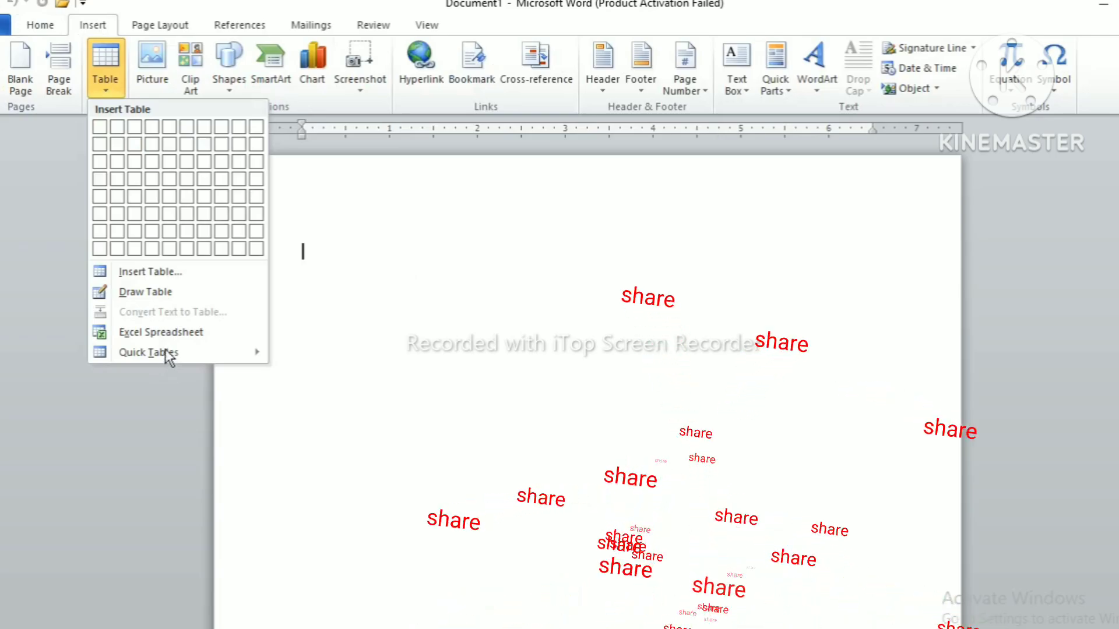
# Insert the built-in Tabular List quick table on the empty page.
pyautogui.moveTo(165, 350)
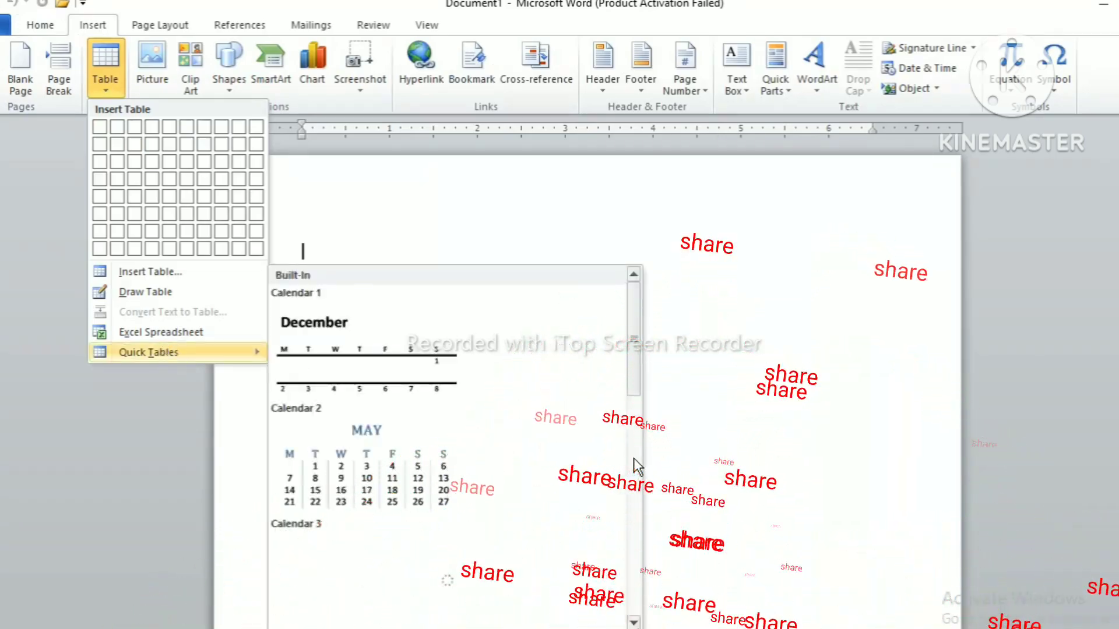
pyautogui.scroll(-2, 634, 458)
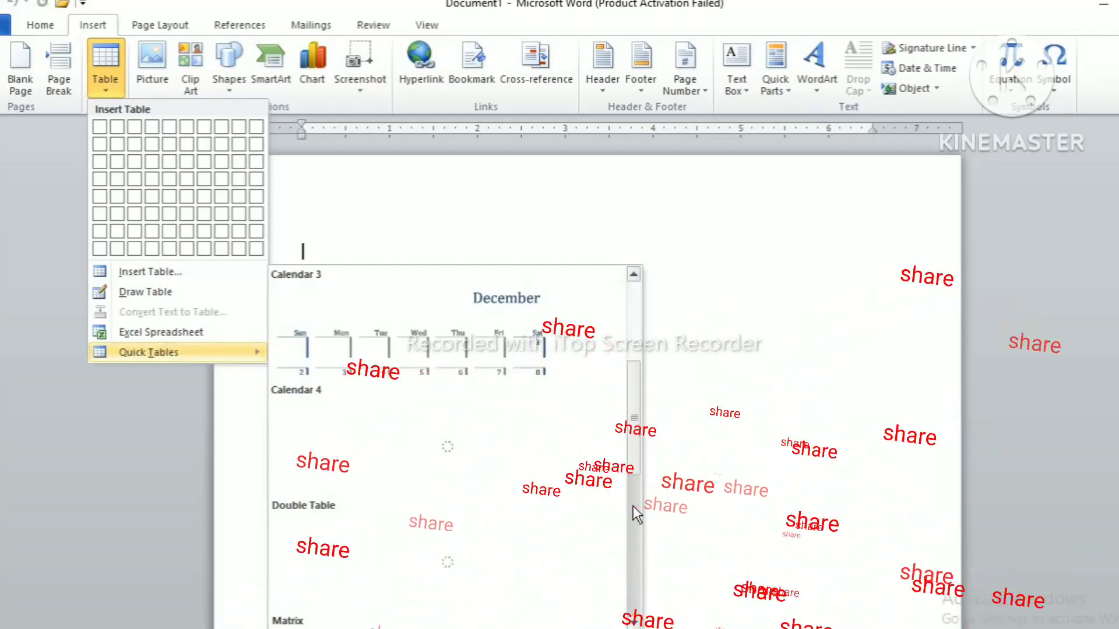
pyautogui.scroll(-2, 632, 506)
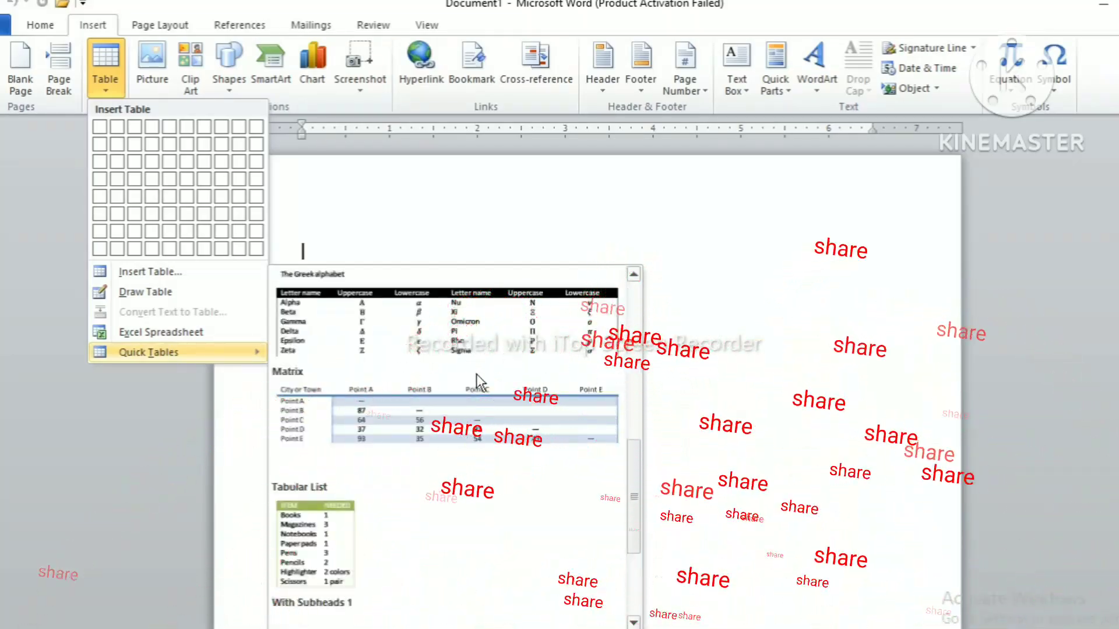
pyautogui.click(362, 531)
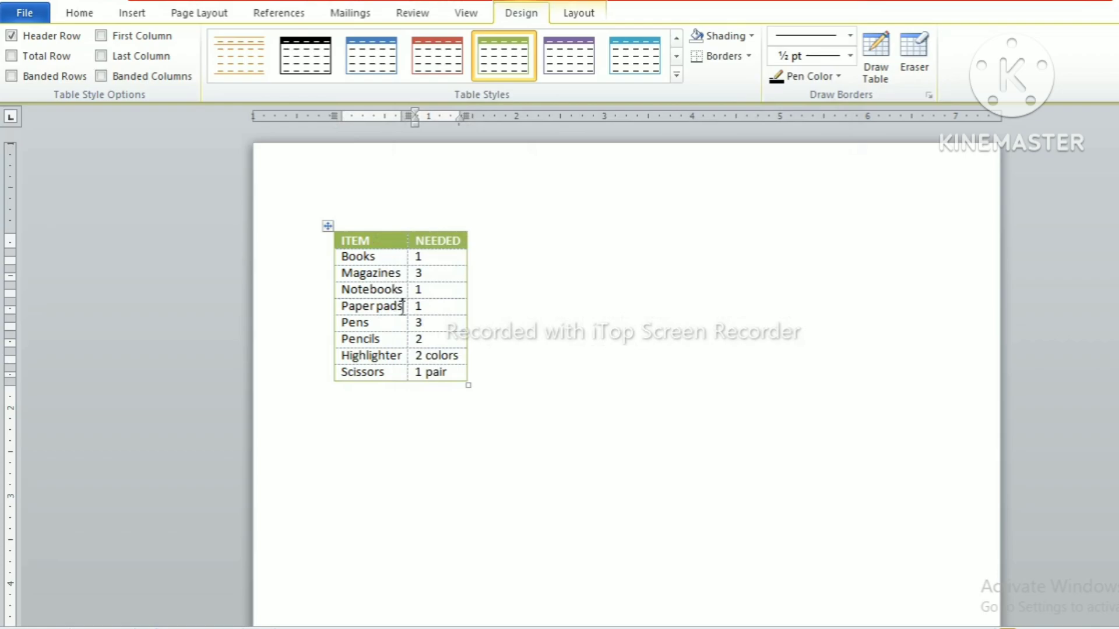
# Change the needed quantity for Books to 3 in the item list table.
pyautogui.click(402, 307)
pyautogui.click(463, 240)
pyautogui.click(434, 254)
pyautogui.press('BackSpace')
pyautogui.write('3')
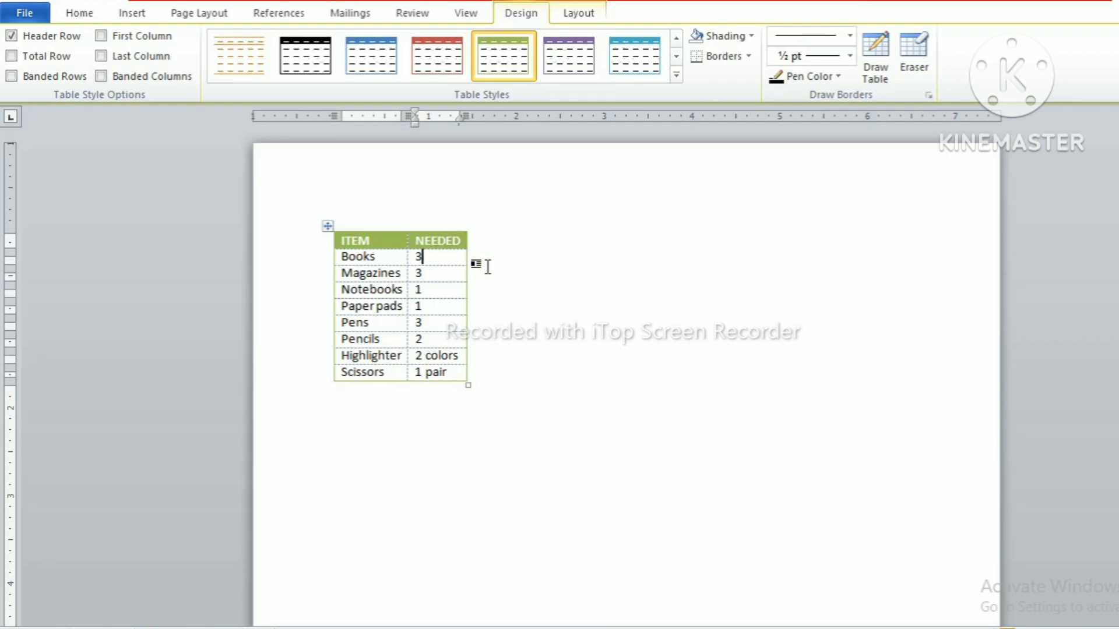
# Widen only the ITEM and NEEDED header cells of the item list table, starting with the NEEDED cell selected.
pyautogui.click(407, 240)
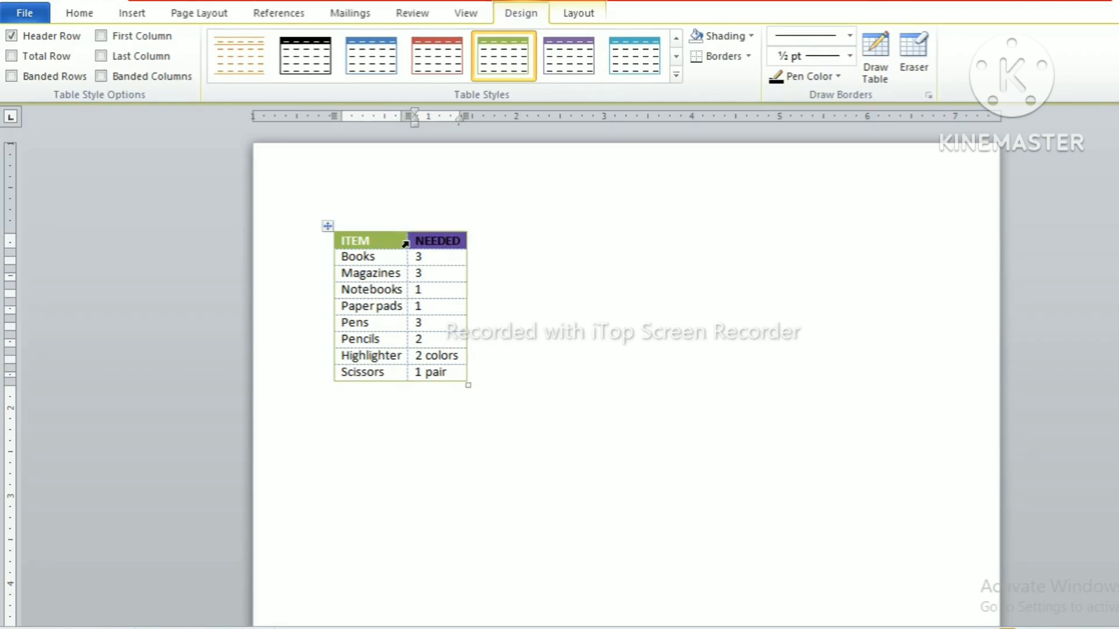
pyautogui.moveTo(404, 240); pyautogui.dragTo(498, 246)
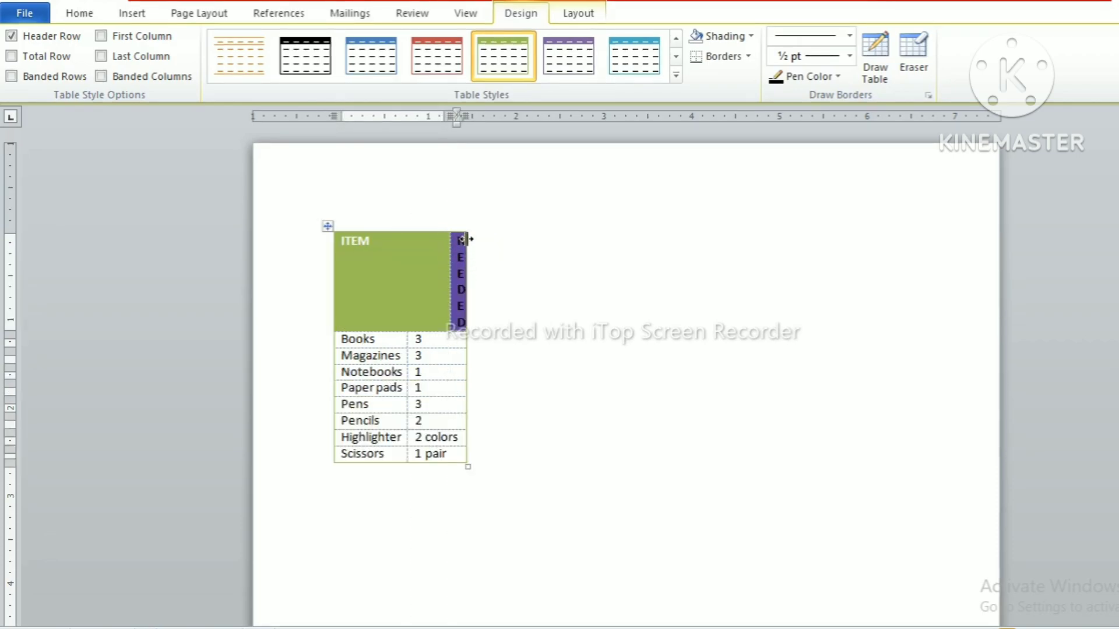
pyautogui.moveTo(466, 244); pyautogui.dragTo(558, 247)
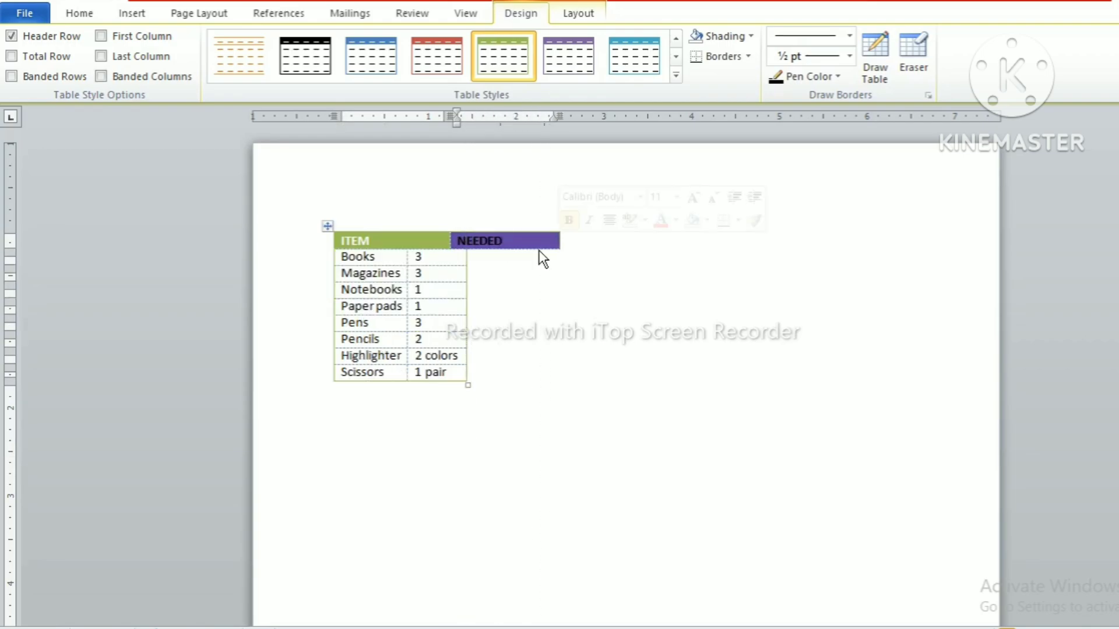
pyautogui.click(439, 257)
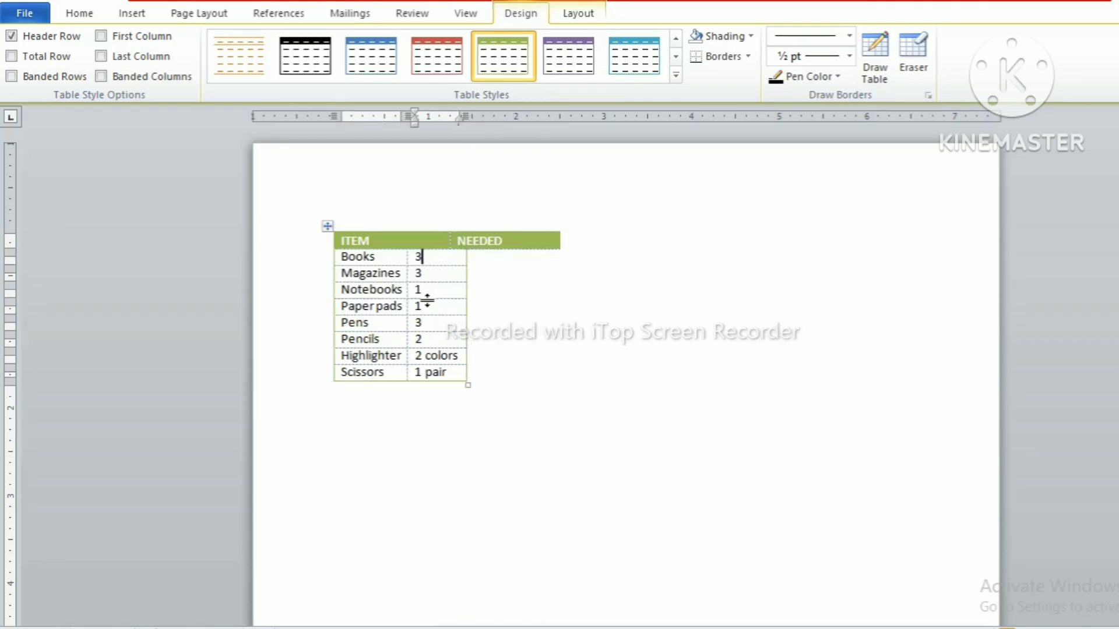
# Try enlarging the whole item list table, and undo the header cell width changes.
pyautogui.hotkey('ctrl', 'a')
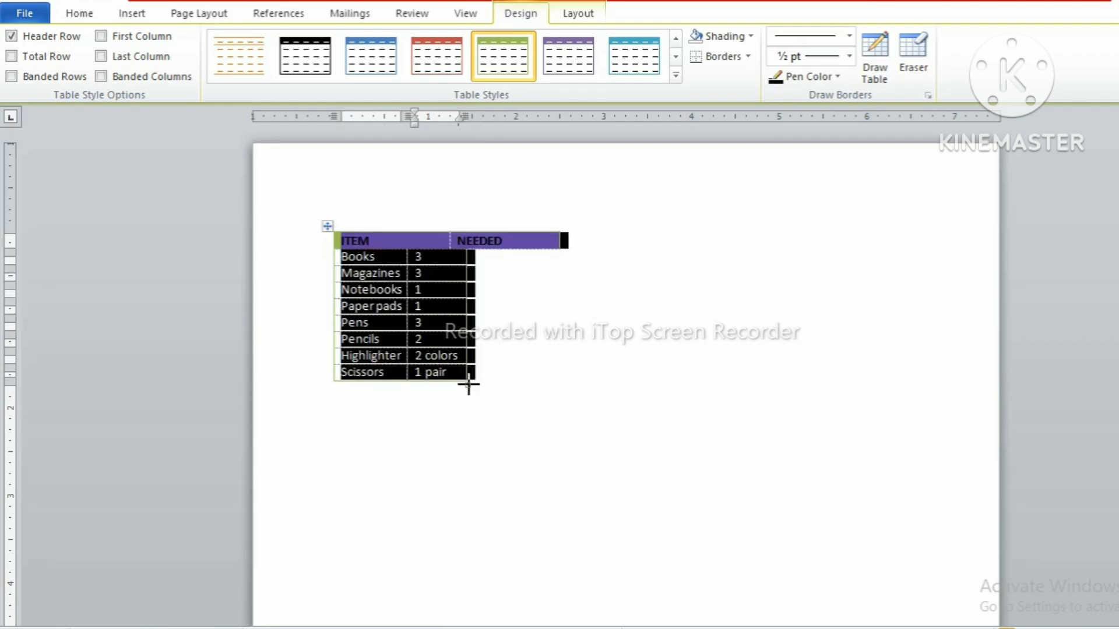
pyautogui.moveTo(468, 385); pyautogui.dragTo(558, 372)
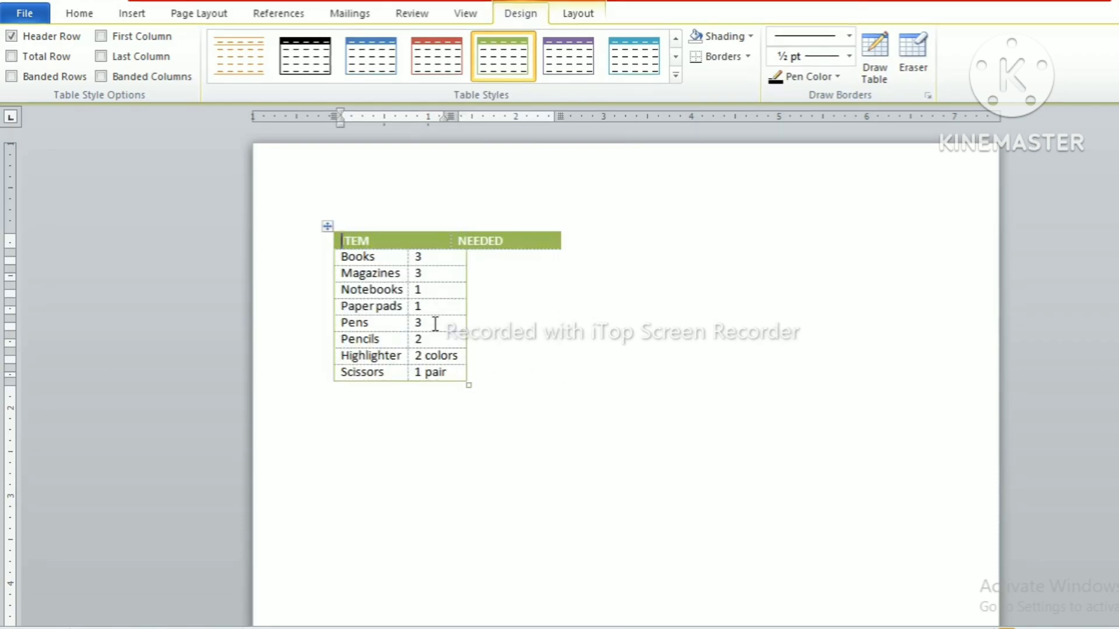
pyautogui.hotkey('ctrl', 'z')
pyautogui.hotkey('ctrl', 'z')
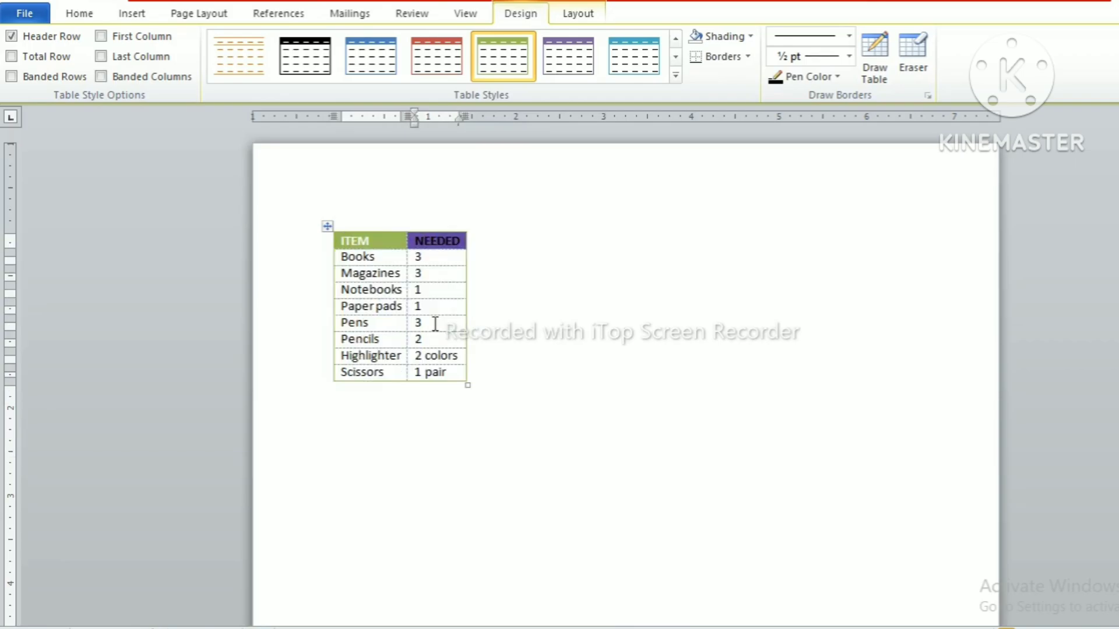
# Delete the item list table, leaving the page empty.
pyautogui.click(520, 298)
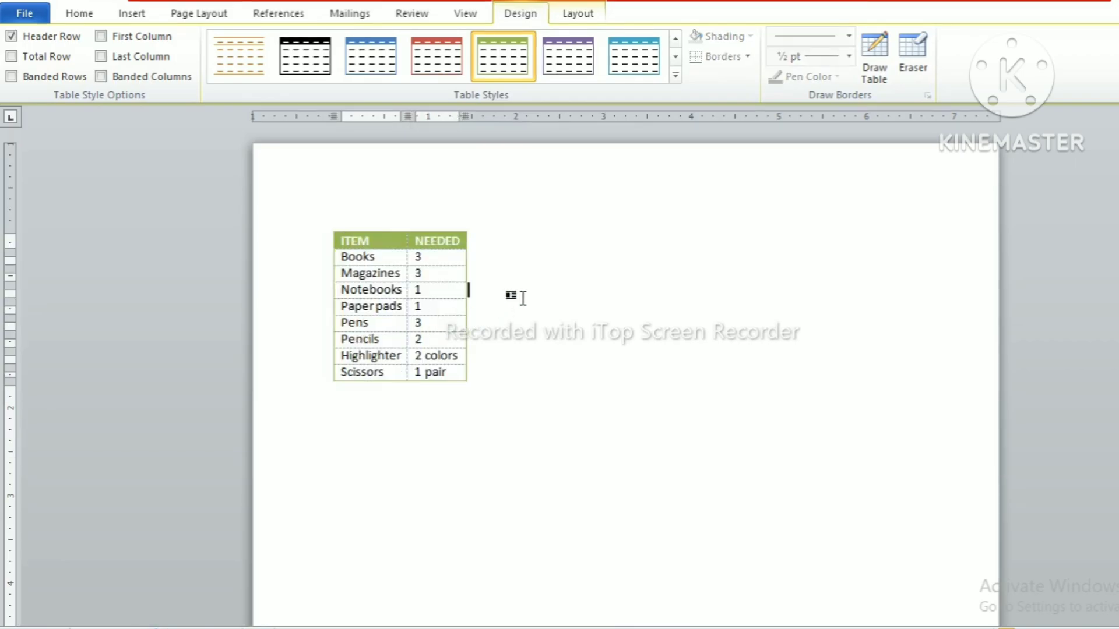
pyautogui.hotkey('ctrl', 'a')
pyautogui.press('Delete')
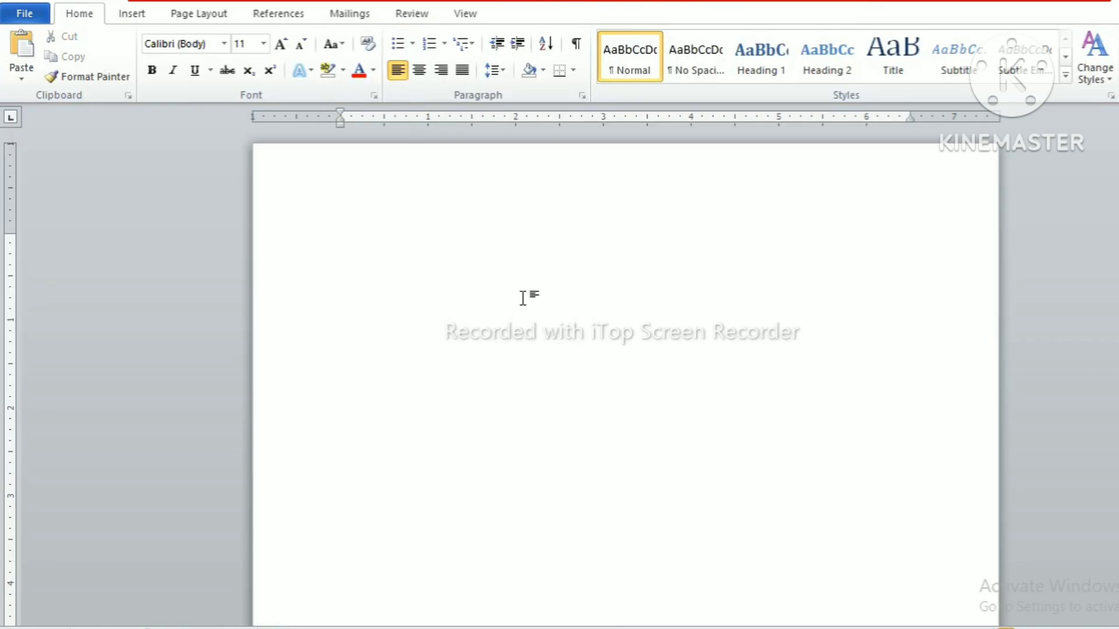
# Insert a table with 8 columns and 6 rows on the empty page.
pyautogui.click(122, 13)
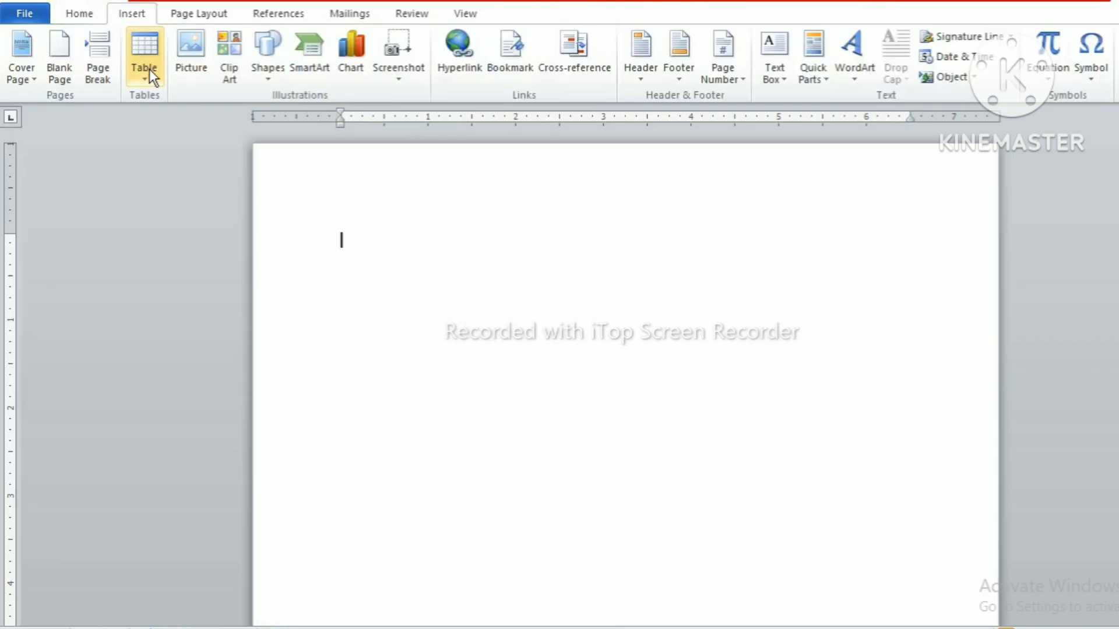
pyautogui.click(150, 70)
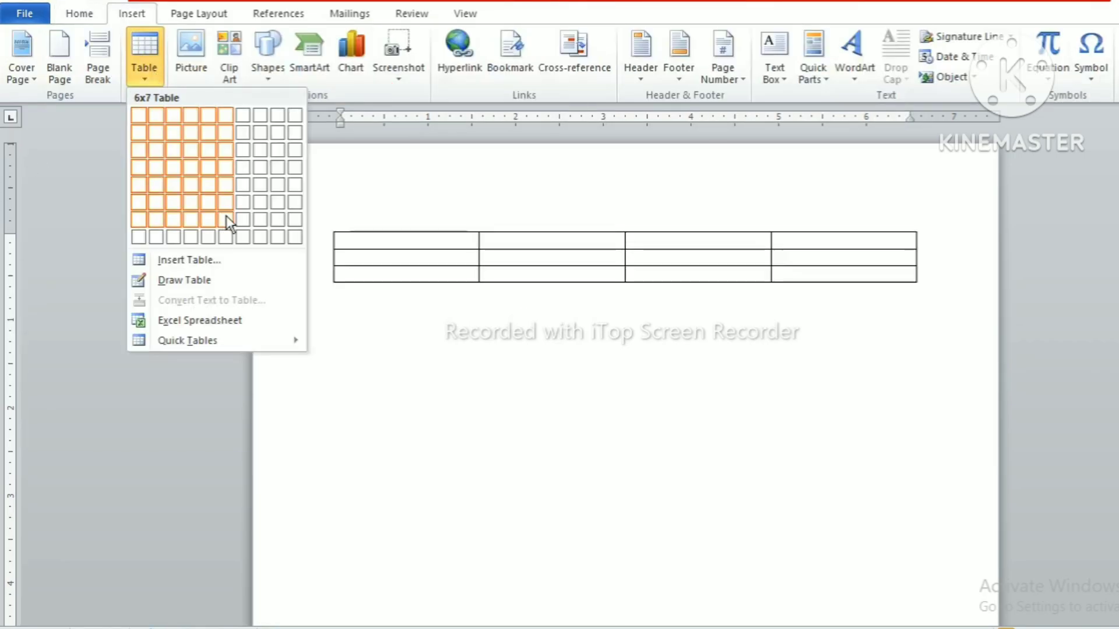
pyautogui.click(261, 203)
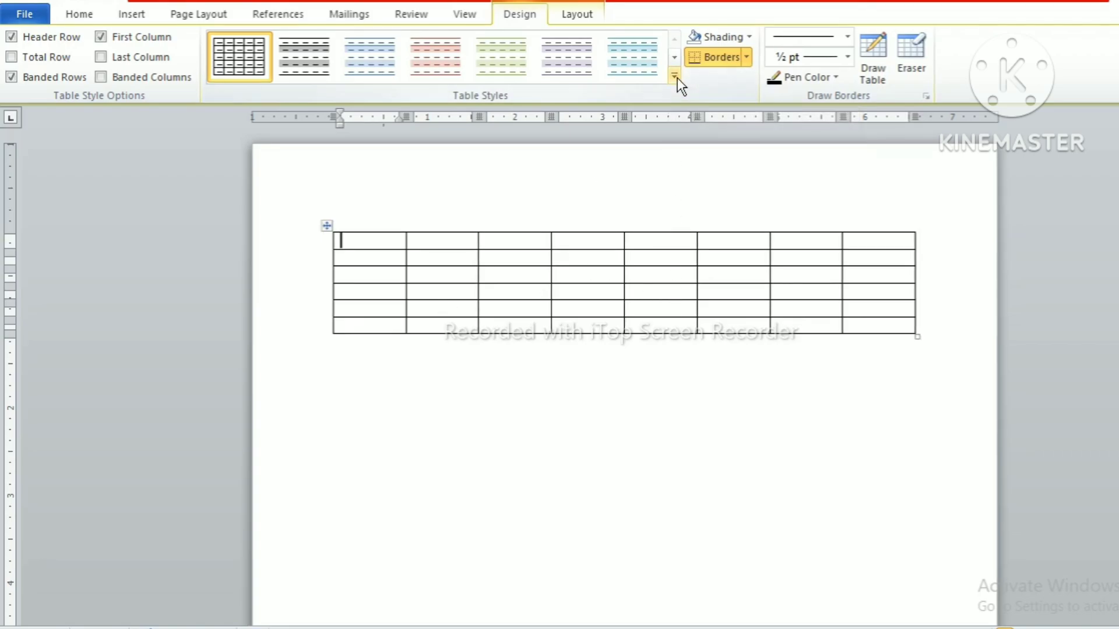
# Apply the built-in aqua grid table style with a dark header row and dark first column to the new table.
pyautogui.click(674, 75)
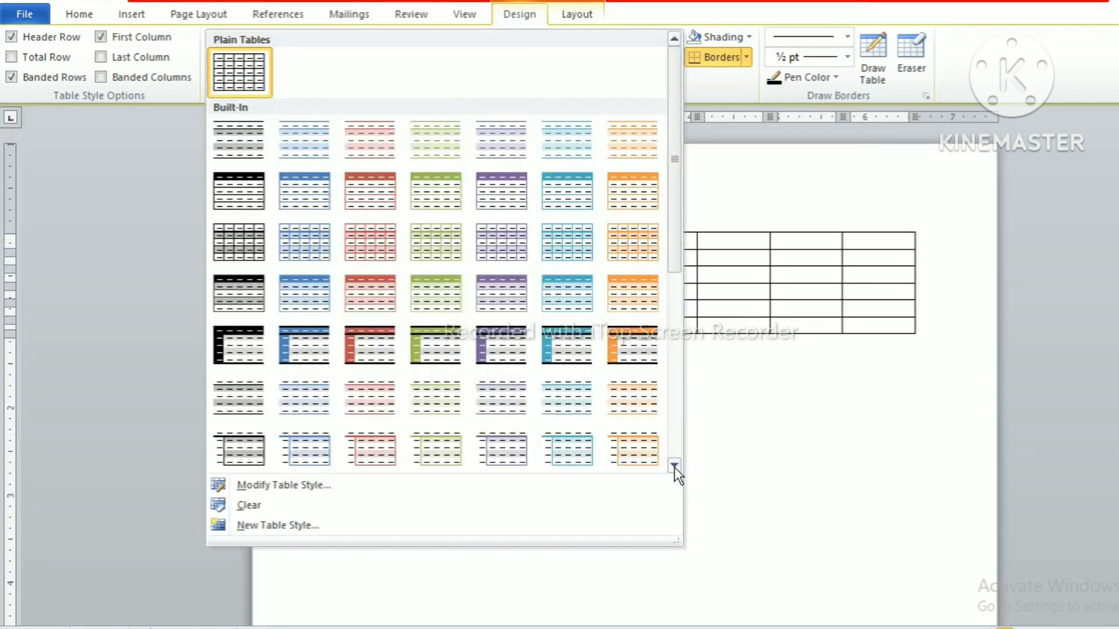
pyautogui.scroll(-6, 674, 467)
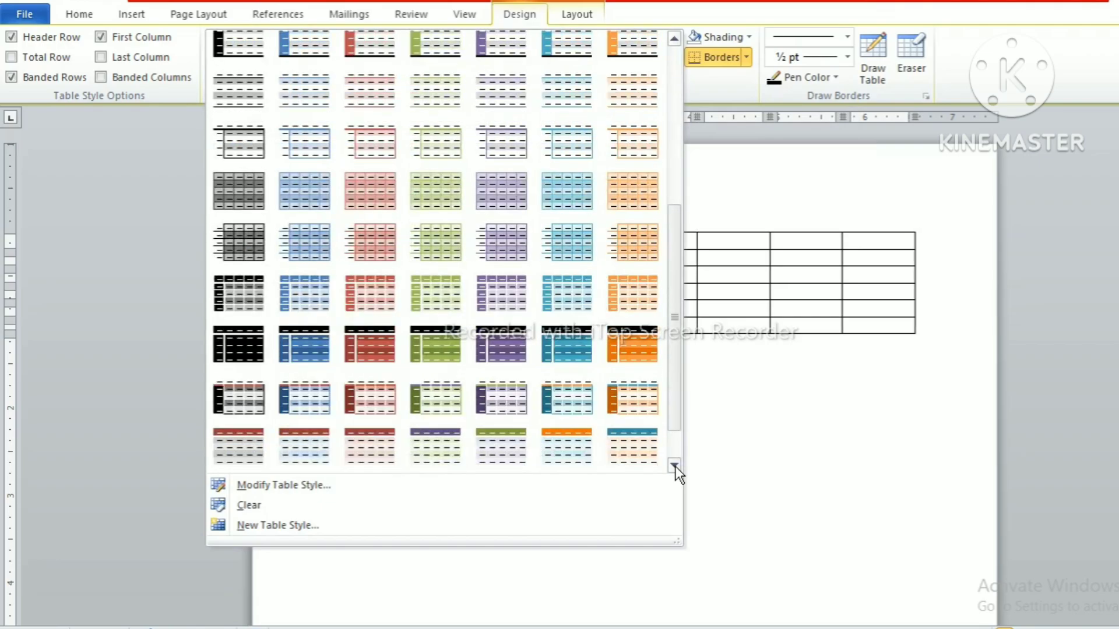
pyautogui.click(554, 296)
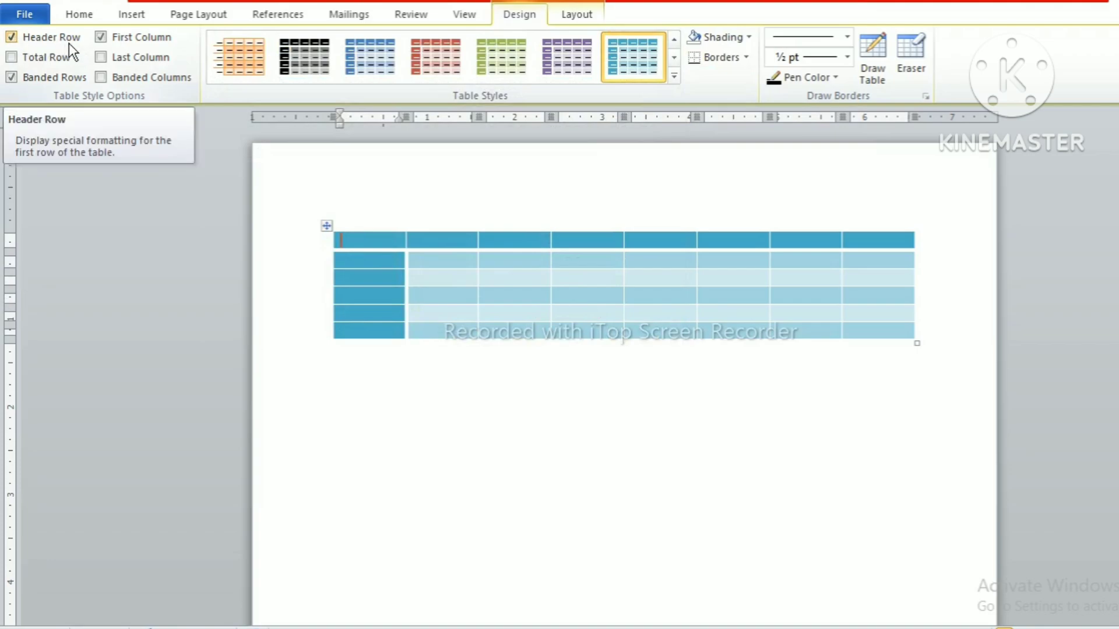
# Turn off the Header Row, Banded Rows and First Column style options for the aqua table.
pyautogui.click(11, 35)
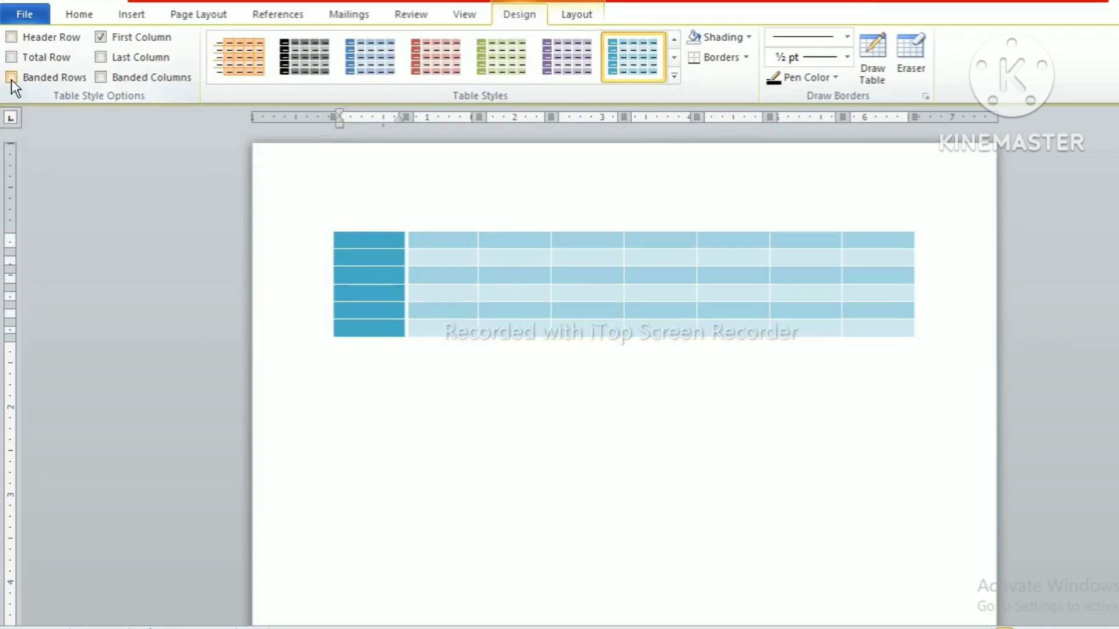
pyautogui.click(11, 78)
pyautogui.click(105, 39)
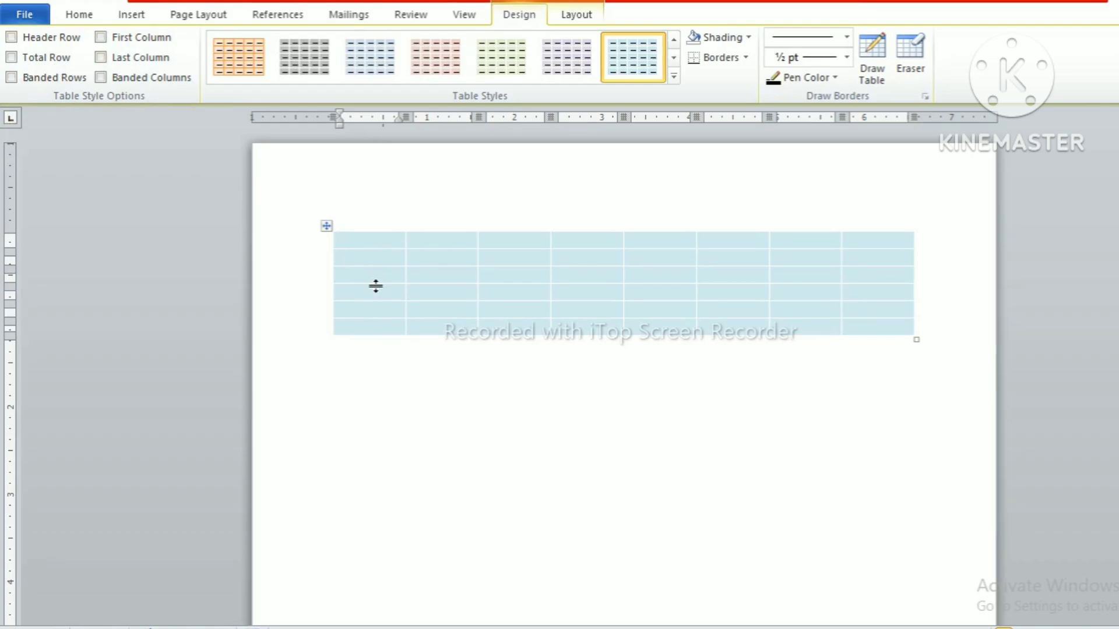
# Turn on the Header Row, Total Row, Banded Rows, First Column, Last Column and Banded Columns style options for the table.
pyautogui.click(12, 37)
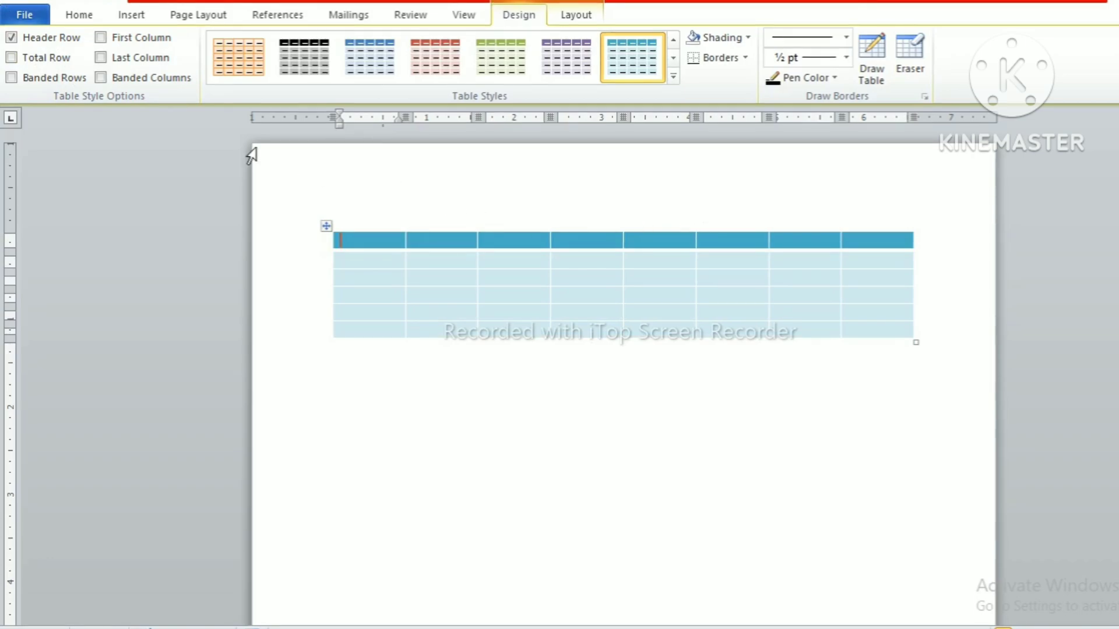
pyautogui.click(23, 61)
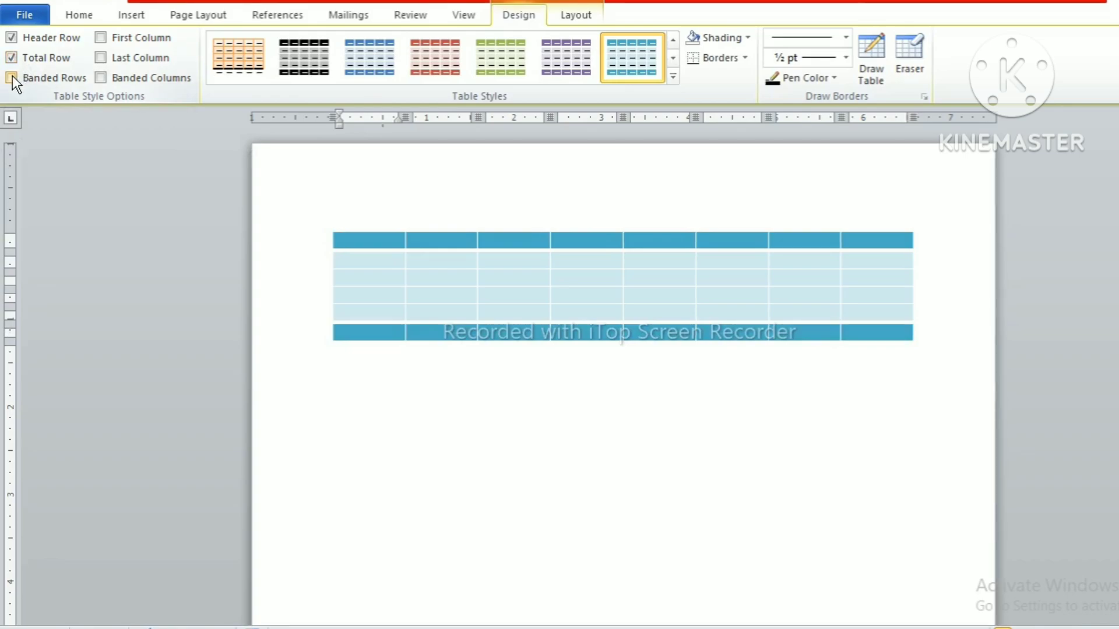
pyautogui.click(12, 77)
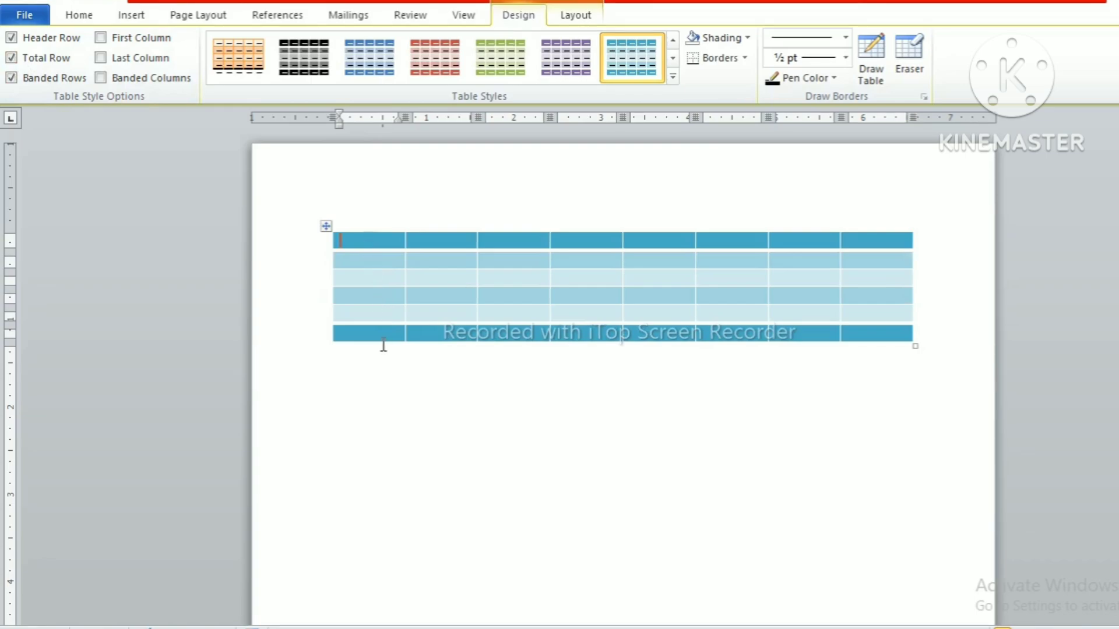
pyautogui.click(120, 43)
pyautogui.click(120, 62)
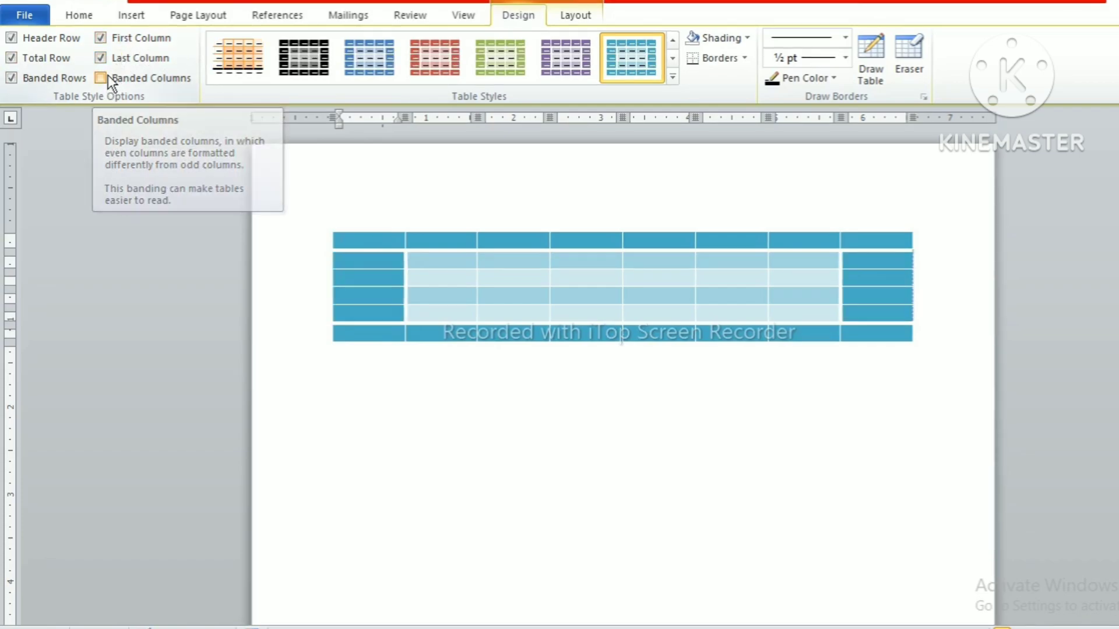
pyautogui.click(111, 83)
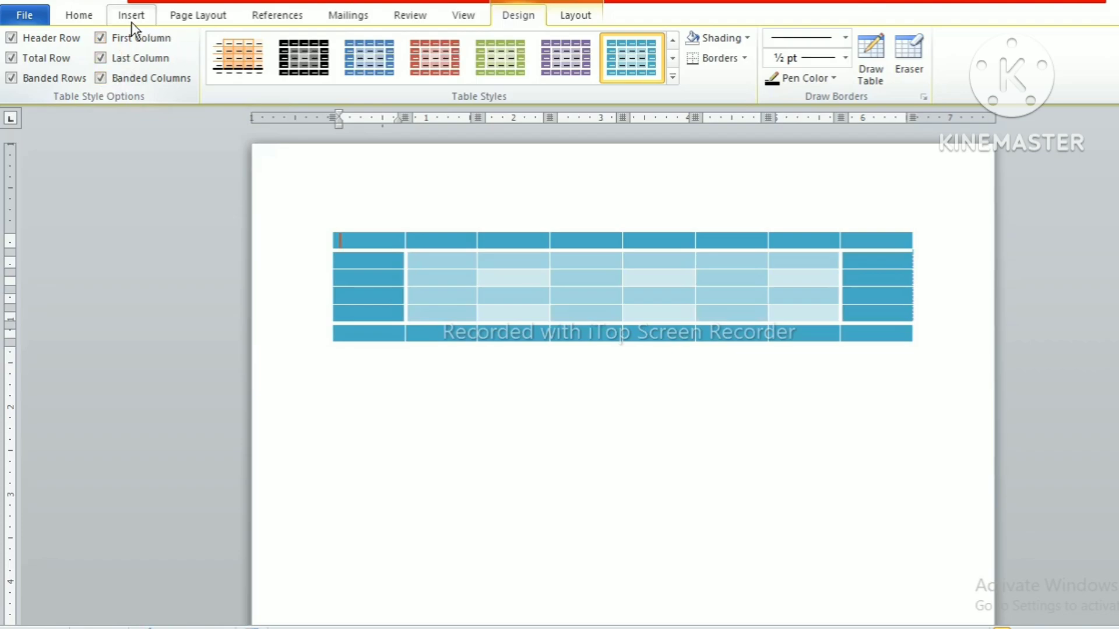
# Turn off the Last Column and Total Row style options for the aqua table.
pyautogui.click(122, 51)
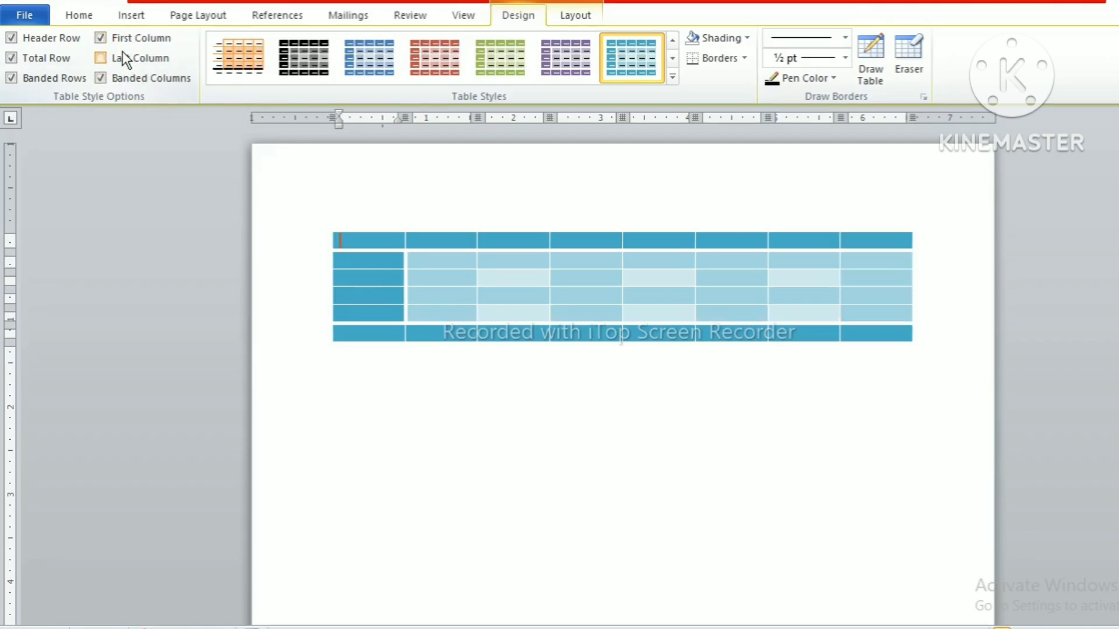
pyautogui.click(48, 62)
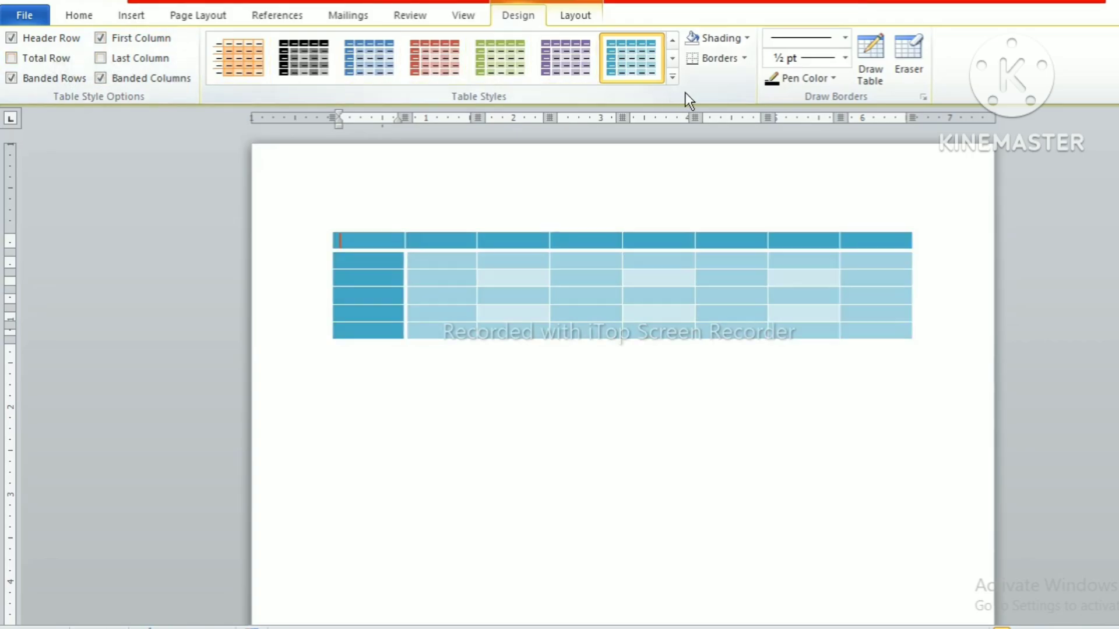
# Try the aqua table style with black rules and gray banding, turning on Last Column and Total Row and toggling Banded Columns.
pyautogui.click(673, 76)
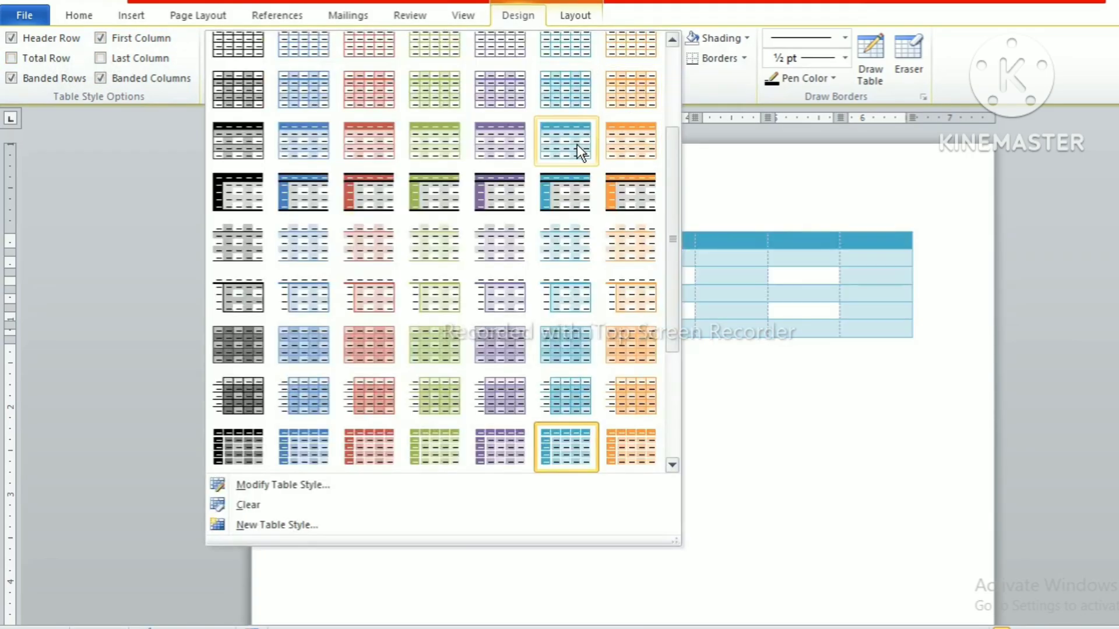
pyautogui.click(579, 183)
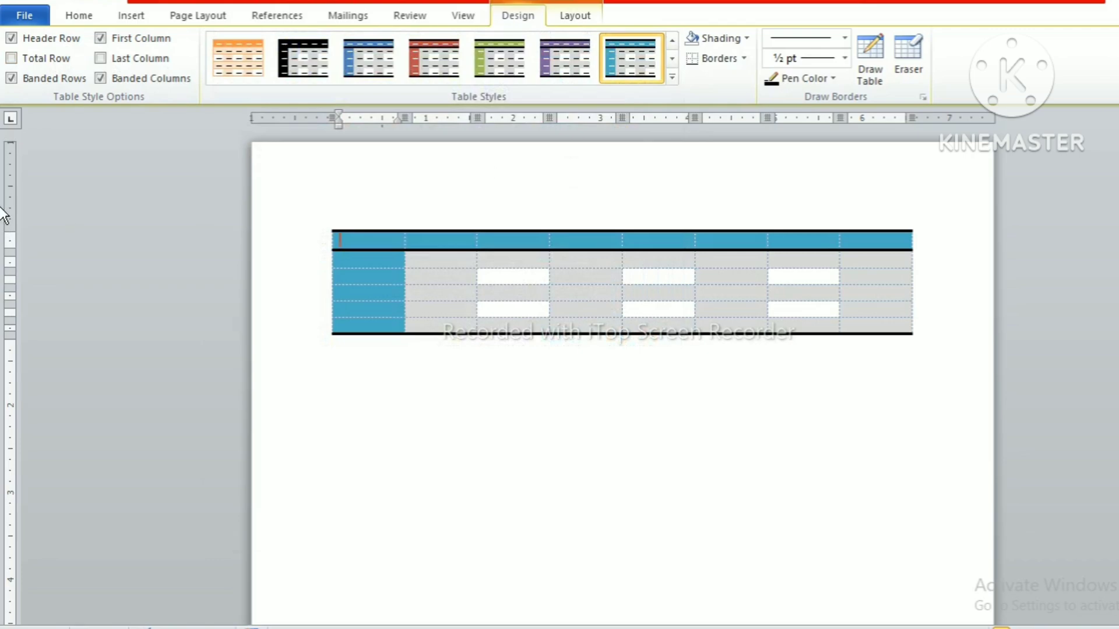
pyautogui.click(141, 55)
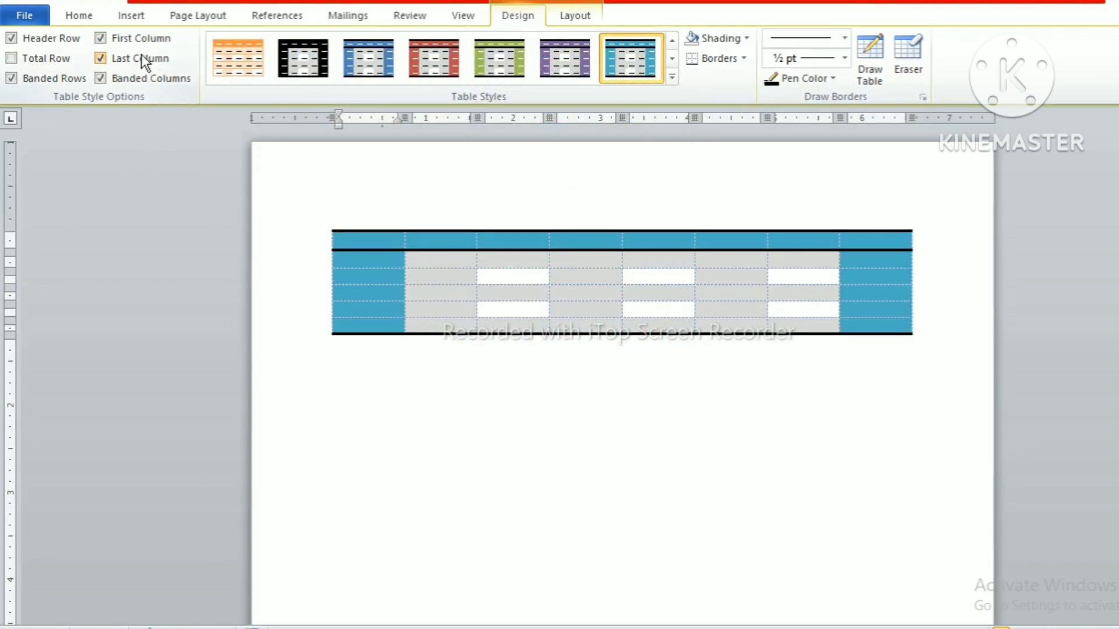
pyautogui.click(11, 58)
pyautogui.click(102, 81)
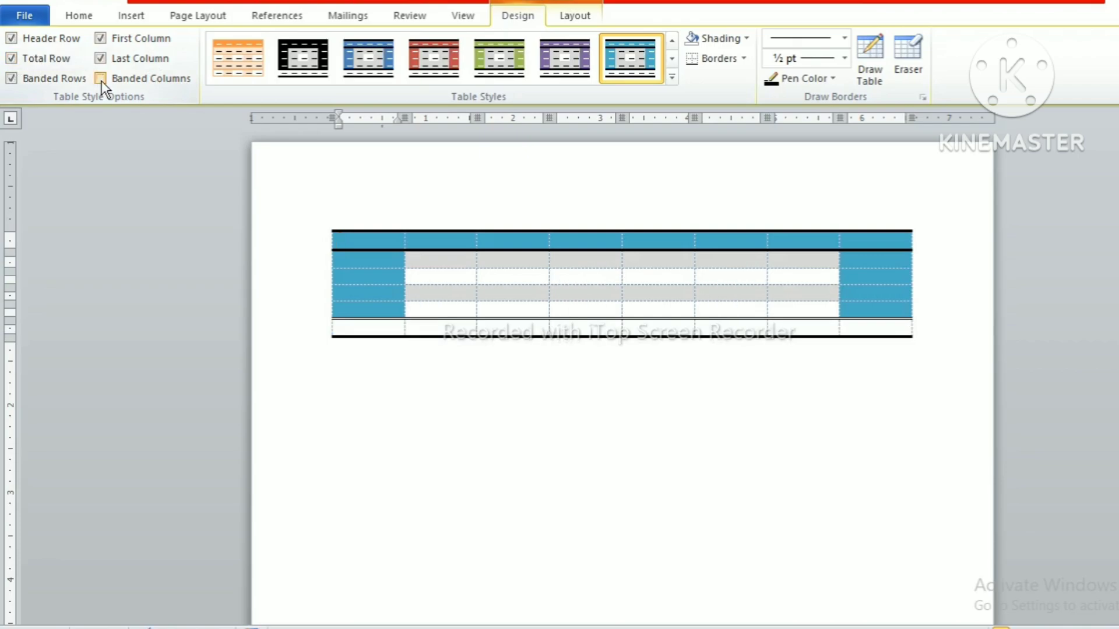
pyautogui.click(102, 80)
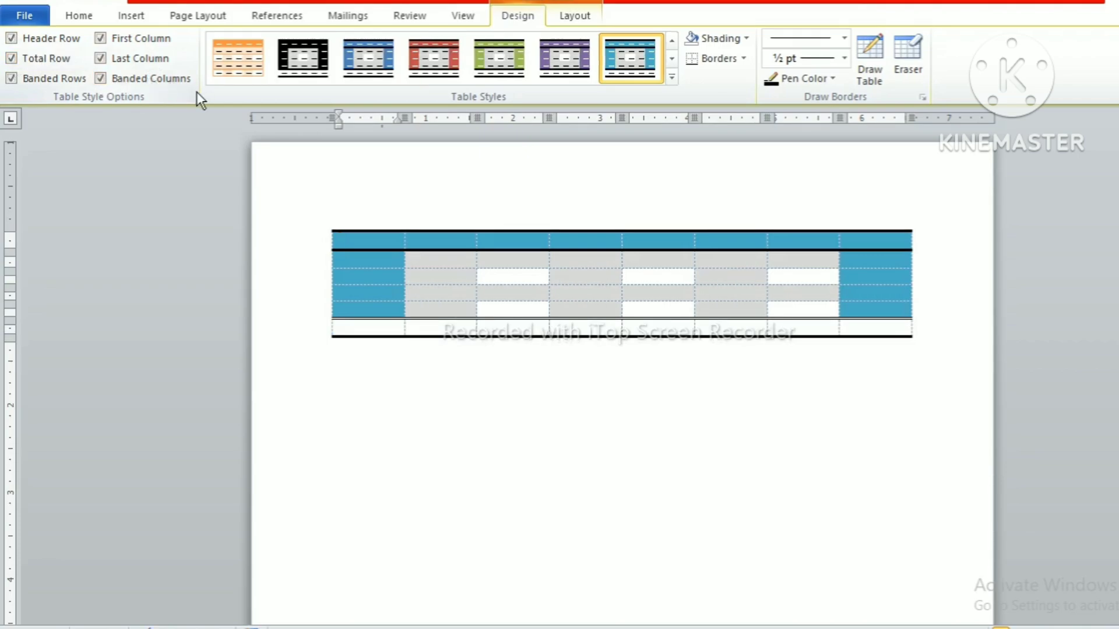
# Undo the style option changes and the black-ruled table style to restore the aqua grid style.
pyautogui.hotkey('ctrl', 'z')
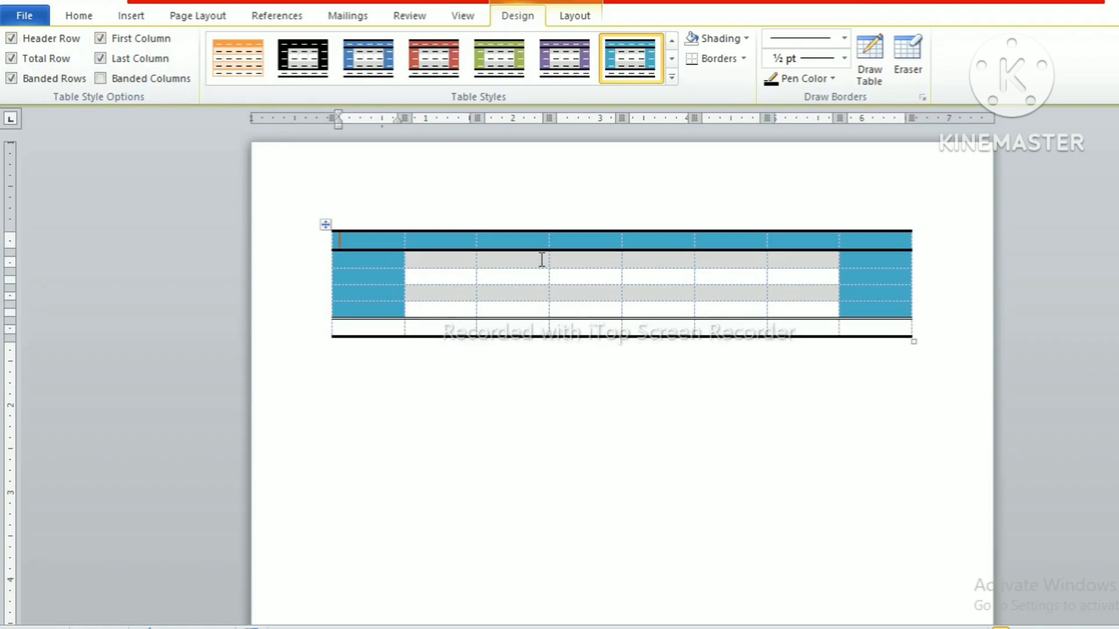
pyautogui.hotkey('ctrl', 'z')
pyautogui.hotkey('ctrl', 'z')
pyautogui.hotkey('ctrl', 'z')
pyautogui.hotkey('ctrl', 'z')
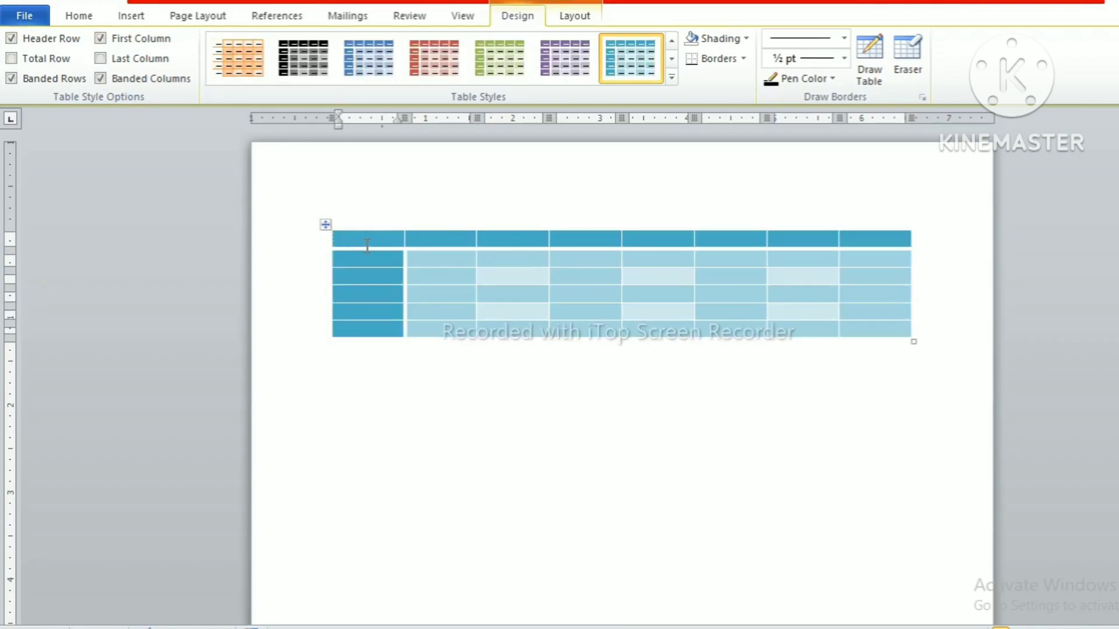
# Shade the table's entire header row with the standard dark red color.
pyautogui.moveTo(355, 239); pyautogui.dragTo(850, 222)
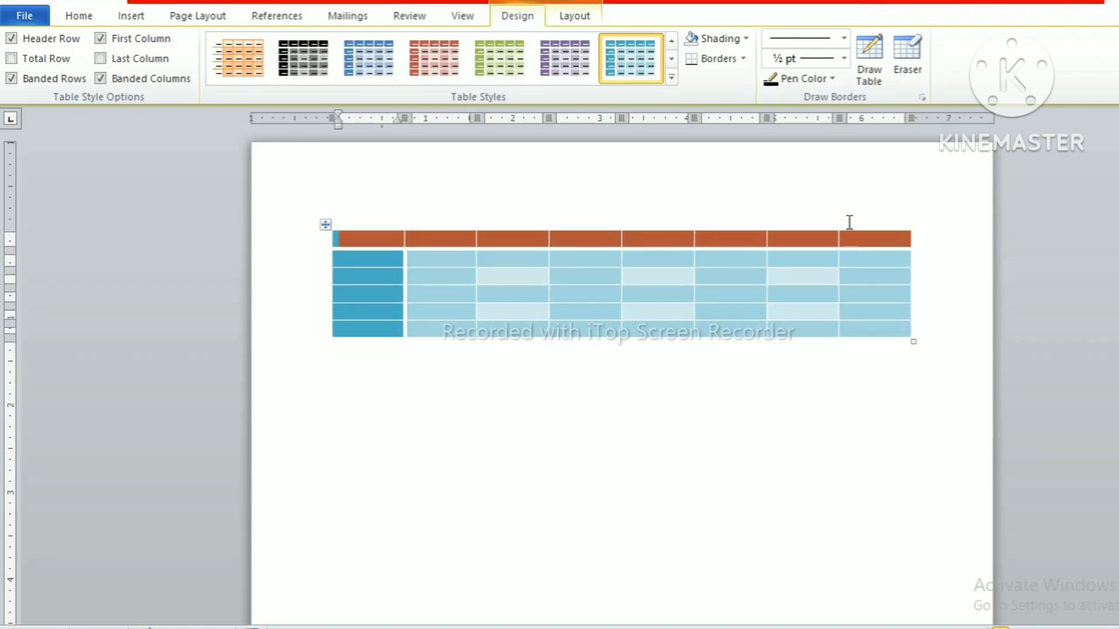
pyautogui.click(743, 37)
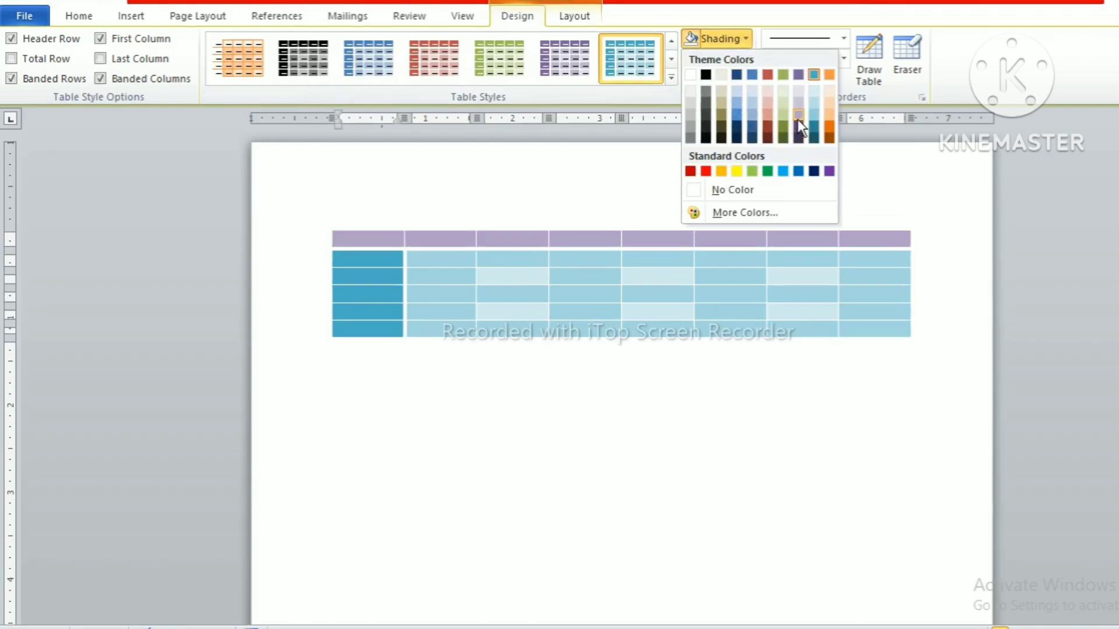
pyautogui.click(694, 169)
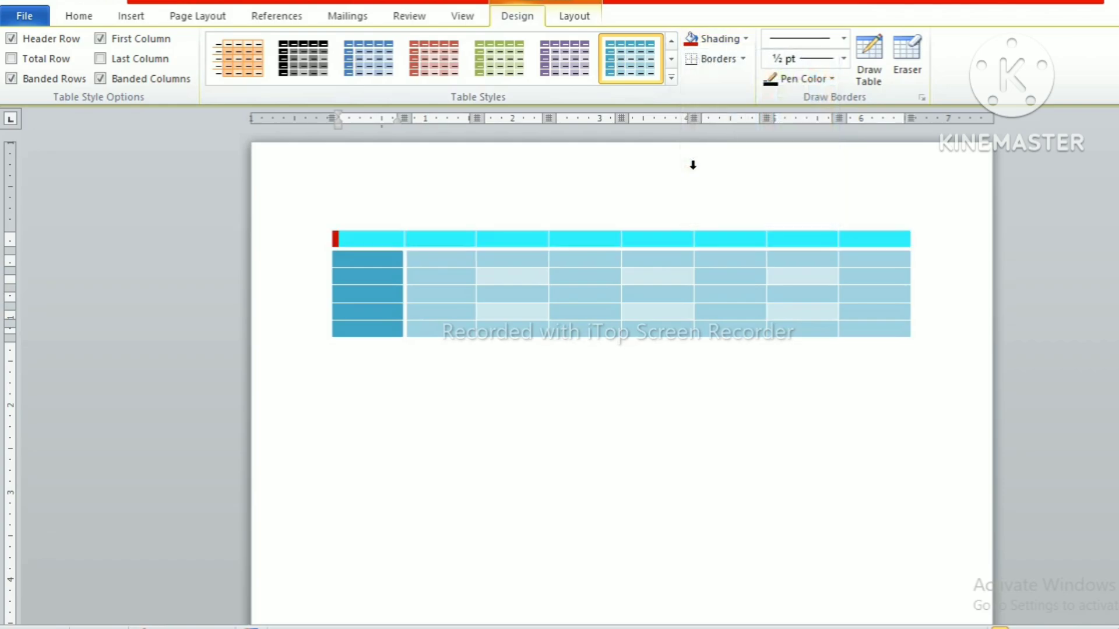
pyautogui.click(656, 277)
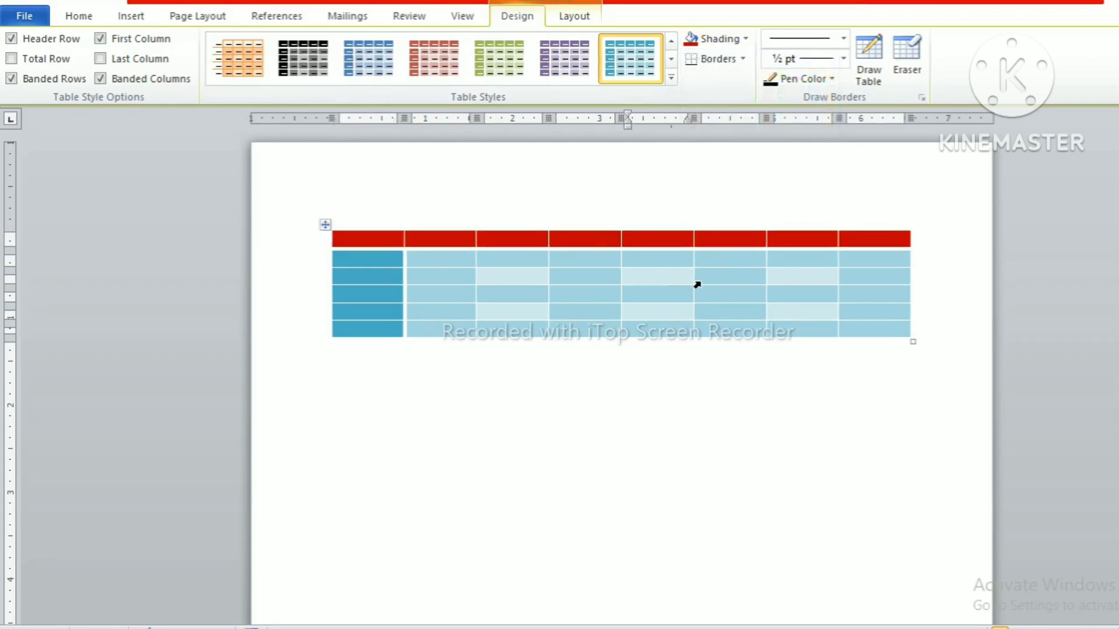
pyautogui.click(742, 59)
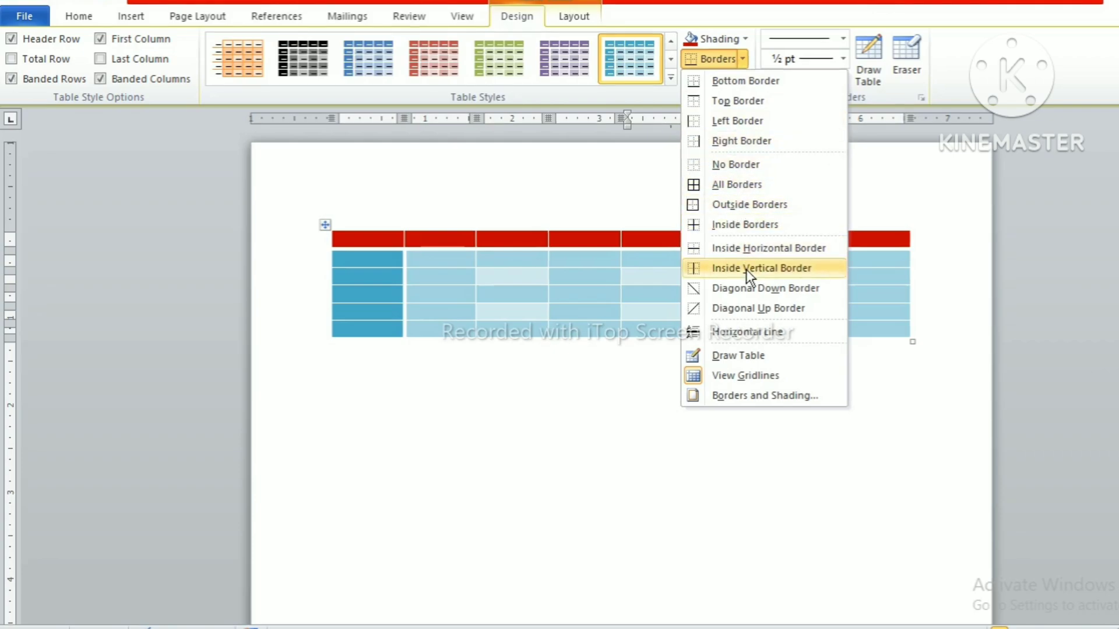
pyautogui.click(642, 278)
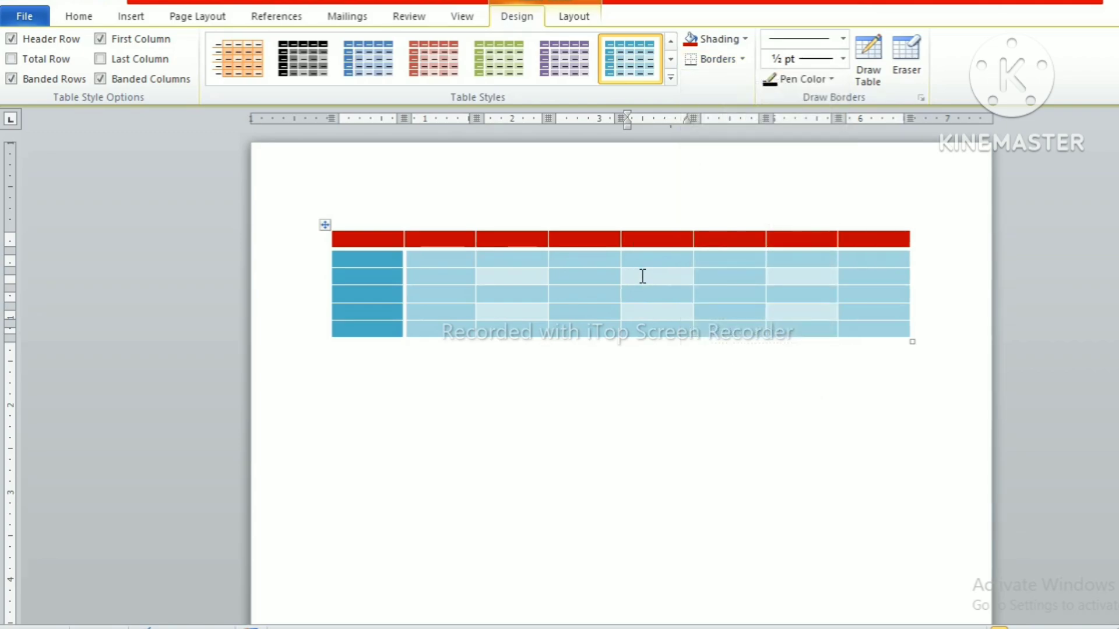
pyautogui.moveTo(642, 276); pyautogui.dragTo(709, 292)
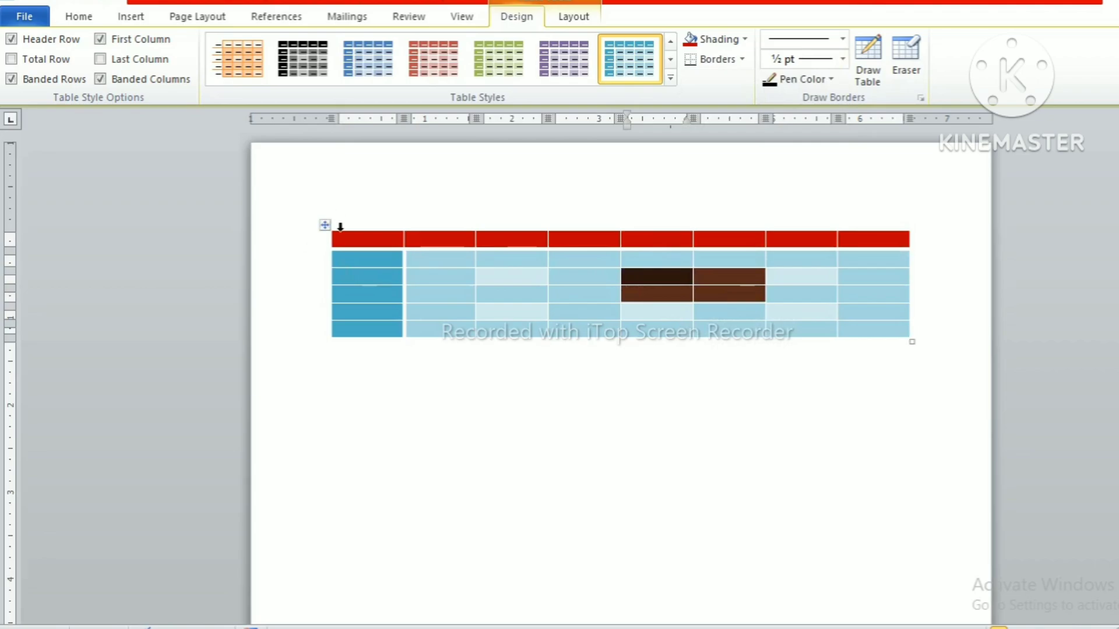
# Draw a 3 pt triple-line border along the outer right and bottom edges of the table.
pyautogui.click(323, 224)
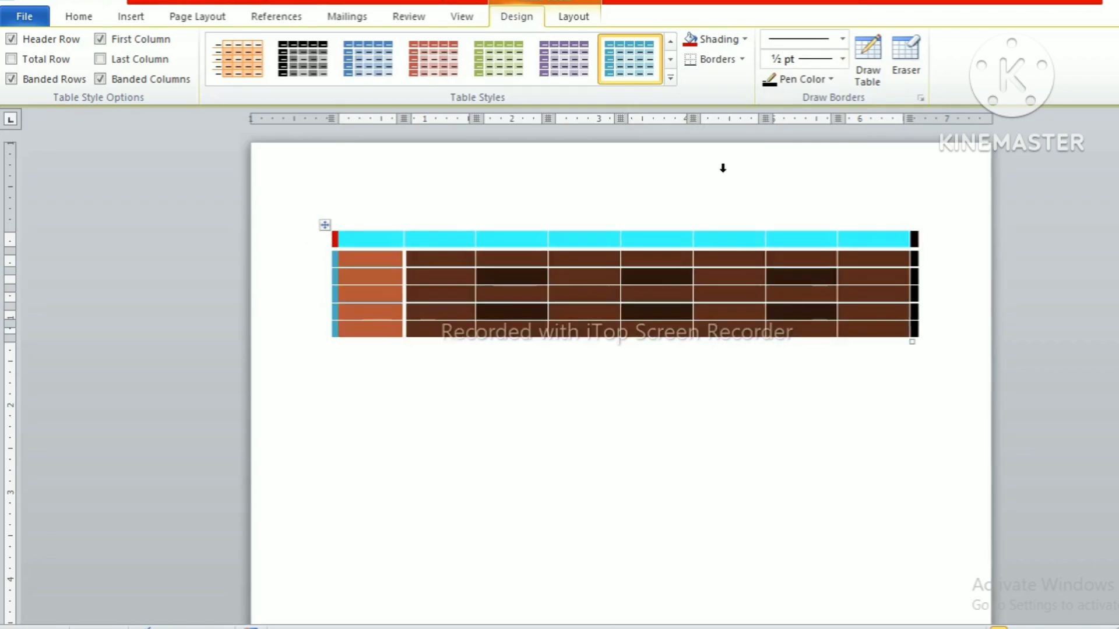
pyautogui.click(843, 39)
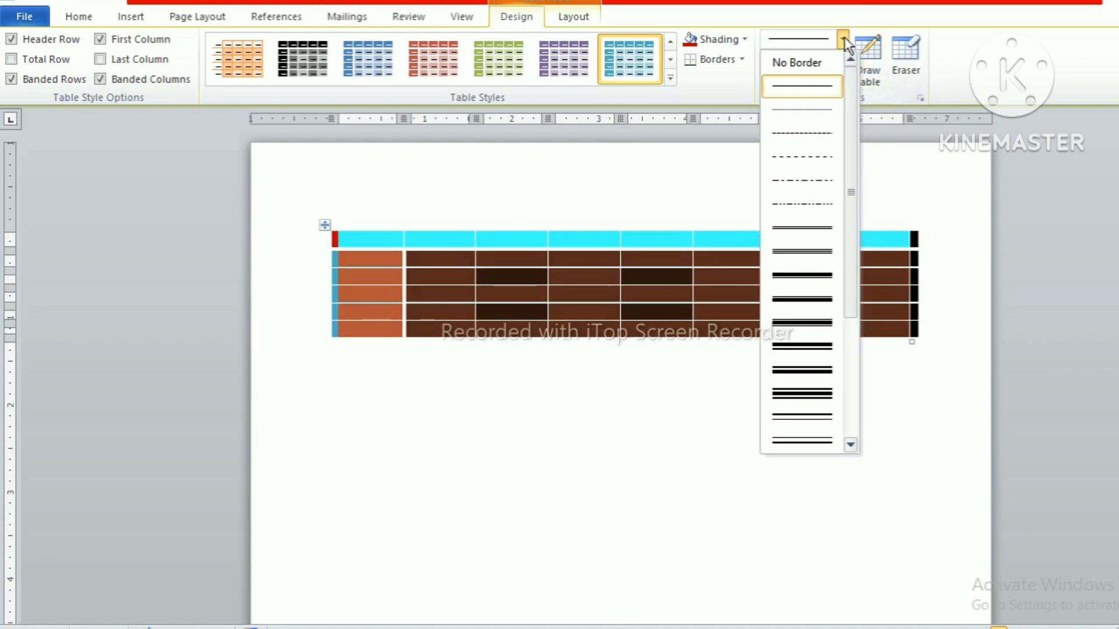
pyautogui.click(816, 395)
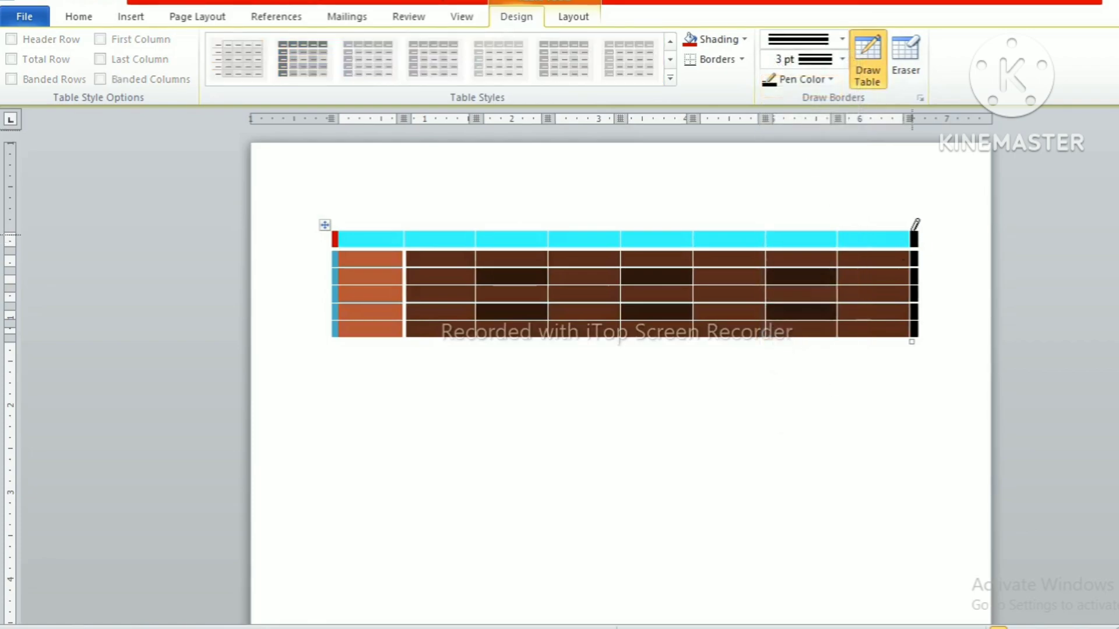
pyautogui.click(910, 232)
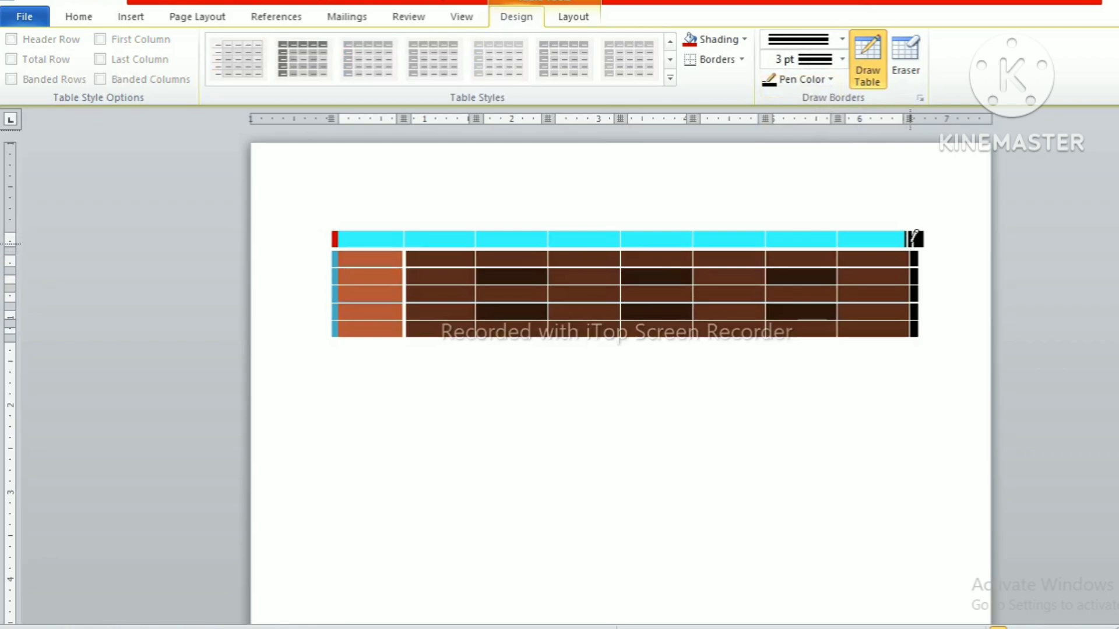
pyautogui.moveTo(911, 242); pyautogui.dragTo(919, 317)
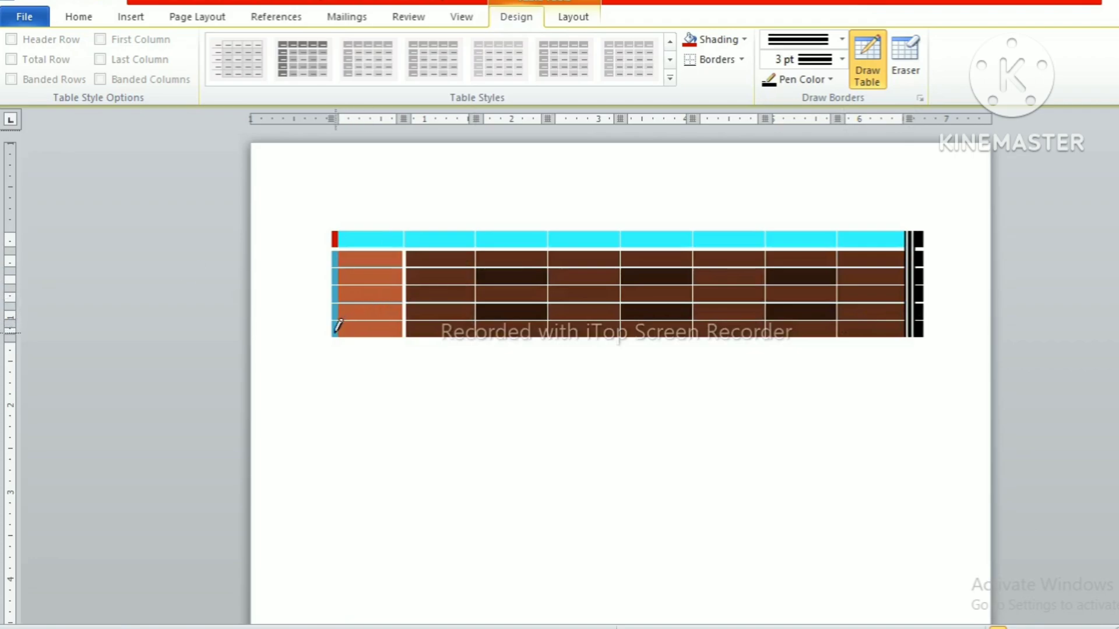
pyautogui.moveTo(333, 337); pyautogui.dragTo(708, 336)
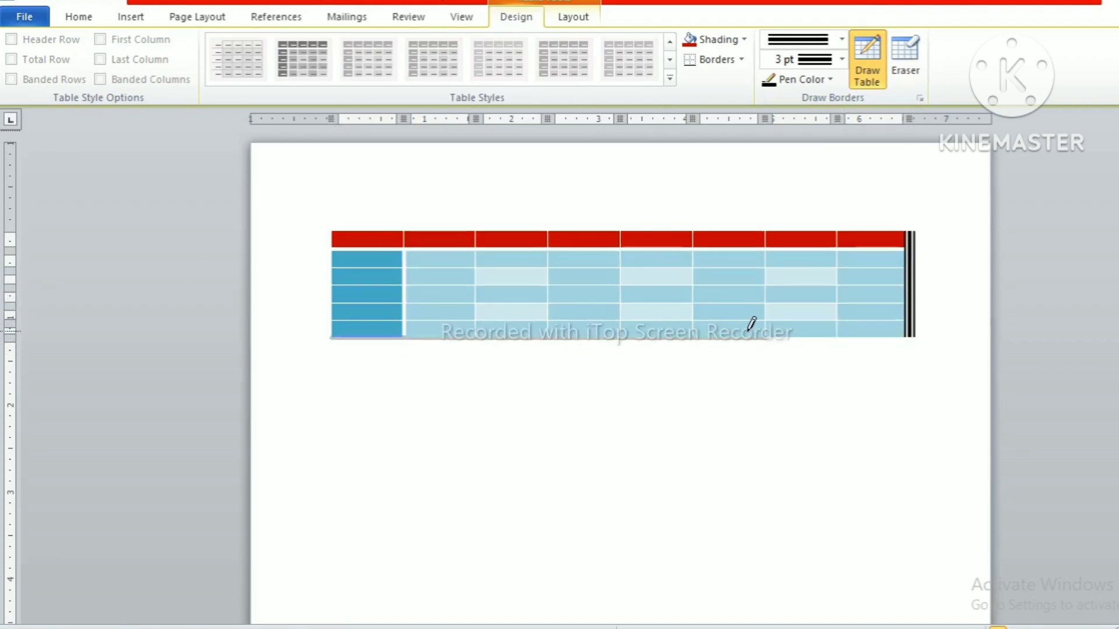
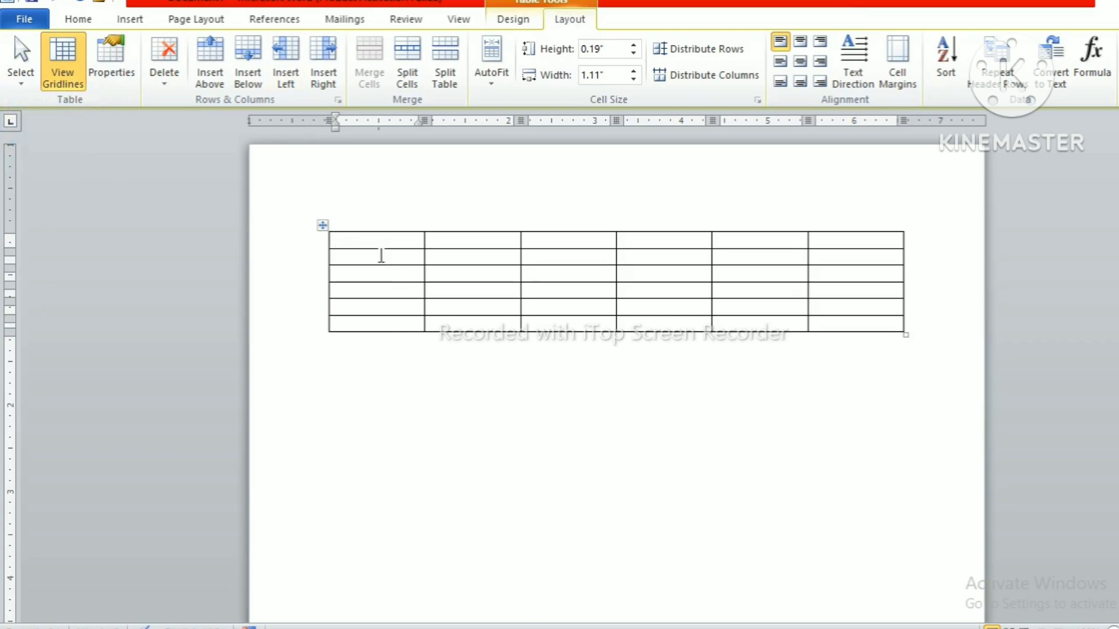
# Select the block of cells spanning rows 2 to 3 and columns 2 to 4 of the plain table.
pyautogui.moveTo(379, 257); pyautogui.dragTo(443, 259)
pyautogui.click(457, 281)
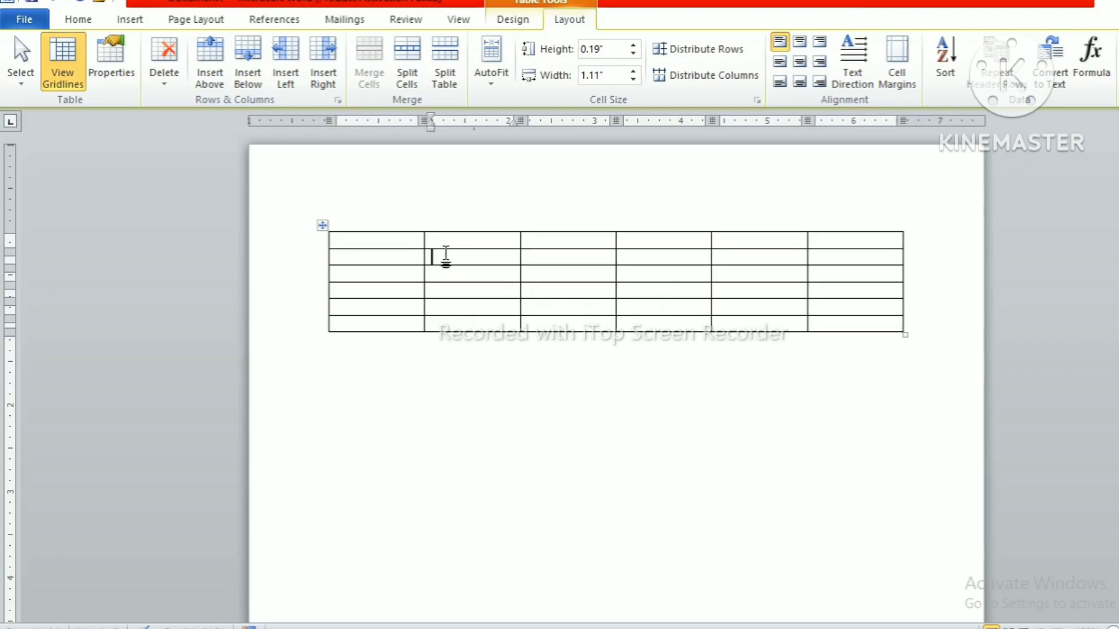
pyautogui.moveTo(446, 257); pyautogui.dragTo(628, 275)
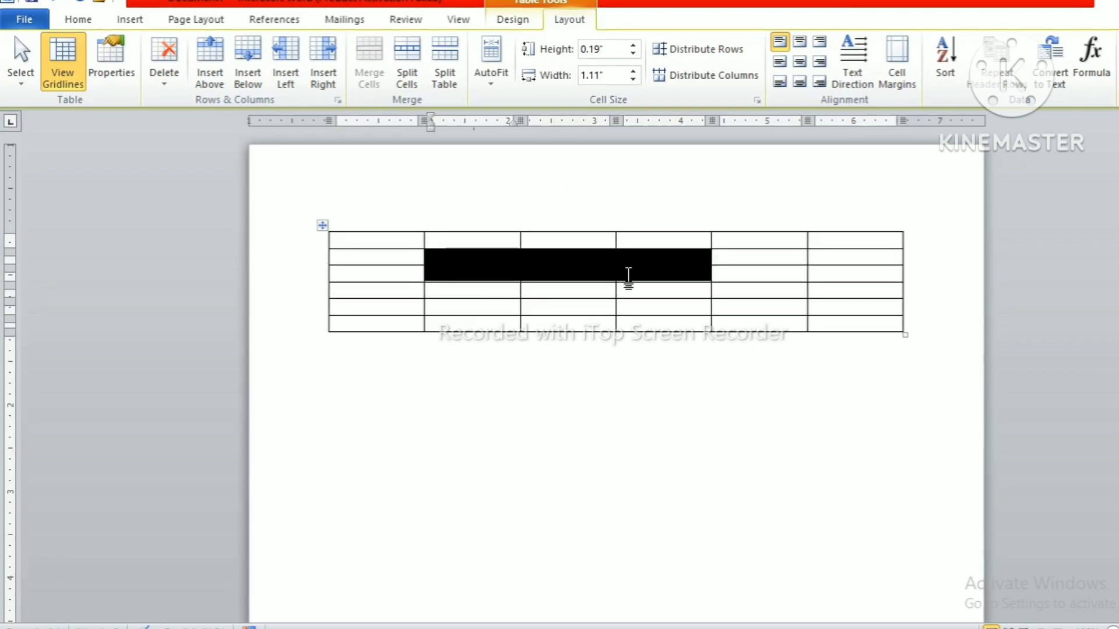
# Select the single cell in the fourth row and second column using the Select Cell command.
pyautogui.click(477, 292)
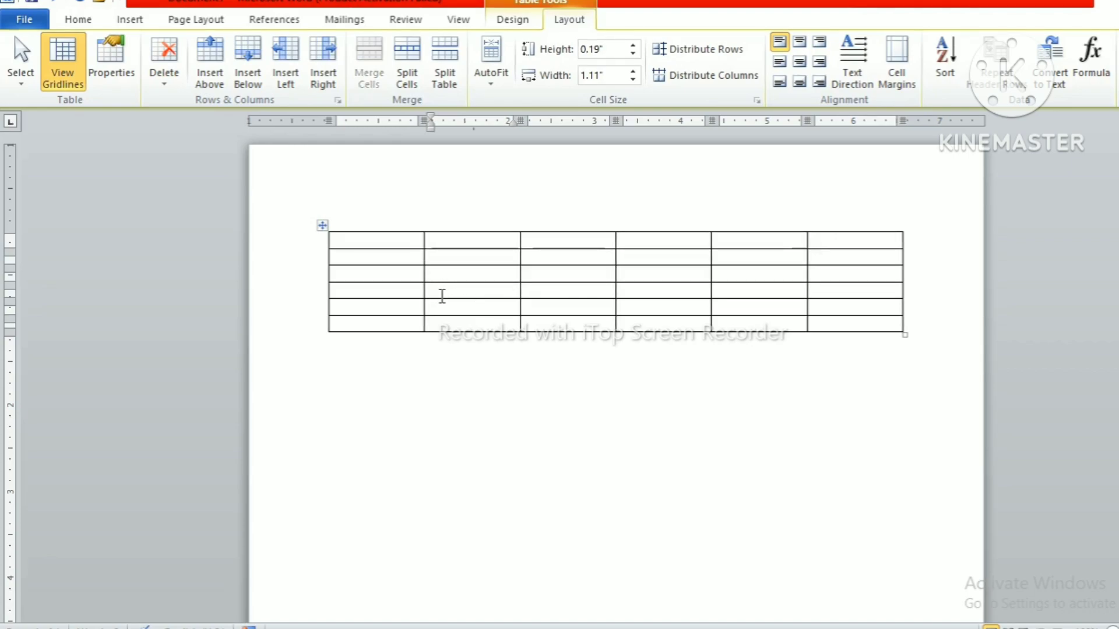
pyautogui.click(17, 86)
pyautogui.click(46, 105)
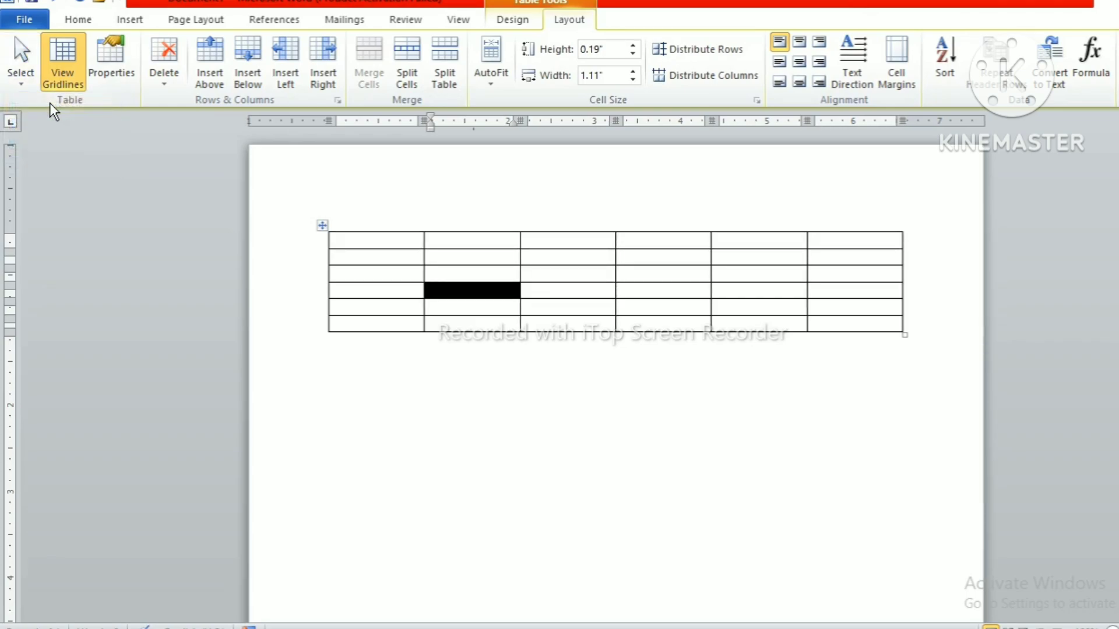
# Select the table's entire first column with the Select Column command.
pyautogui.click(388, 276)
pyautogui.click(27, 84)
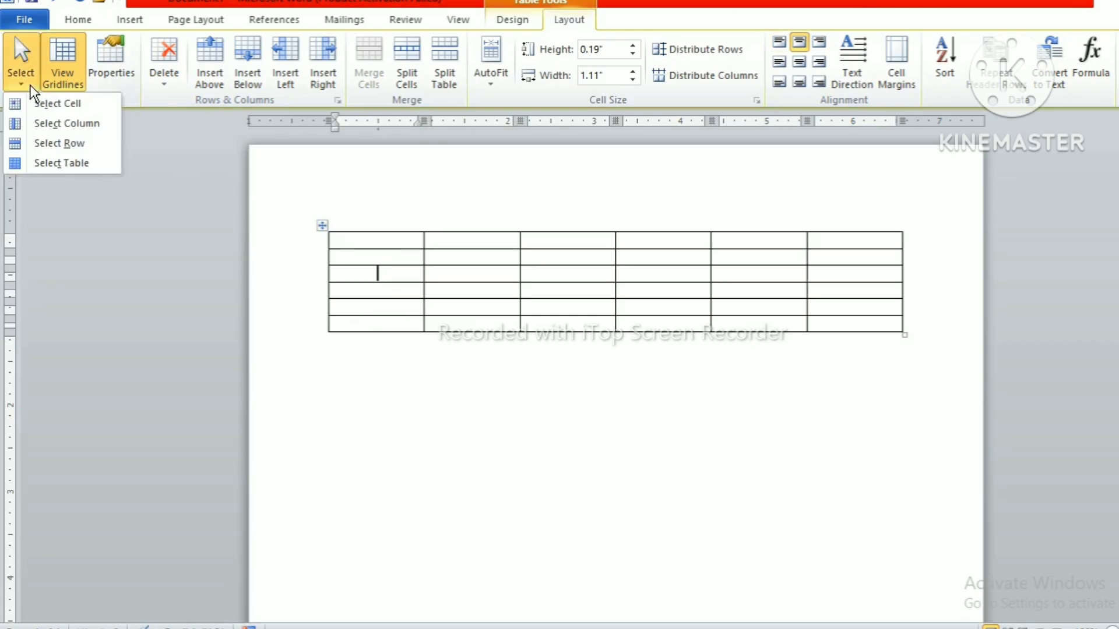
pyautogui.click(51, 123)
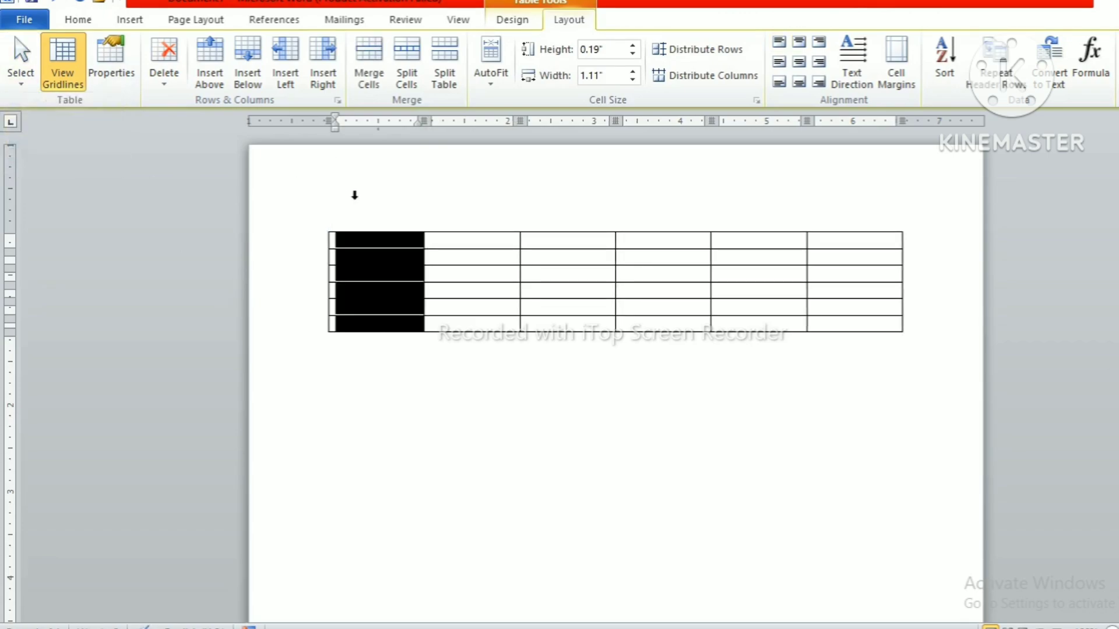
# Select the second row's first cell directly, and select the whole third row with the Select Row command.
pyautogui.click(331, 257)
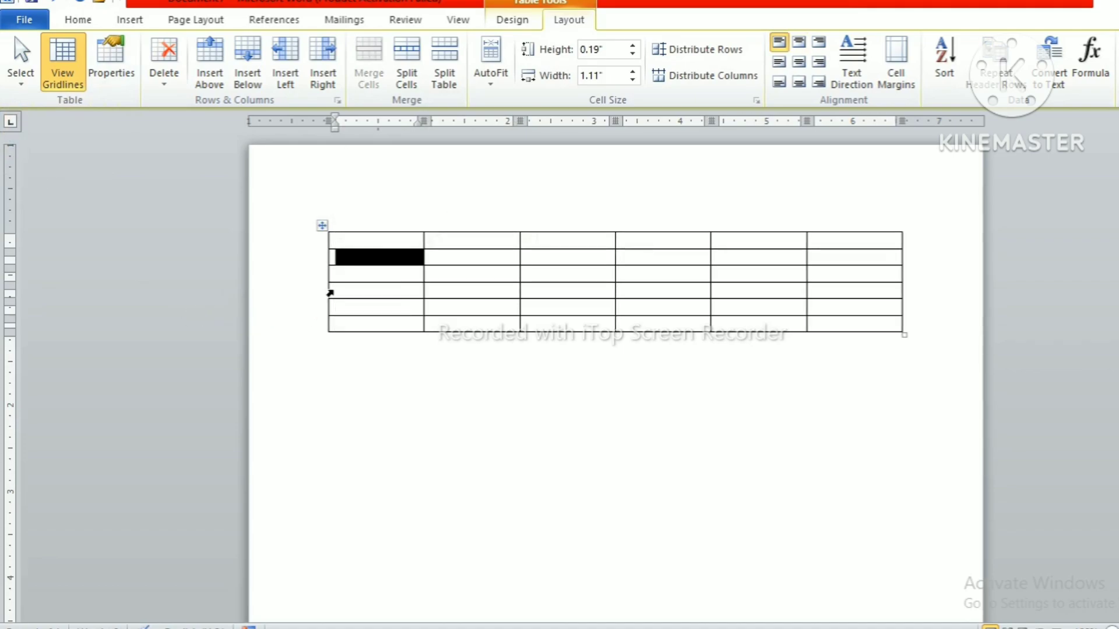
pyautogui.click(347, 274)
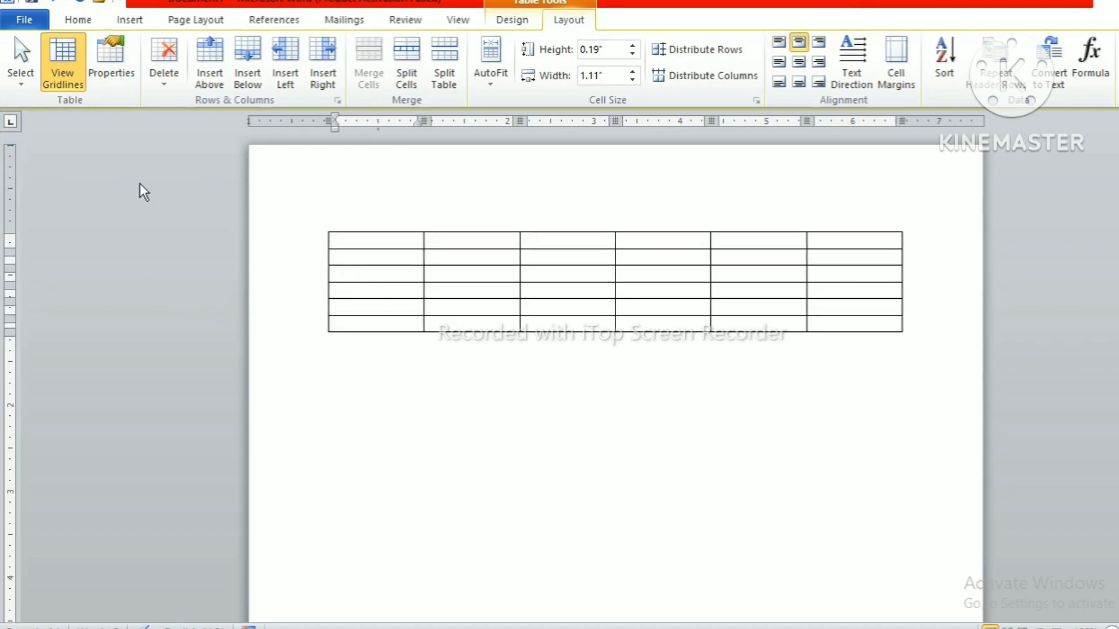
pyautogui.click(14, 71)
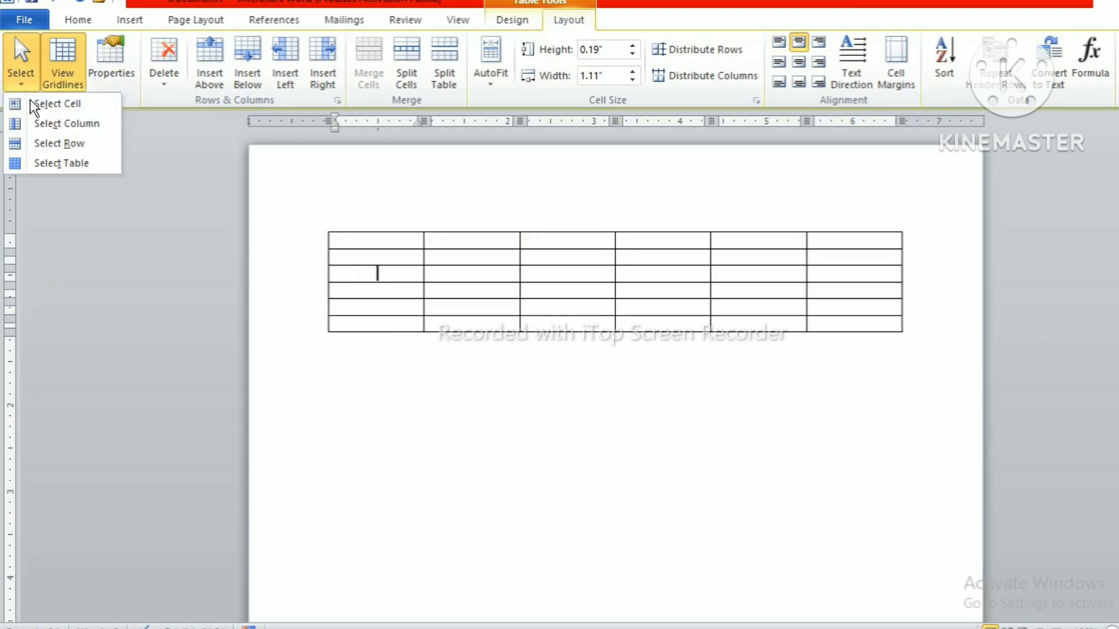
pyautogui.click(51, 141)
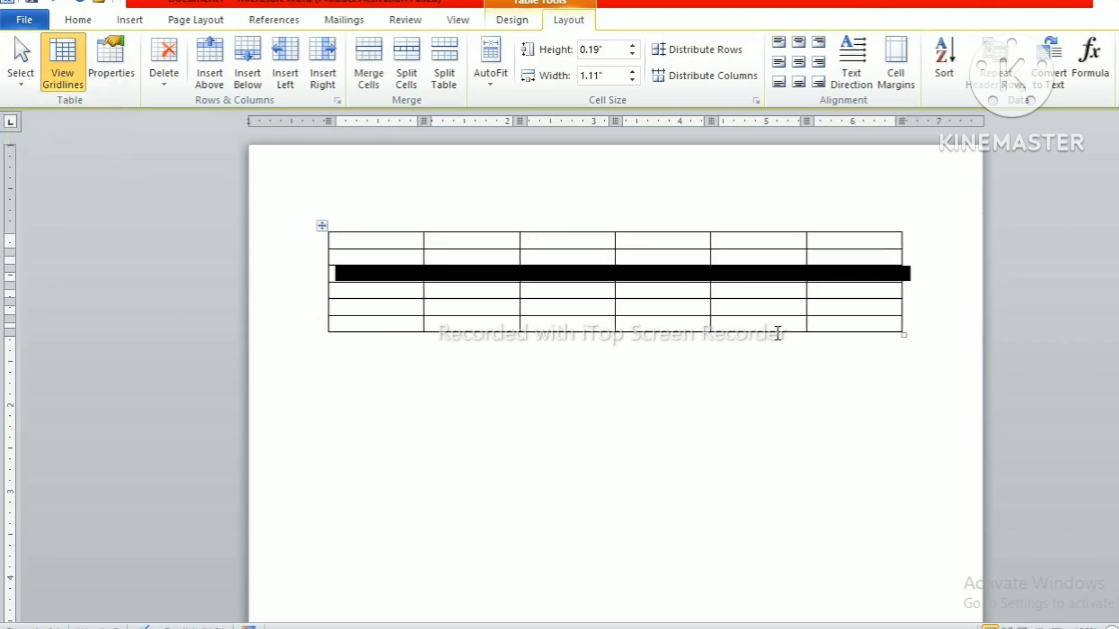
# Select the entire table with the Select Table command, and return the cursor to the first cell.
pyautogui.click(667, 294)
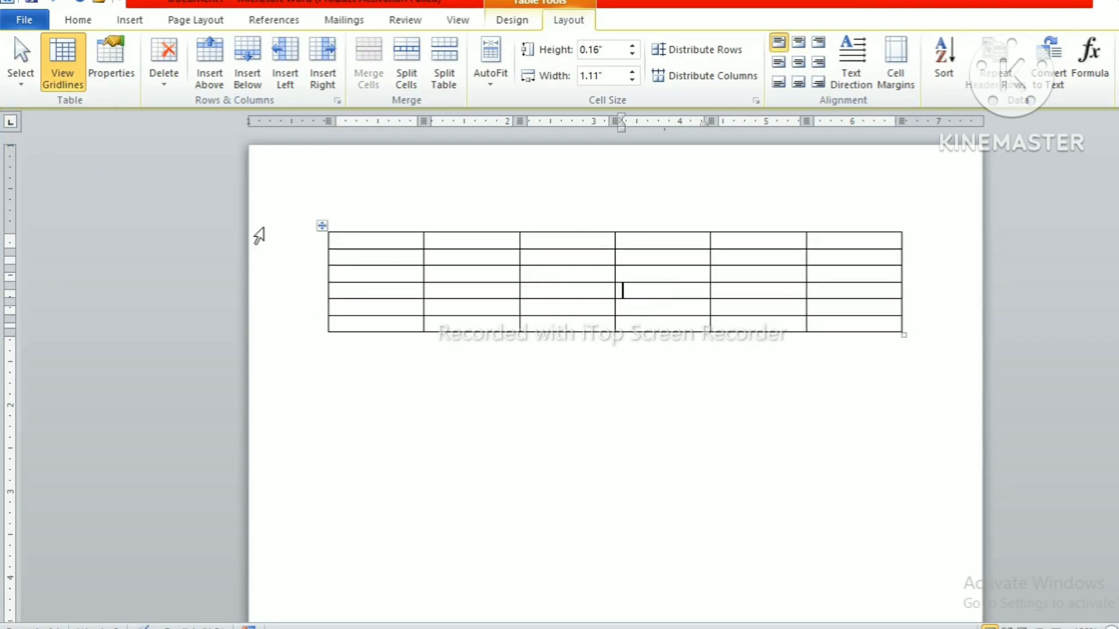
pyautogui.click(22, 85)
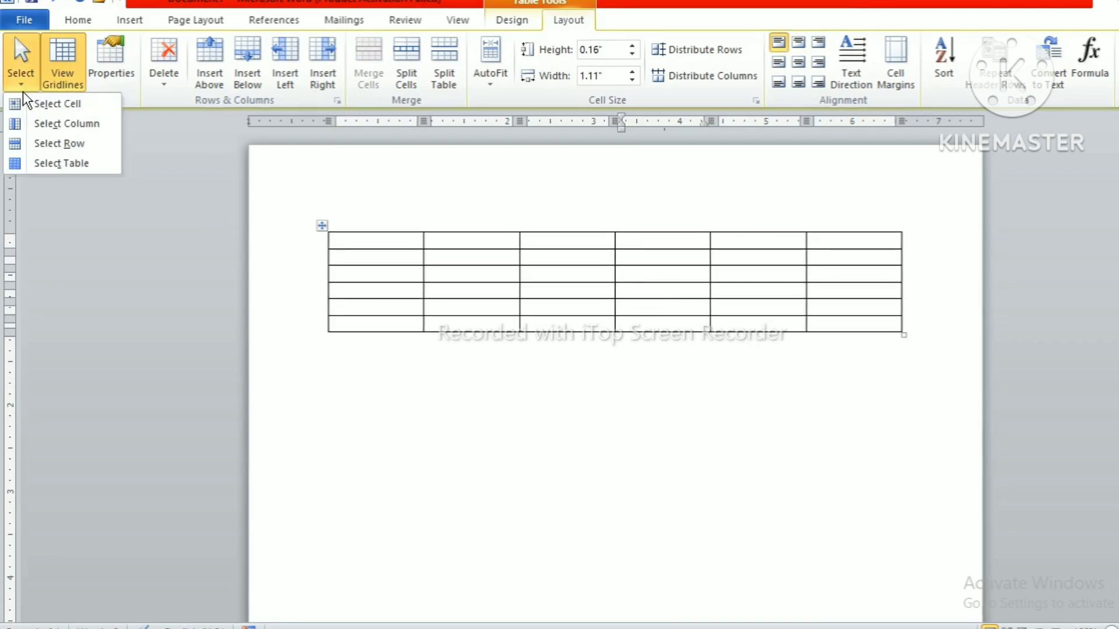
pyautogui.click(38, 163)
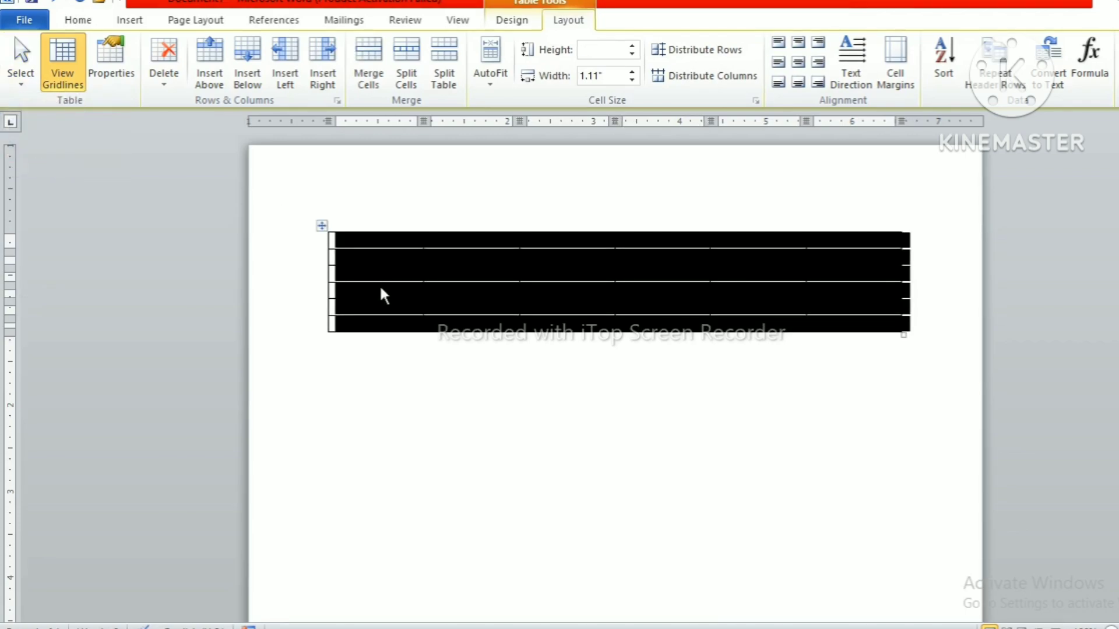
pyautogui.click(345, 242)
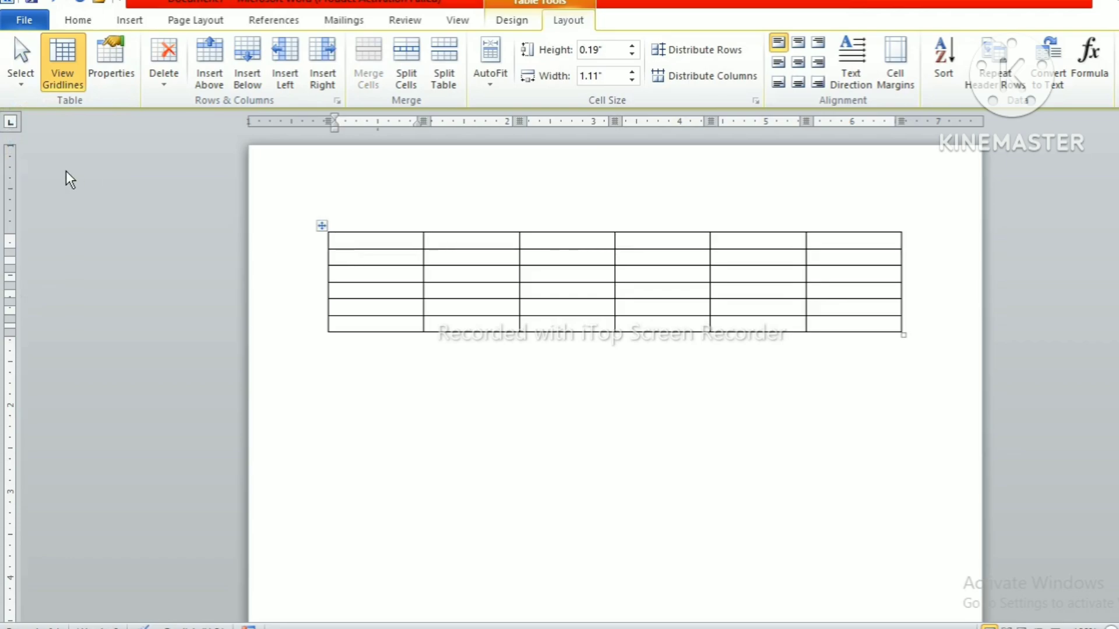
# Erase the top borders of the first three cells in the table's first row with the Eraser.
pyautogui.click(514, 20)
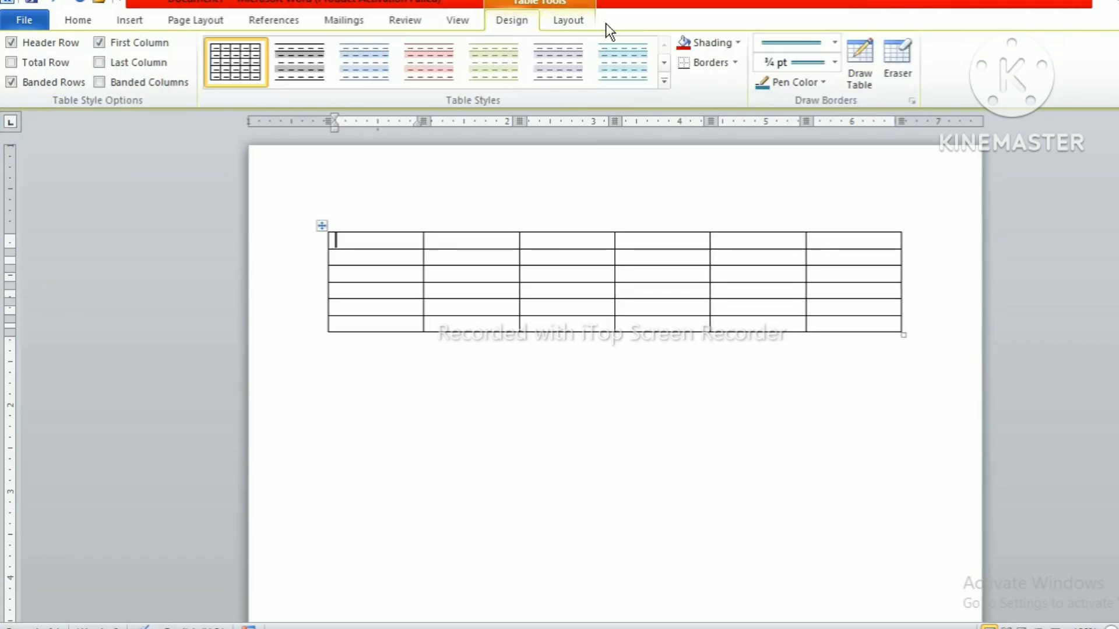
pyautogui.click(900, 80)
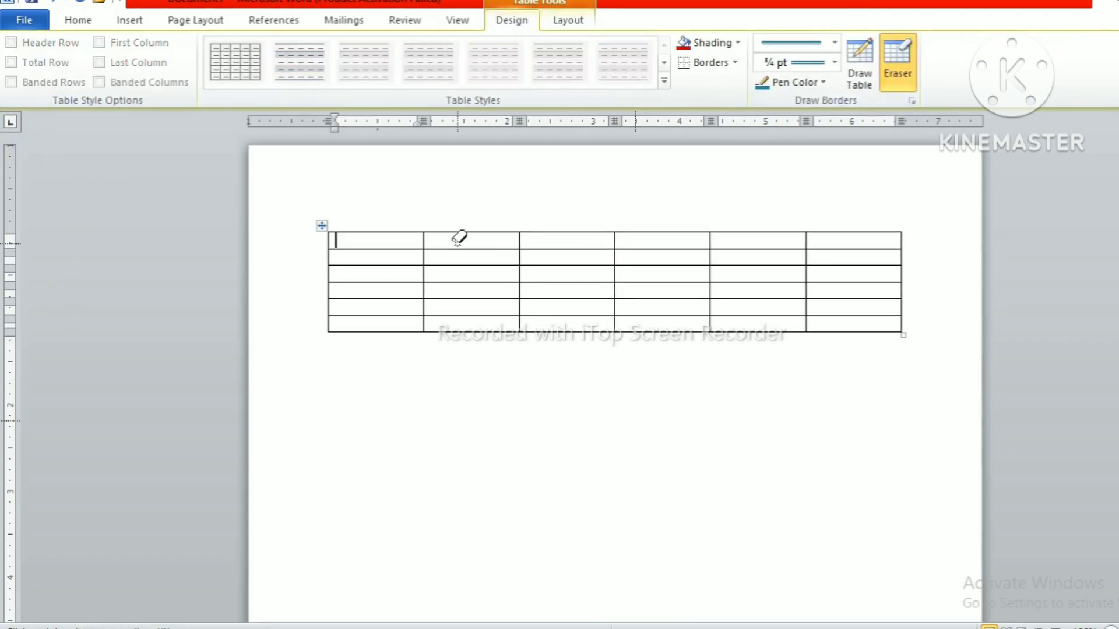
pyautogui.moveTo(457, 227)
pyautogui.mouseDown()
pyautogui.moveTo(558, 225)
pyautogui.moveTo(412, 229)
pyautogui.mouseUp()
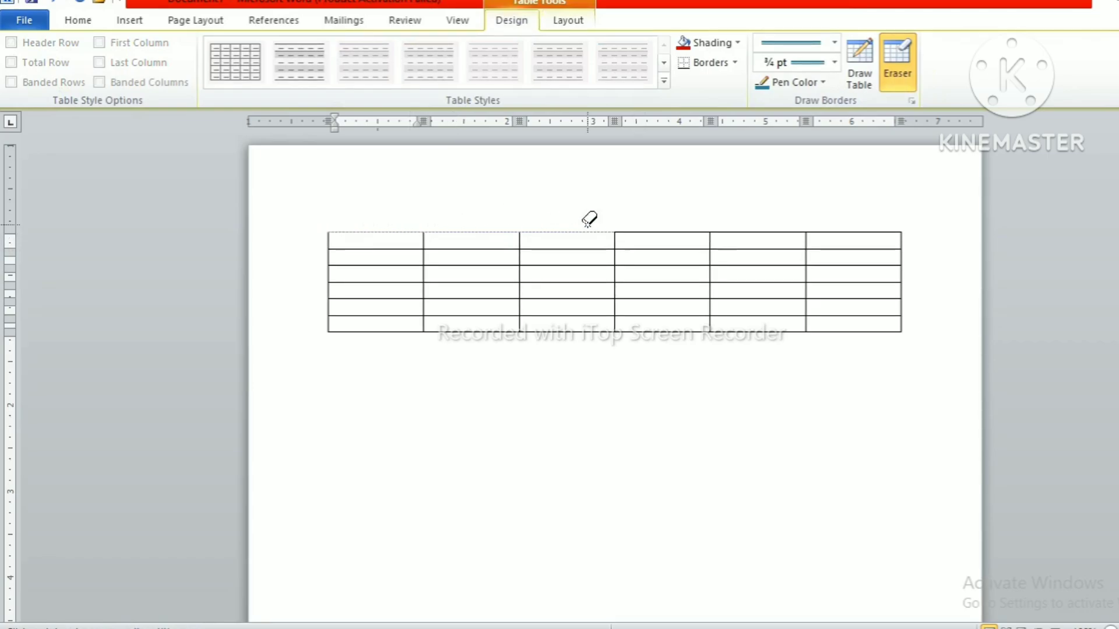
# Hide the table's gridlines and show them again to compare how the erased borders look.
pyautogui.click(580, 19)
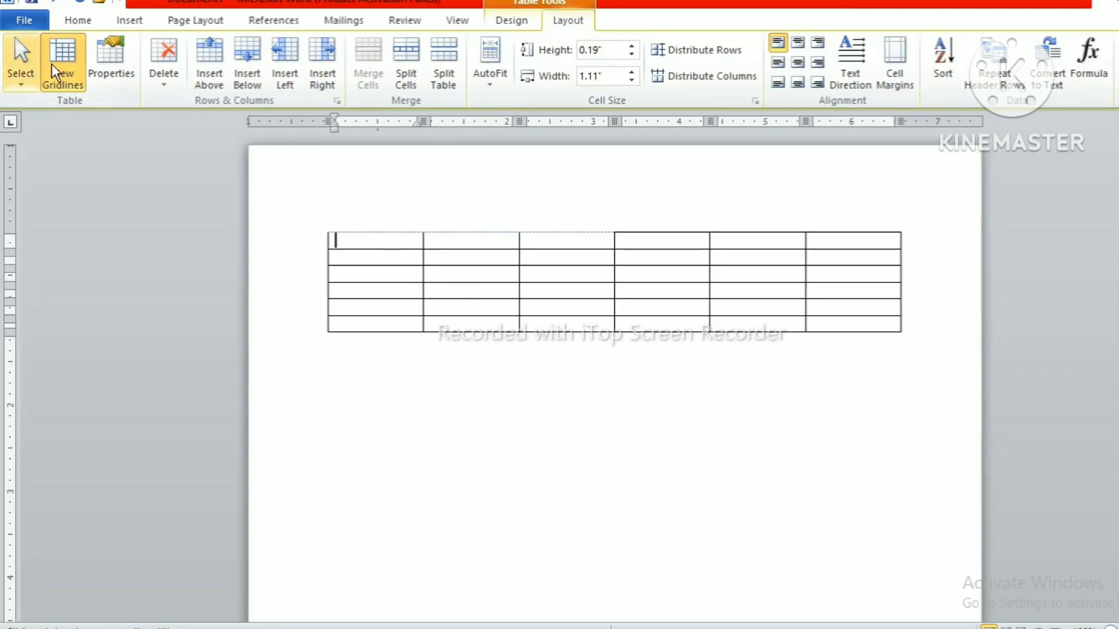
pyautogui.click(66, 71)
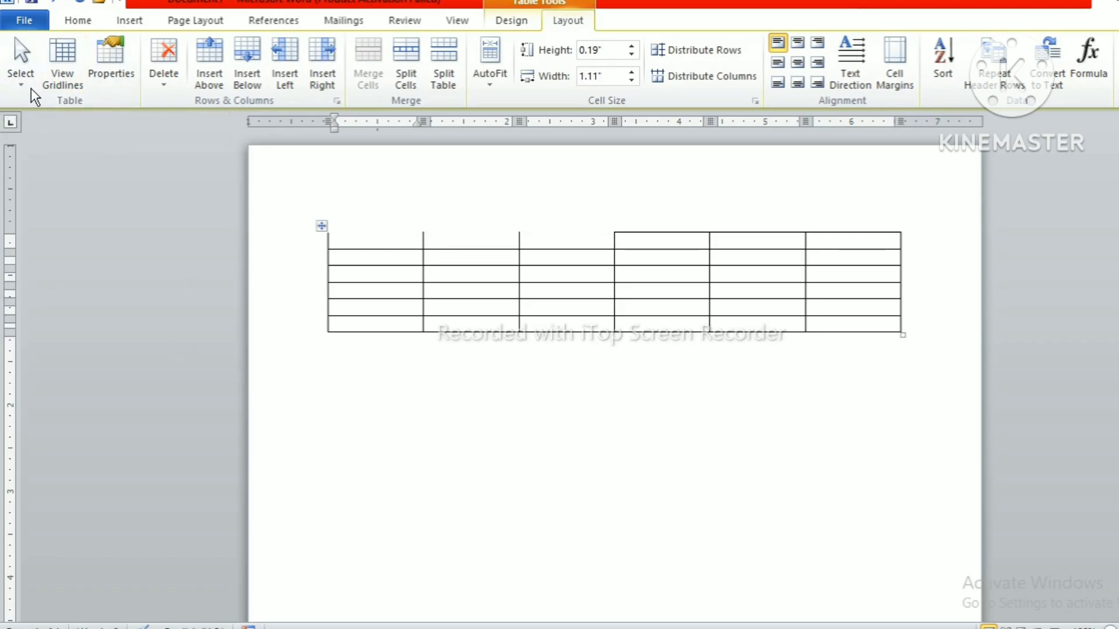
pyautogui.click(66, 55)
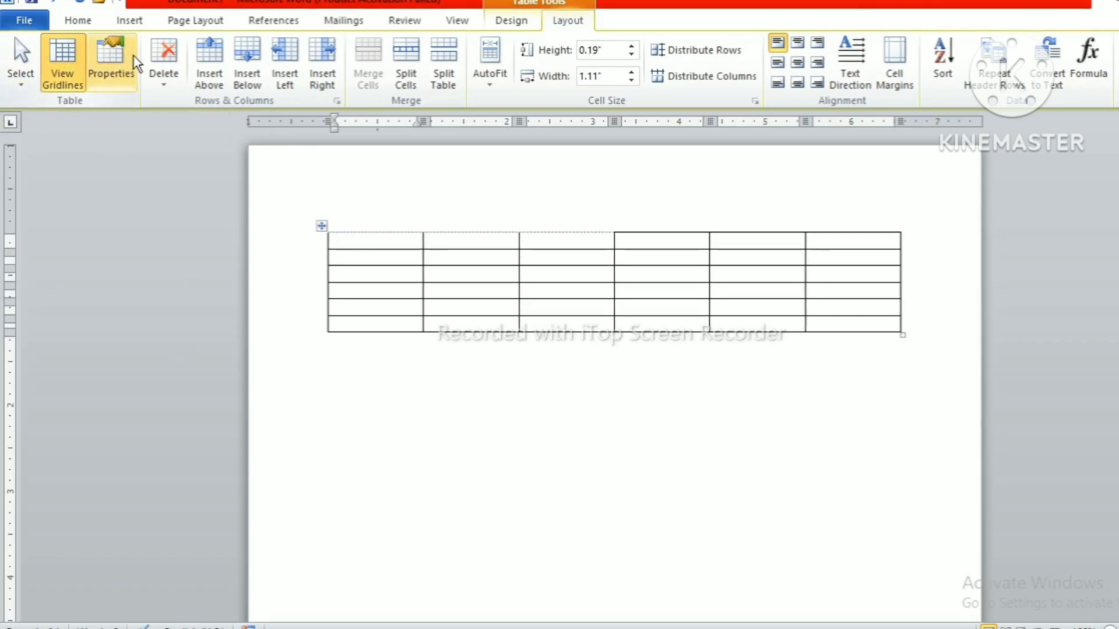
# View the alignment and text wrapping options in Table Properties, and close them without changes.
pyautogui.click(111, 58)
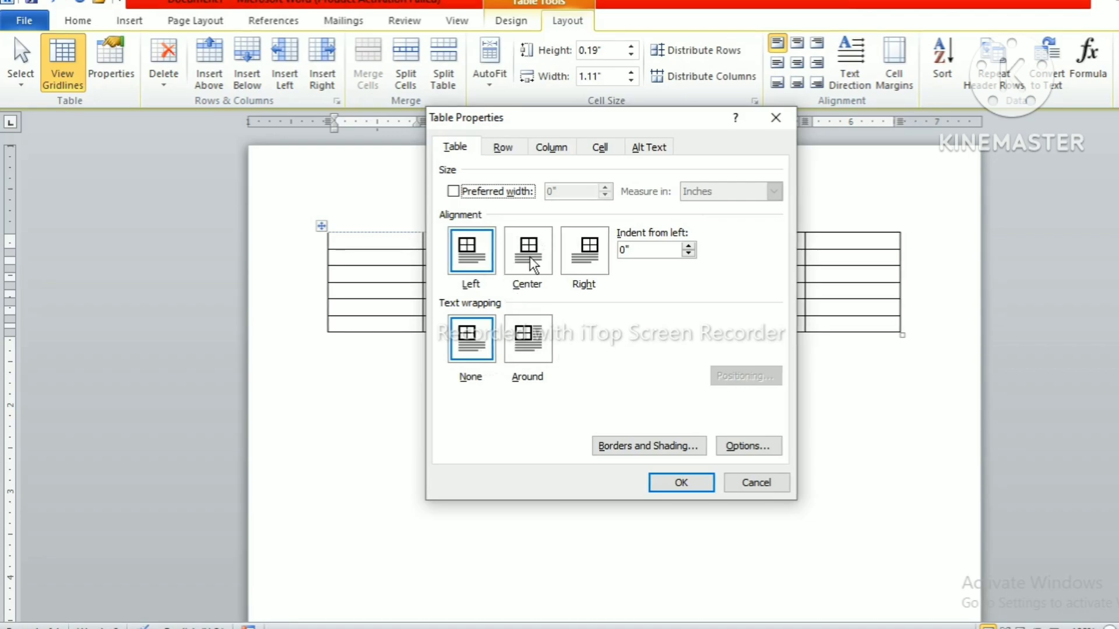
pyautogui.click(774, 485)
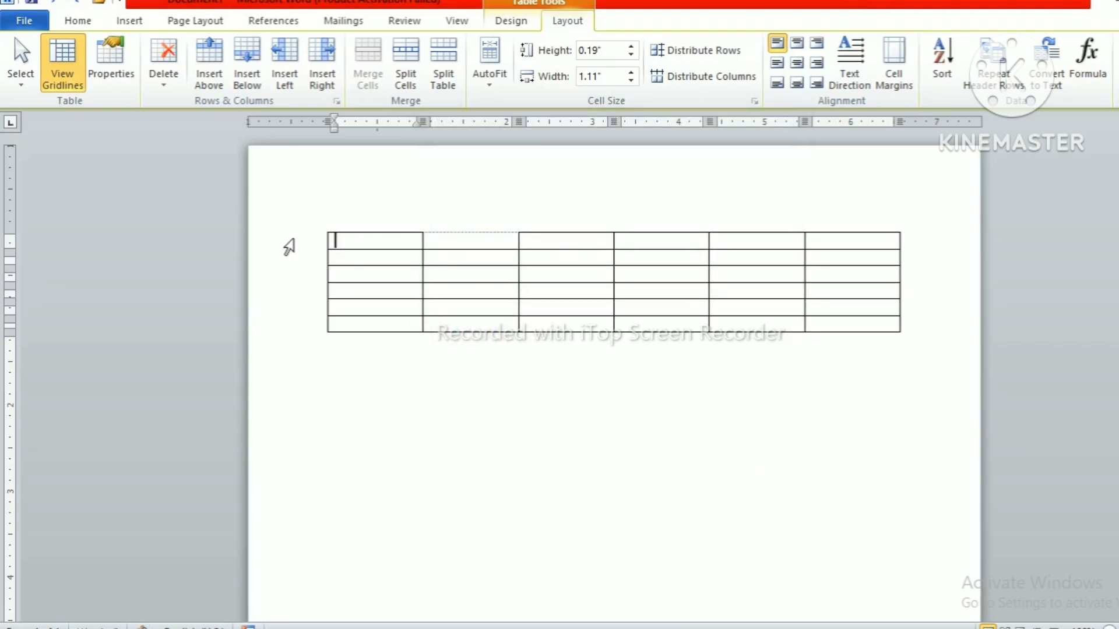
# Delete the table's first column and its first row.
pyautogui.click(170, 82)
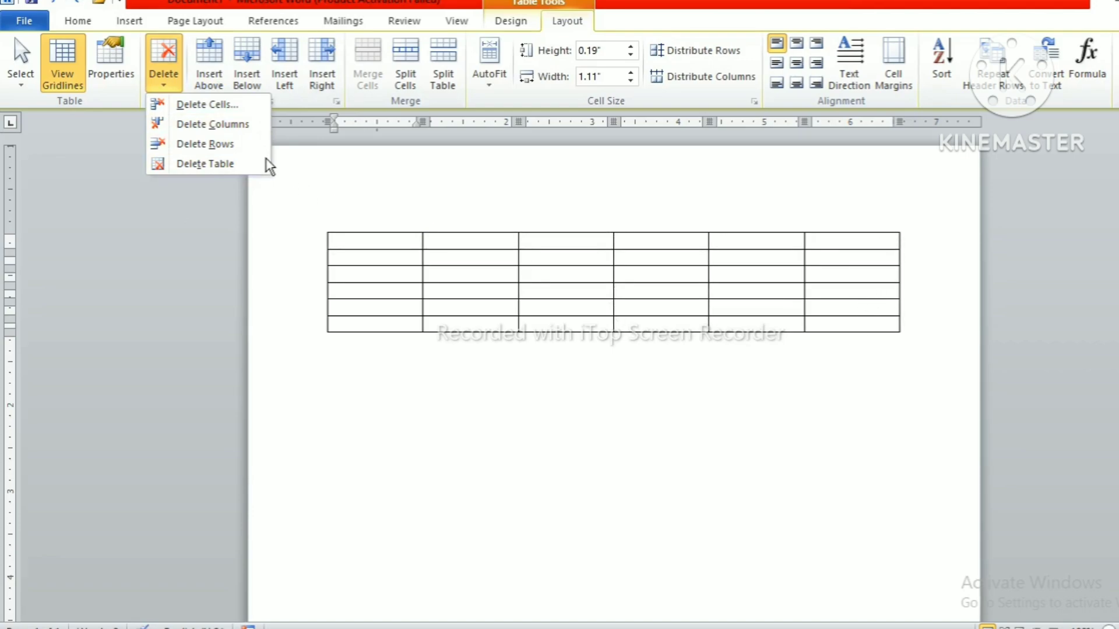
pyautogui.click(244, 137)
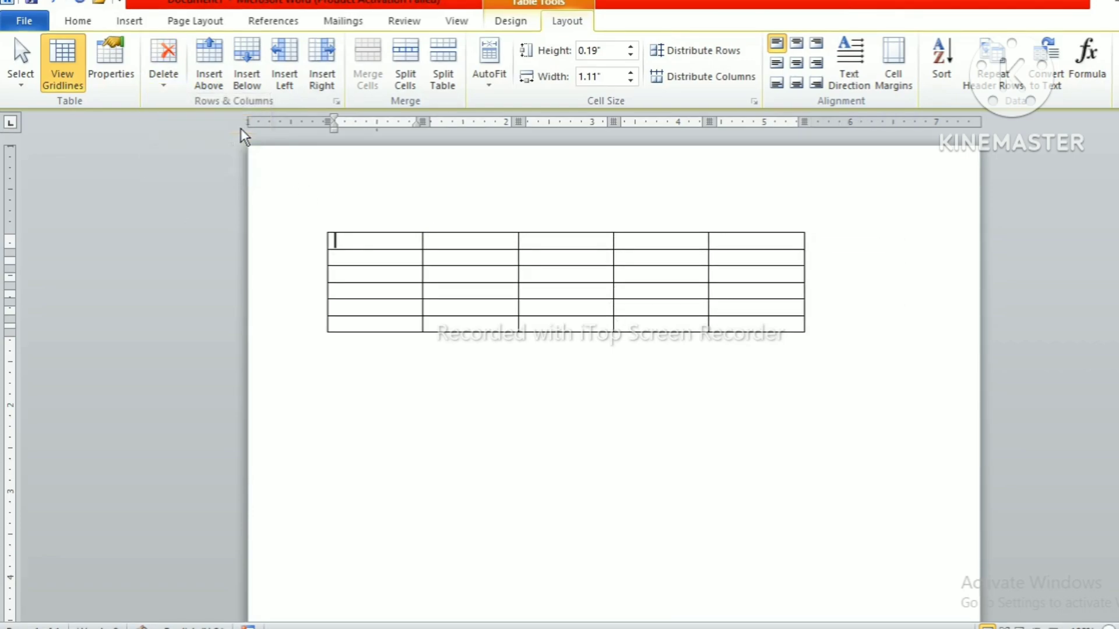
pyautogui.click(164, 81)
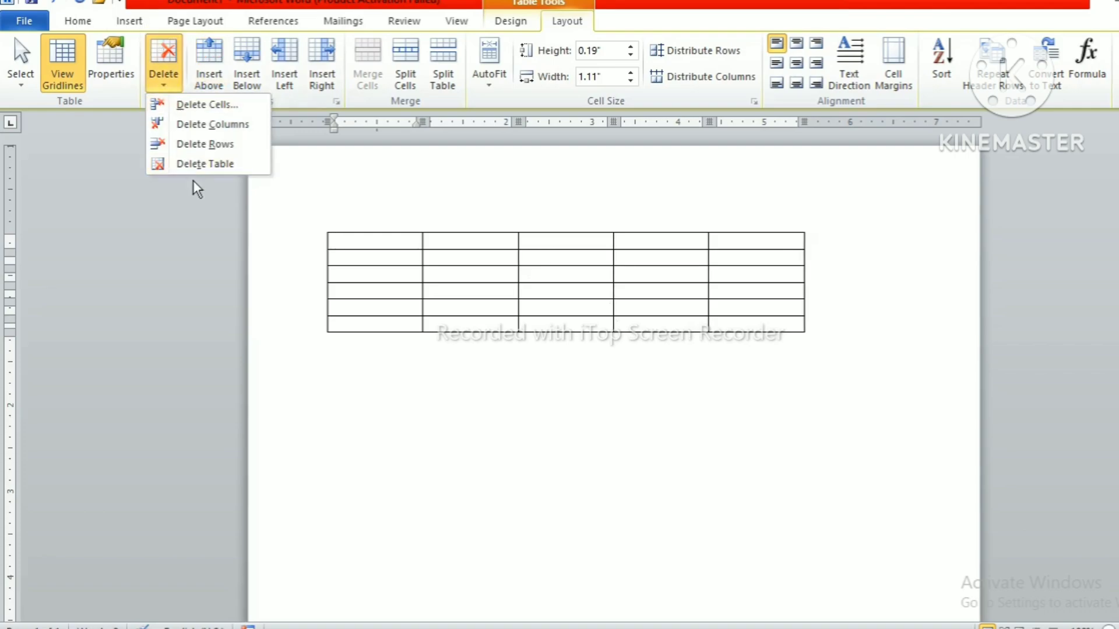
pyautogui.click(193, 144)
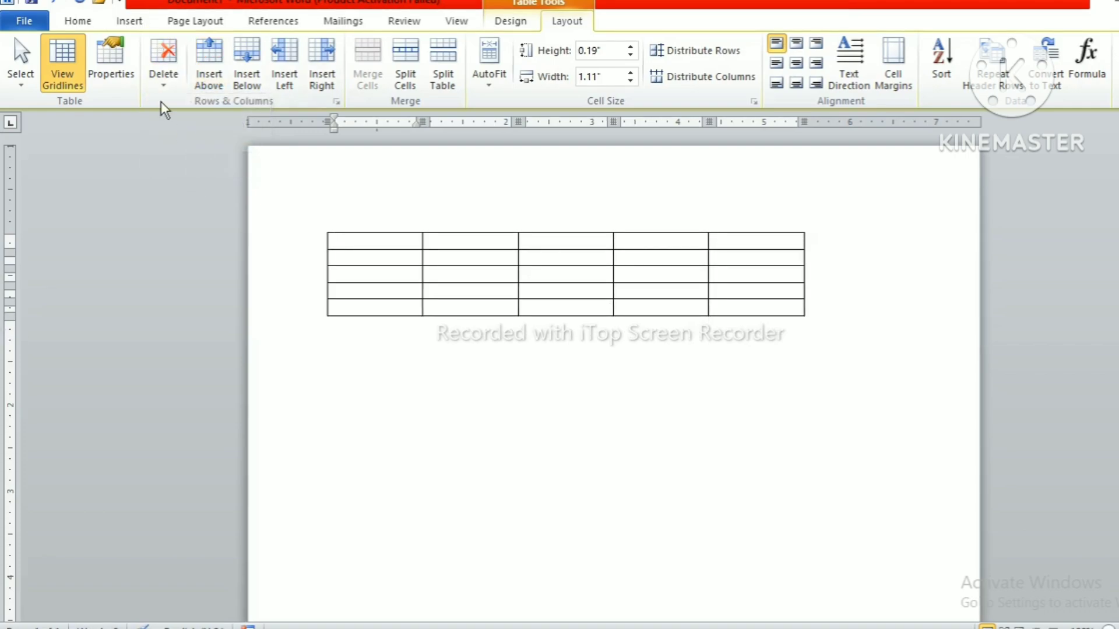
# Examine the Delete Cells options for shifting cells or removing a row or column, and leave without deleting.
pyautogui.click(157, 74)
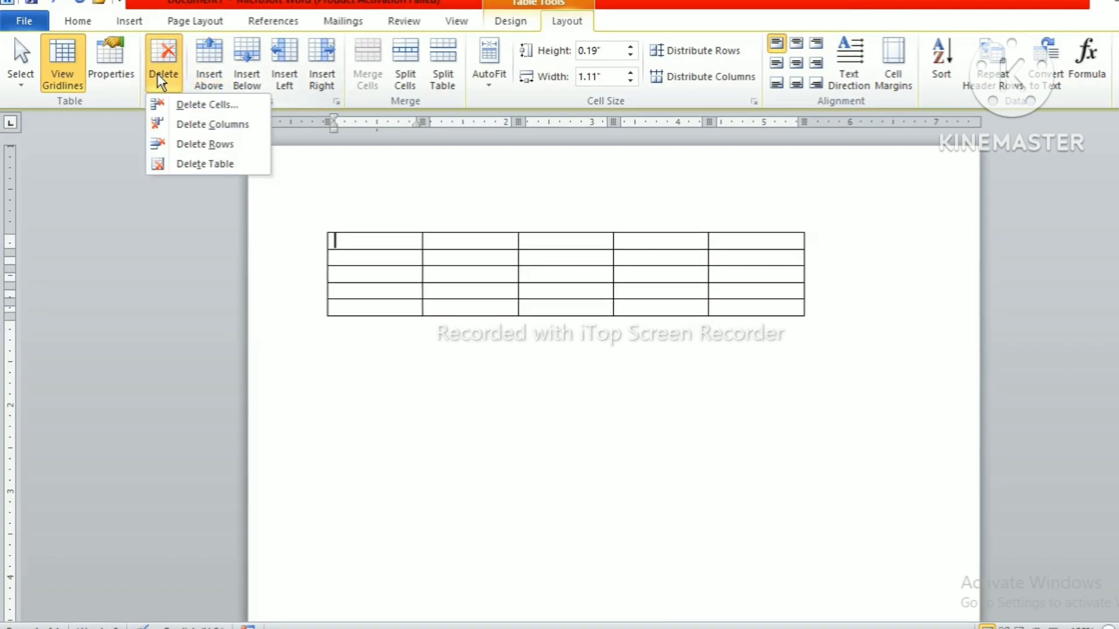
pyautogui.click(176, 102)
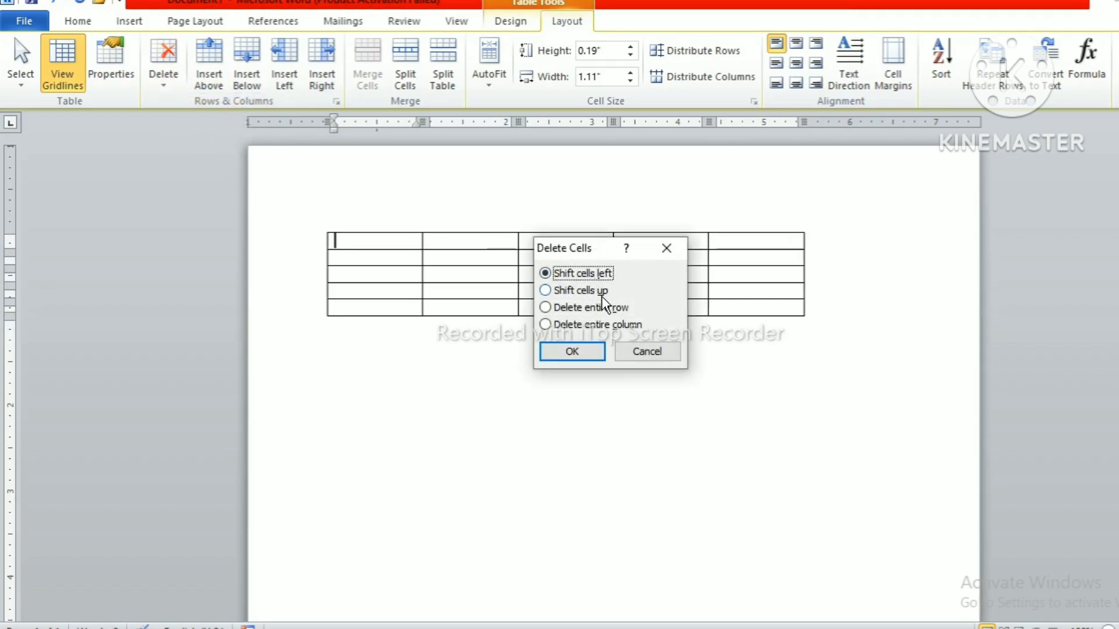
pyautogui.click(647, 351)
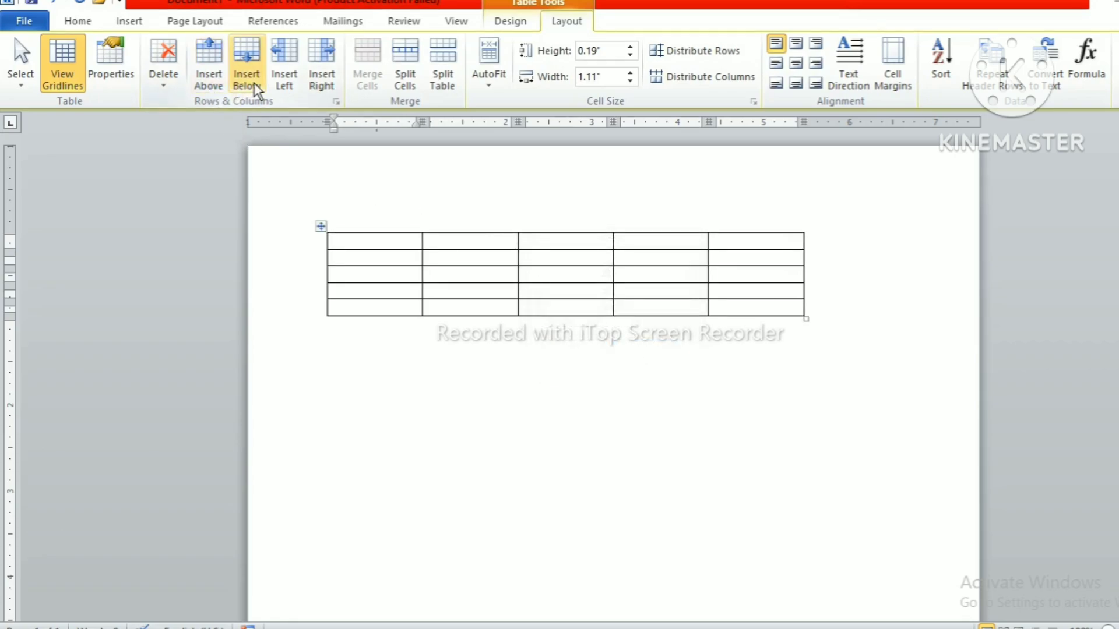
# Fill the first column from the first row down with 2, 4, 5, 6 and 7.
pyautogui.click(373, 244)
pyautogui.write('2')
pyautogui.press('Down')
pyautogui.write('4')
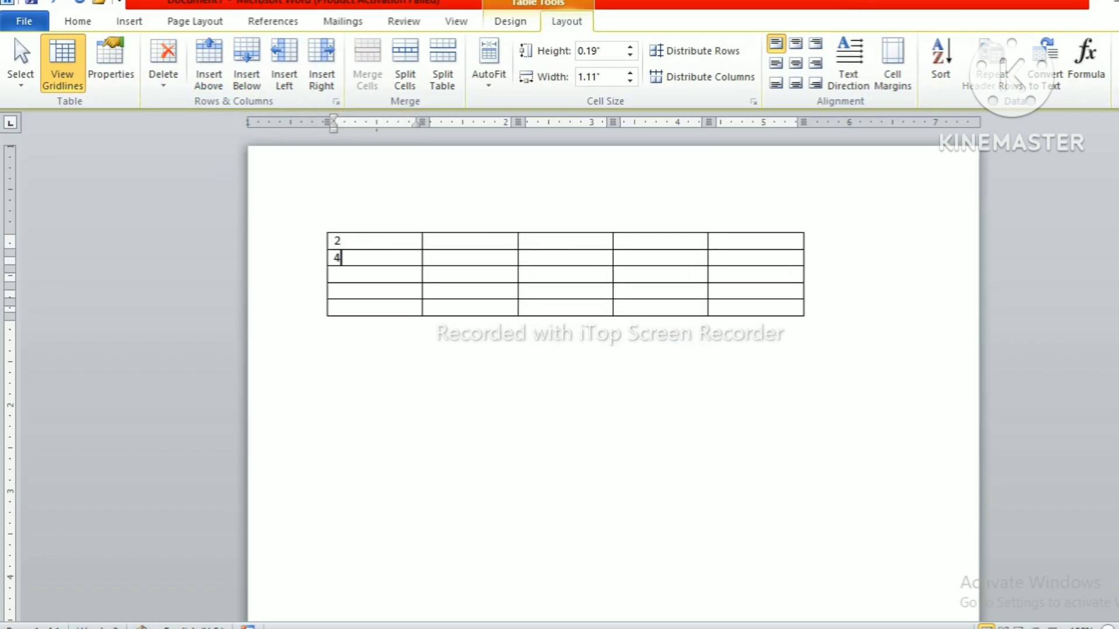
pyautogui.press('Down')
pyautogui.write('5')
pyautogui.press('Down')
pyautogui.write('6')
pyautogui.press('Down')
pyautogui.write('7')
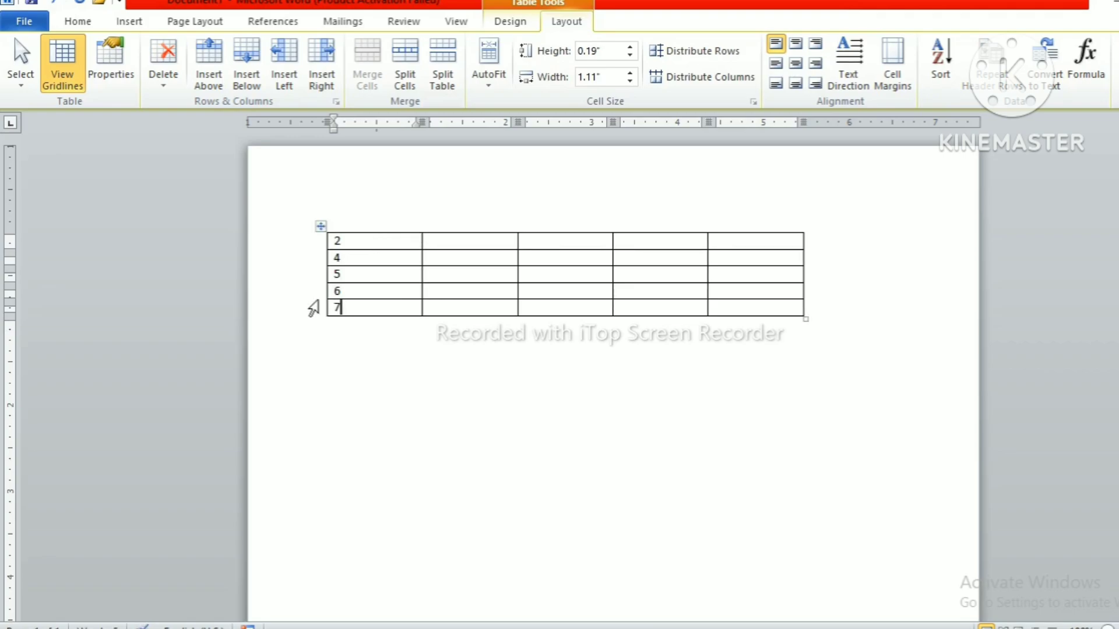
# Insert a row above the row containing 2 and enter 1 in its first cell.
pyautogui.click(344, 242)
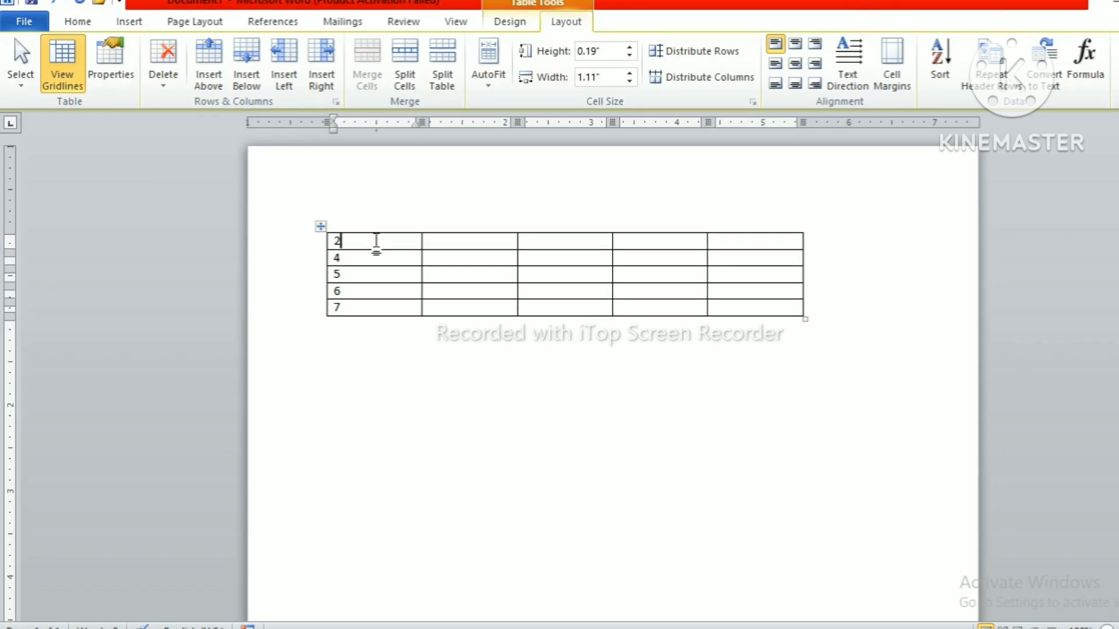
pyautogui.click(211, 61)
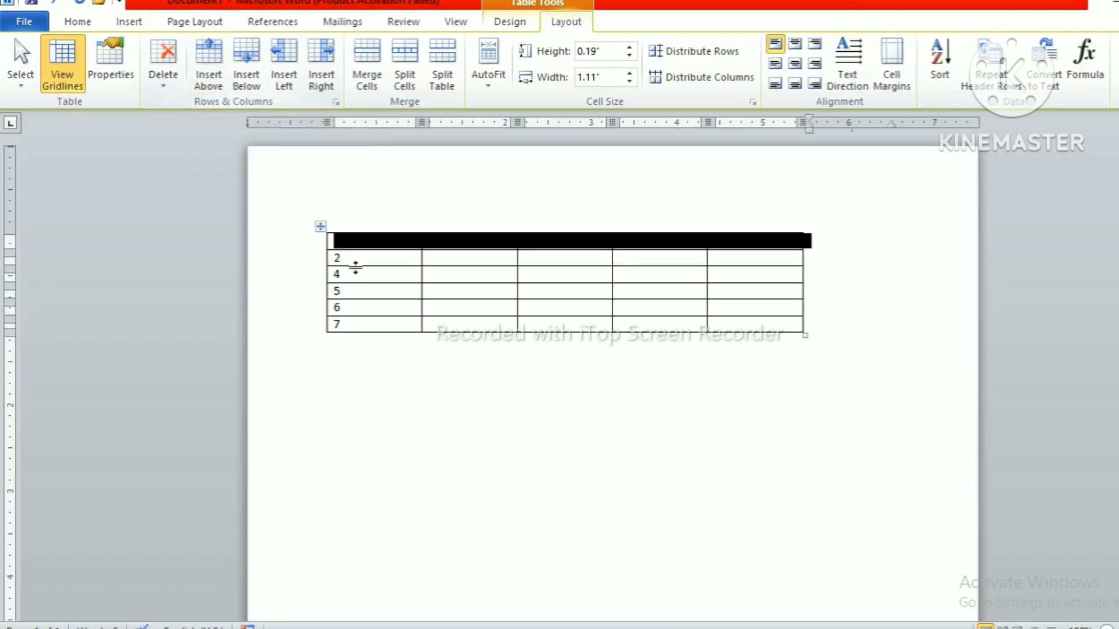
pyautogui.click(347, 250)
pyautogui.write('1')
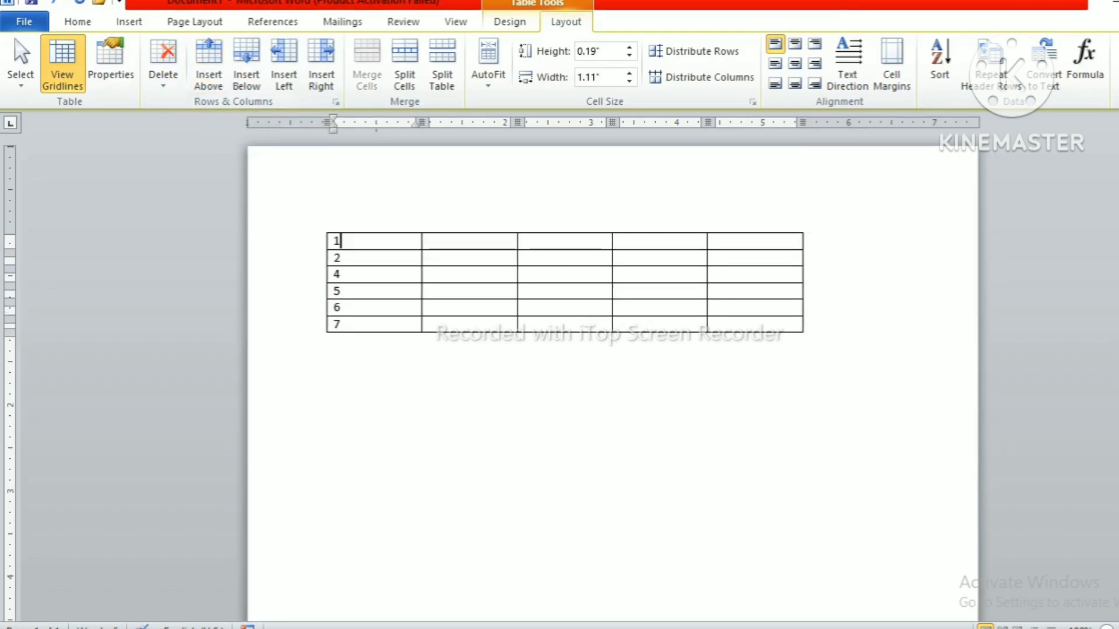
# Insert five blank rows above the row containing 1.
pyautogui.click(216, 75)
pyautogui.click(215, 74)
pyautogui.click(216, 74)
pyautogui.click(216, 75)
pyautogui.click(216, 74)
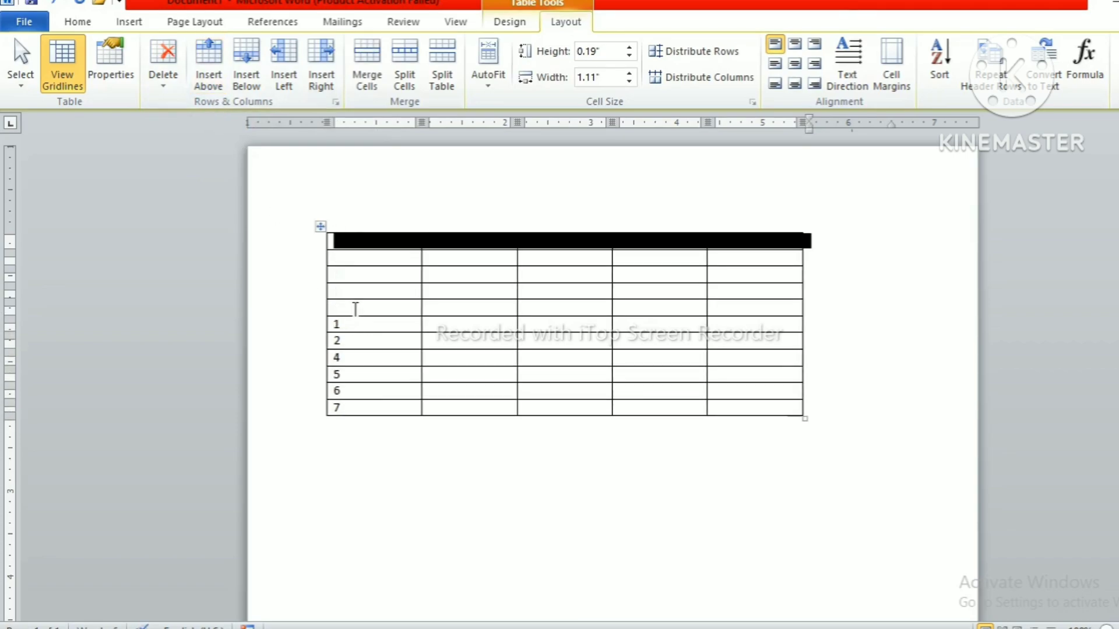
pyautogui.click(355, 308)
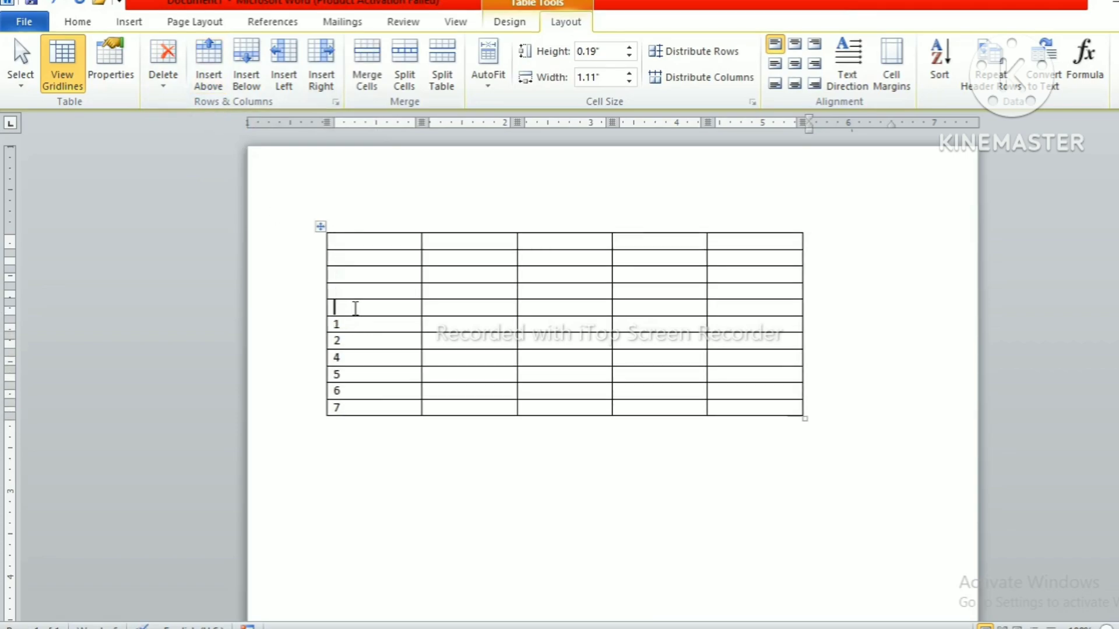
# Insert a row below the row starting with 2 and enter 3 in its first cell.
pyautogui.click(351, 341)
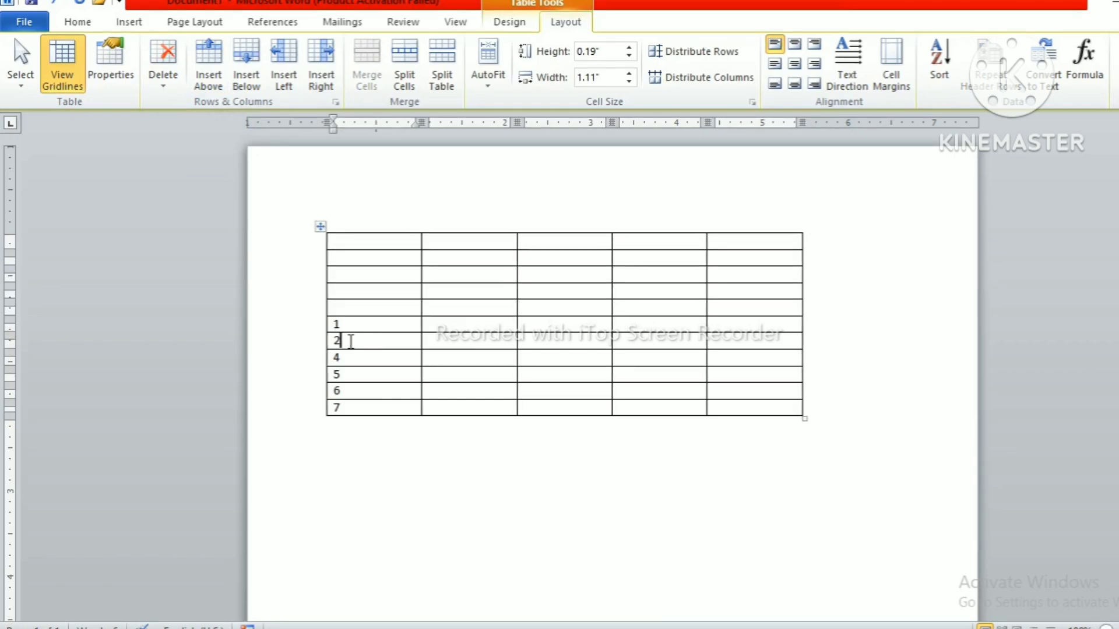
pyautogui.click(250, 64)
pyautogui.write('3')
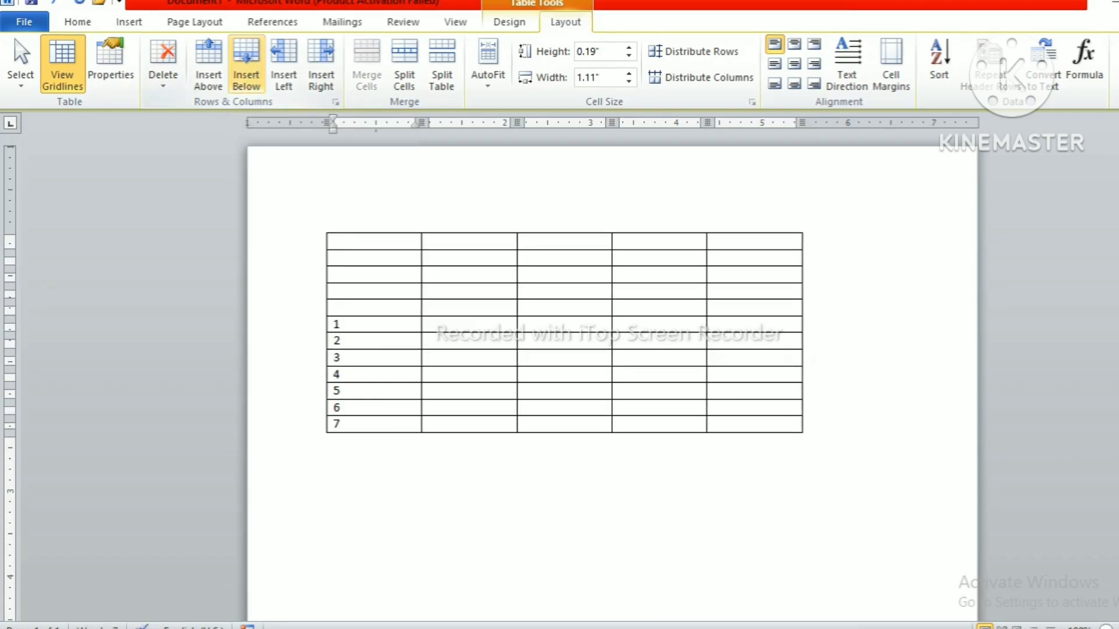
# Insert four blank rows below the row starting with 3.
pyautogui.click(249, 64)
pyautogui.click(250, 64)
pyautogui.click(249, 64)
pyautogui.click(250, 64)
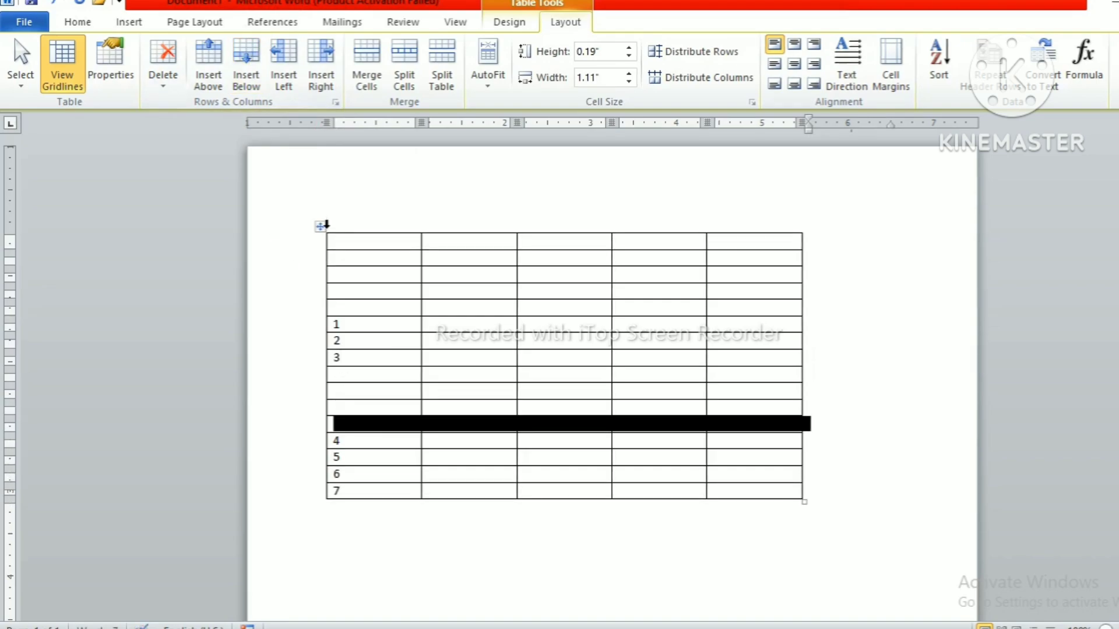
# Enter 3 and 5 in the second and third cells of the row starting with 1.
pyautogui.click(446, 324)
pyautogui.write('3')
pyautogui.press('Tab')
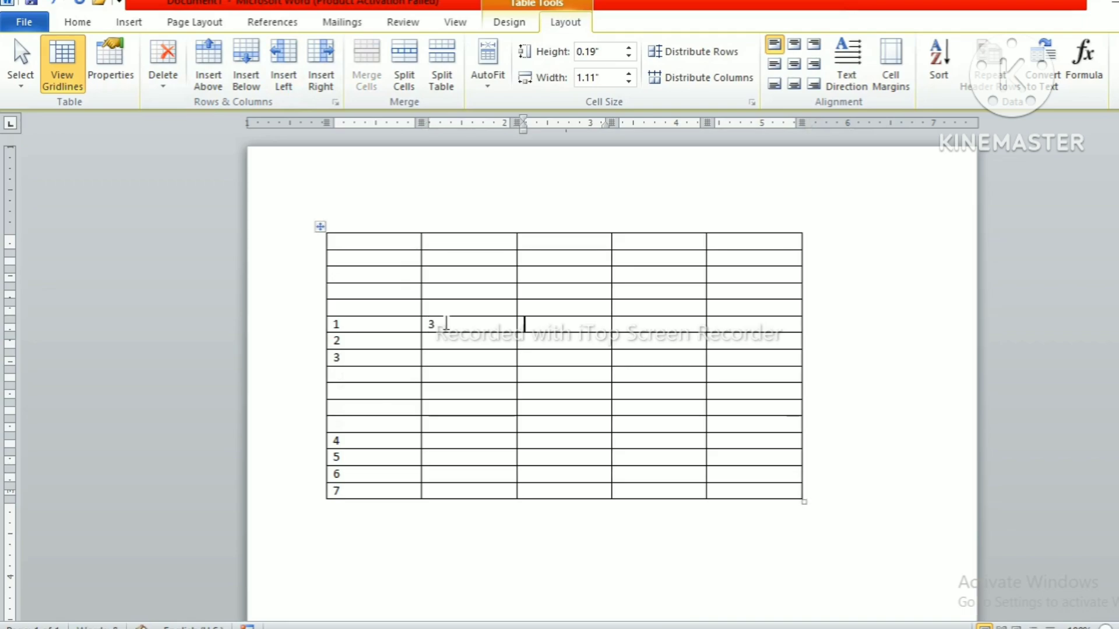
pyautogui.write('5')
pyautogui.press('Tab')
# Insert a column between the values 1 and 3 and enter 2 in that row's new cell.
pyautogui.click(446, 324)
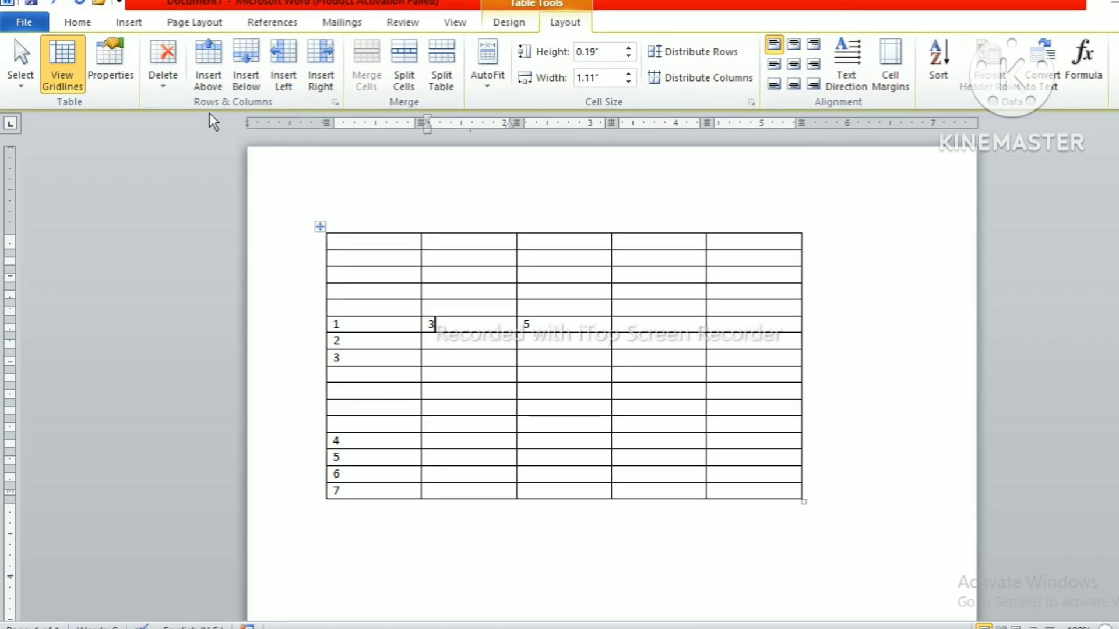
pyautogui.click(283, 66)
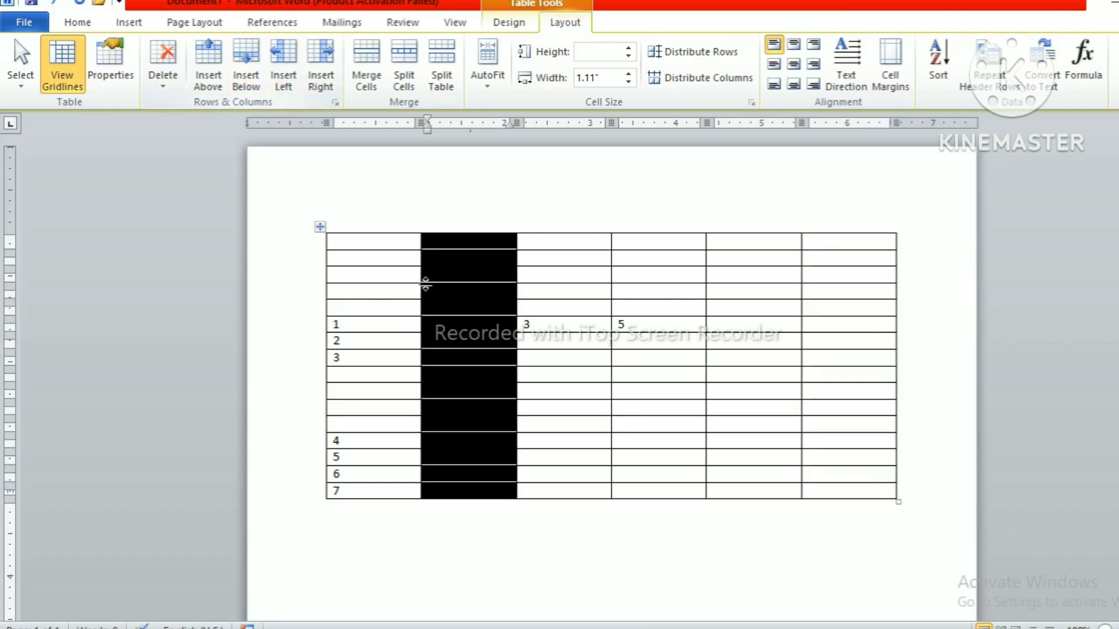
pyautogui.click(460, 321)
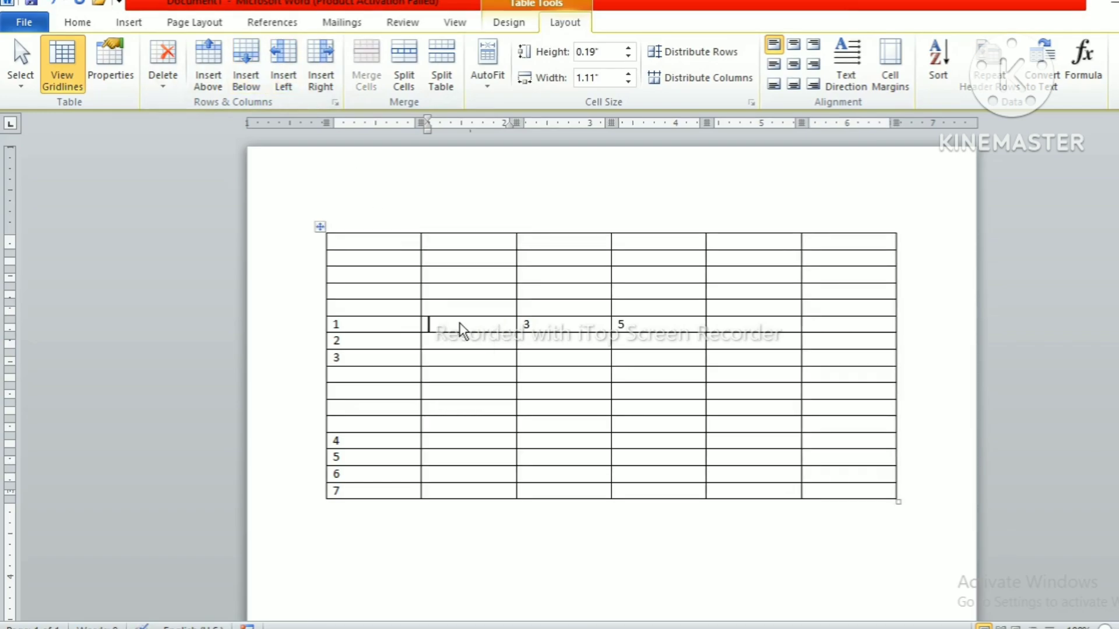
pyautogui.write('2')
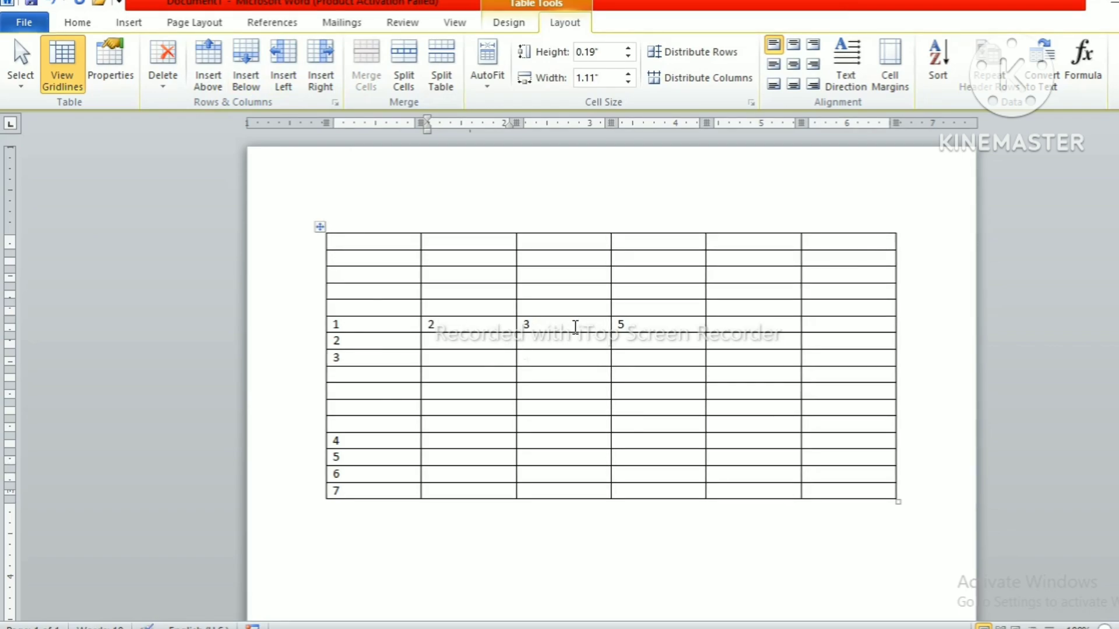
# Insert a column between the values 3 and 5 and enter 4 in that row's new cell.
pyautogui.click(322, 78)
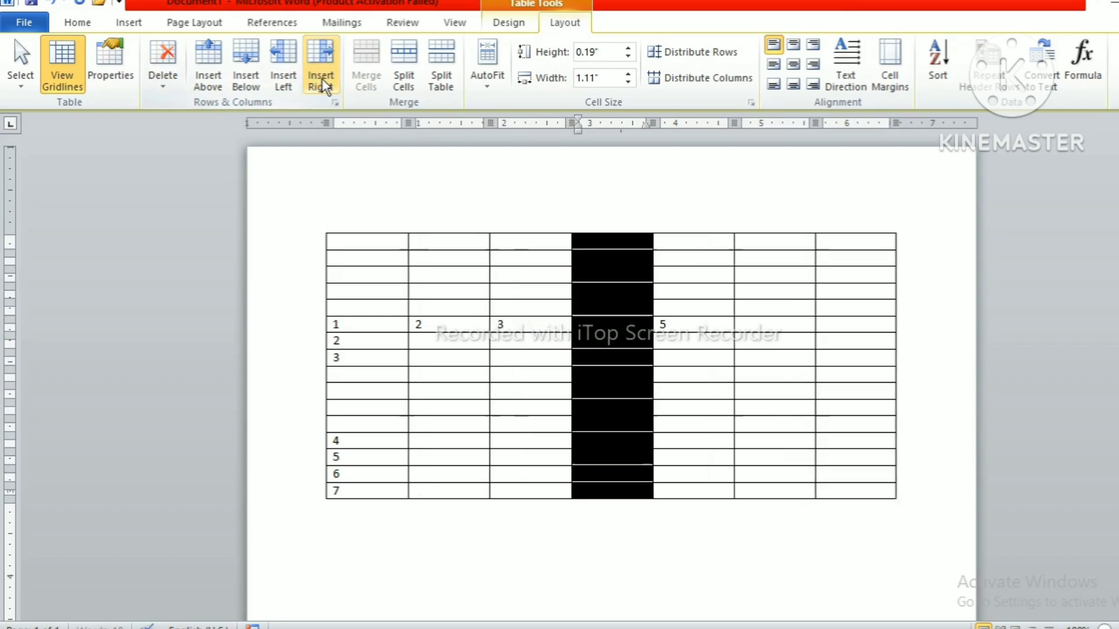
pyautogui.click(624, 324)
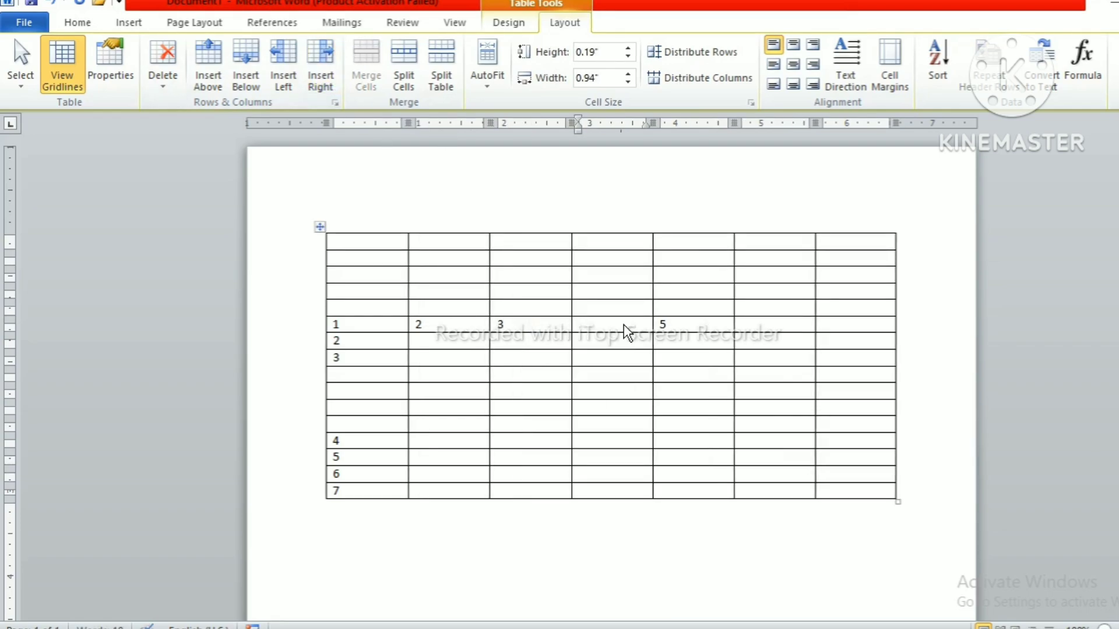
pyautogui.write('4')
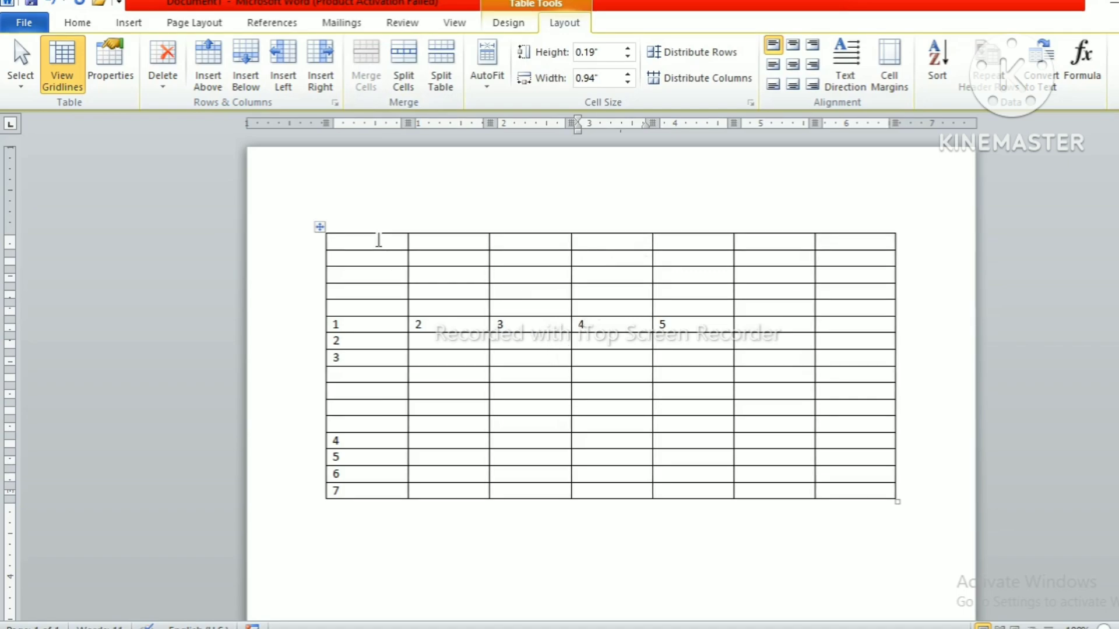
# Merge all cells of the table's first row and fill the merged cell with a long line of random letters.
pyautogui.moveTo(379, 240); pyautogui.dragTo(833, 249)
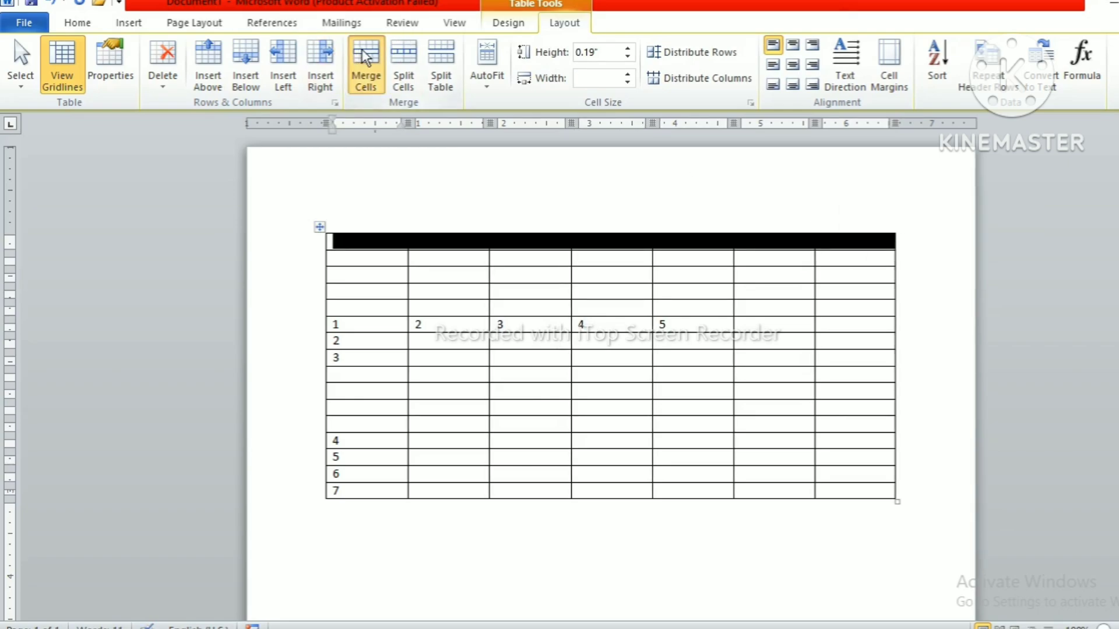
pyautogui.click(364, 57)
pyautogui.click(481, 245)
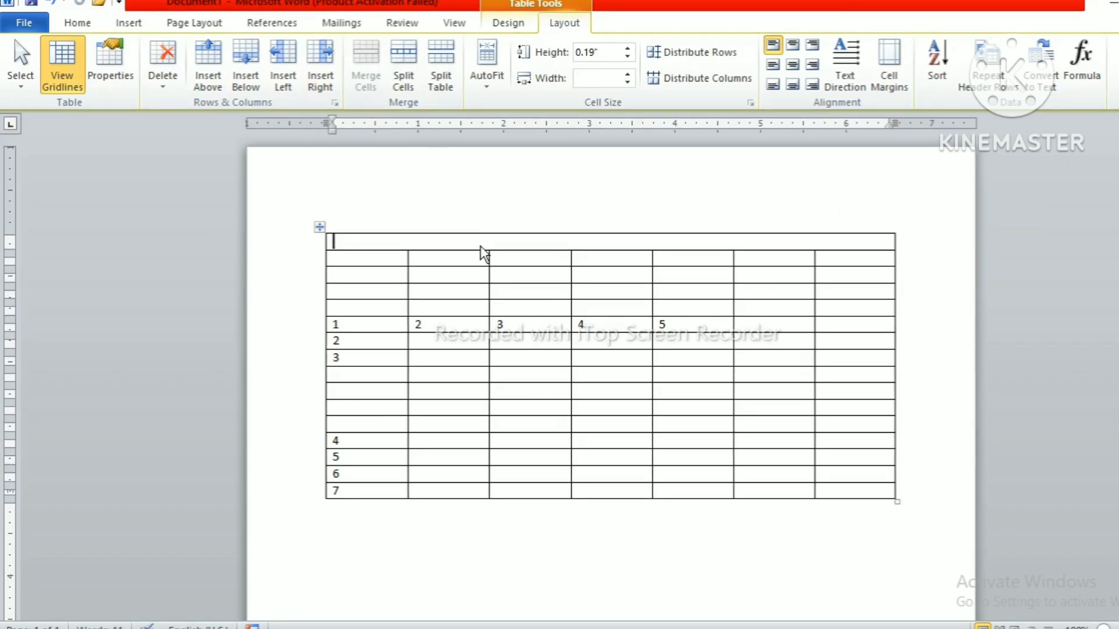
pyautogui.write('Mszlksdmkl,asdlkfjalskdfmklsjdflkamsdfkljaklsdfmlksjflmsdfkla')
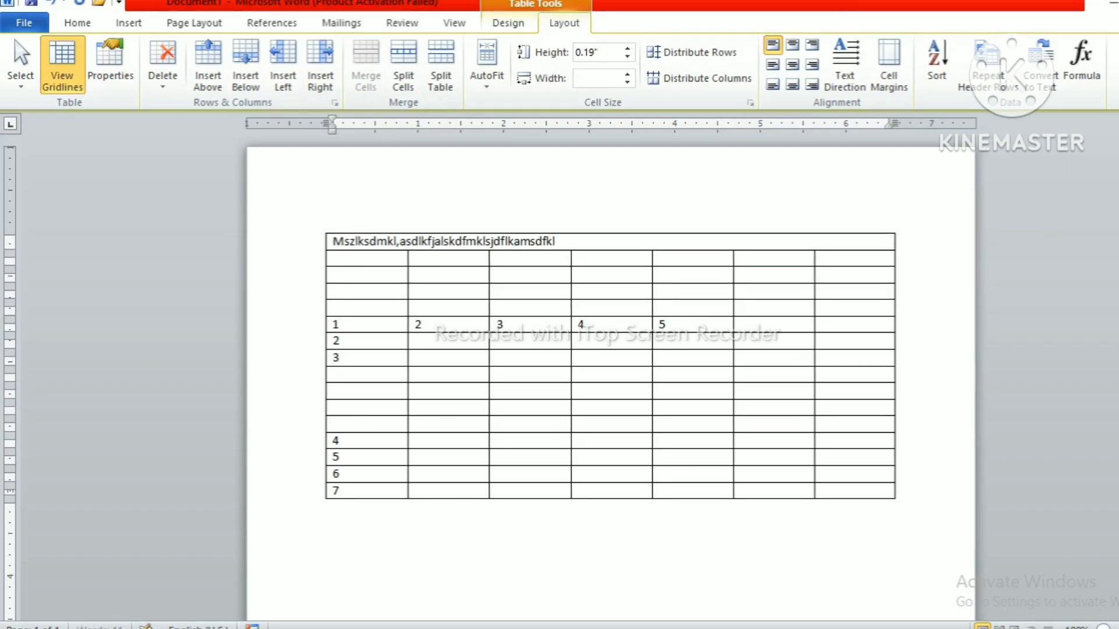
pyautogui.write('laksdflasdflamdlajdlfkald')
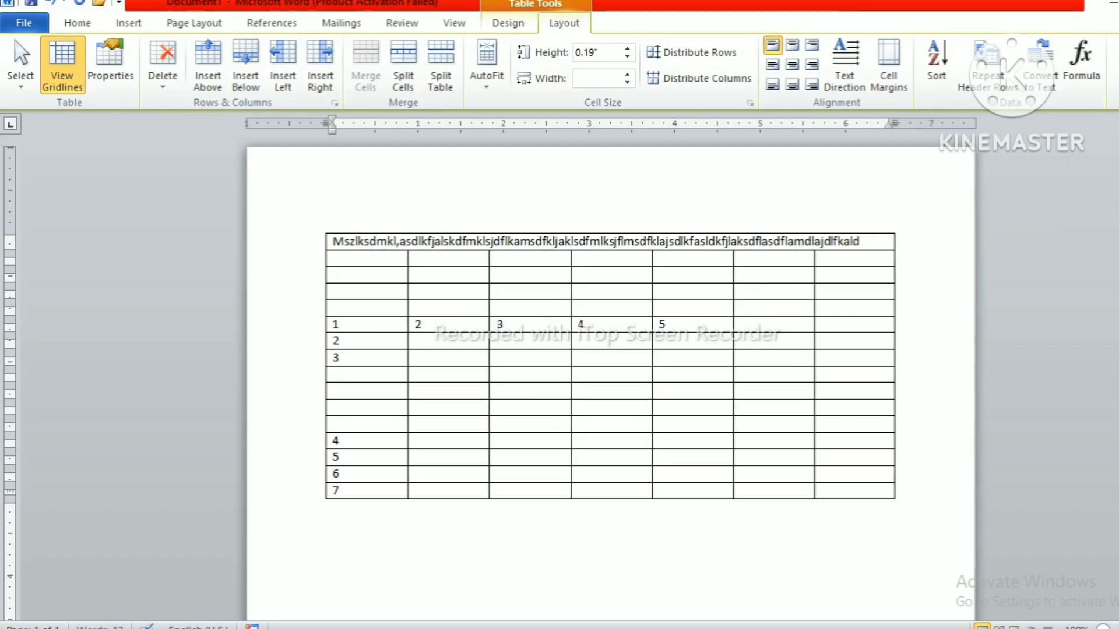
# Enter long filler text in the fourth cell of the row starting with 3 and trim it to hsbb.
pyautogui.click(592, 360)
pyautogui.write('hsbbsdjbasdb')
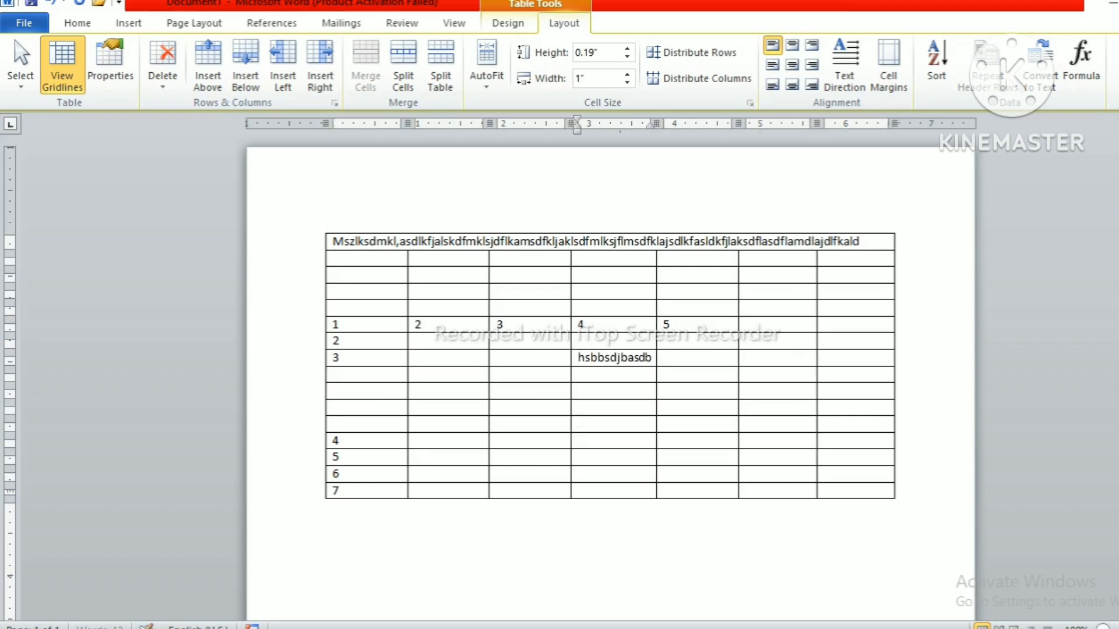
pyautogui.write('jasbdkjBSDKJasdjkANSKDNsdknAKSNDlksa')
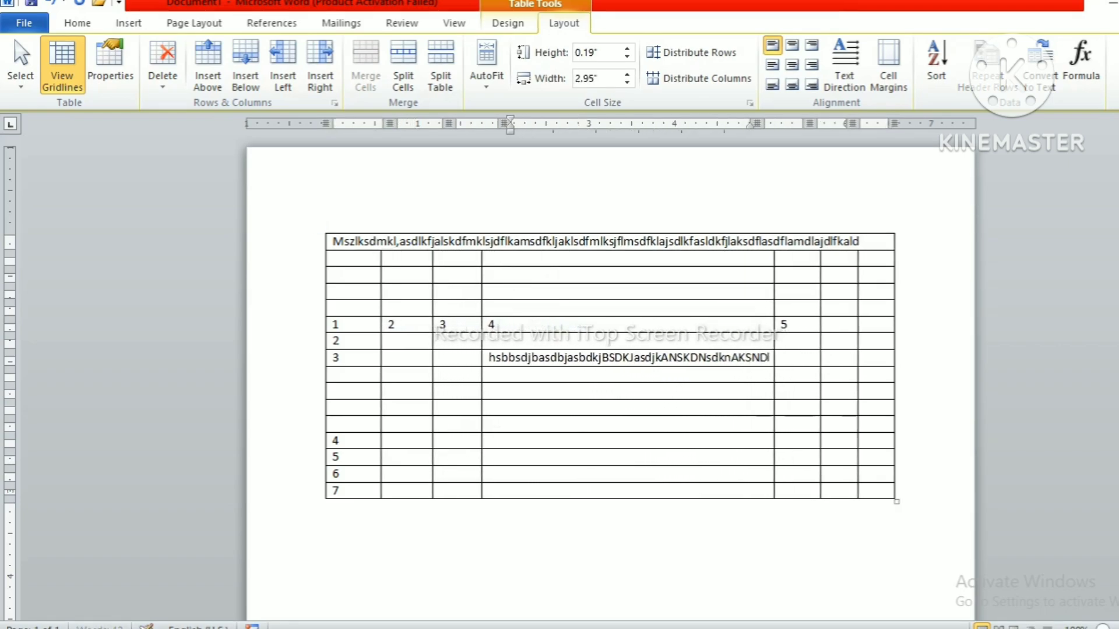
pyautogui.press('BackSpace')
pyautogui.press('BackSpace')
pyautogui.press('BackSpace')
pyautogui.press('BackSpace')
pyautogui.press('BackSpace')
pyautogui.press('BackSpace')
pyautogui.press('BackSpace')
pyautogui.press('BackSpace')
pyautogui.press('BackSpace')
pyautogui.press('BackSpace')
pyautogui.press('BackSpace')
pyautogui.press('BackSpace')
pyautogui.press('BackSpace')
pyautogui.press('BackSpace')
pyautogui.press('BackSpace')
pyautogui.press('BackSpace')
pyautogui.press('BackSpace')
pyautogui.press('BackSpace')
pyautogui.press('BackSpace')
pyautogui.press('BackSpace')
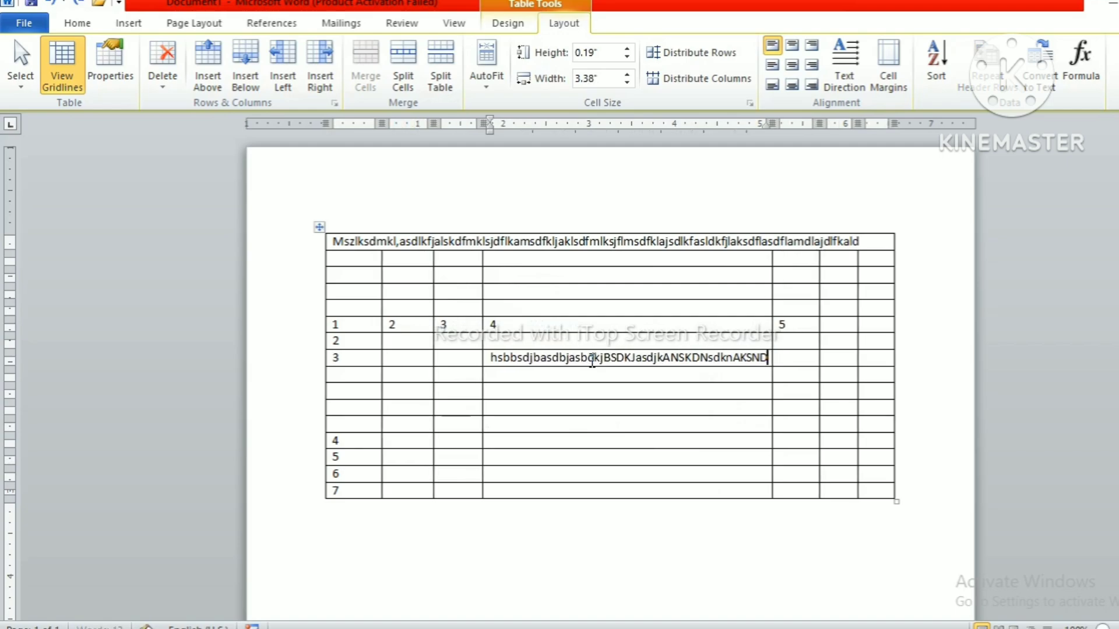
pyautogui.press('BackSpace')
pyautogui.press('BackSpace')
pyautogui.press('BackSpace')
pyautogui.press('BackSpace')
pyautogui.press('BackSpace')
pyautogui.press('BackSpace')
pyautogui.press('BackSpace')
pyautogui.press('BackSpace')
pyautogui.press('BackSpace')
pyautogui.press('BackSpace')
pyautogui.press('BackSpace')
pyautogui.press('BackSpace')
pyautogui.press('BackSpace')
pyautogui.press('BackSpace')
pyautogui.press('BackSpace')
pyautogui.press('BackSpace')
pyautogui.press('BackSpace')
pyautogui.press('BackSpace')
pyautogui.press('BackSpace')
pyautogui.press('BackSpace')
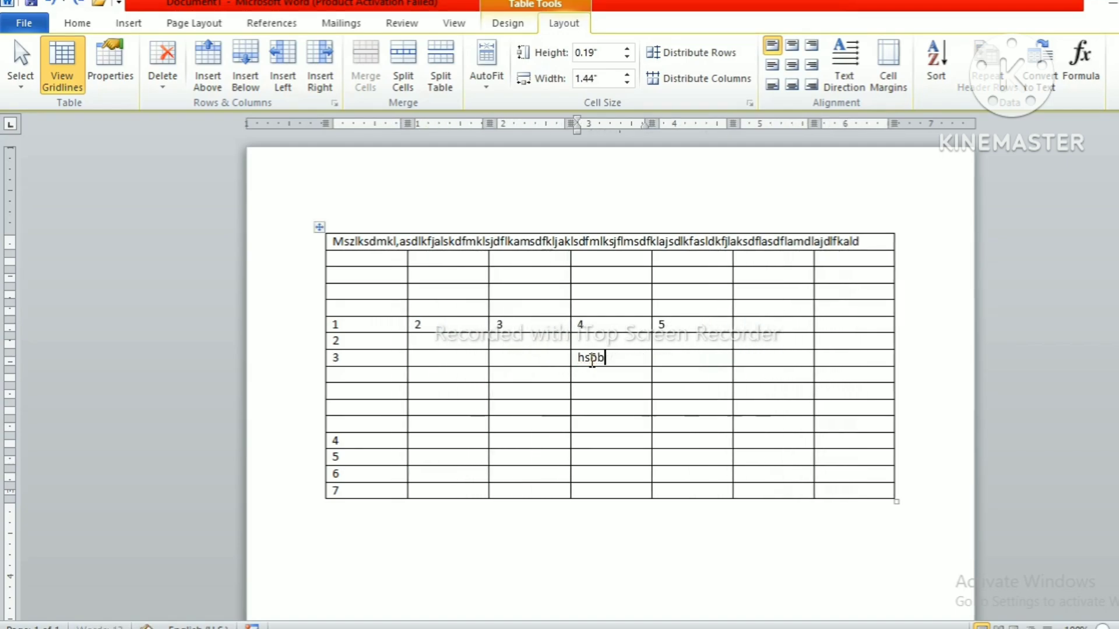
# Split the cell beside hsbb into 3 columns and 3 rows.
pyautogui.click(701, 355)
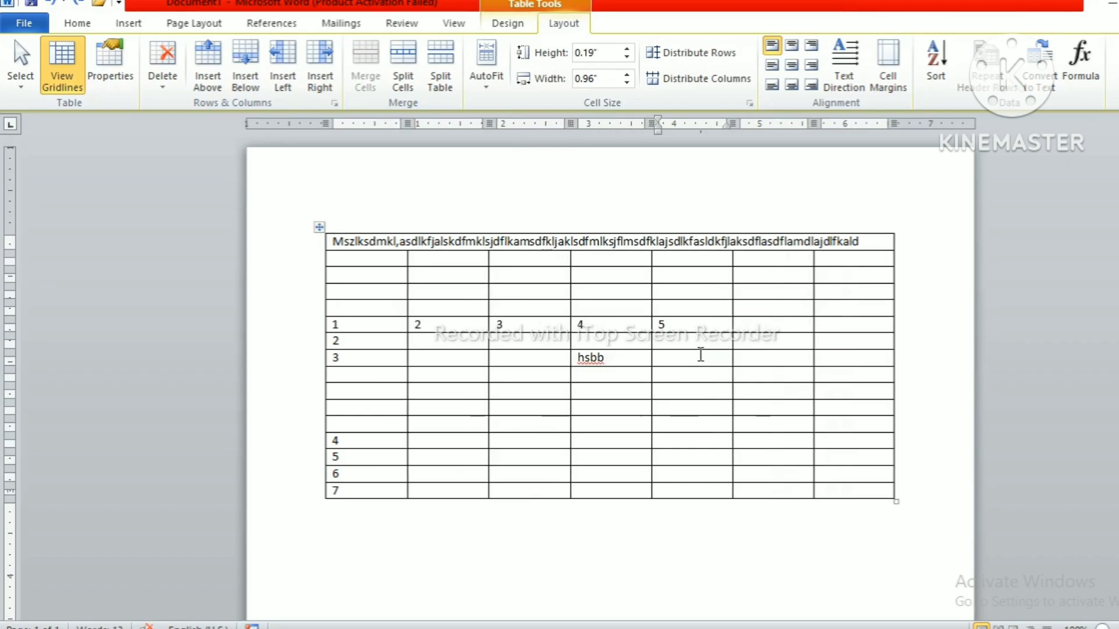
pyautogui.click(413, 83)
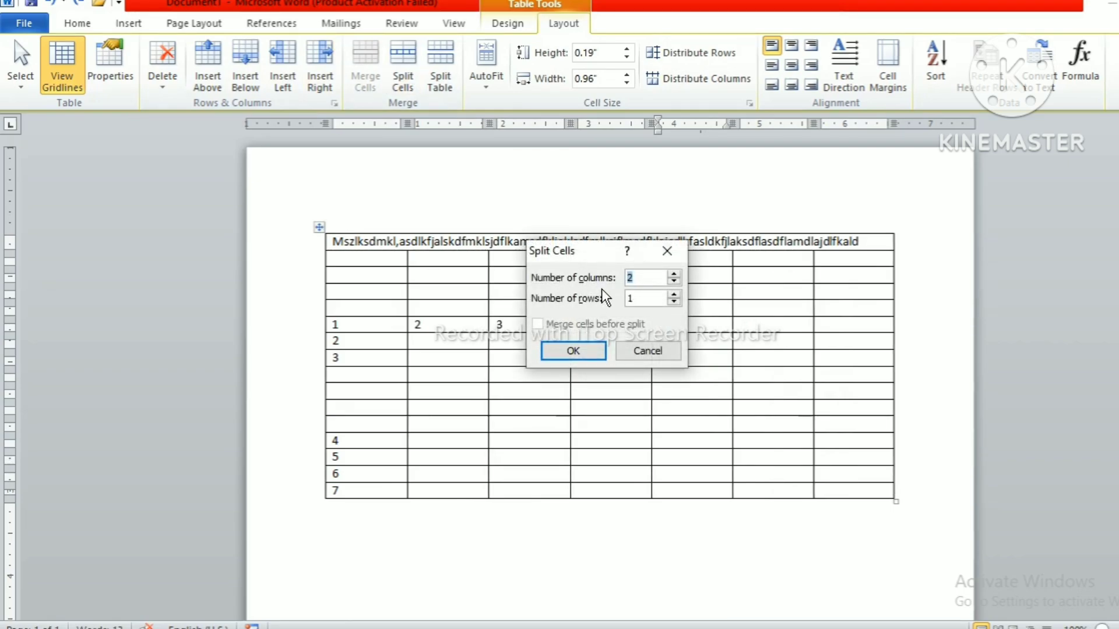
pyautogui.press('BackSpace')
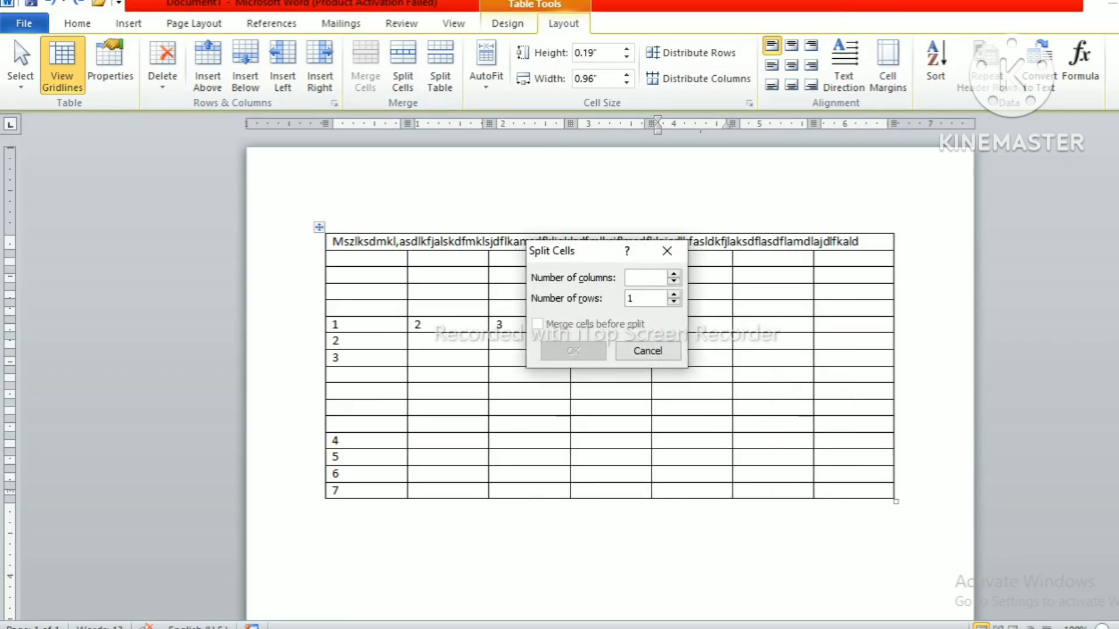
pyautogui.write('3')
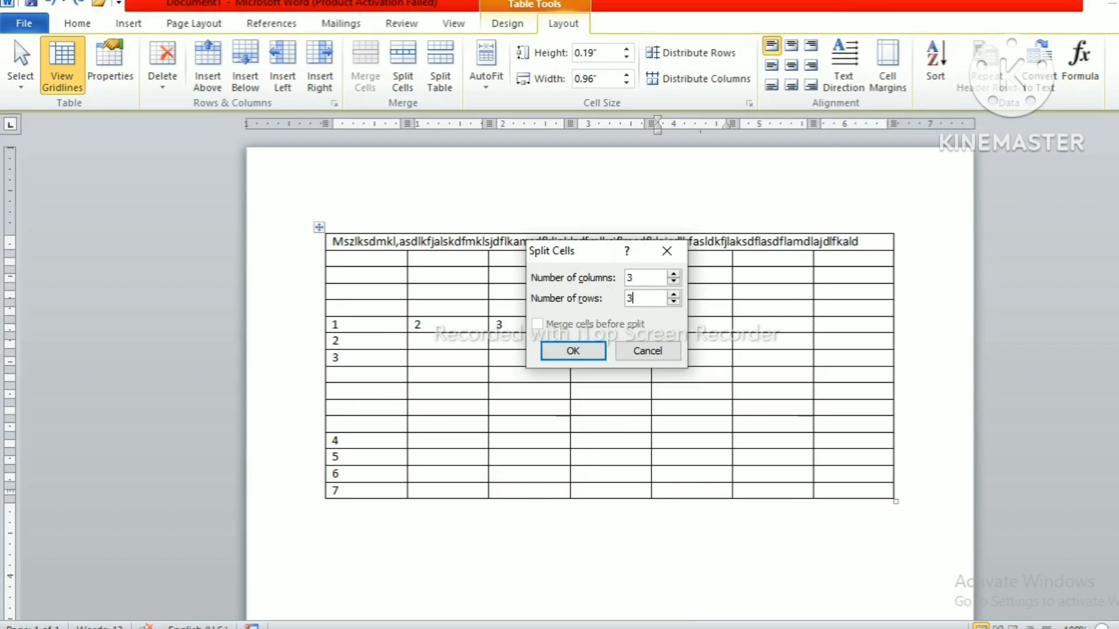
pyautogui.click(563, 357)
pyautogui.click(679, 395)
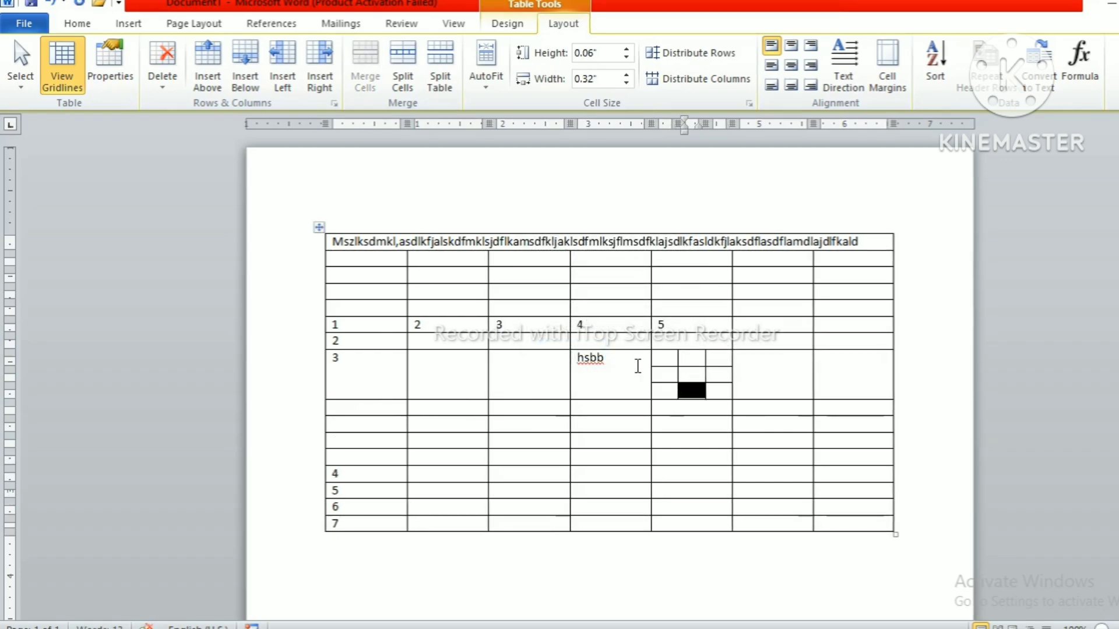
# Enter 1, 2 and 3 across the first row of the small split cells beside hsbb.
pyautogui.click(664, 363)
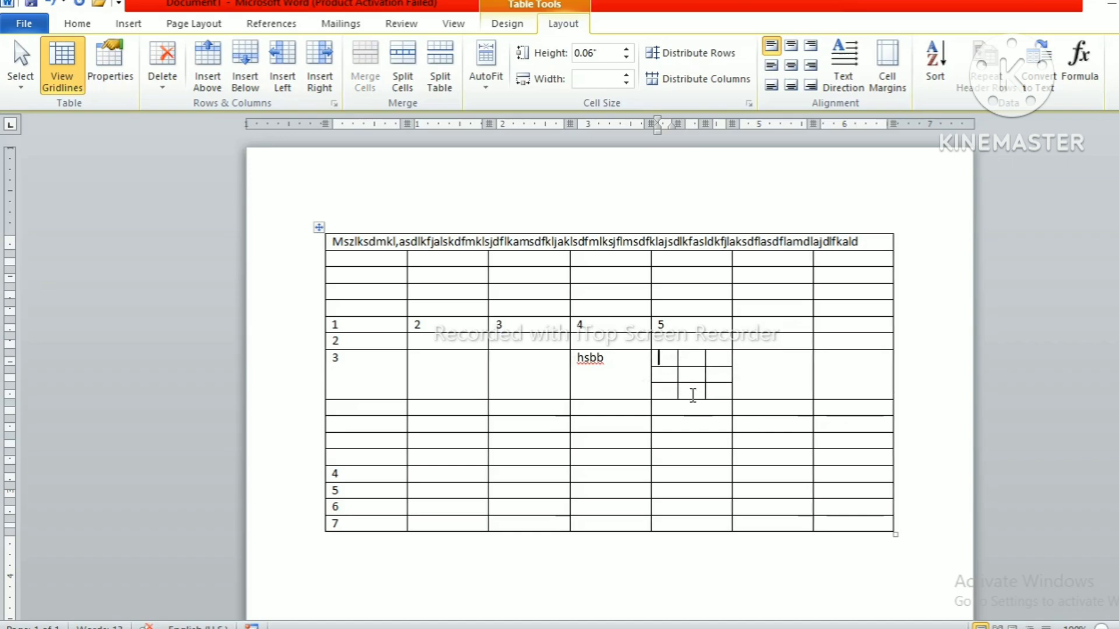
pyautogui.write('1')
pyautogui.press('Tab')
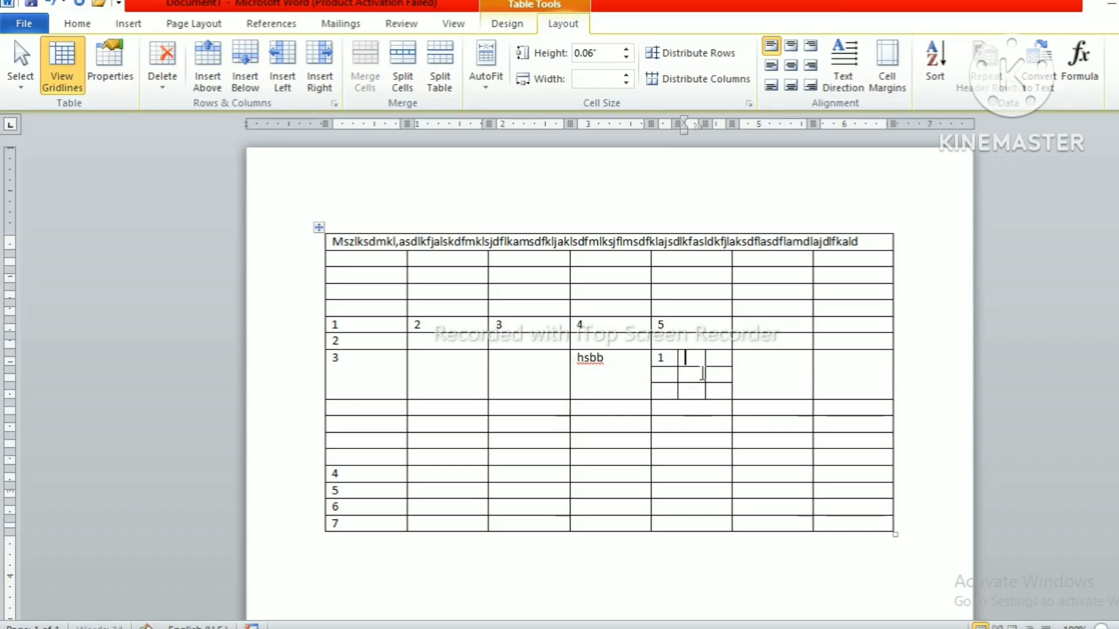
pyautogui.write('2')
pyautogui.press('Tab')
pyautogui.write('2')
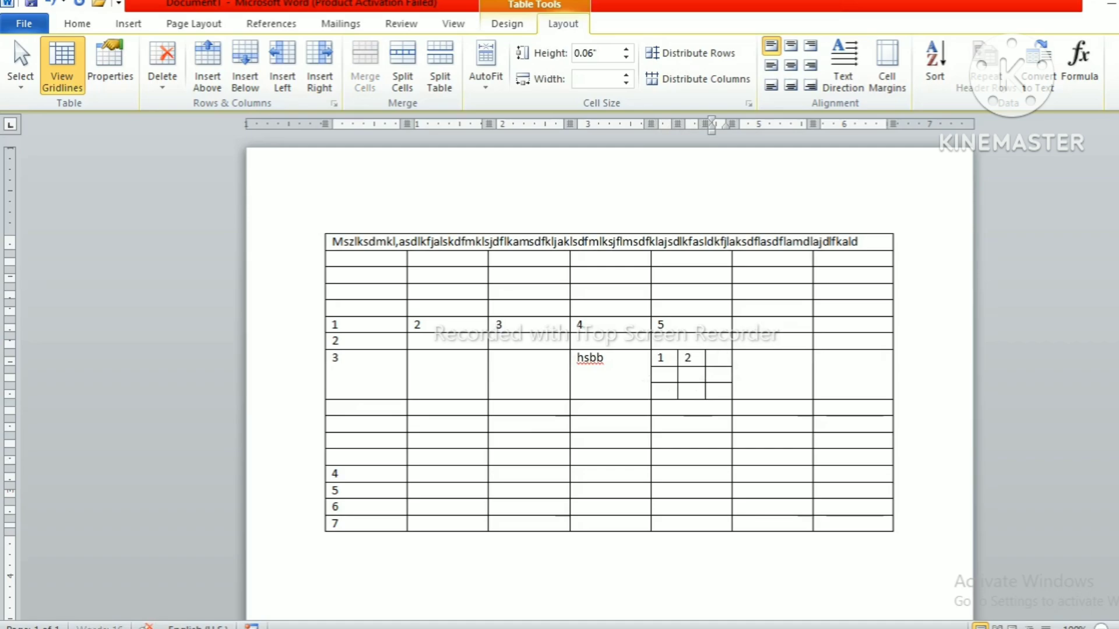
pyautogui.write('3')
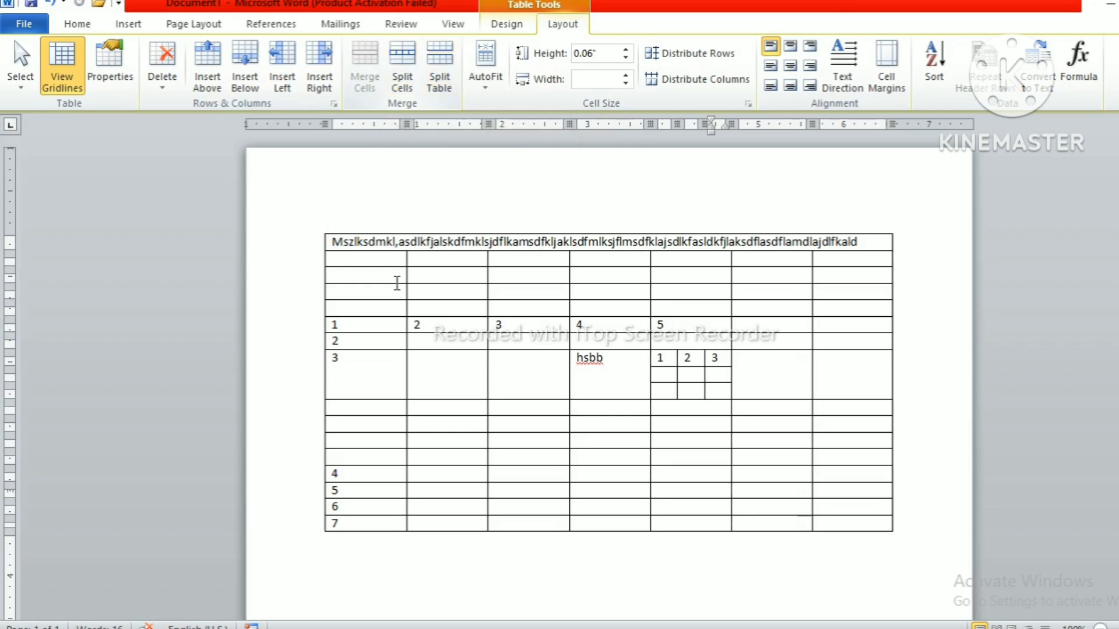
# Split the table below the row starting with 3 and place the cursor in the second table's first cell.
pyautogui.click(362, 412)
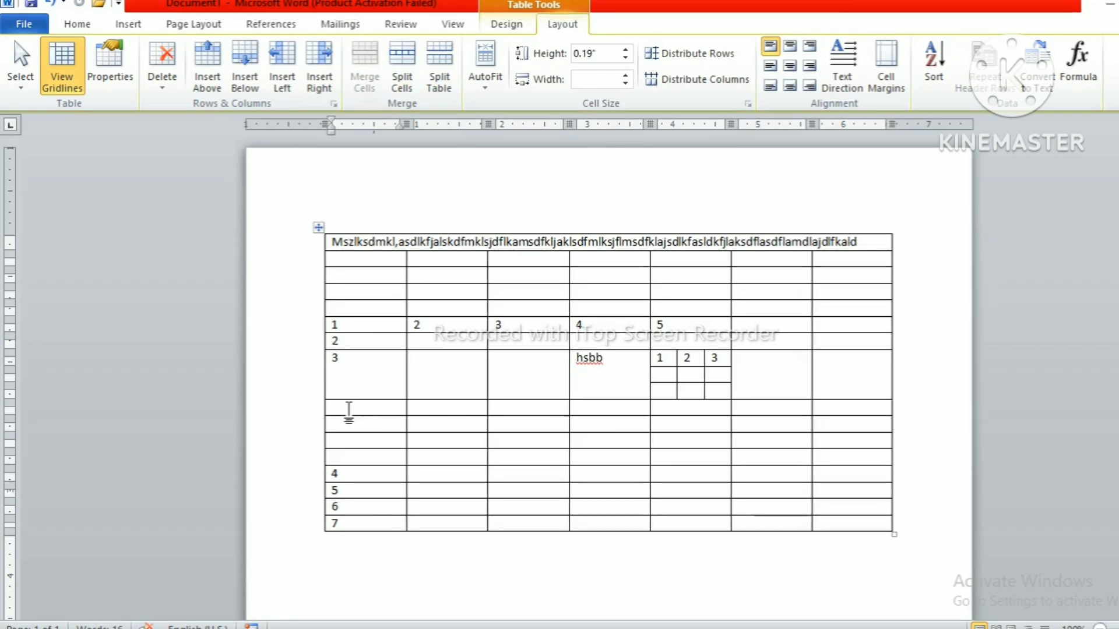
pyautogui.click(440, 79)
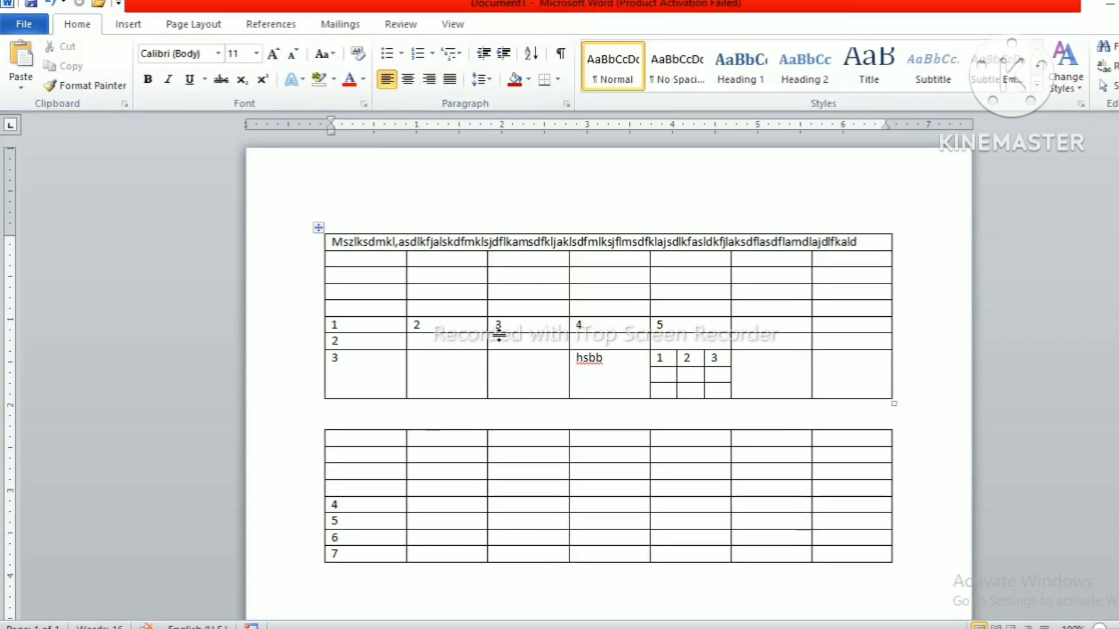
pyautogui.click(374, 437)
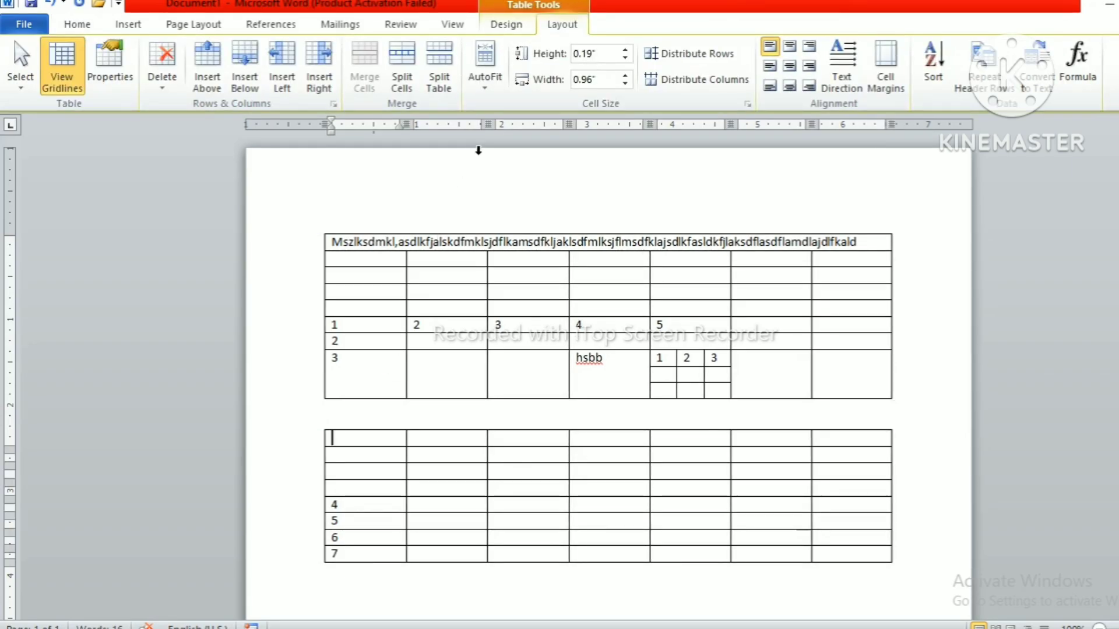
pyautogui.click(346, 417)
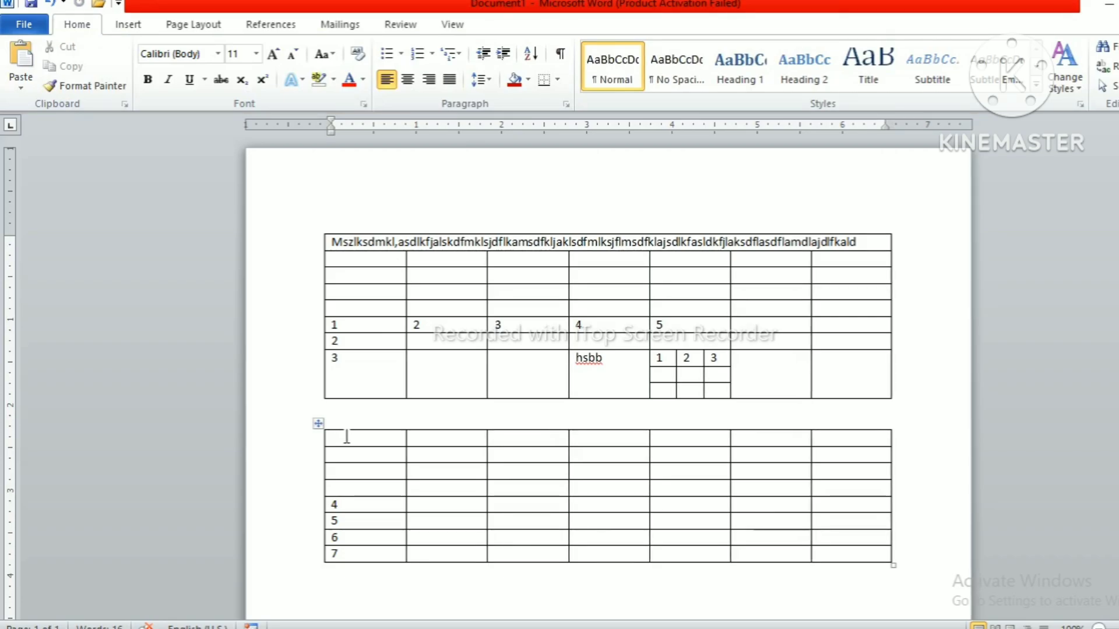
pyautogui.click(347, 437)
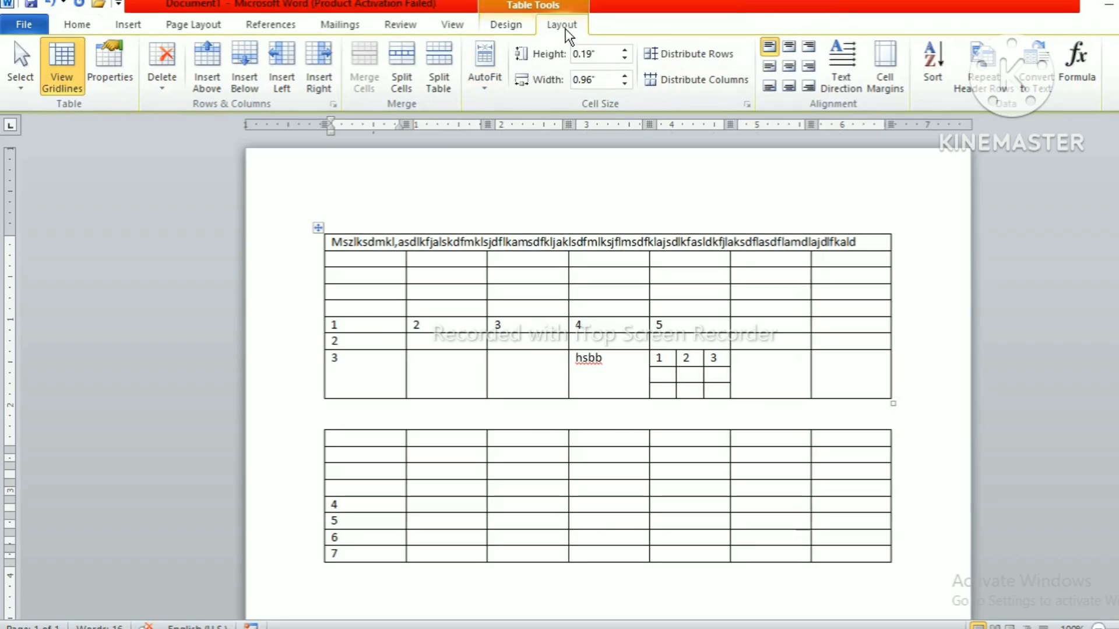
# Increase the height of the second table's first row to 1.5 inches.
pyautogui.click(484, 87)
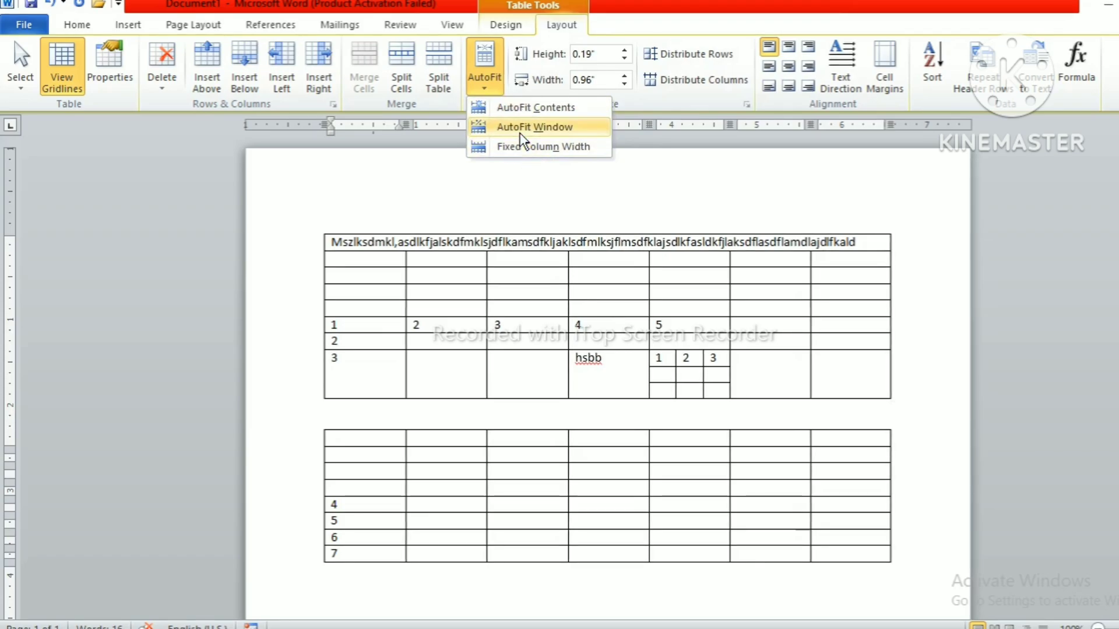
pyautogui.click(626, 51)
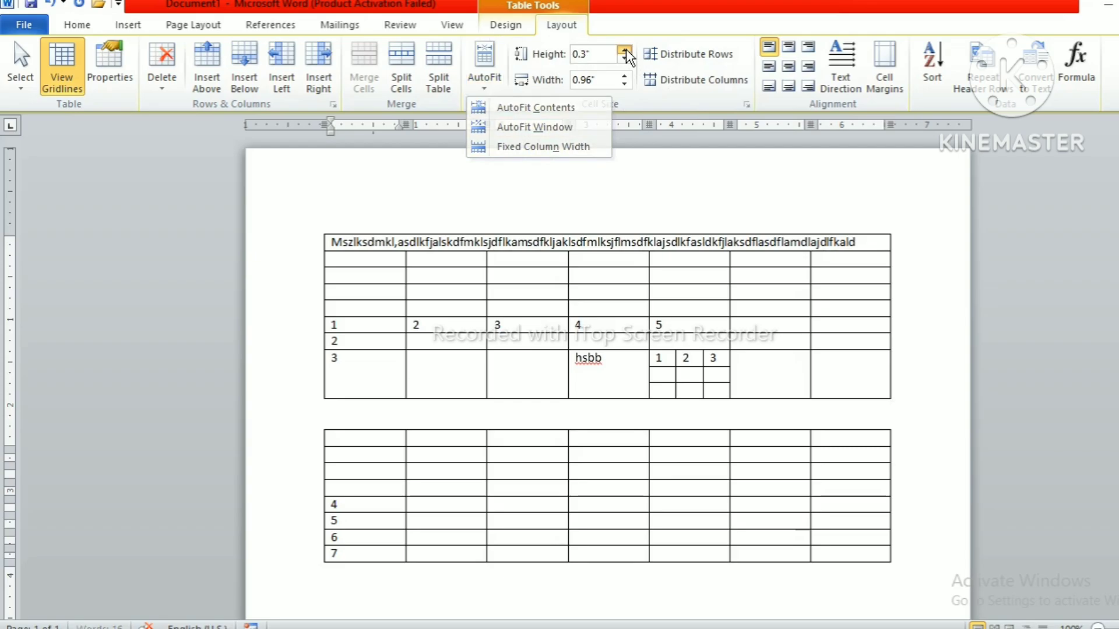
pyautogui.click(626, 50)
pyautogui.click(626, 50)
pyautogui.click(626, 51)
pyautogui.click(626, 51)
pyautogui.click(626, 51)
pyautogui.click(626, 51)
pyautogui.click(626, 51)
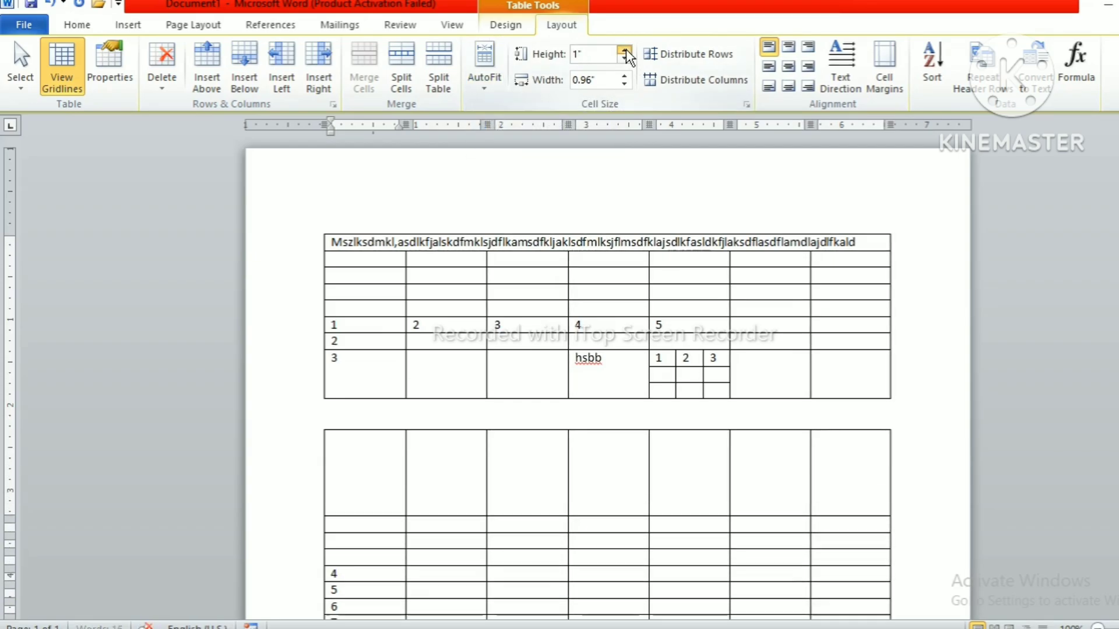
pyautogui.click(626, 51)
pyautogui.click(626, 50)
pyautogui.click(626, 51)
pyautogui.click(626, 51)
pyautogui.click(626, 50)
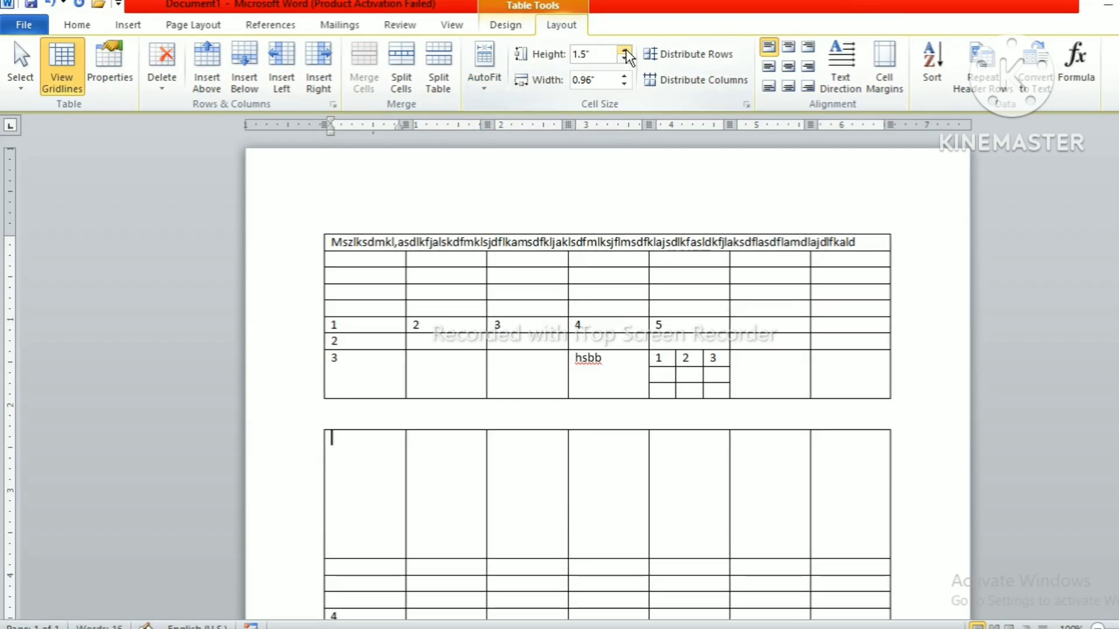
# Reduce the height of the second table's first row to 0.1 inch.
pyautogui.click(624, 59)
pyautogui.click(625, 59)
pyautogui.click(624, 58)
pyautogui.click(625, 59)
pyautogui.click(624, 59)
pyautogui.click(624, 59)
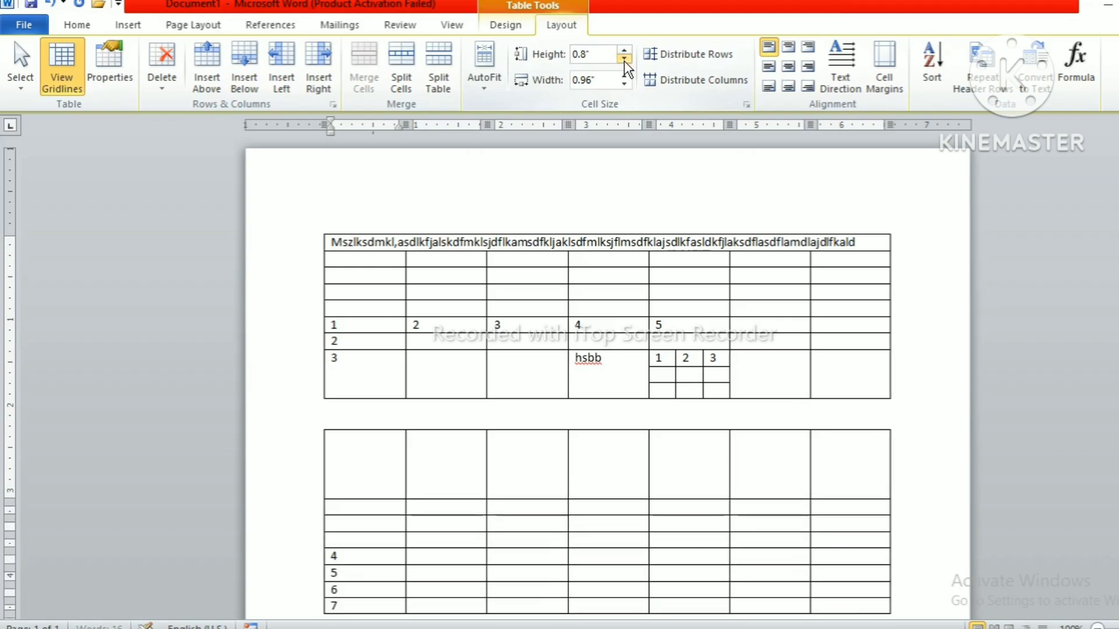
pyautogui.click(624, 59)
pyautogui.click(624, 58)
pyautogui.click(624, 59)
pyautogui.click(624, 59)
pyautogui.click(624, 59)
pyautogui.click(624, 59)
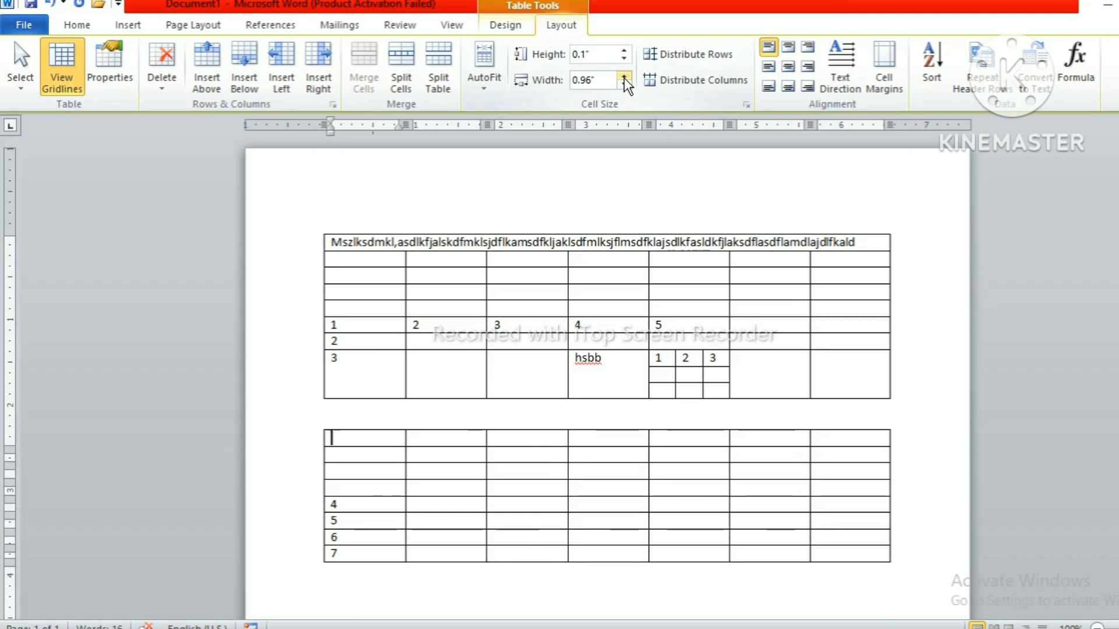
# Widen the second table's first column to about 2 inches.
pyautogui.click(624, 75)
pyautogui.click(625, 75)
pyautogui.click(625, 76)
pyautogui.click(624, 76)
pyautogui.click(624, 76)
pyautogui.click(624, 76)
pyautogui.click(624, 76)
pyautogui.click(624, 76)
pyautogui.click(624, 76)
pyautogui.click(625, 76)
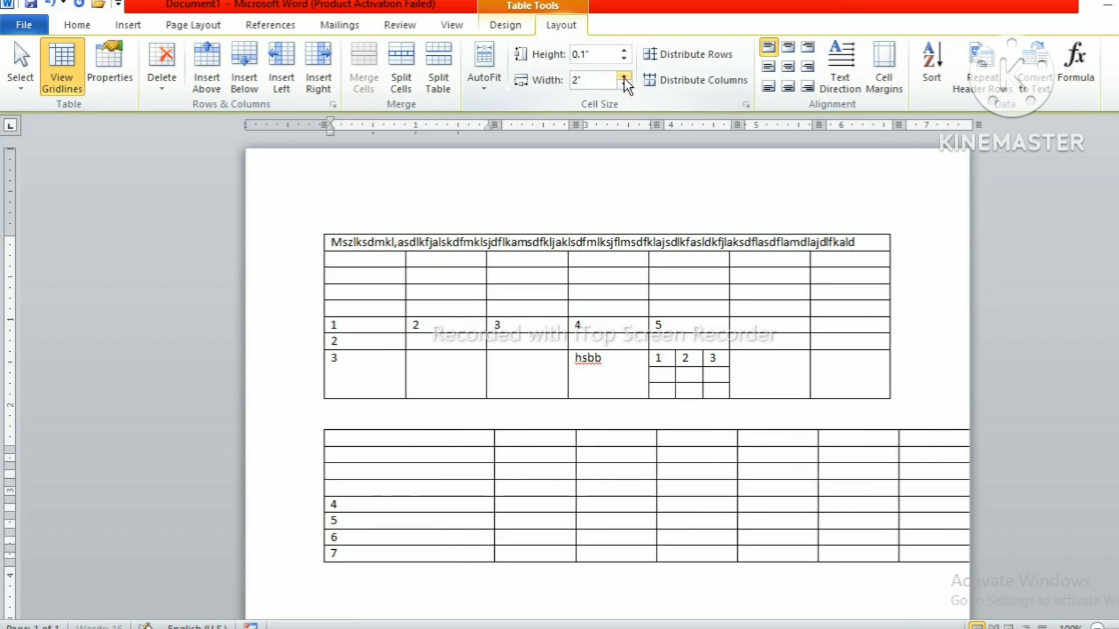
pyautogui.click(624, 76)
pyautogui.click(624, 75)
# Narrow the second table's first column to 1.2 inches and place the cursor in its second row.
pyautogui.click(625, 86)
pyautogui.click(625, 85)
pyautogui.click(624, 85)
pyautogui.click(624, 86)
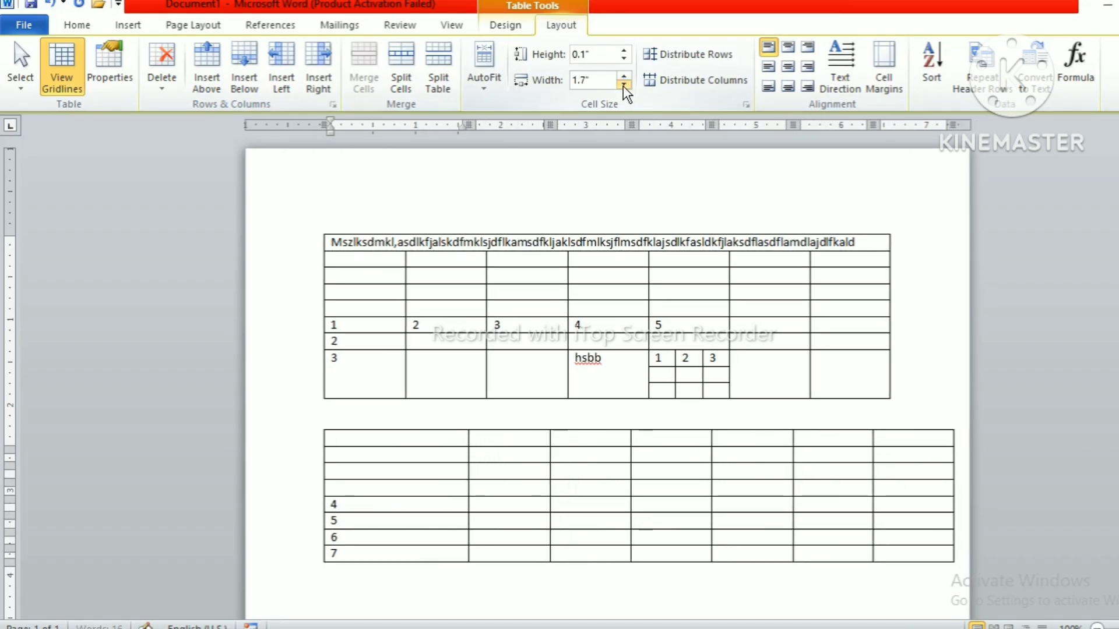
pyautogui.click(624, 85)
pyautogui.click(624, 86)
pyautogui.click(624, 85)
pyautogui.doubleClick(624, 85)
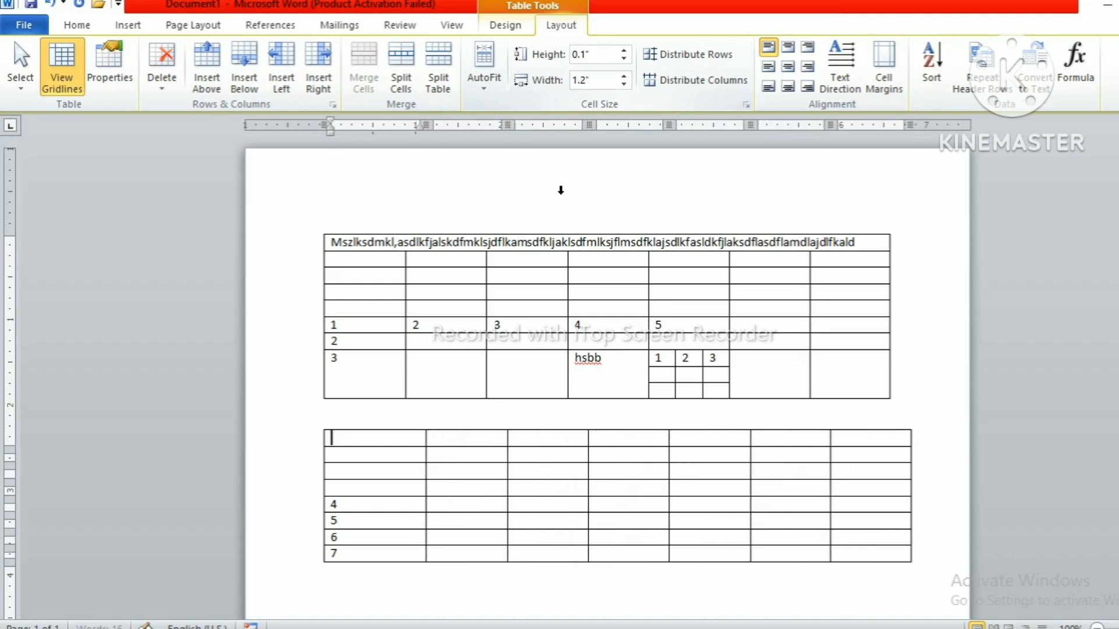
pyautogui.click(414, 460)
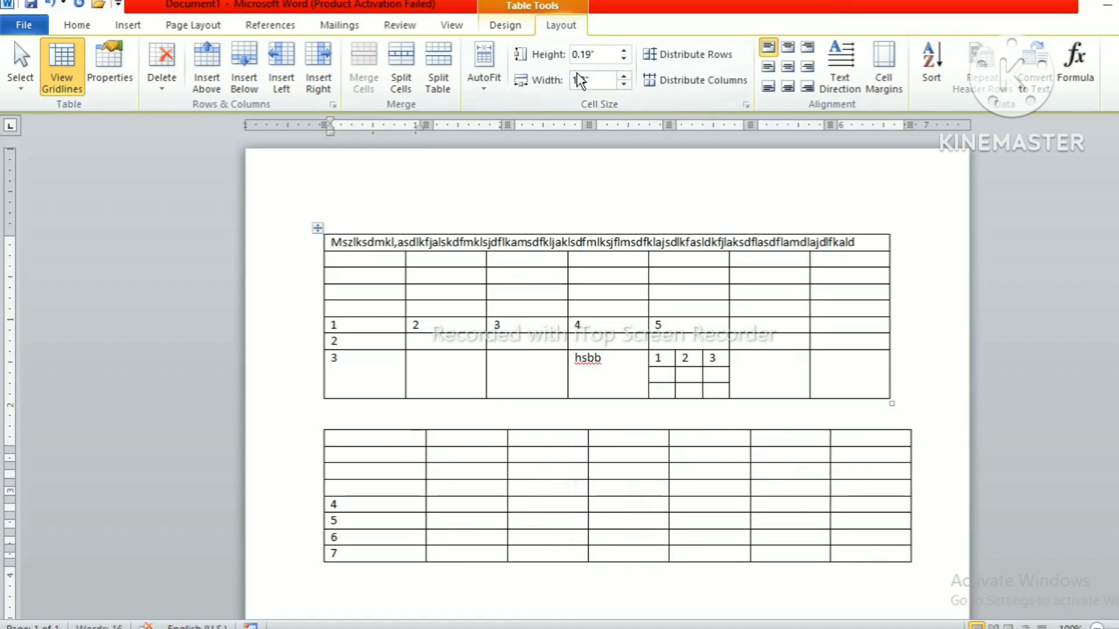
# Set the height of the second table's second row to 0.5 inch.
pyautogui.click(625, 51)
pyautogui.click(624, 51)
pyautogui.click(624, 52)
pyautogui.click(624, 51)
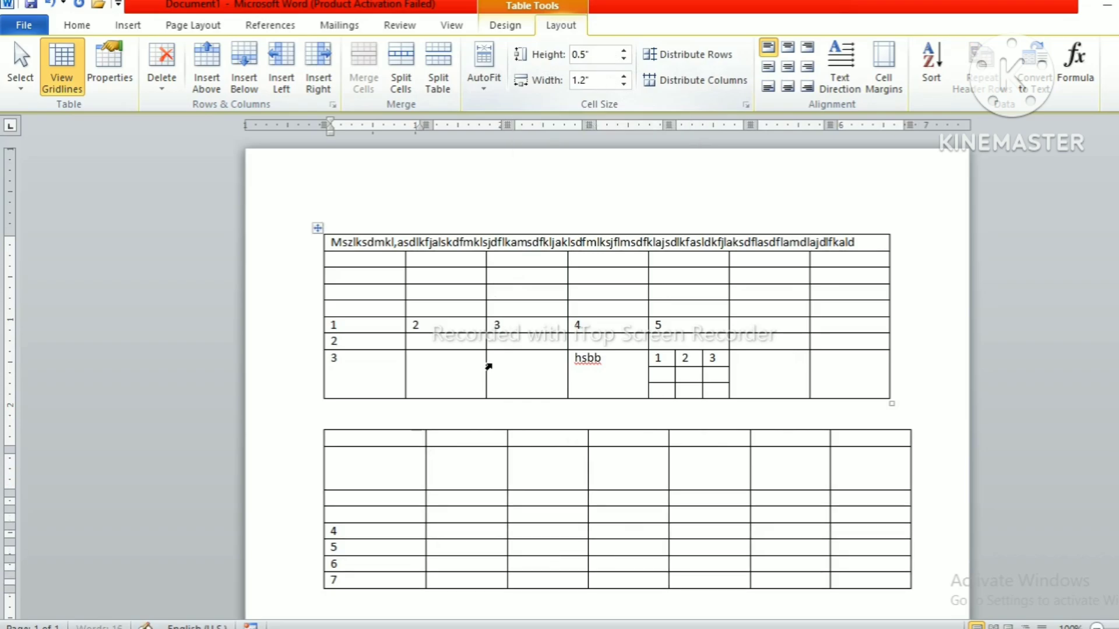
# Set the height of the second table's row labelled 4 to 0.6 inch.
pyautogui.click(394, 533)
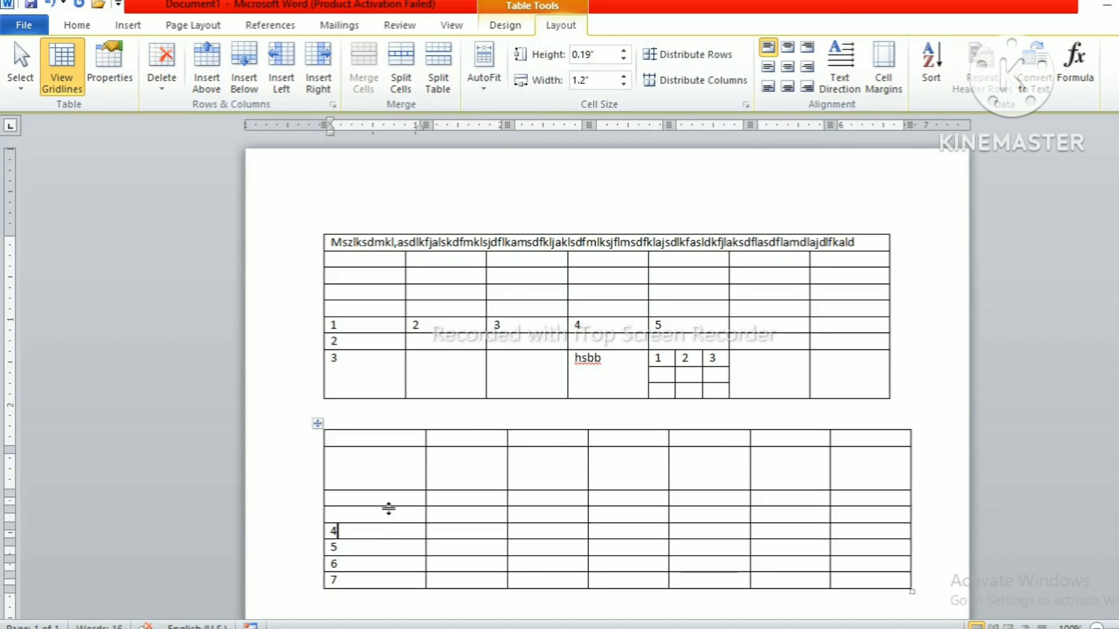
pyautogui.click(625, 50)
pyautogui.click(625, 51)
pyautogui.click(624, 51)
pyautogui.click(625, 51)
pyautogui.click(625, 50)
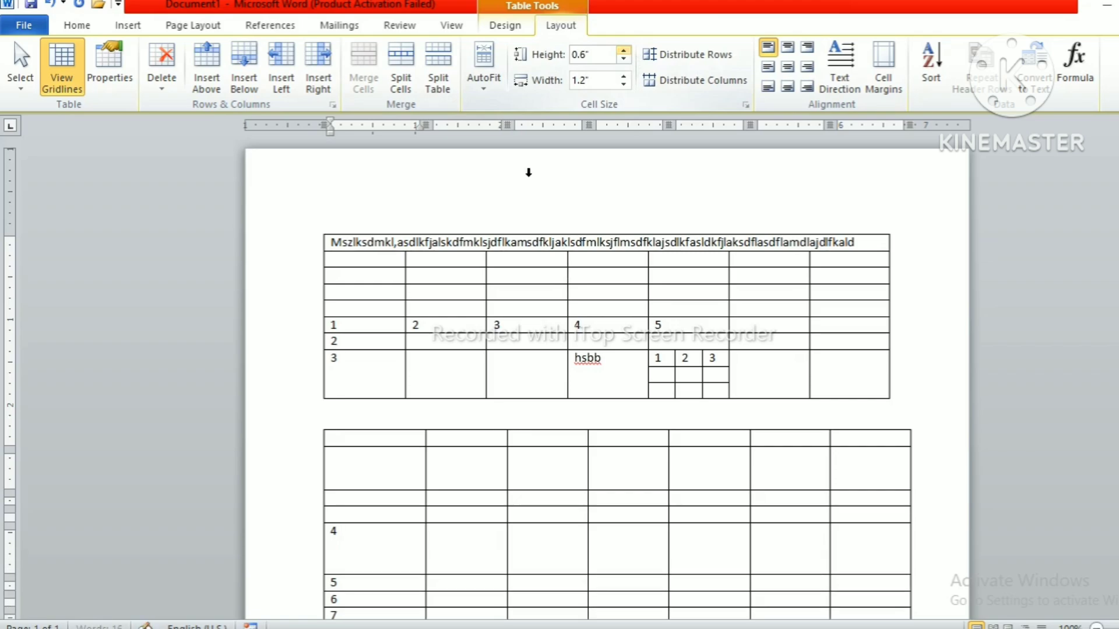
# Set the height of the second table's row labelled 6 to 0.6 inch.
pyautogui.click(368, 602)
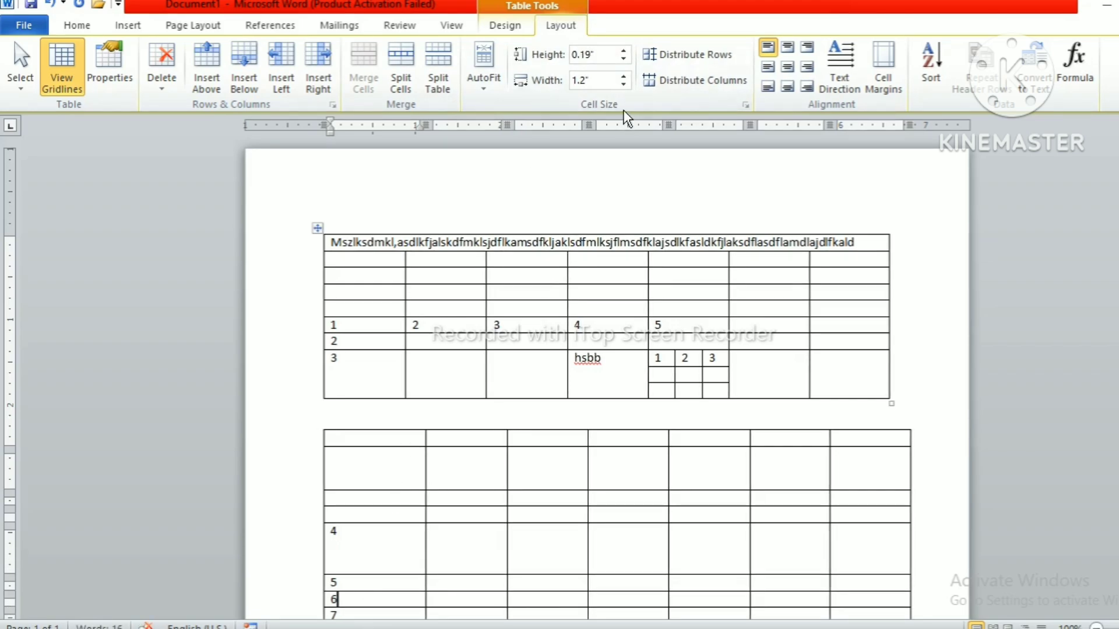
pyautogui.click(628, 51)
pyautogui.click(627, 51)
pyautogui.click(628, 51)
pyautogui.click(628, 51)
pyautogui.click(628, 51)
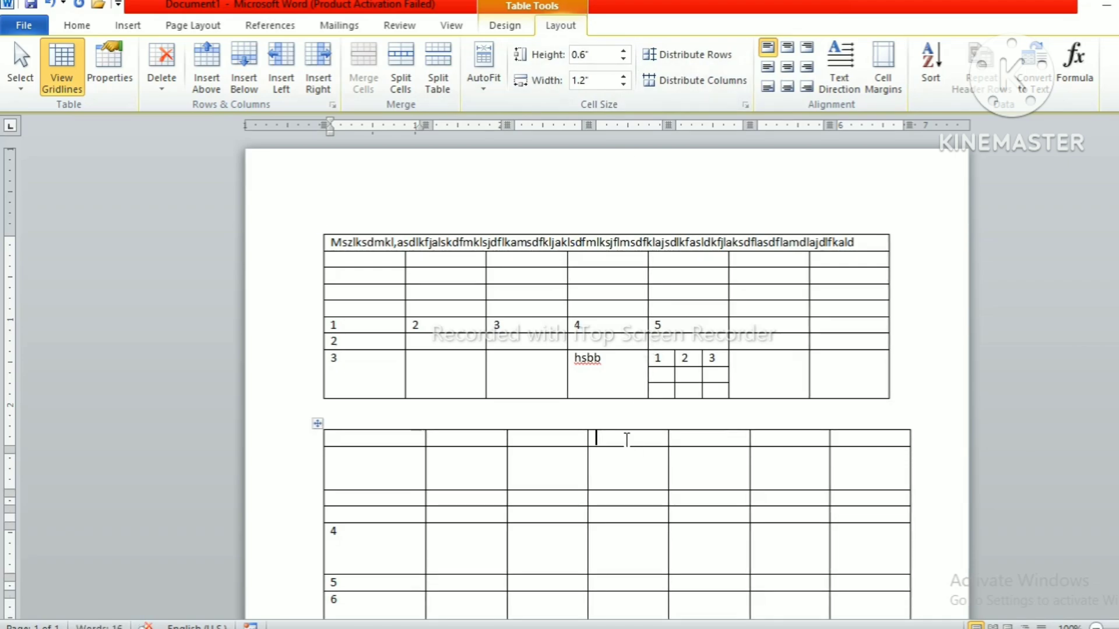
# Widen the second table's fourth column to 1.6 inches.
pyautogui.click(624, 77)
pyautogui.click(624, 77)
pyautogui.click(624, 76)
pyautogui.click(625, 76)
pyautogui.click(624, 77)
pyautogui.click(624, 77)
pyautogui.click(624, 76)
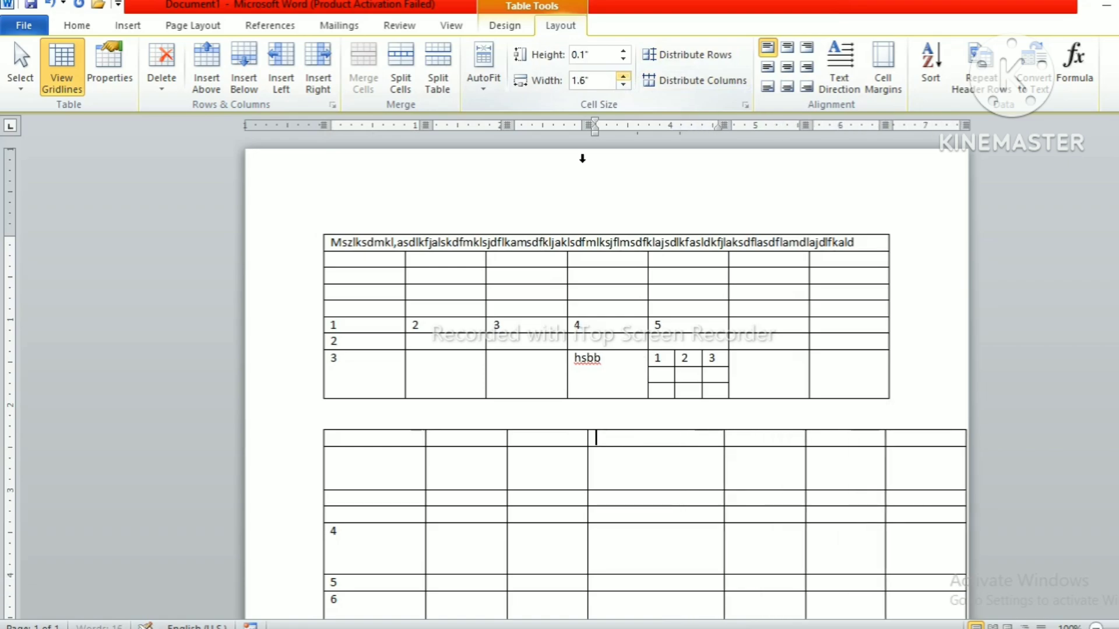
# Widen the second table's second column to 1.4 inches.
pyautogui.click(493, 434)
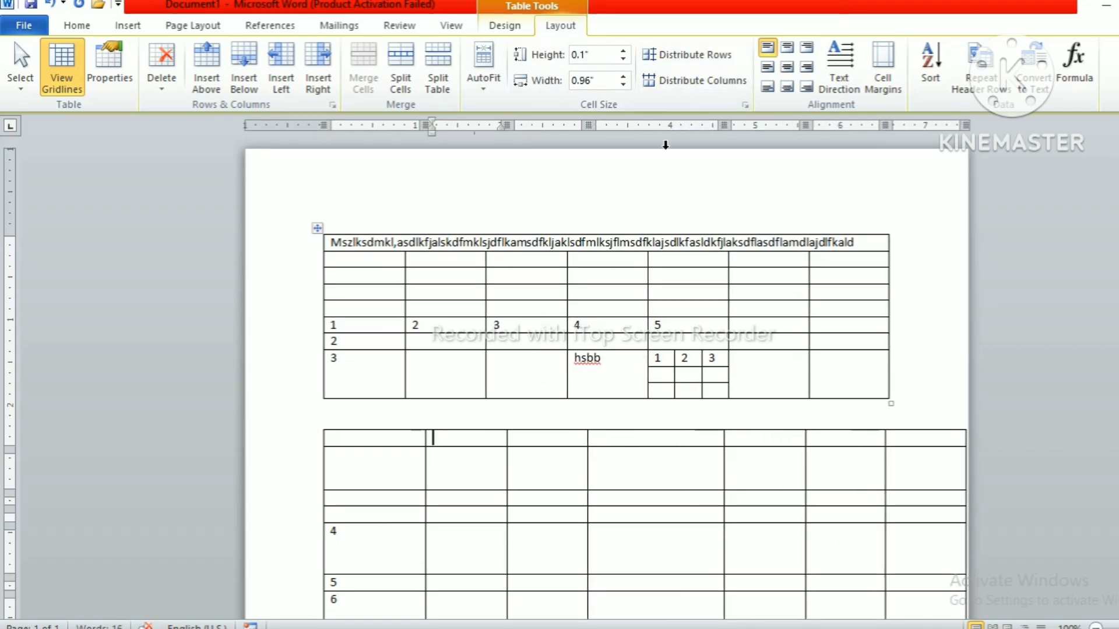
pyautogui.click(623, 77)
pyautogui.click(623, 77)
pyautogui.click(623, 76)
pyautogui.click(623, 76)
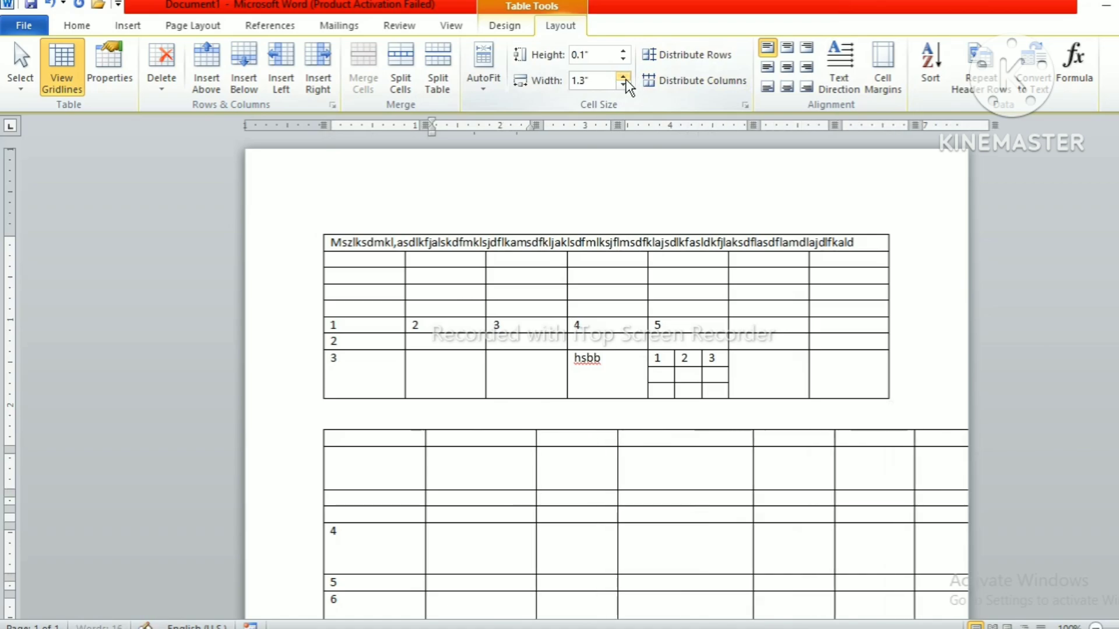
pyautogui.click(623, 76)
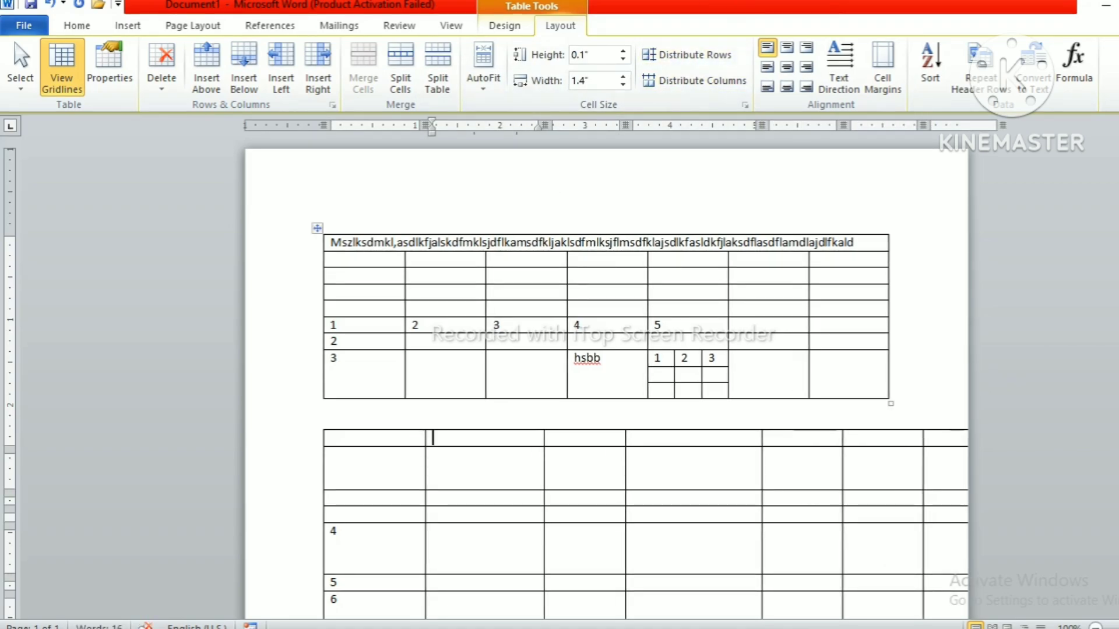
# Distribute the second table's rows and columns evenly so they have equal heights and widths.
pyautogui.scroll(-1, 823, 257)
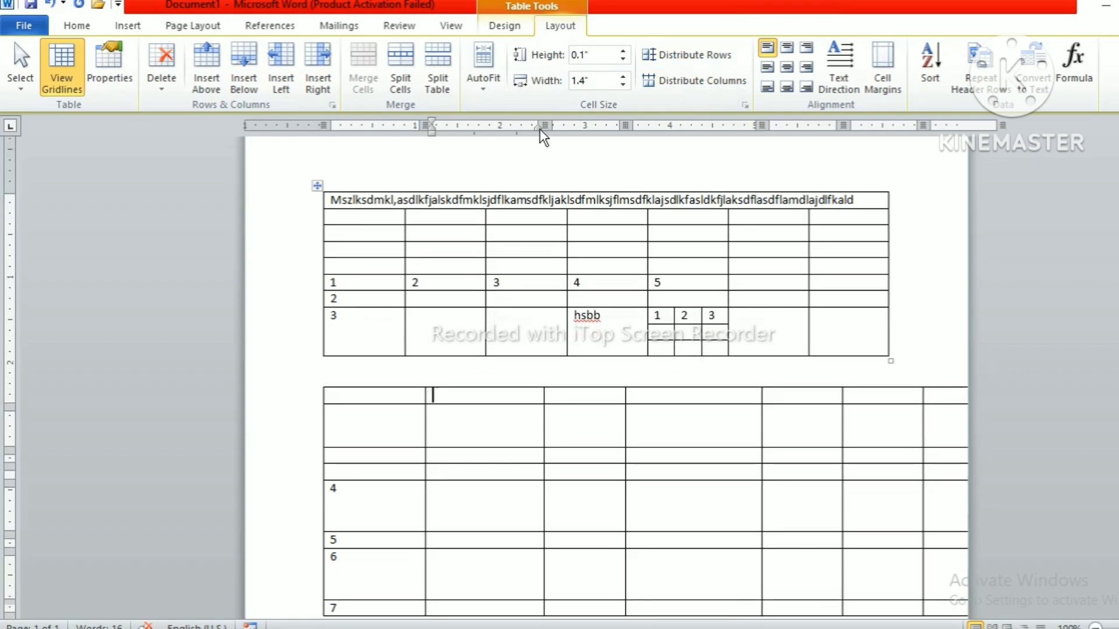
pyautogui.click(683, 54)
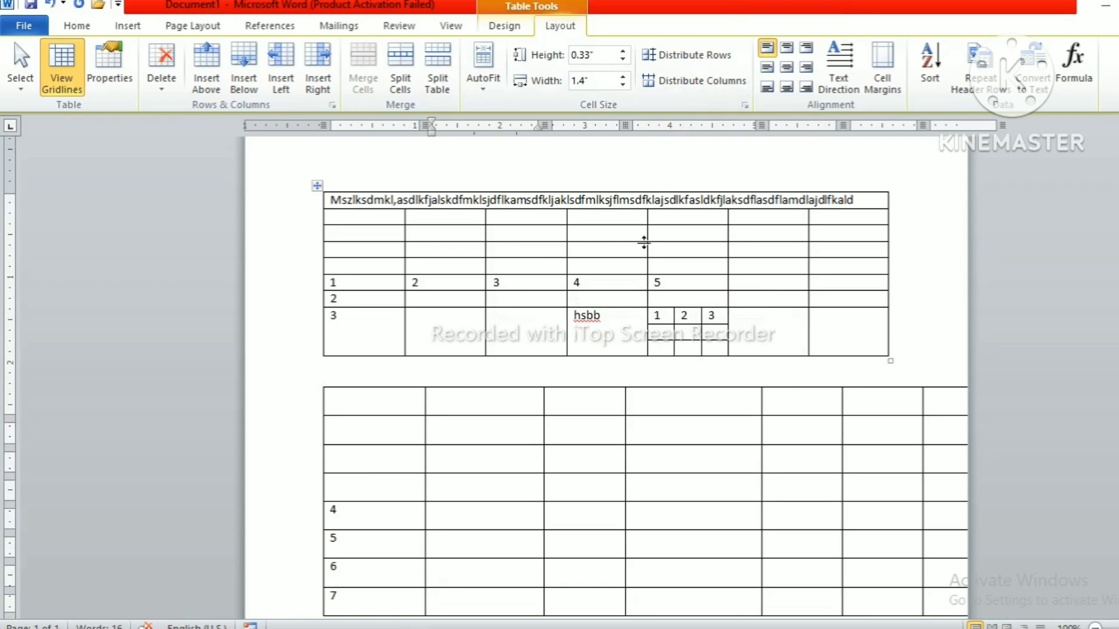
pyautogui.click(692, 78)
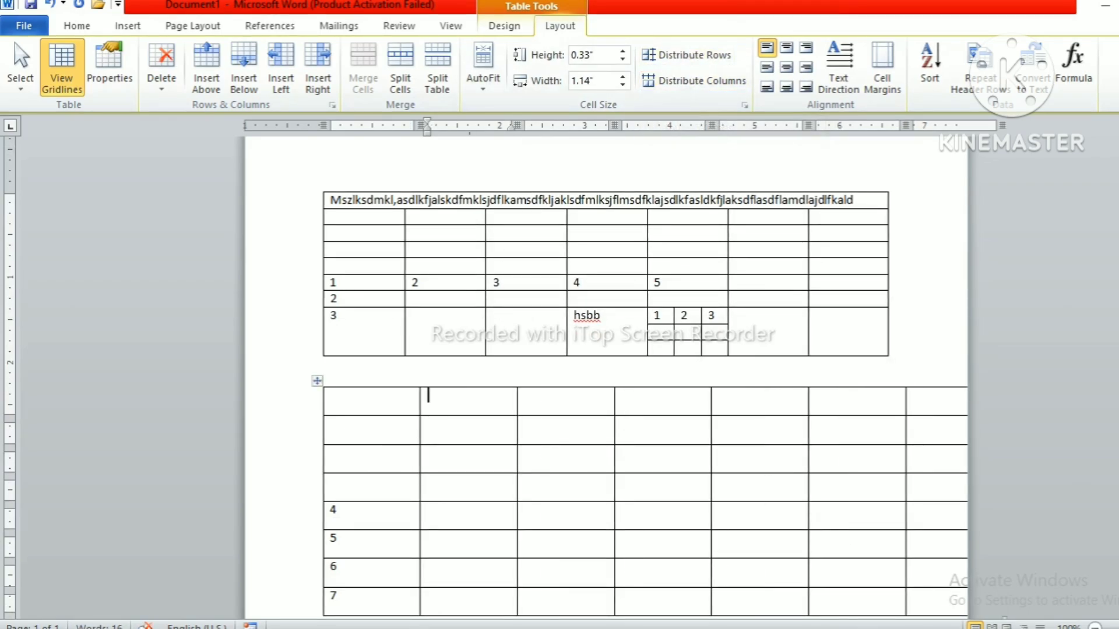
pyautogui.scroll(-2, 606, 379)
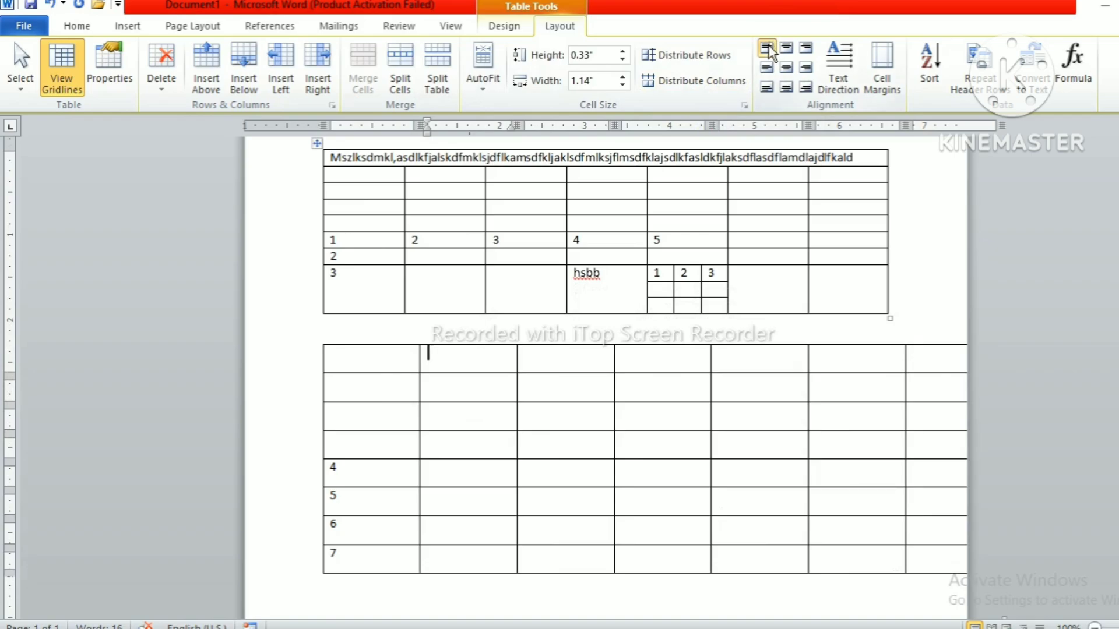
# Try the left, centre and right cell alignments on the first table's cell containing 3, ending with Align Center.
pyautogui.click(362, 269)
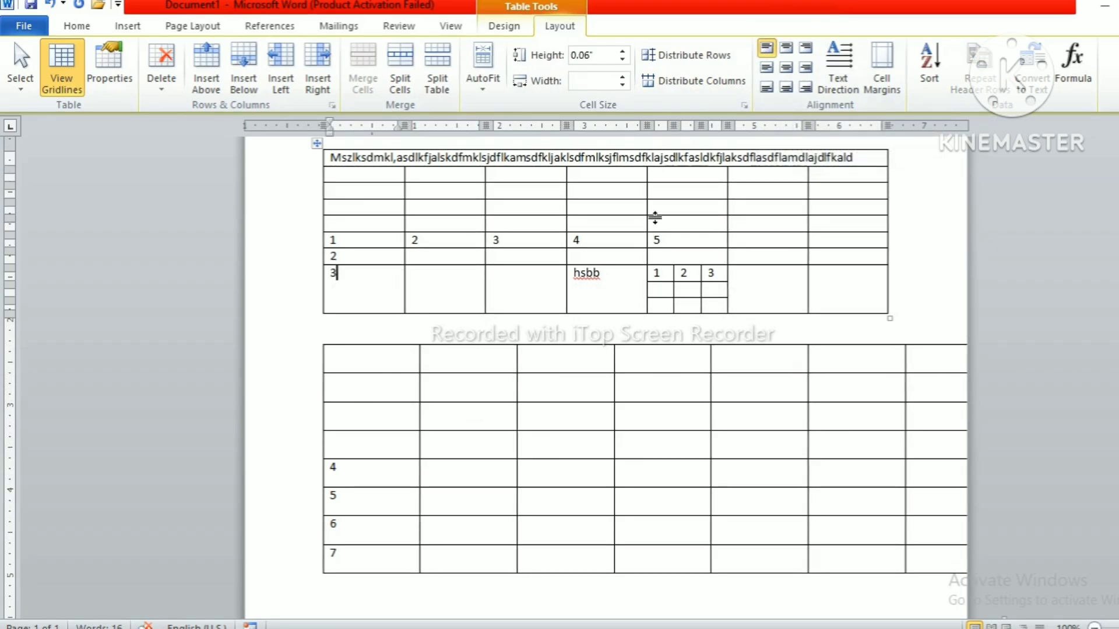
pyautogui.click(764, 66)
pyautogui.click(764, 82)
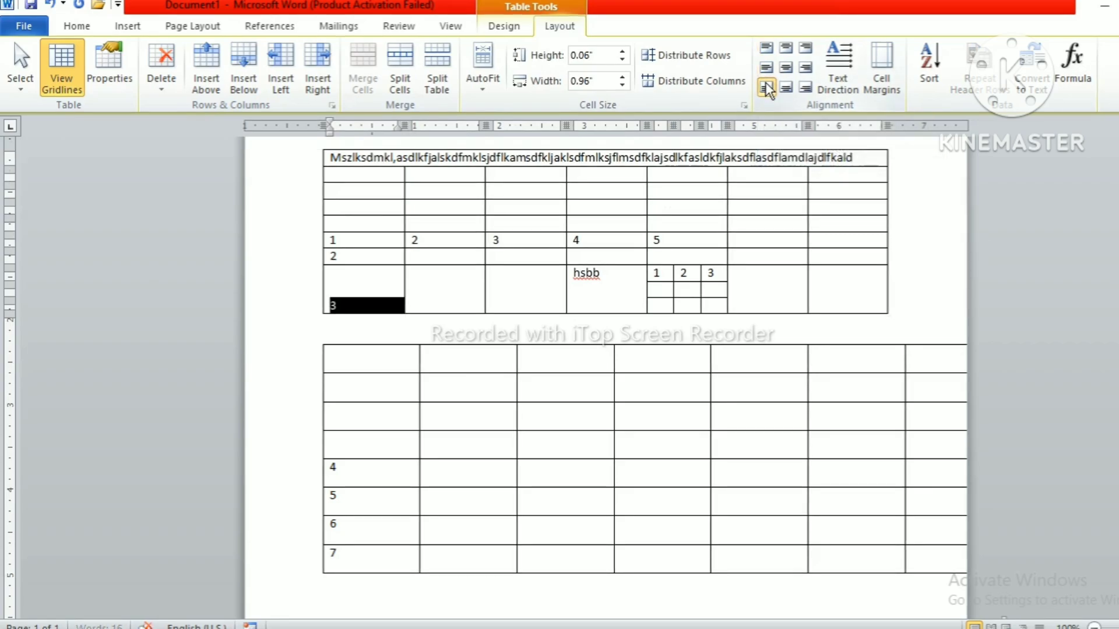
pyautogui.click(787, 50)
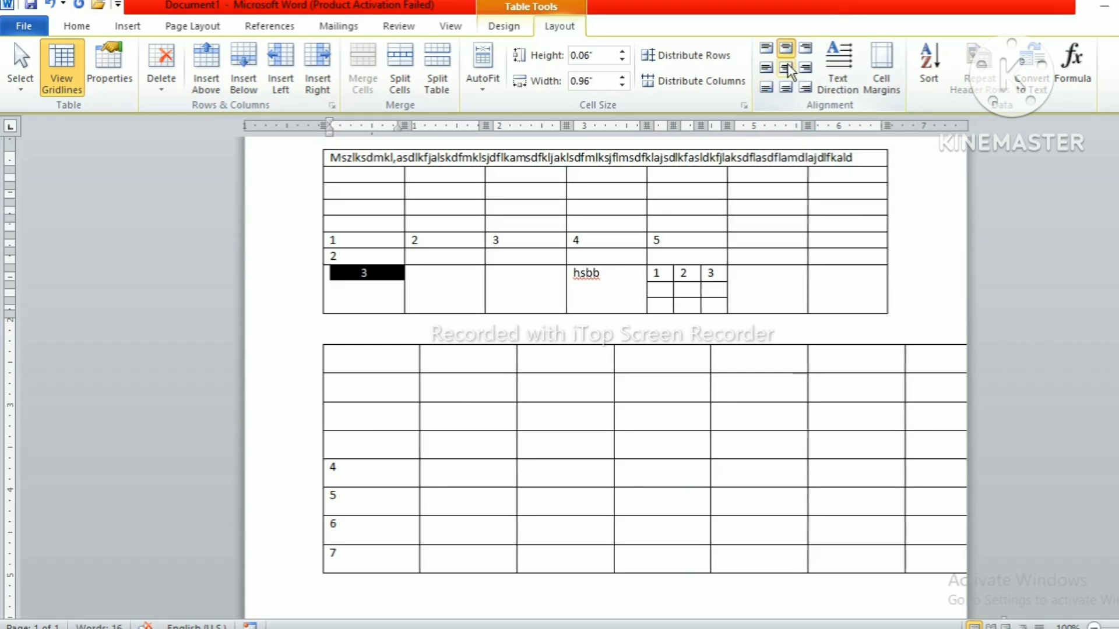
pyautogui.click(788, 66)
pyautogui.click(782, 88)
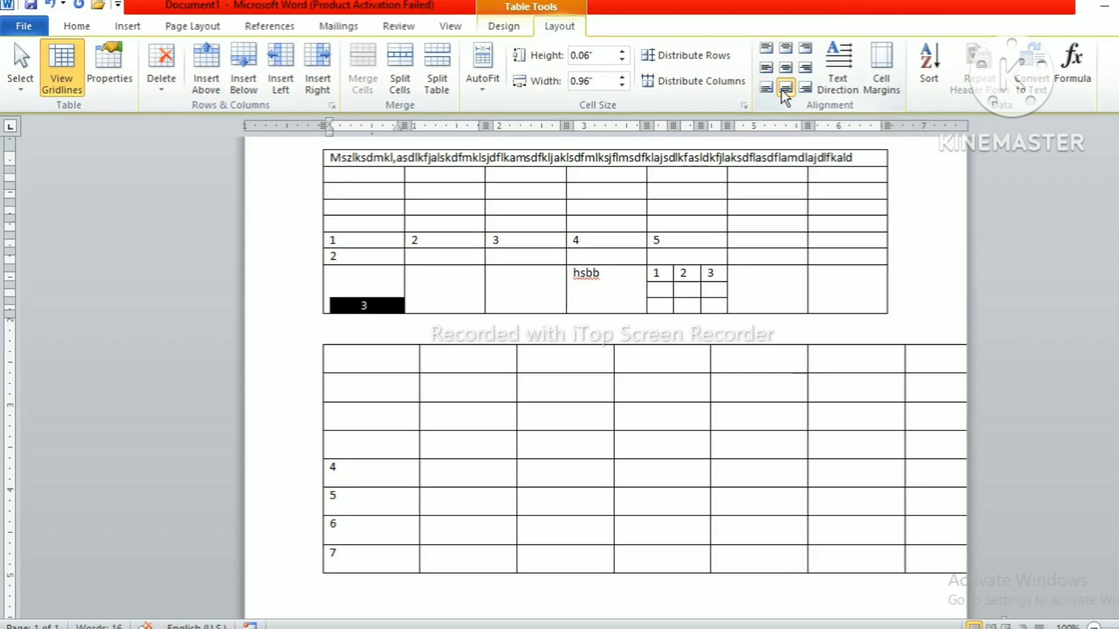
pyautogui.click(806, 47)
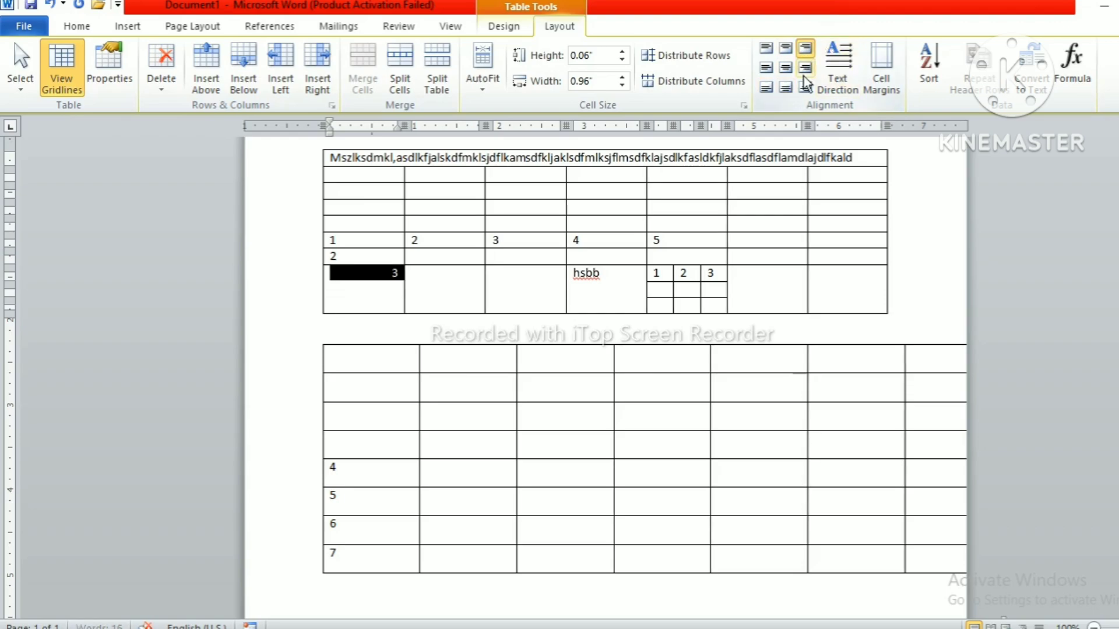
pyautogui.click(805, 68)
pyautogui.click(805, 87)
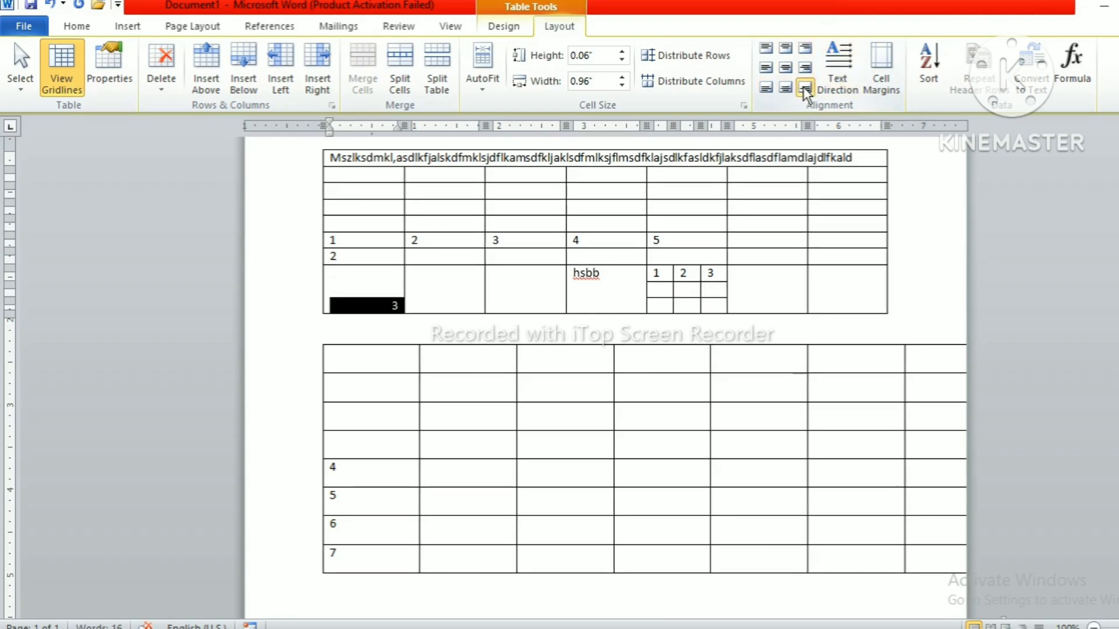
pyautogui.click(778, 68)
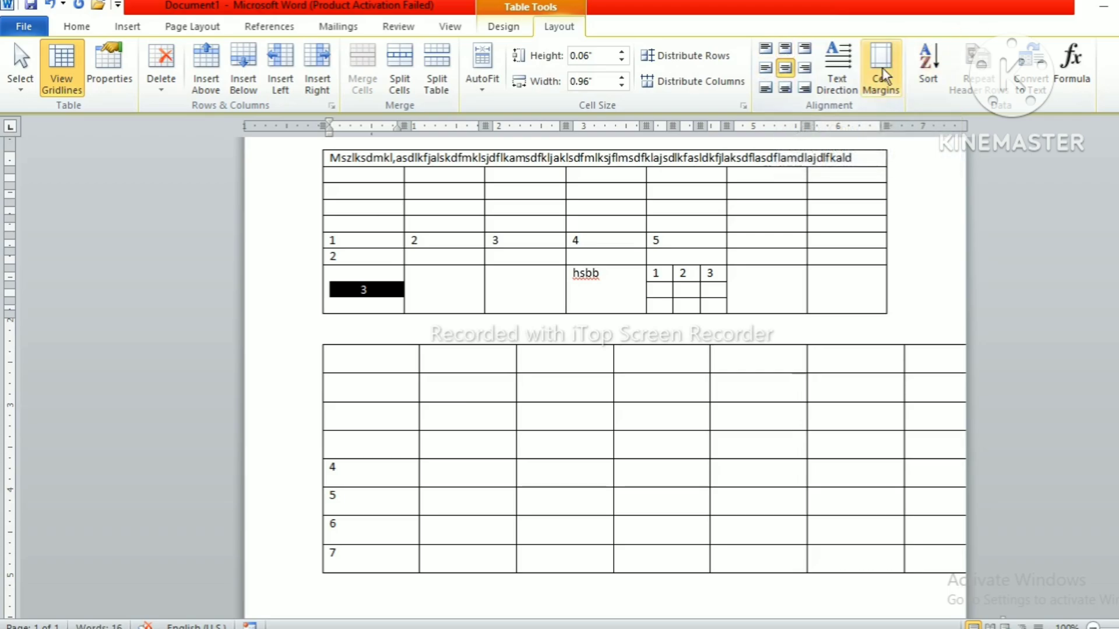
# Cycle the text direction of the cell containing 3 back to horizontal and align its text top left.
pyautogui.click(824, 77)
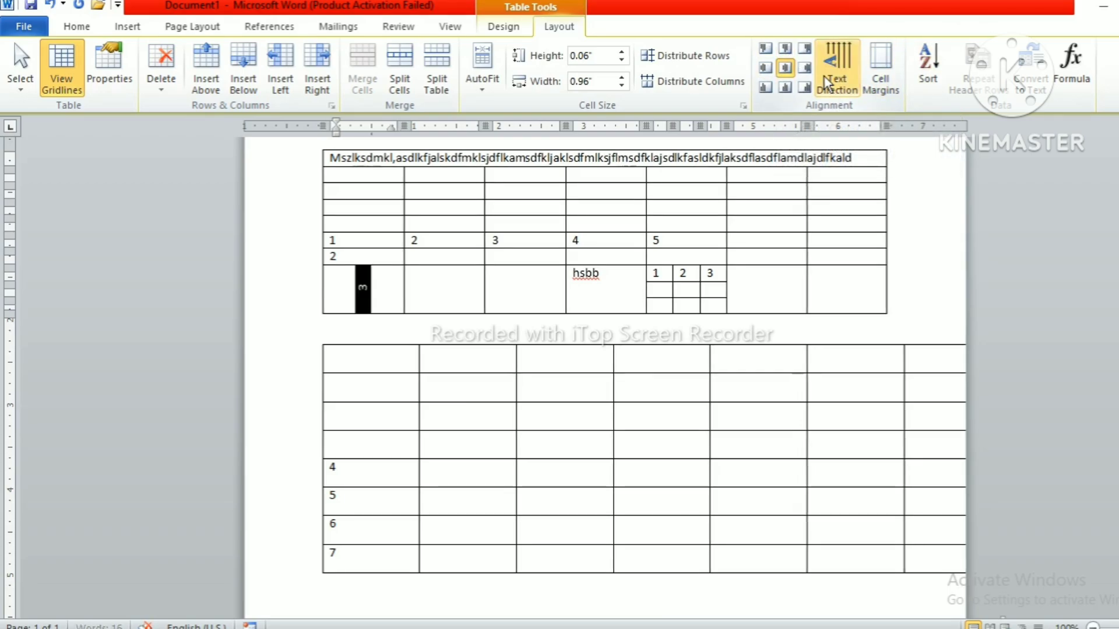
pyautogui.click(824, 75)
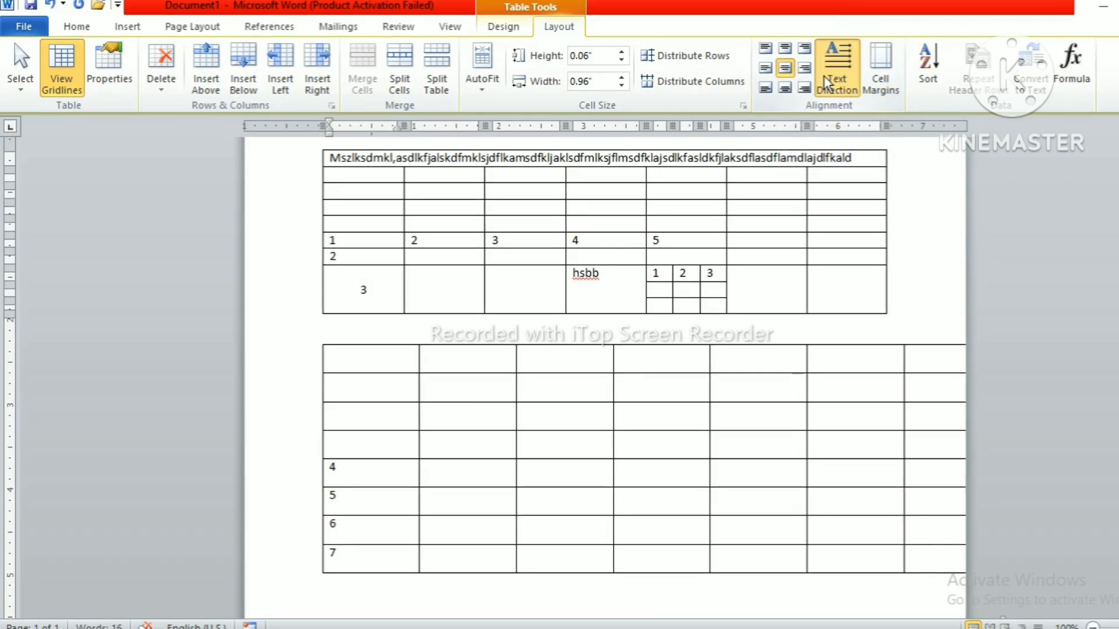
pyautogui.click(823, 75)
pyautogui.click(823, 75)
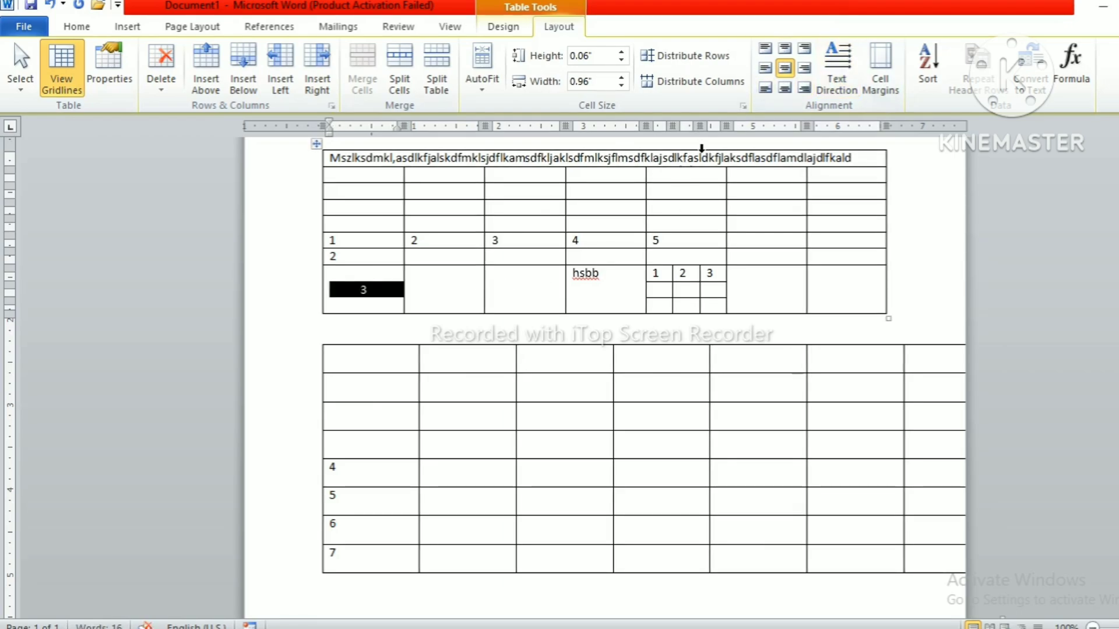
pyautogui.click(766, 50)
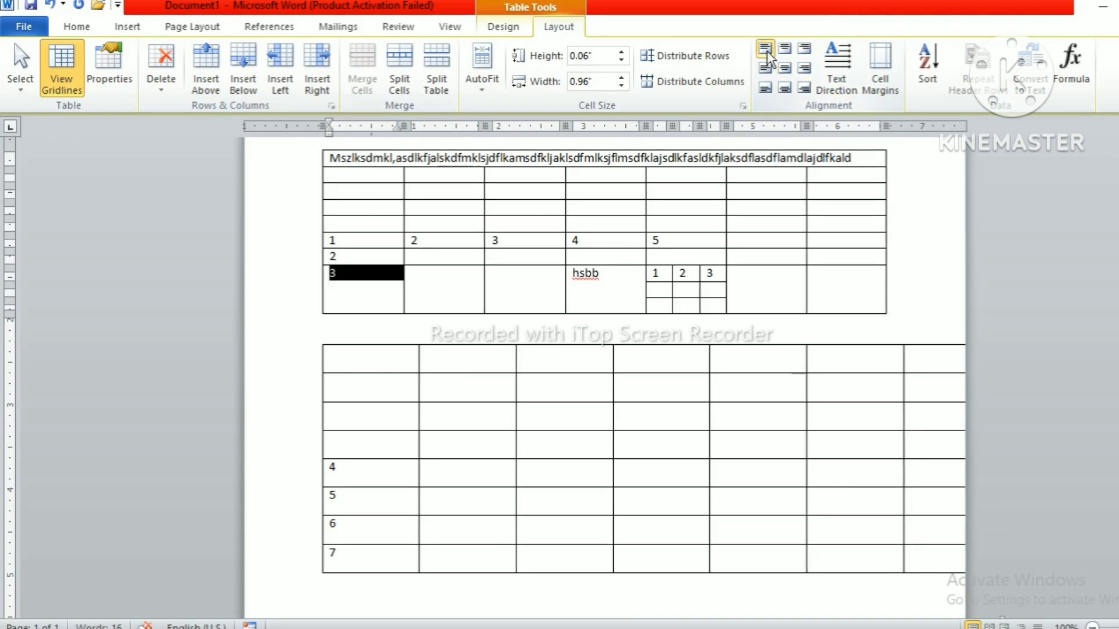
# Set the first table's default cell margins to 0.1 inch top and bottom and 0.2 inch left and right.
pyautogui.scroll(-2, 349, 344)
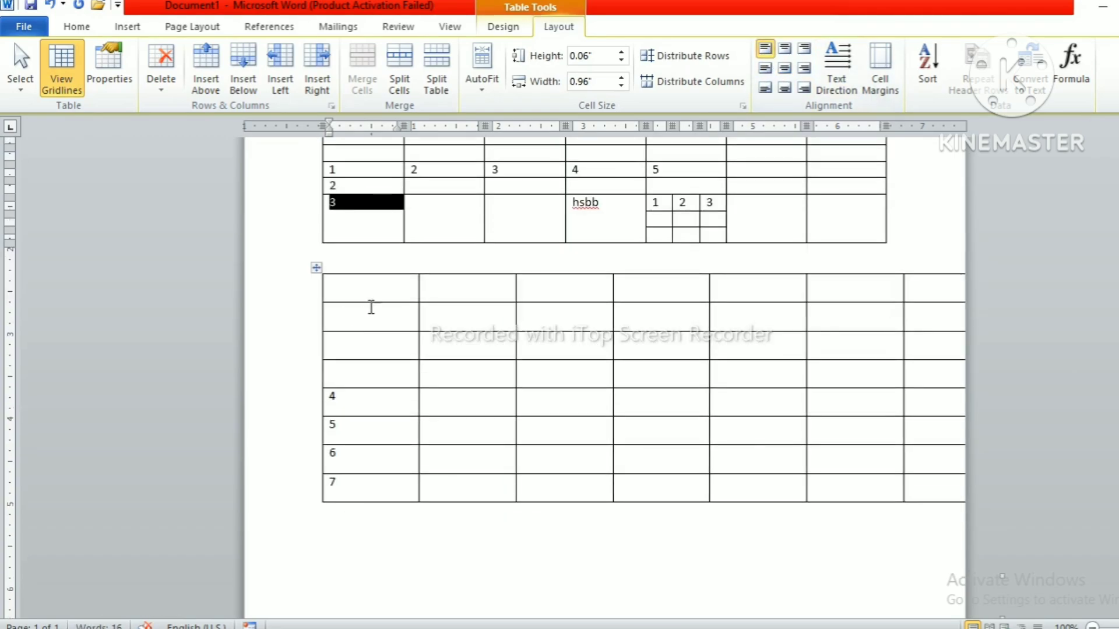
pyautogui.click(368, 242)
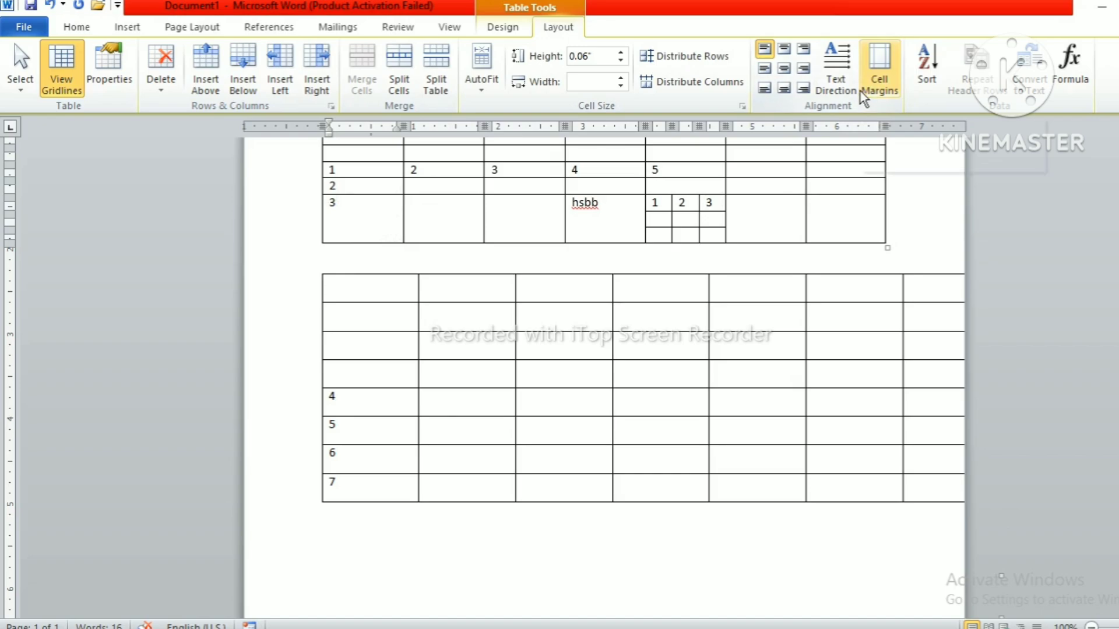
pyautogui.click(704, 169)
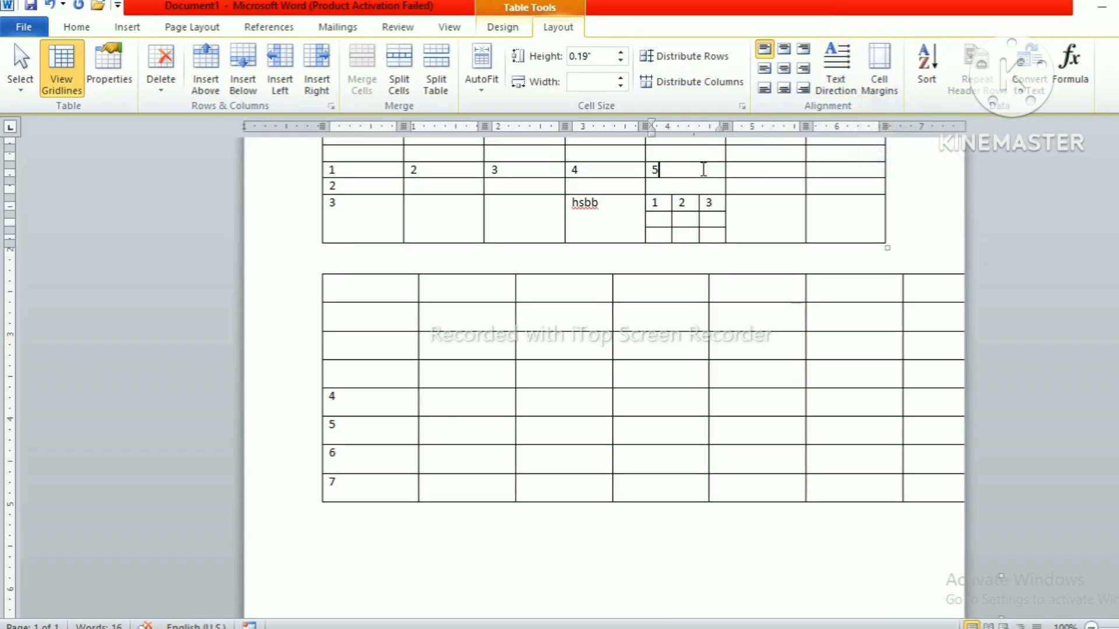
pyautogui.click(869, 58)
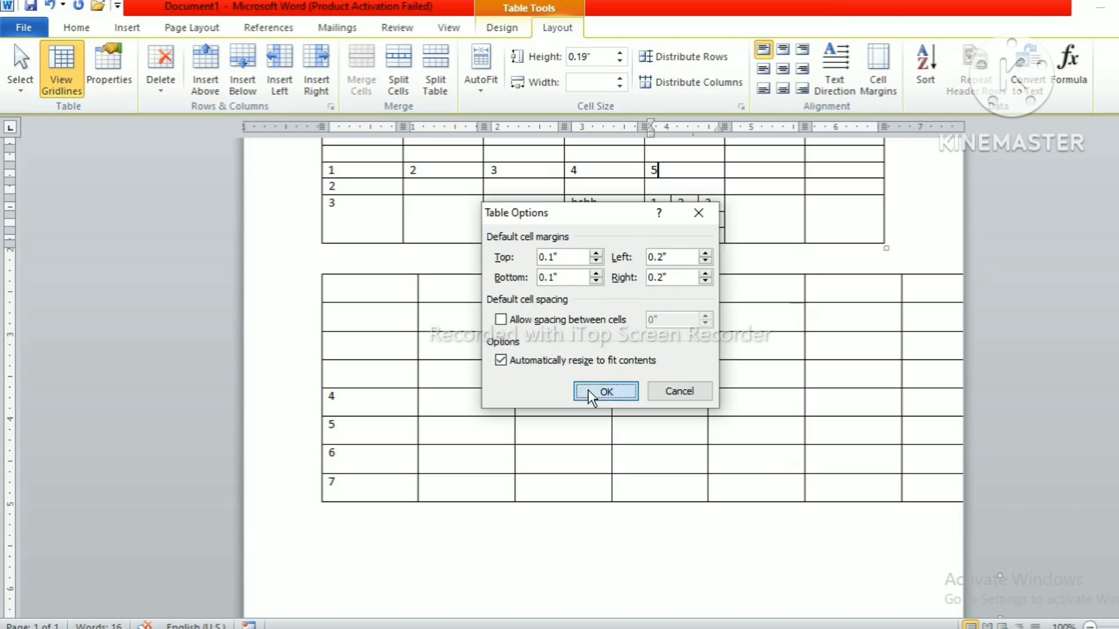
pyautogui.click(605, 391)
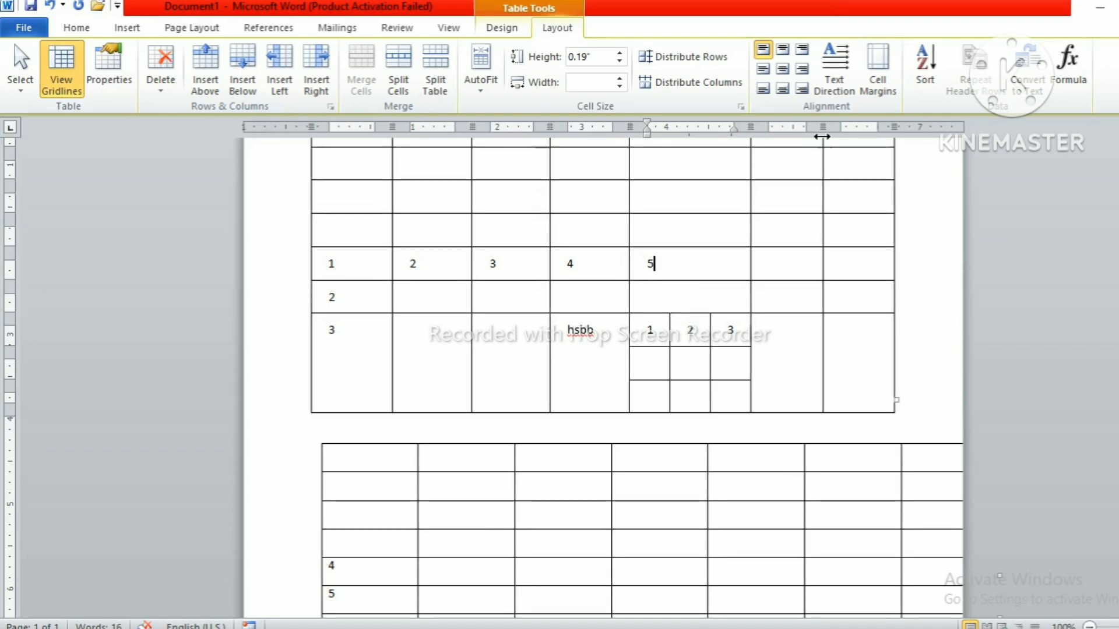
# Centre the number 5 horizontally and vertically in its cell of the first table.
pyautogui.click(784, 71)
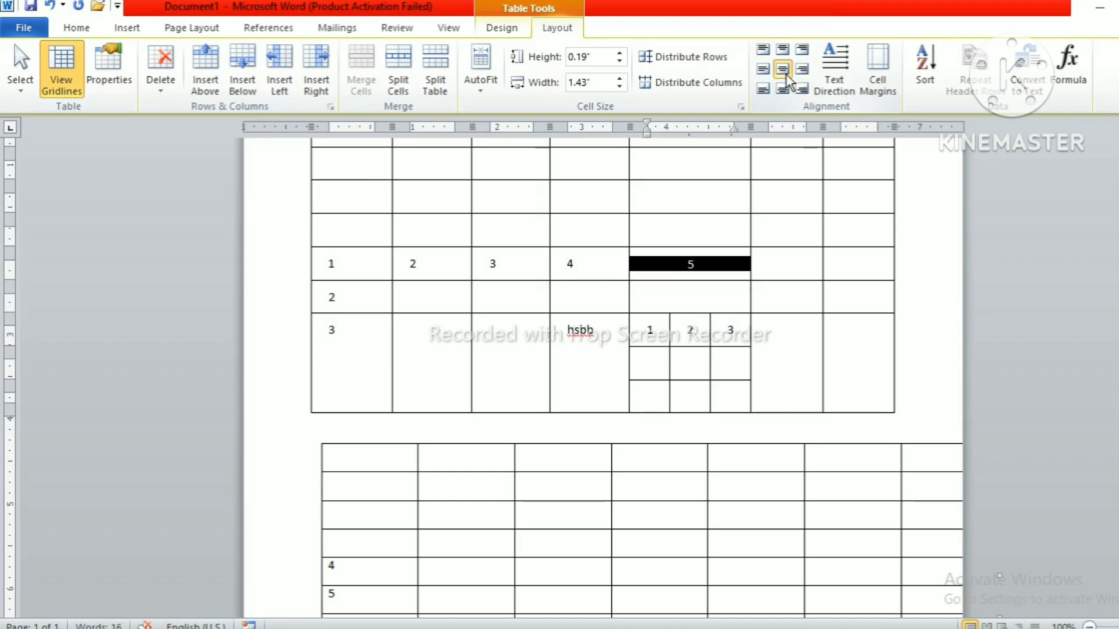
pyautogui.click(343, 299)
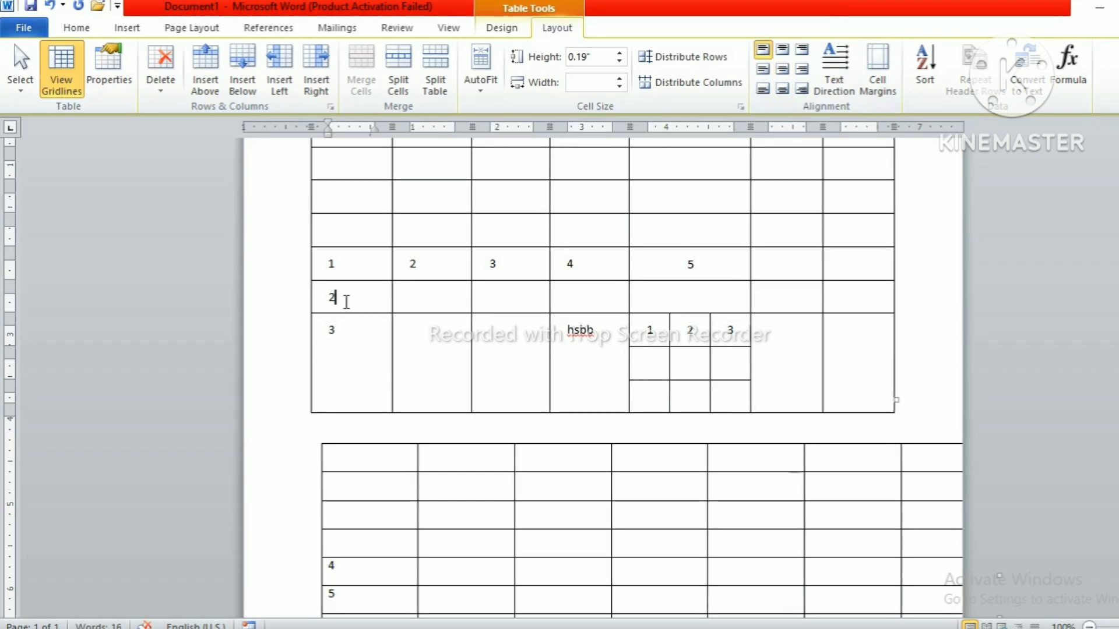
pyautogui.click(700, 263)
# Try to sort the first table.
pyautogui.scroll(2, 711, 254)
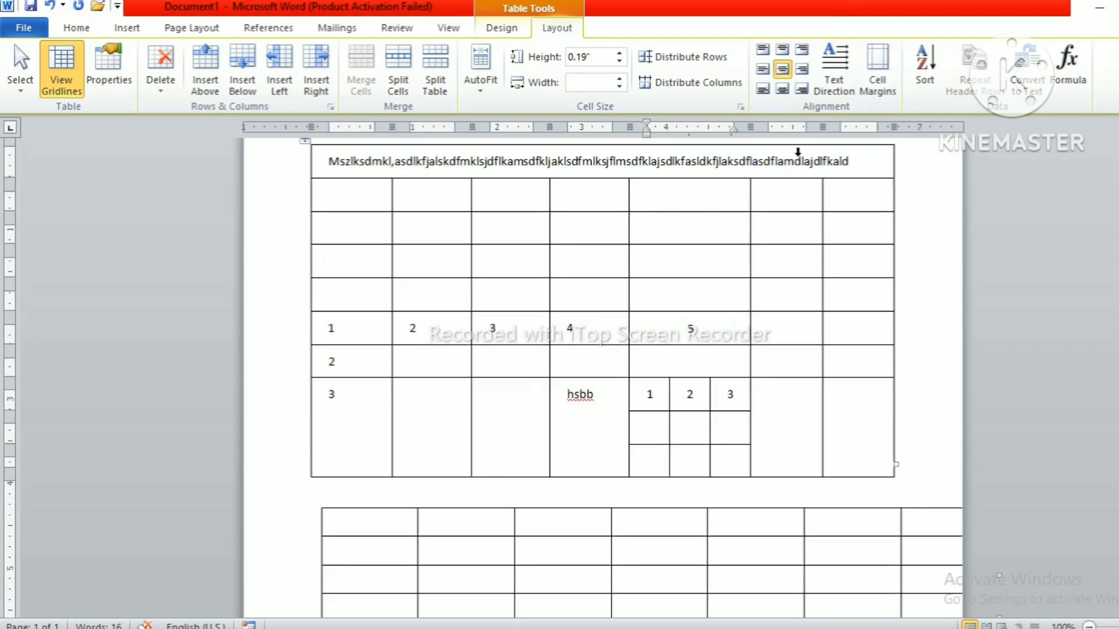
pyautogui.click(920, 69)
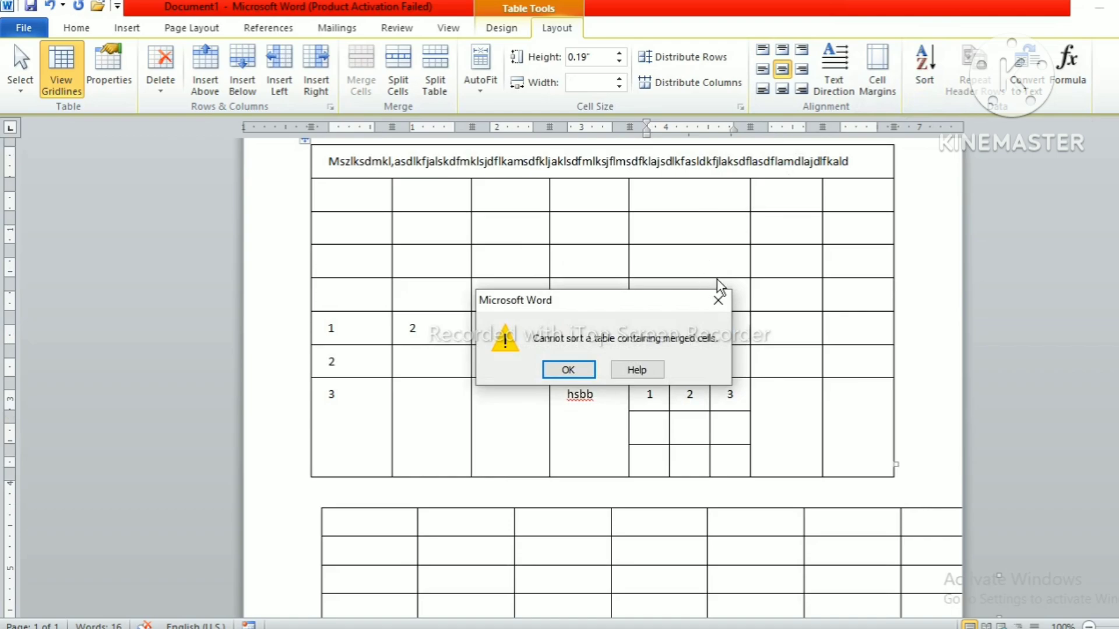
pyautogui.click(723, 301)
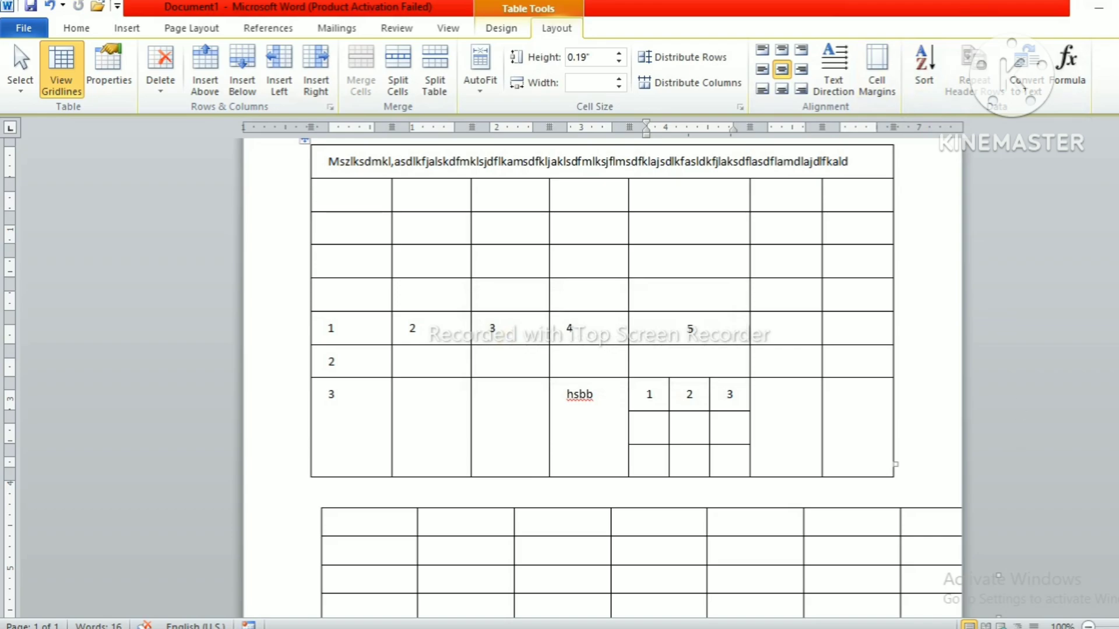
pyautogui.scroll(-5, 603, 379)
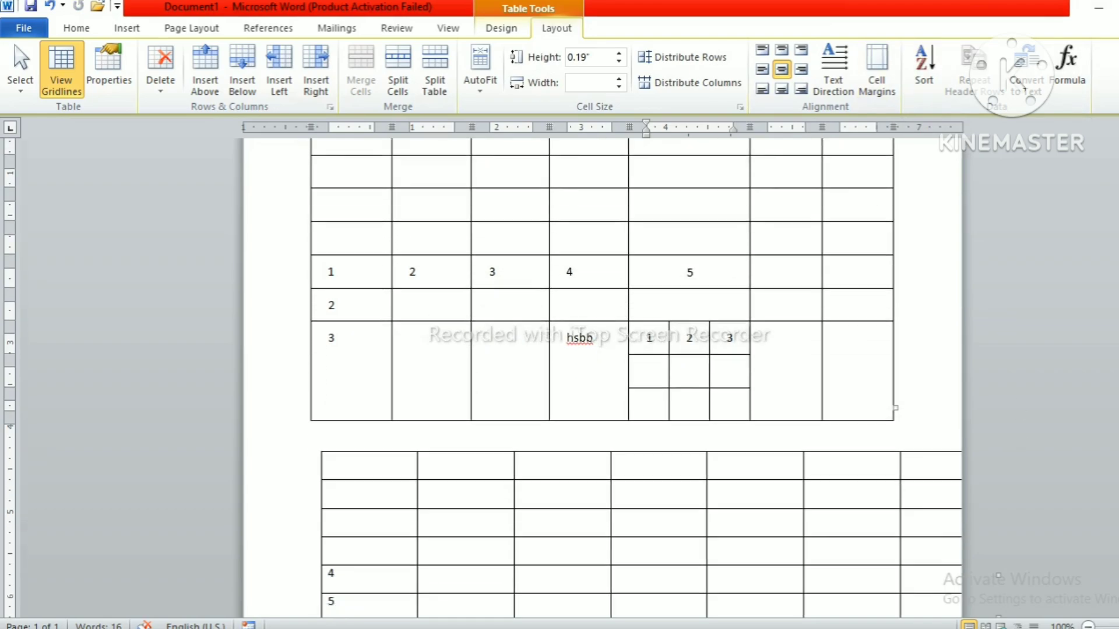
# Insert a table of 7 columns and 8 rows in the blank space below the second table.
pyautogui.scroll(-5, 603, 378)
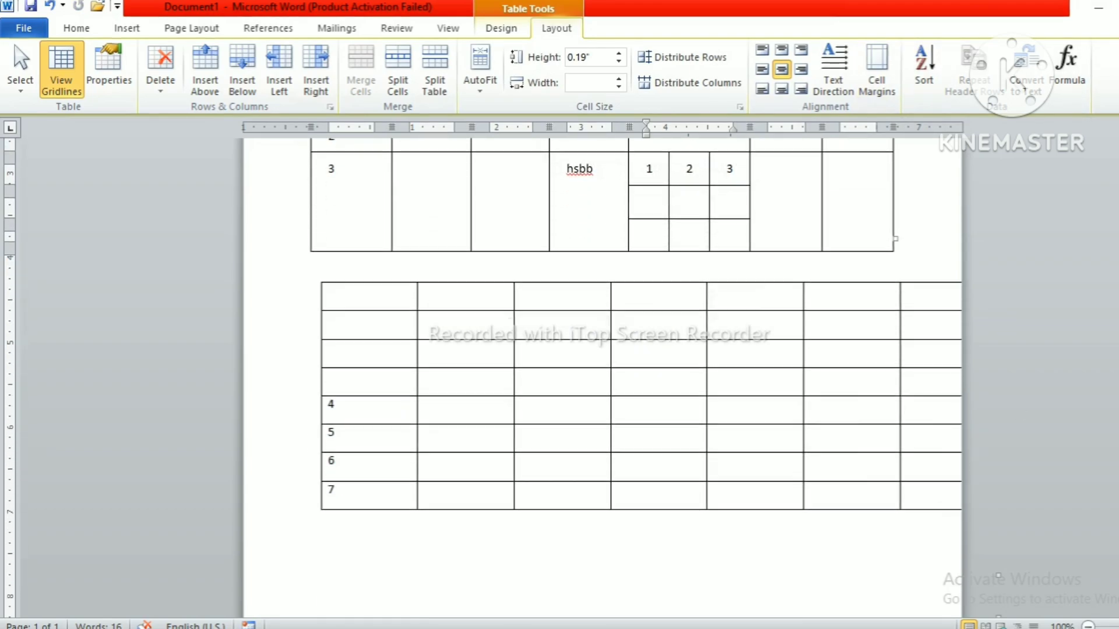
pyautogui.scroll(-3, 603, 379)
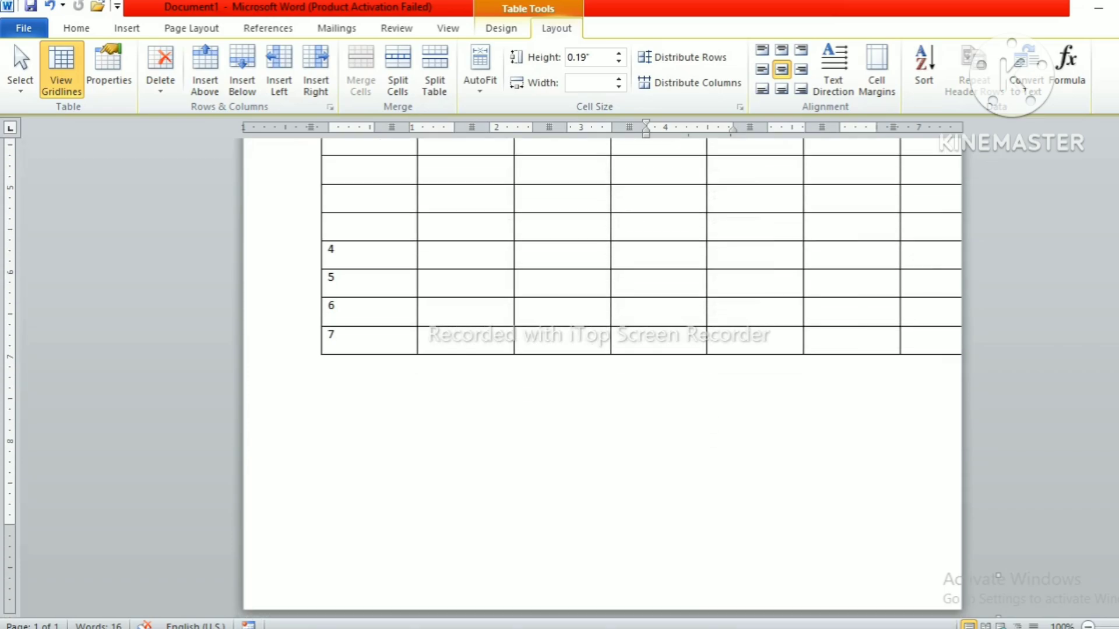
pyautogui.click(335, 458)
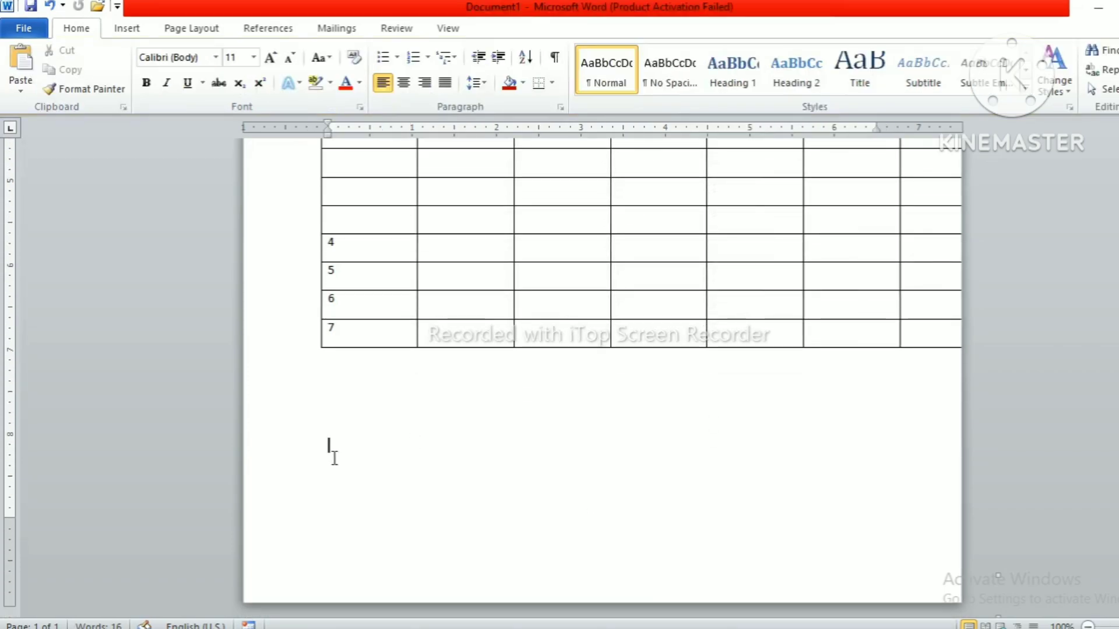
pyautogui.click(140, 34)
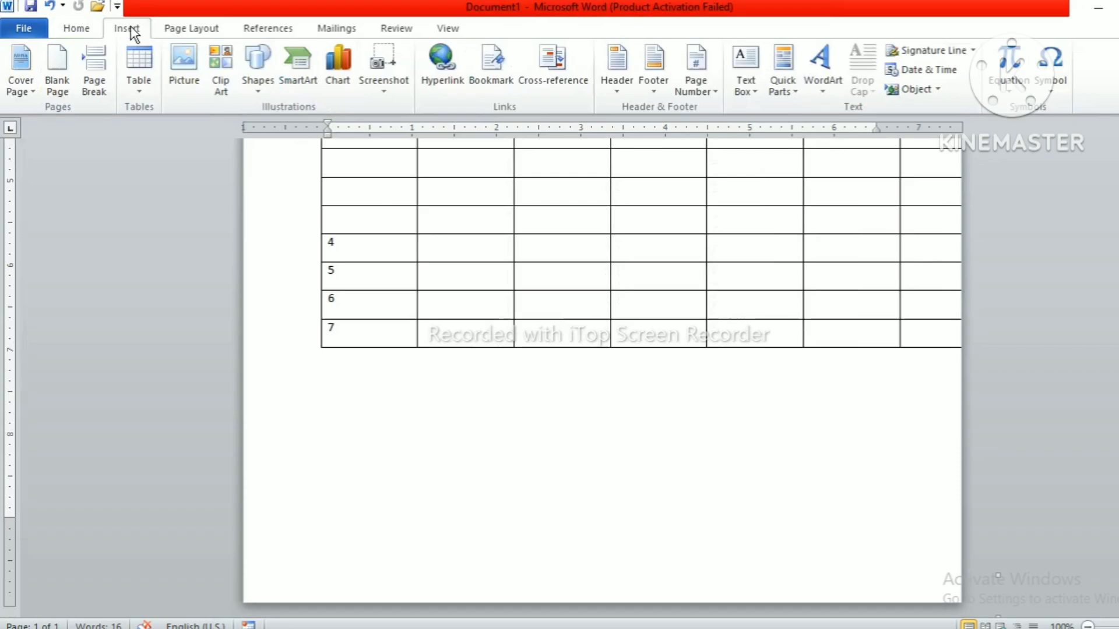
pyautogui.click(143, 83)
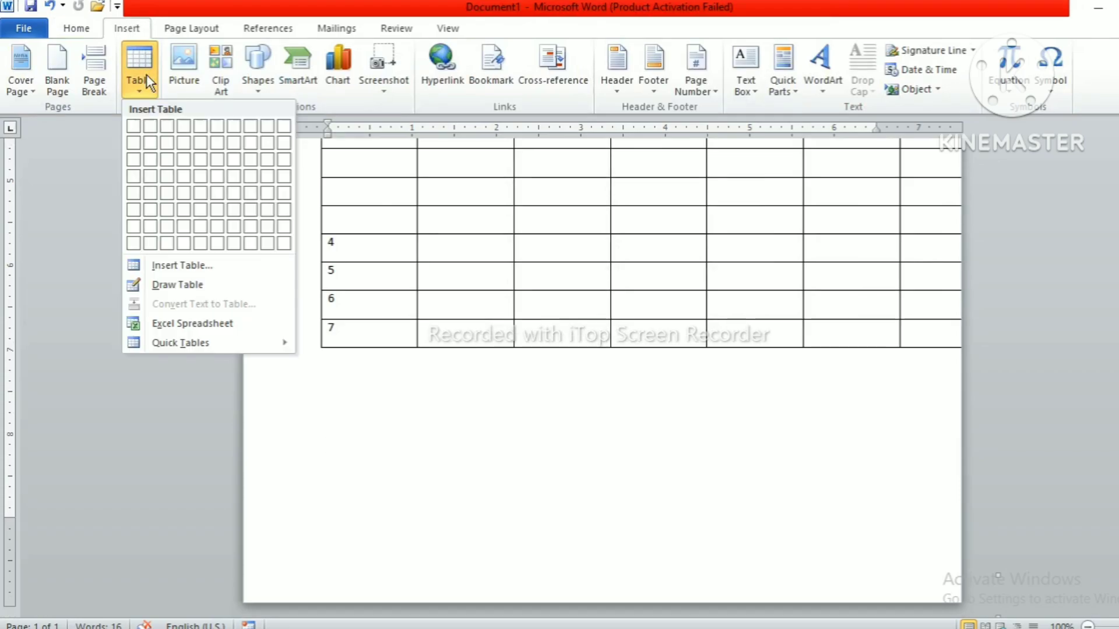
pyautogui.click(230, 246)
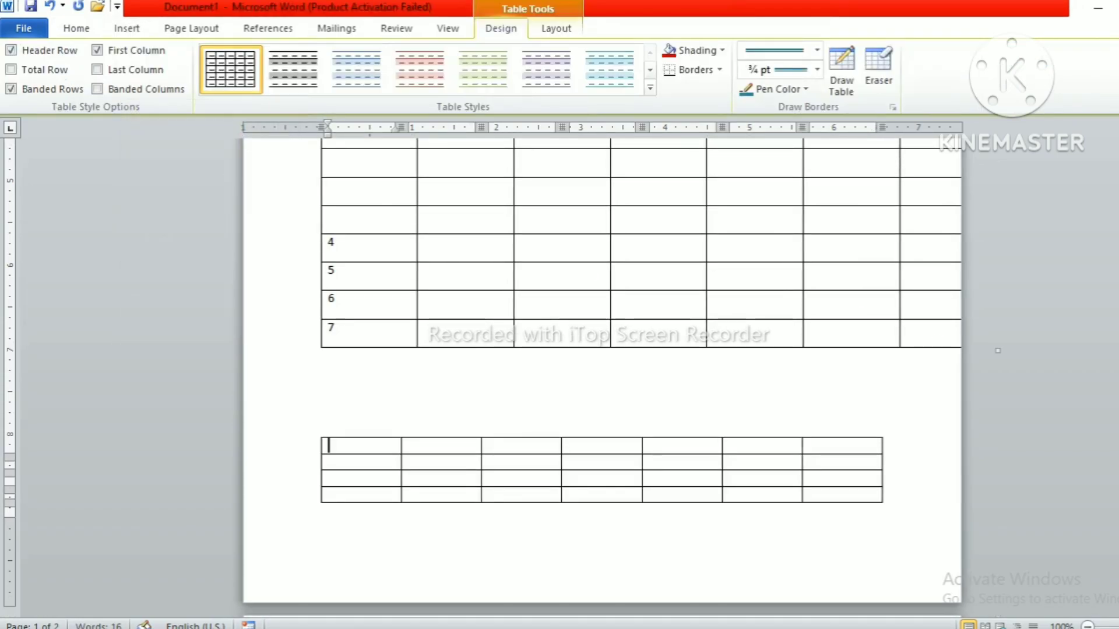
# Enter the headers Sr.no, name, hindi and marathi in the first four cells of the new table's top row.
pyautogui.scroll(-5, 602, 373)
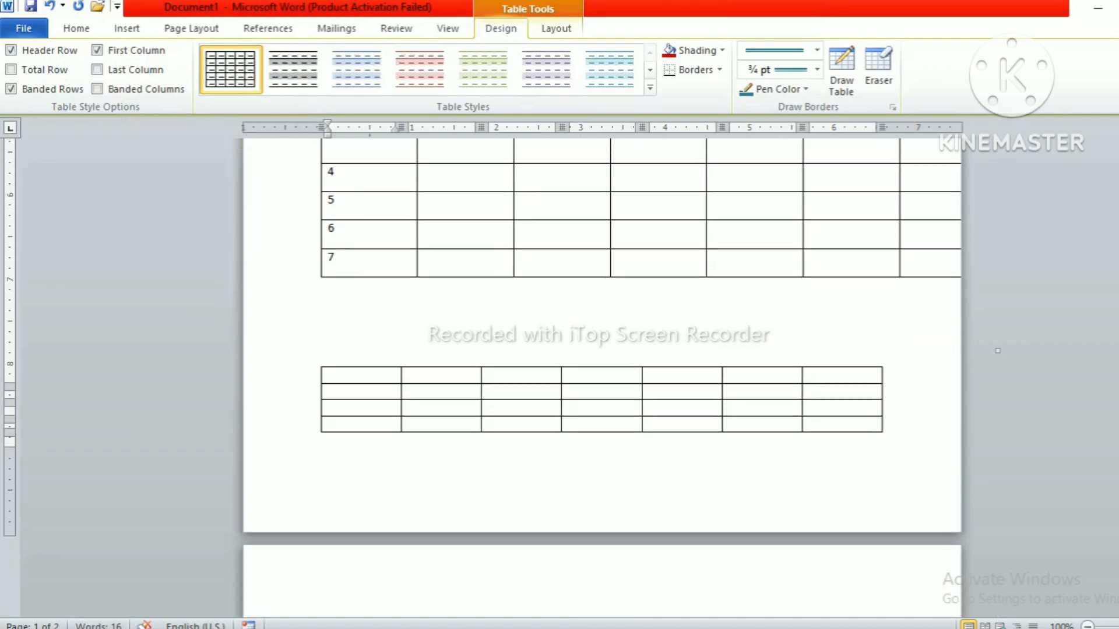
pyautogui.scroll(-2, 601, 373)
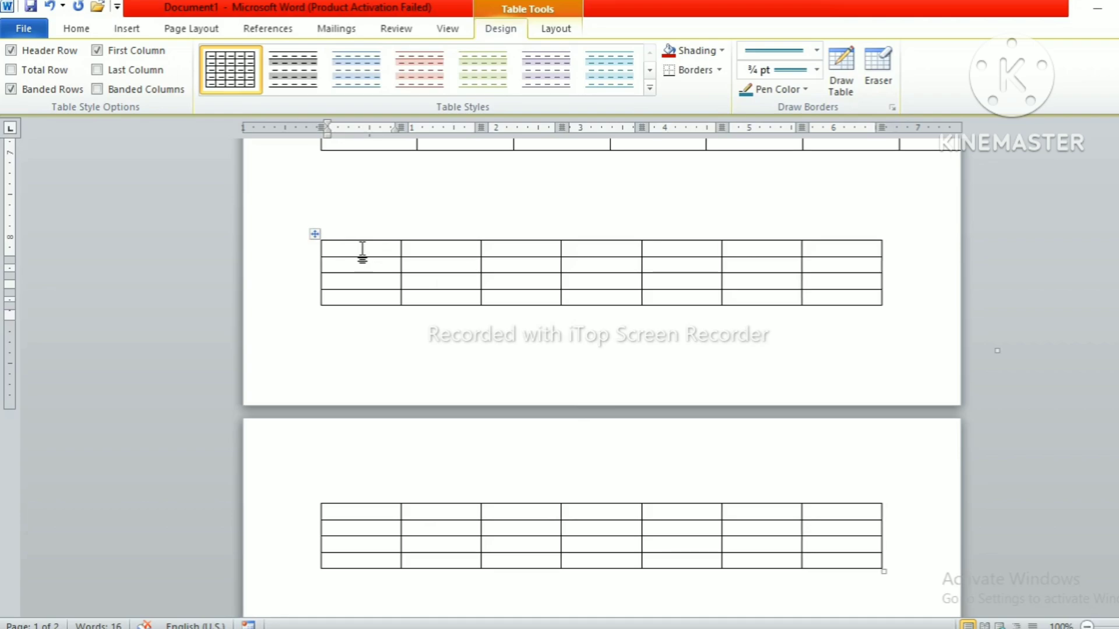
pyautogui.write('Sr.')
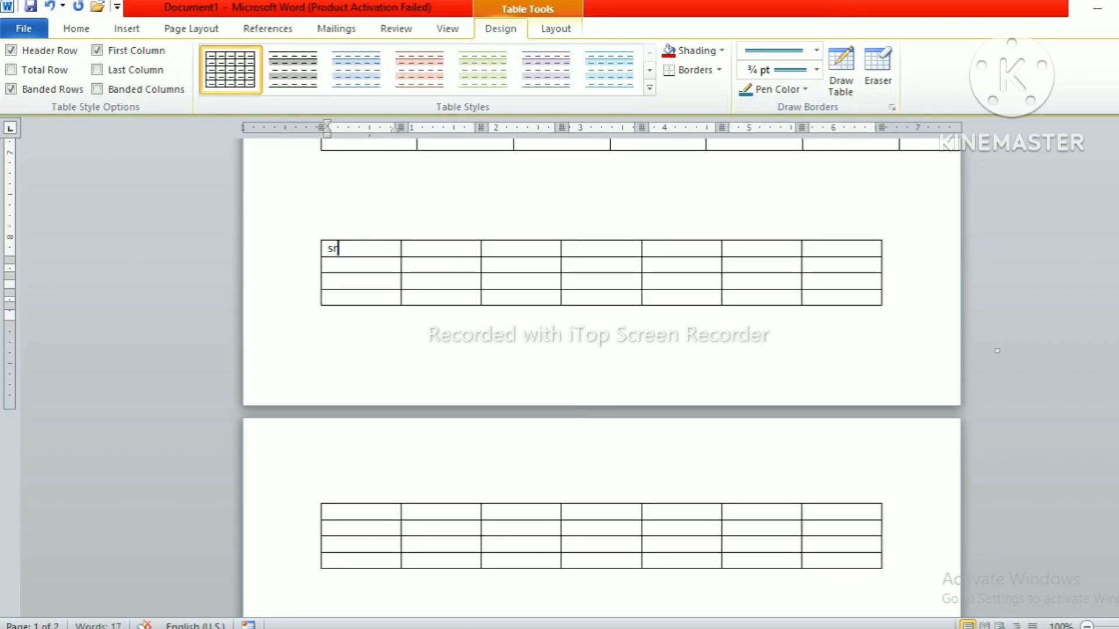
pyautogui.write('no')
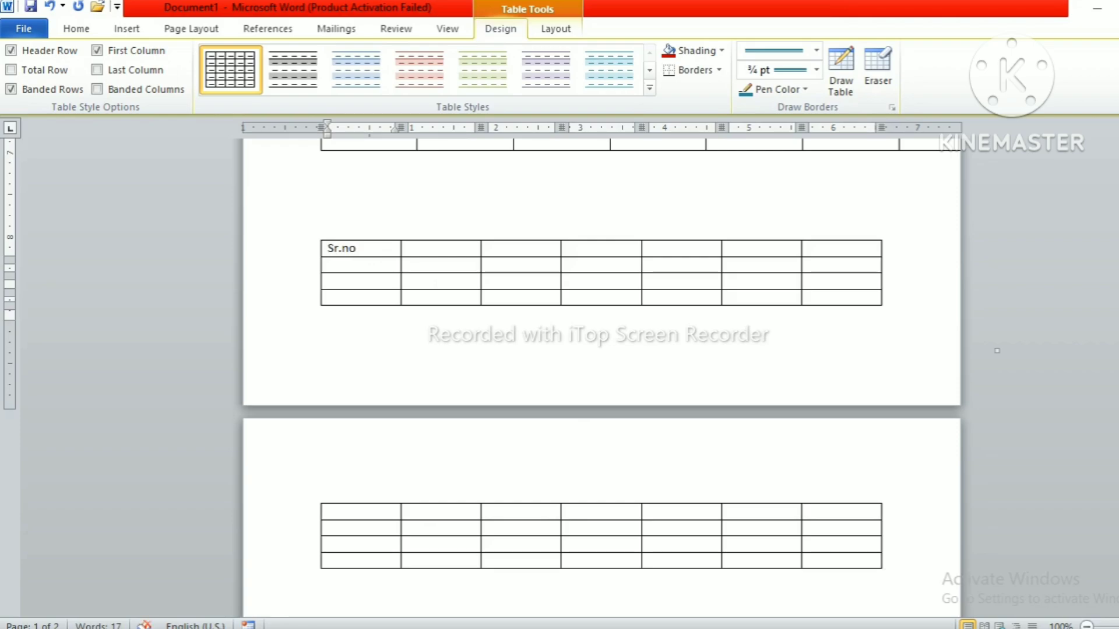
pyautogui.press('Tab')
pyautogui.write('name')
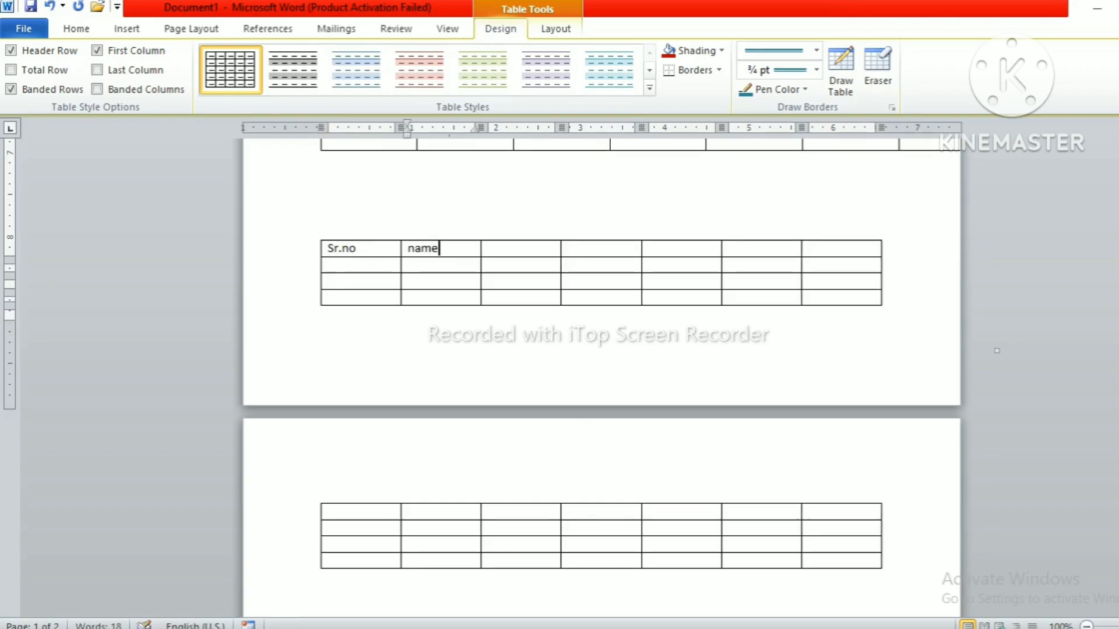
pyautogui.press('Tab')
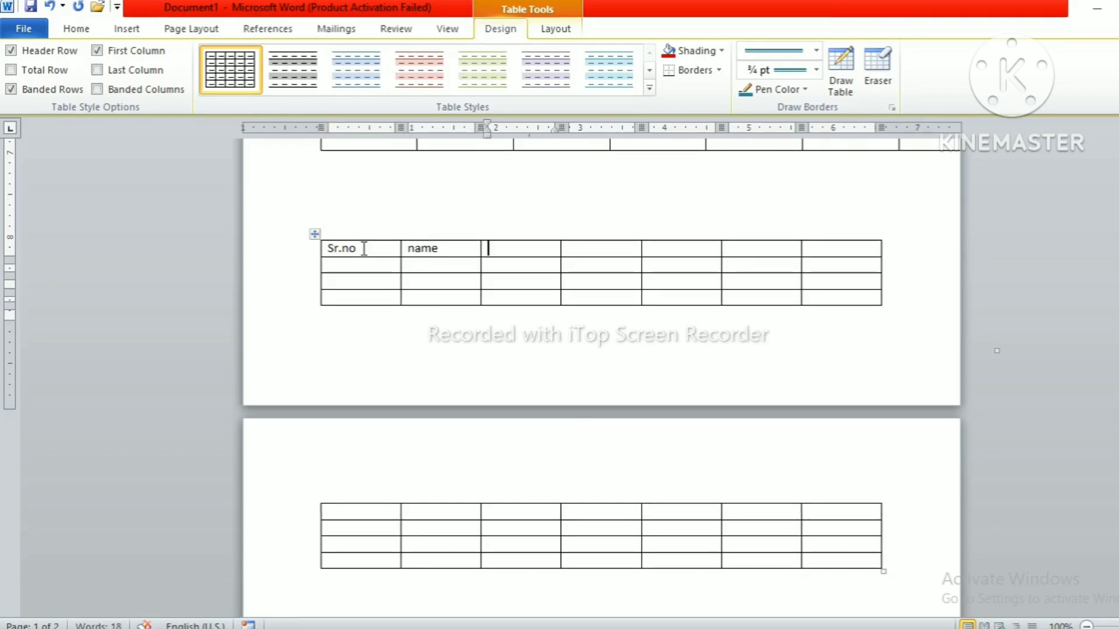
pyautogui.write('hindi')
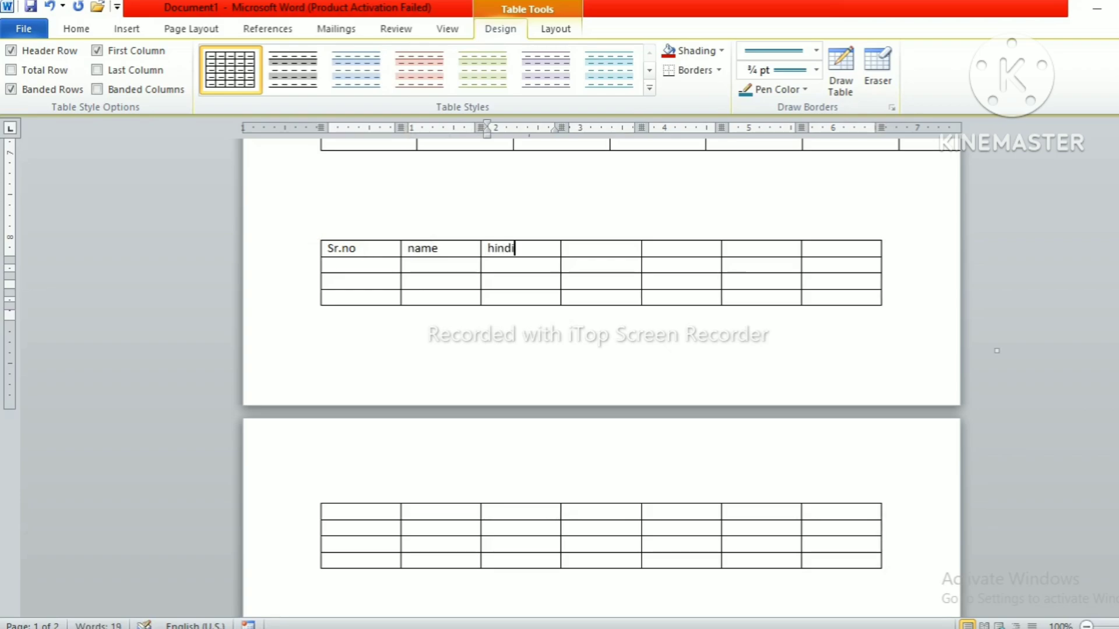
pyautogui.press('Tab')
pyautogui.write('marathi')
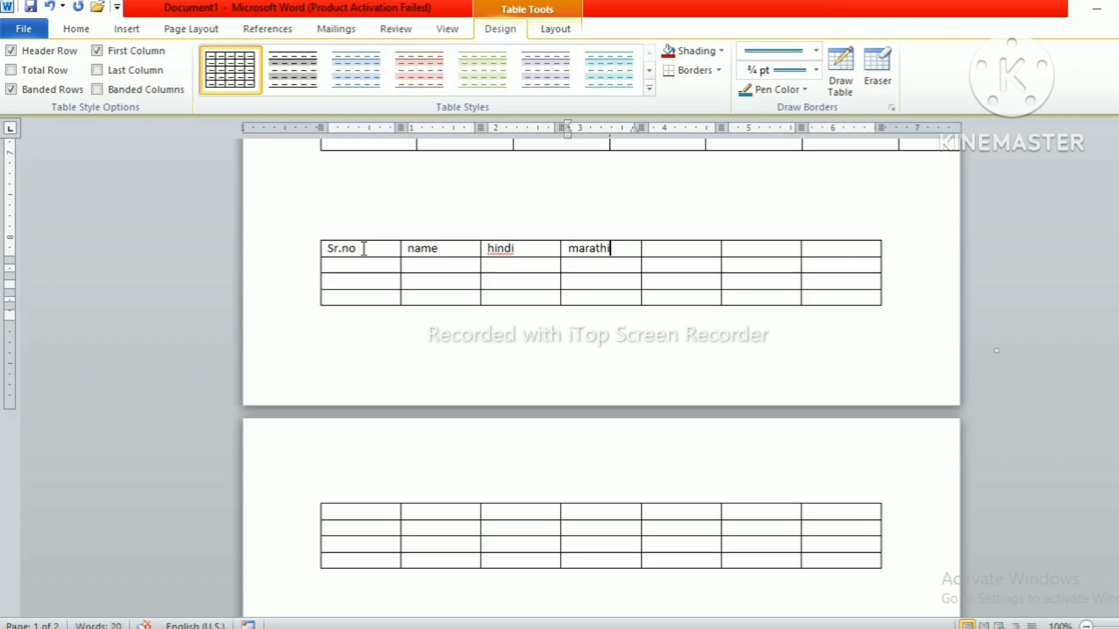
# Enter english as the fifth column header of the new table.
pyautogui.press('Tab')
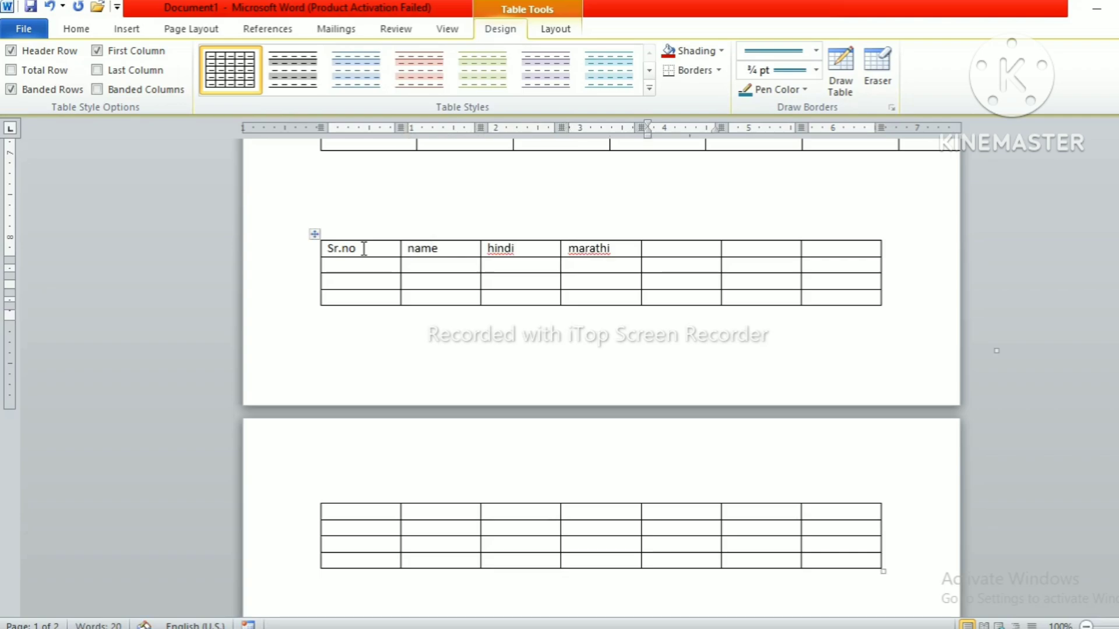
pyautogui.write('englsih')
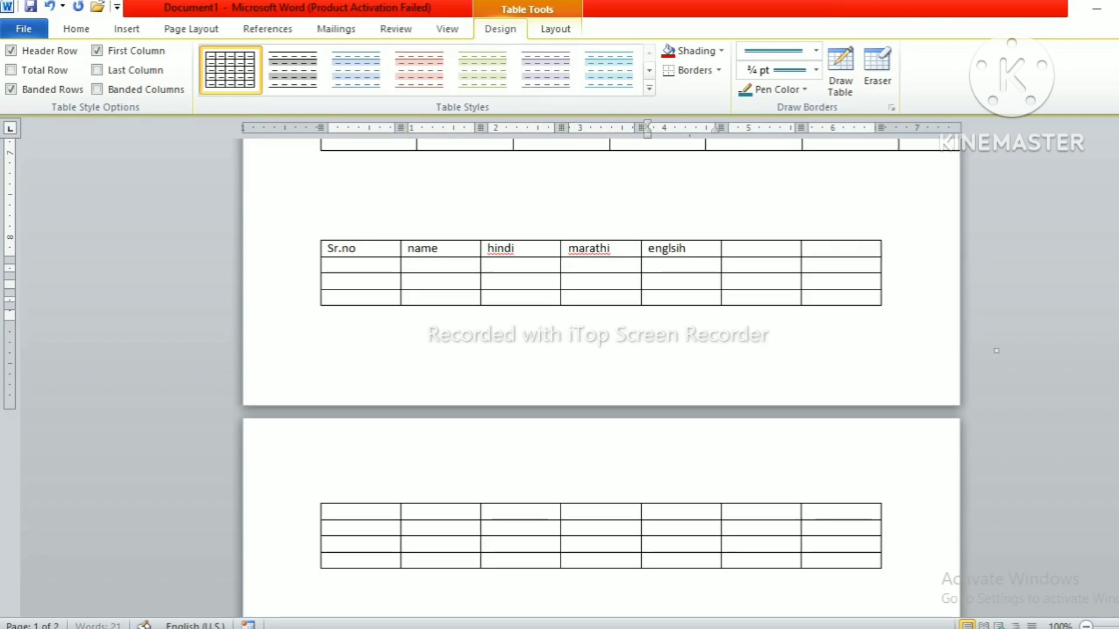
pyautogui.press('Tab')
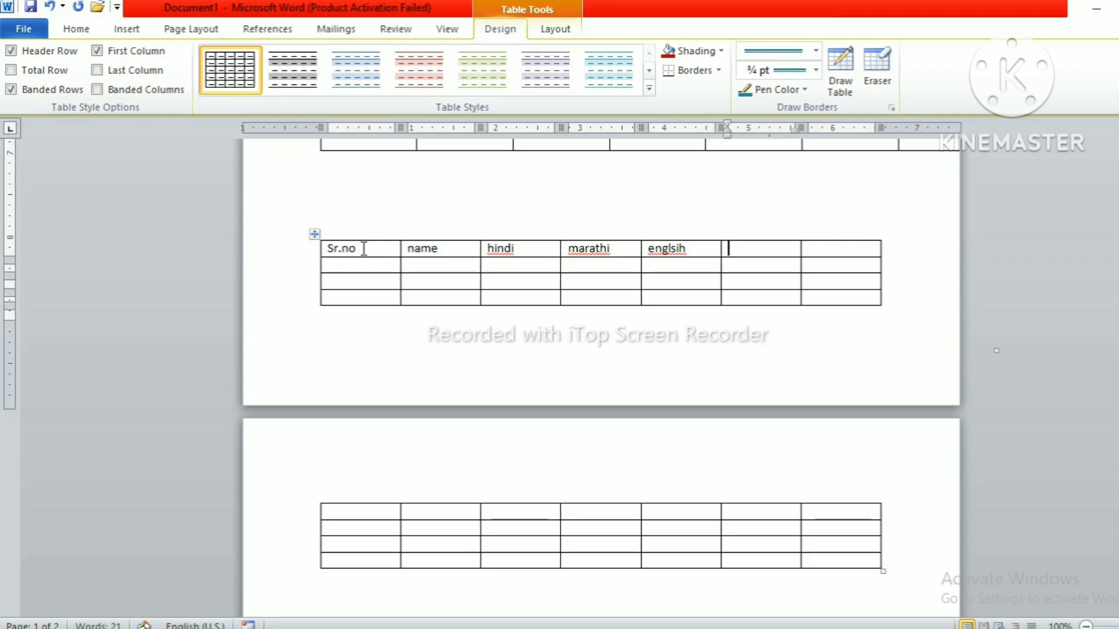
pyautogui.press('Left')
pyautogui.press('BackSpace')
pyautogui.press('BackSpace')
pyautogui.press('BackSpace')
pyautogui.press('BackSpace')
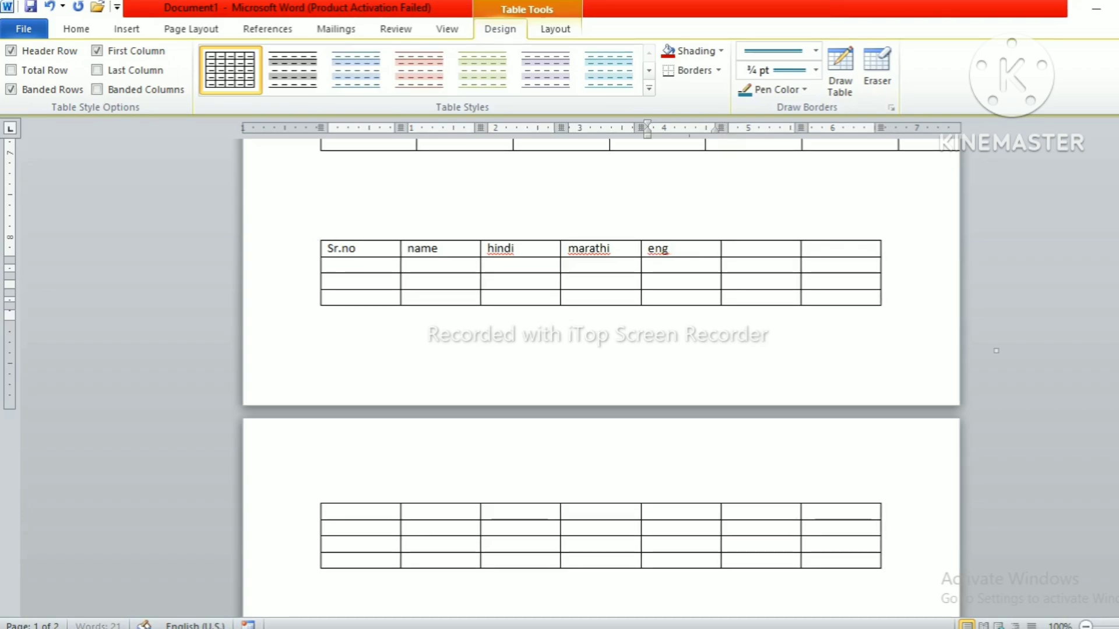
pyautogui.write('lish')
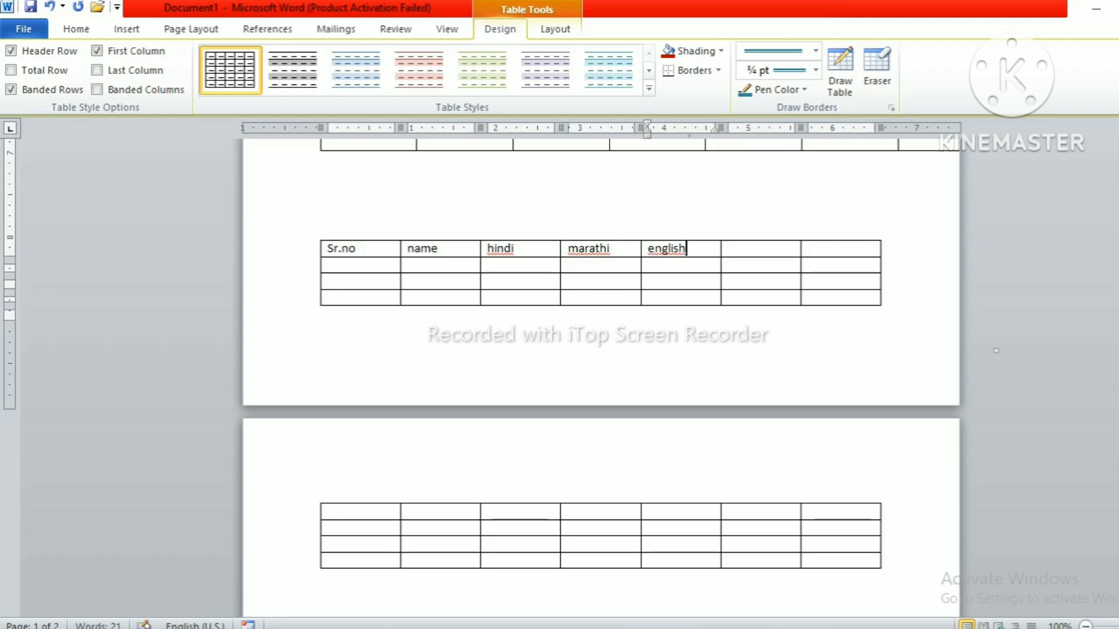
# Enter math and total as the last two column headers and set the header row to repeat on each page.
pyautogui.press('Tab')
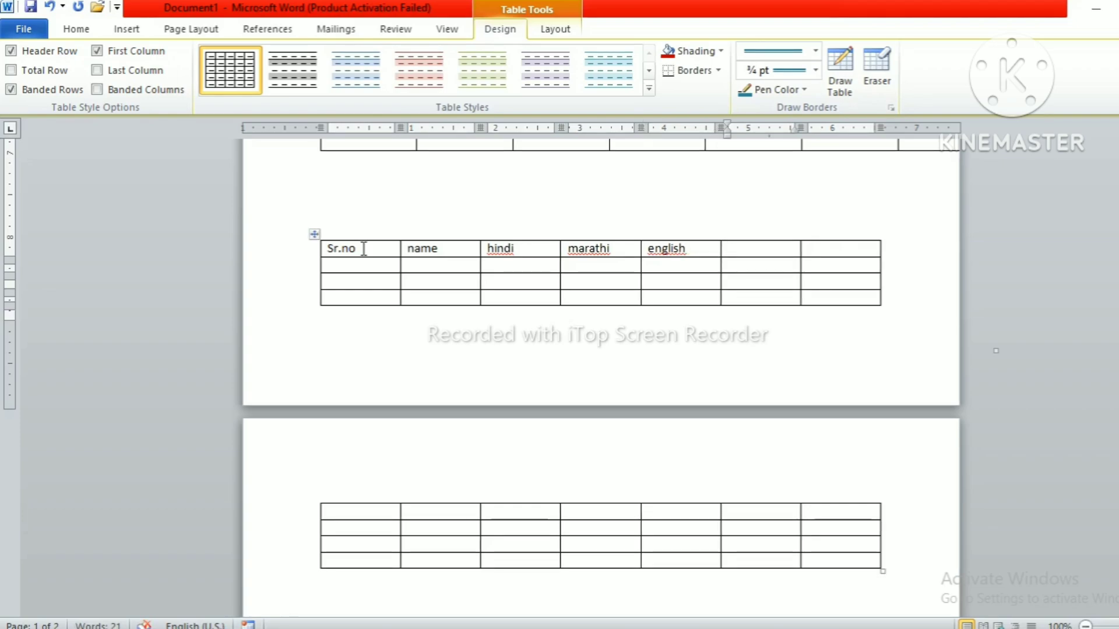
pyautogui.write('math')
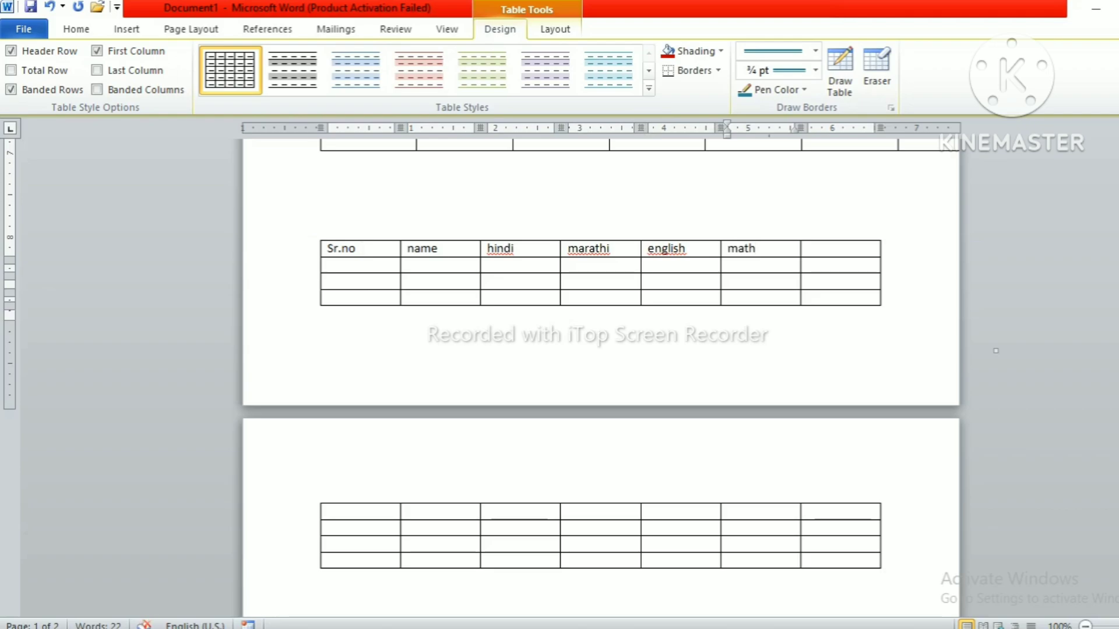
pyautogui.press('Tab')
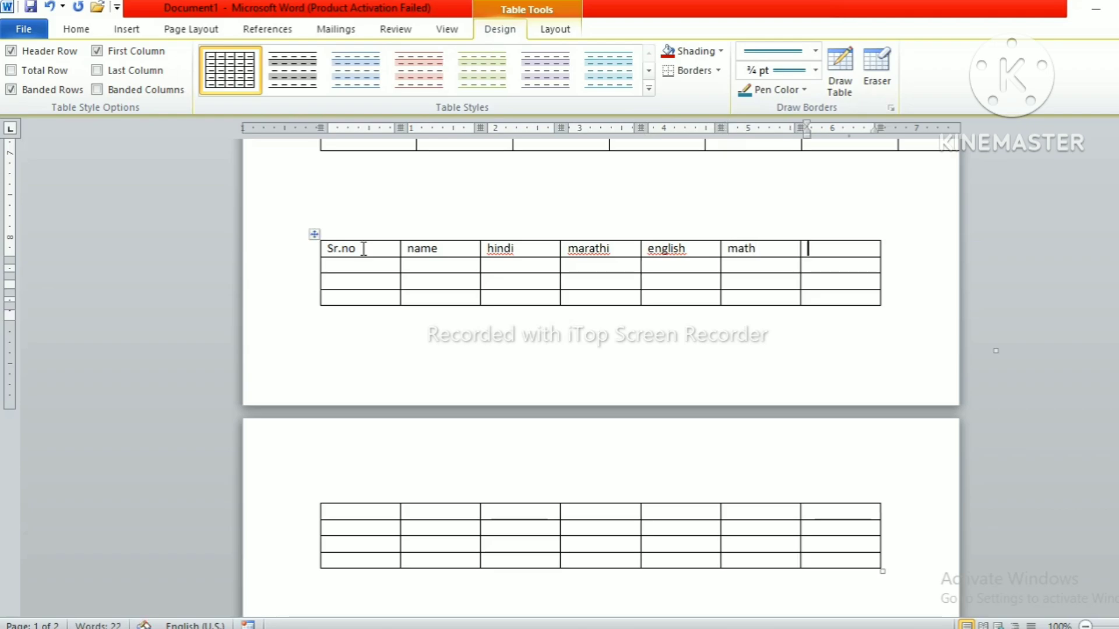
pyautogui.write('total')
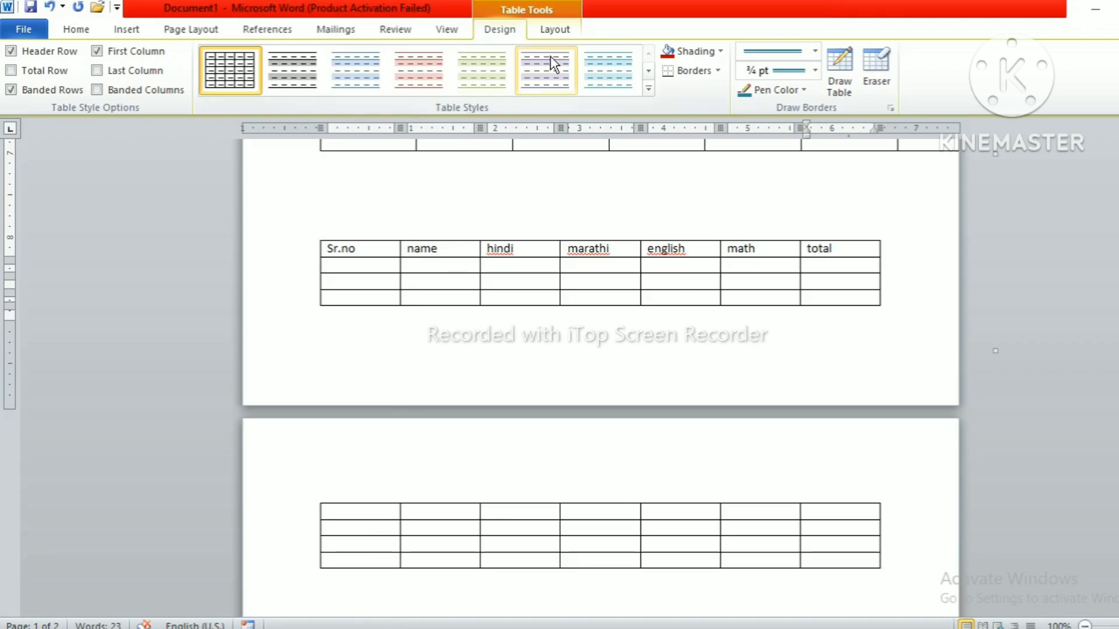
pyautogui.click(563, 33)
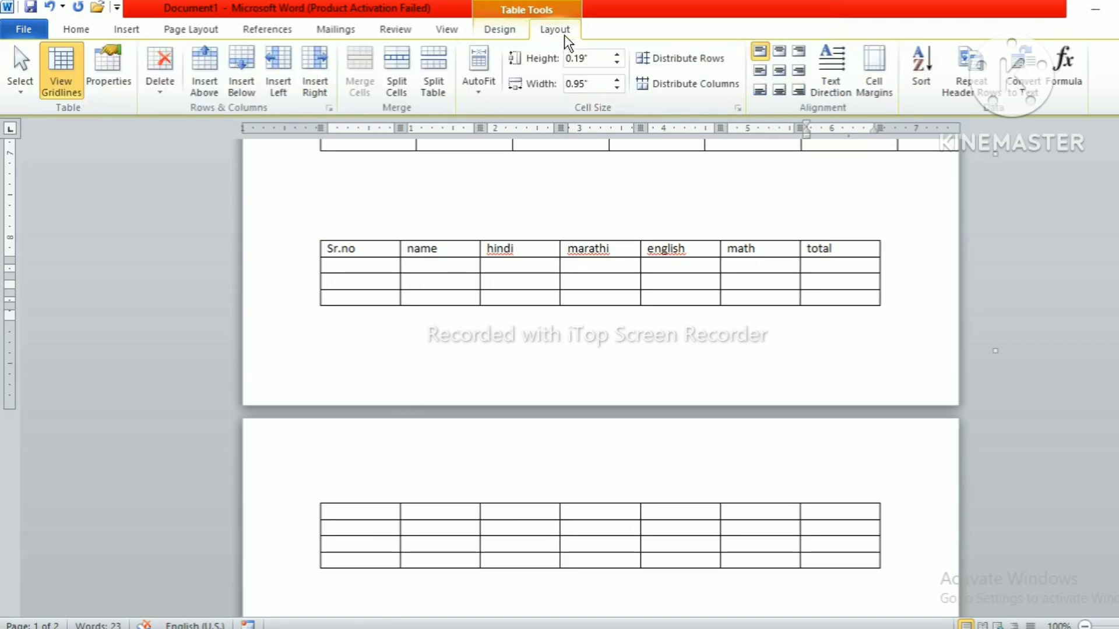
pyautogui.click(965, 87)
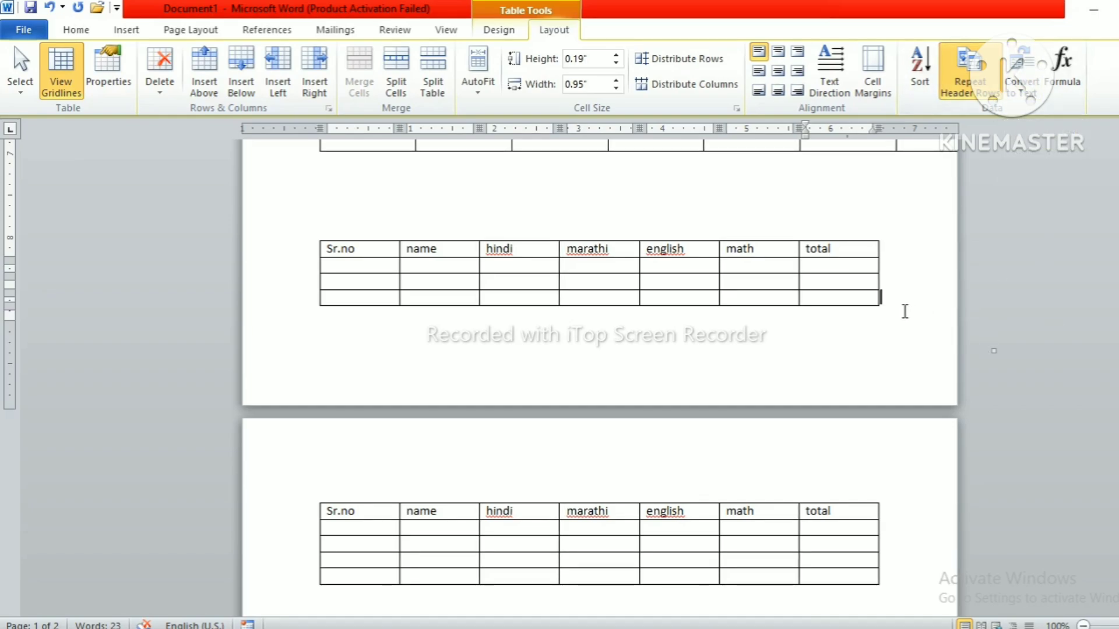
# Clear the whole document and generate sample paragraphs with =rand().
pyautogui.hotkey('ctrl', 'a')
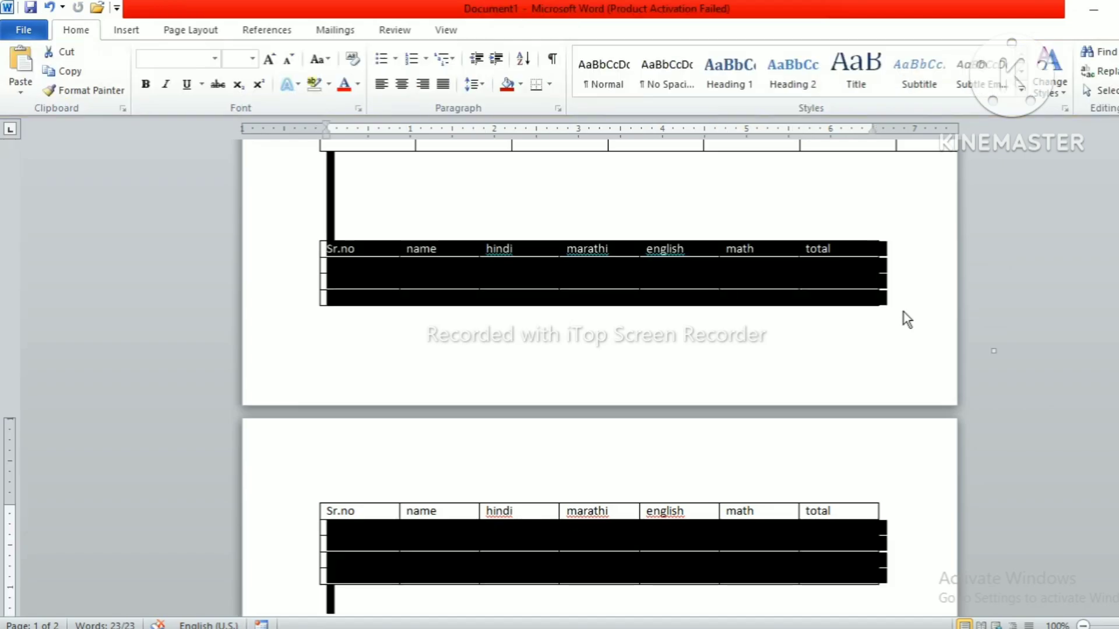
pyautogui.press('Delete')
pyautogui.write('=rand(')
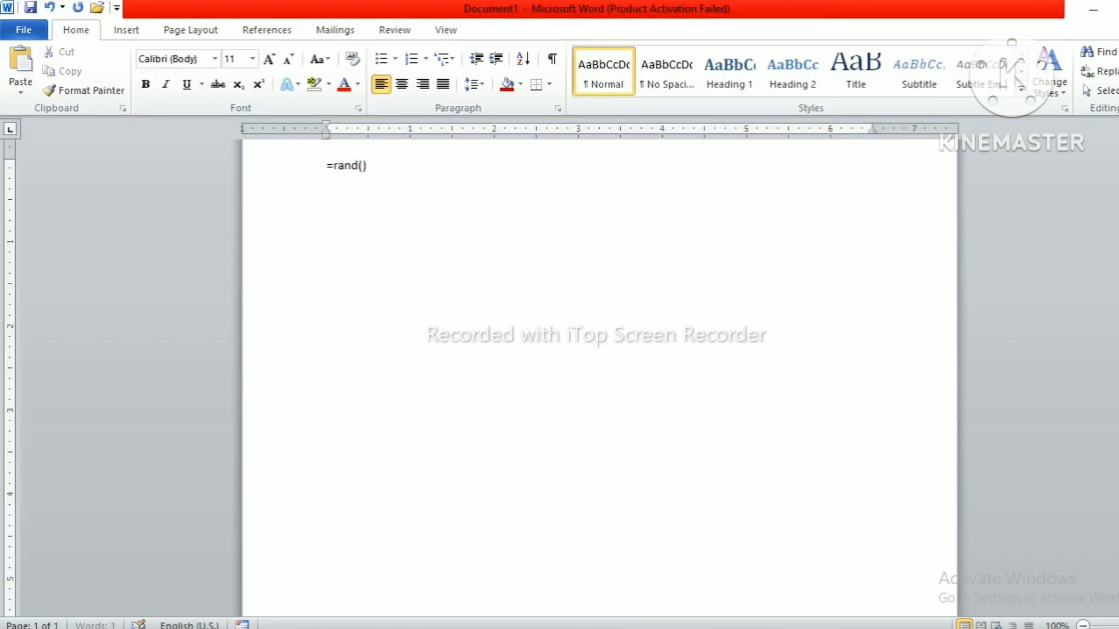
pyautogui.write(')')
pyautogui.press('Return')
# Convert all the sample text to a 3-column table, separating the text at paragraphs.
pyautogui.hotkey('ctrl', 'a')
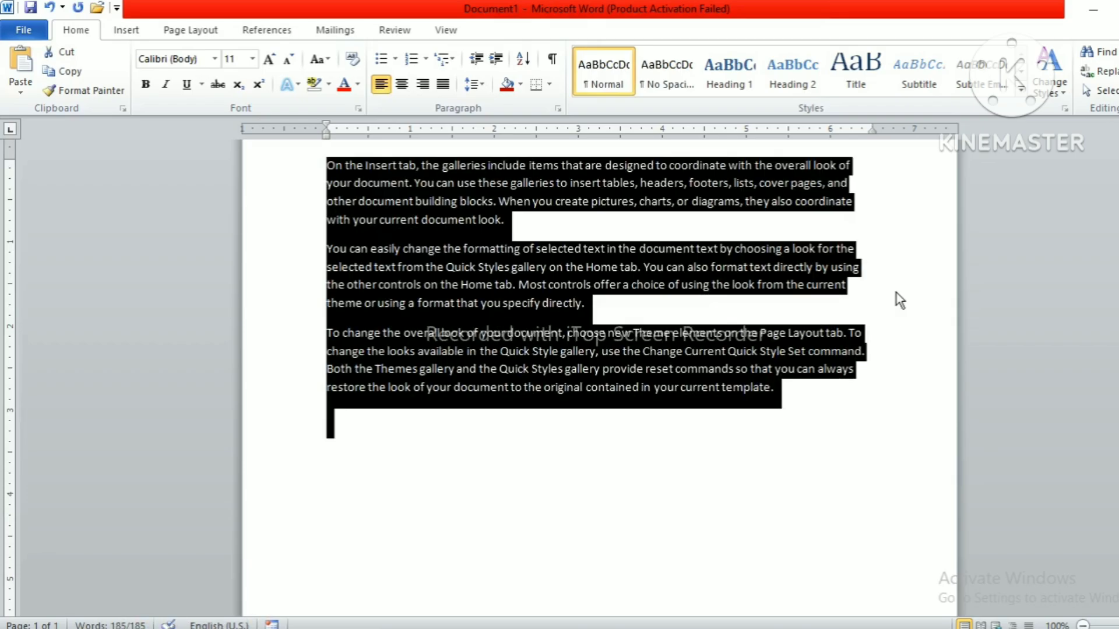
pyautogui.click(127, 32)
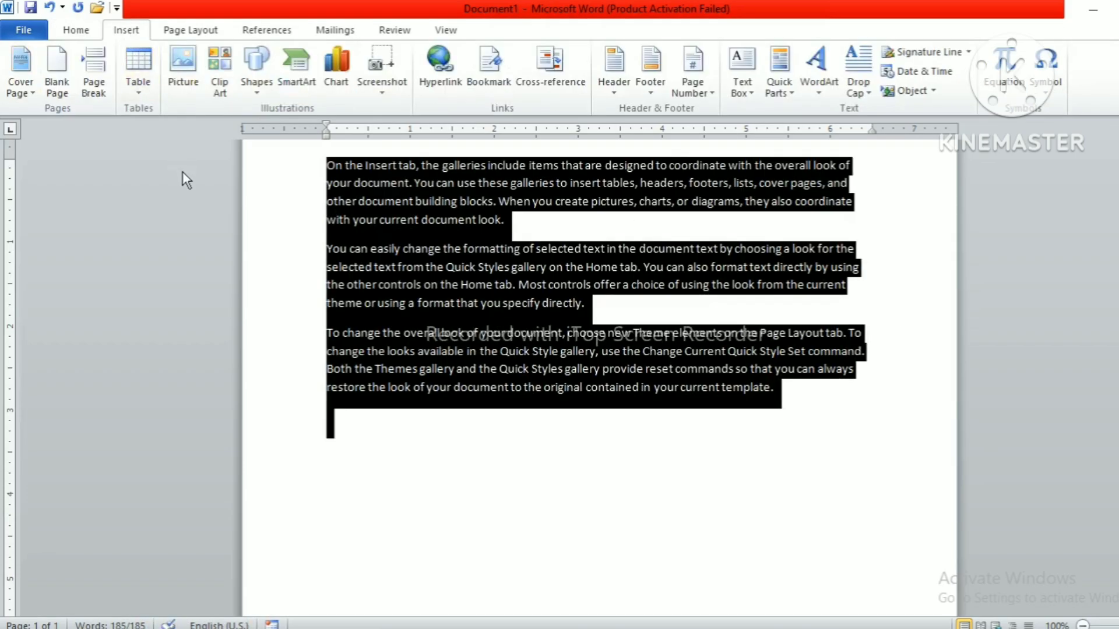
pyautogui.click(138, 73)
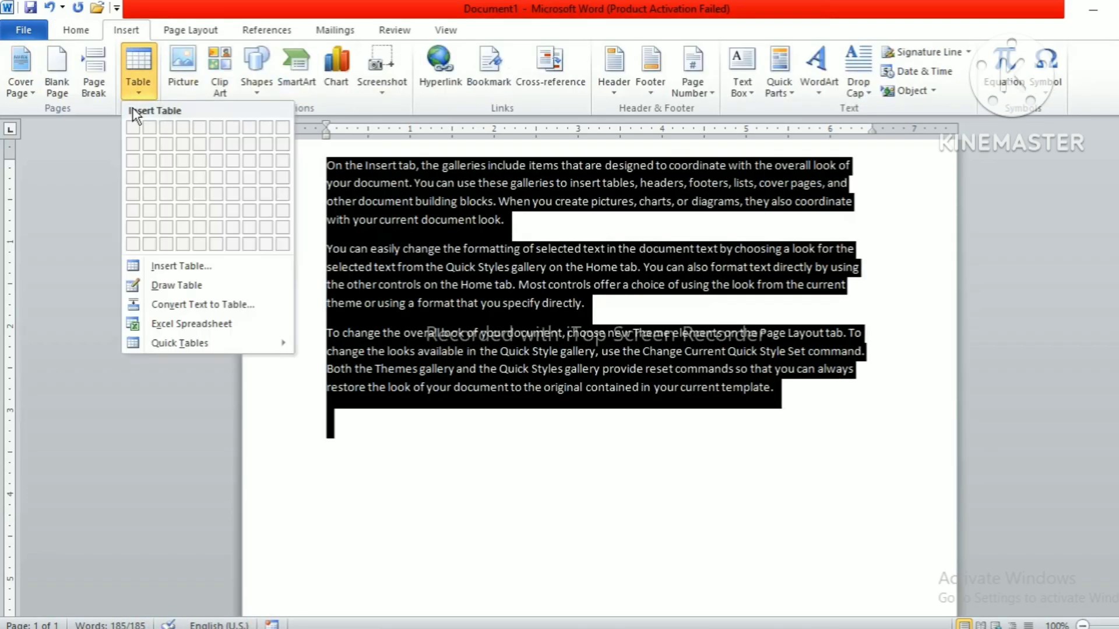
pyautogui.click(182, 304)
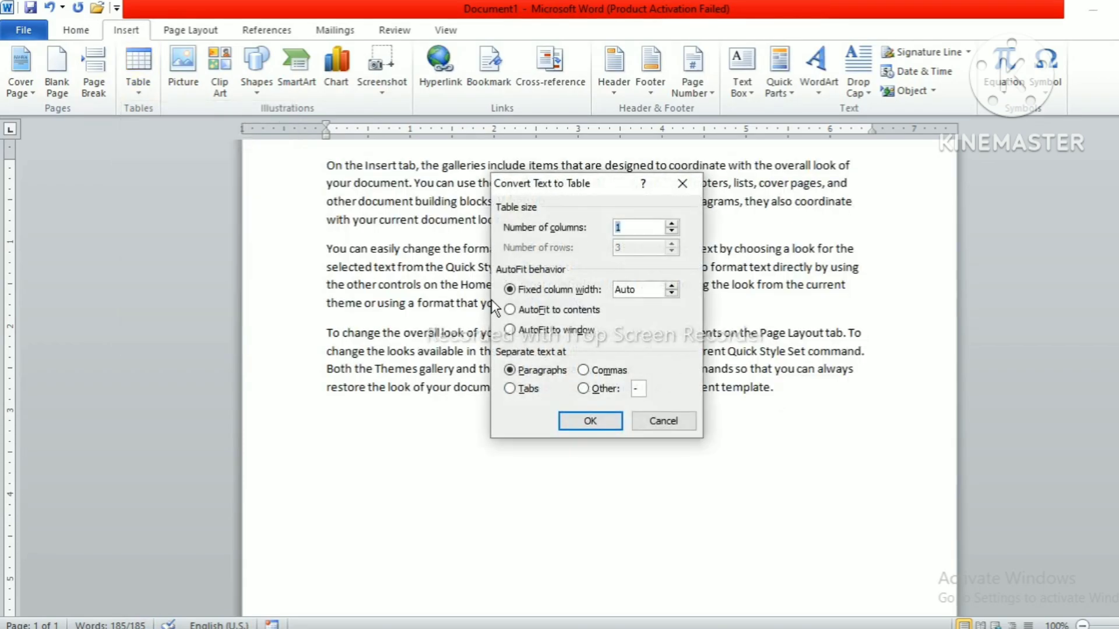
pyautogui.press('BackSpace')
pyautogui.write('3')
pyautogui.click(588, 421)
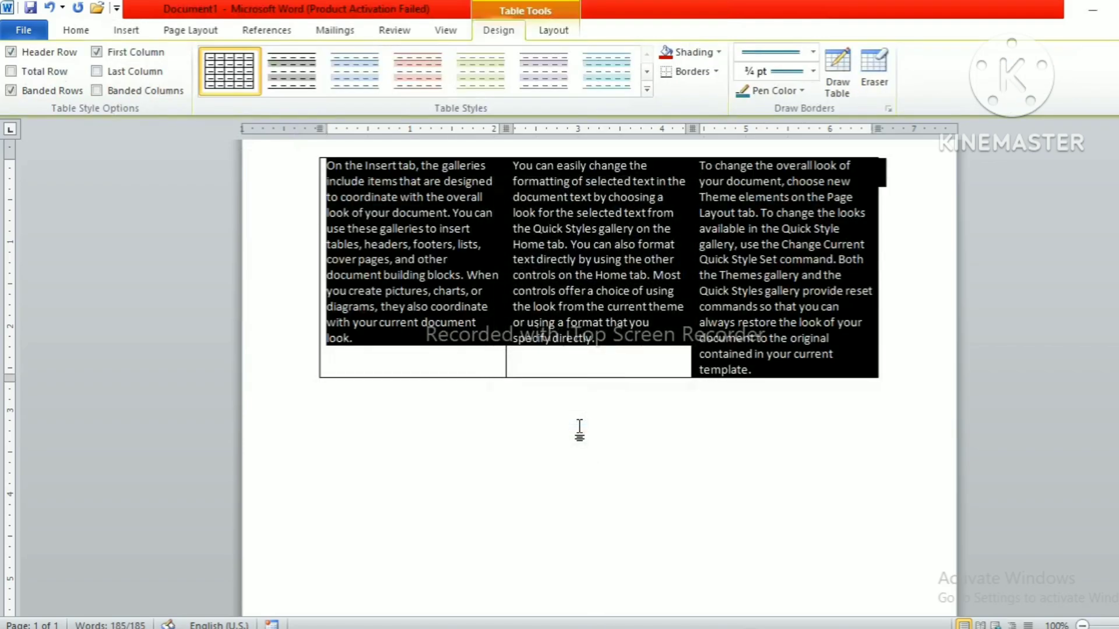
pyautogui.click(568, 334)
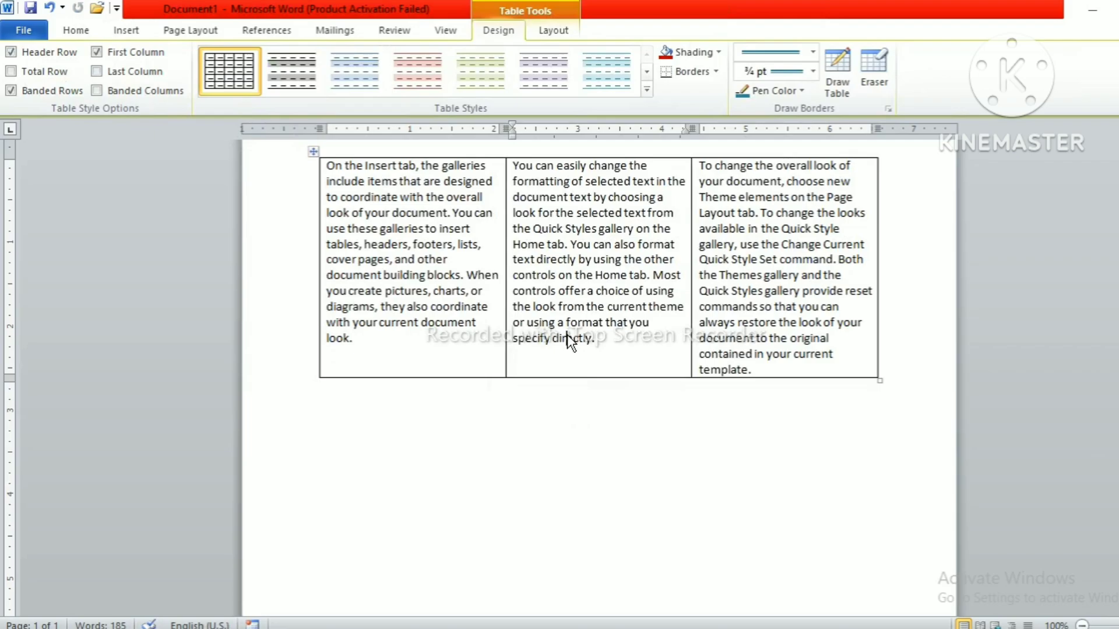
pyautogui.hotkey('ctrl', 'a')
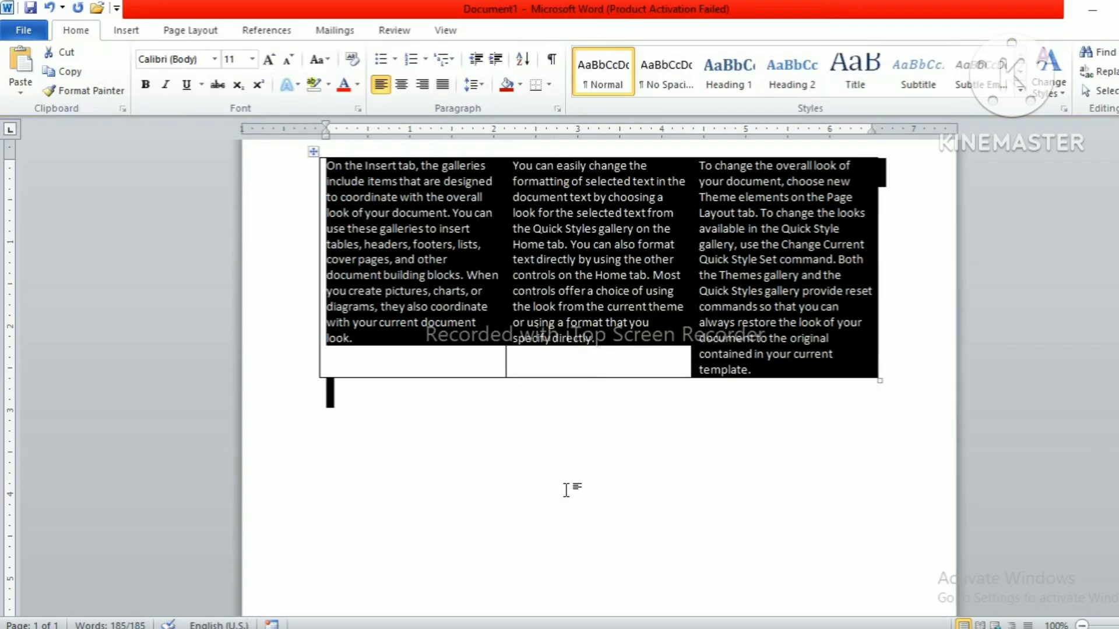
pyautogui.click(555, 307)
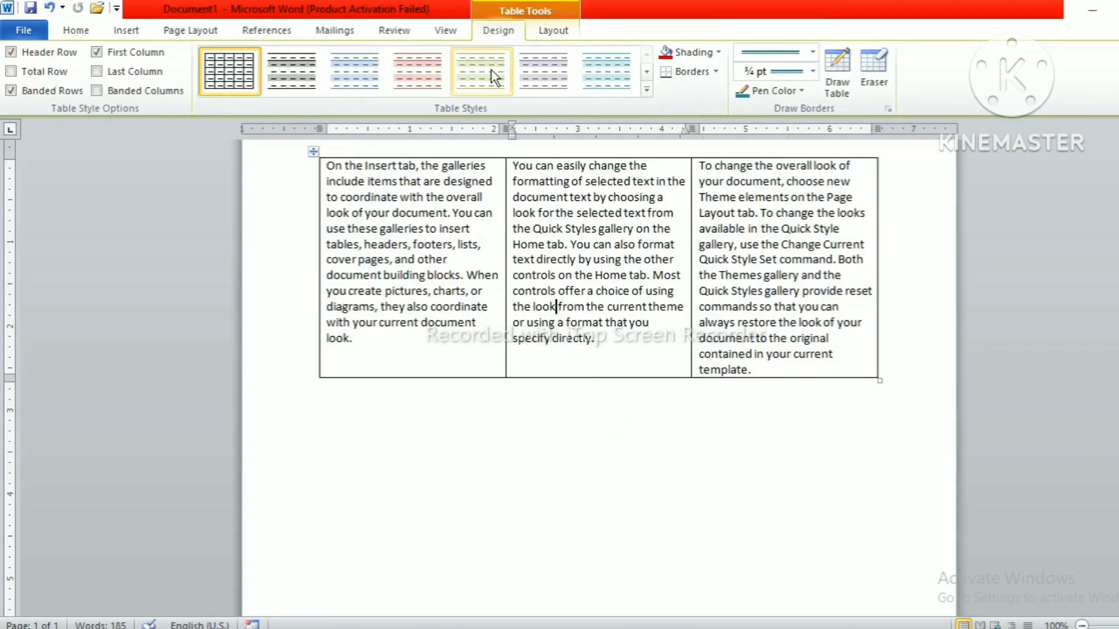
# Convert the three-column table back to text, separating the cell contents with paragraph marks.
pyautogui.click(562, 30)
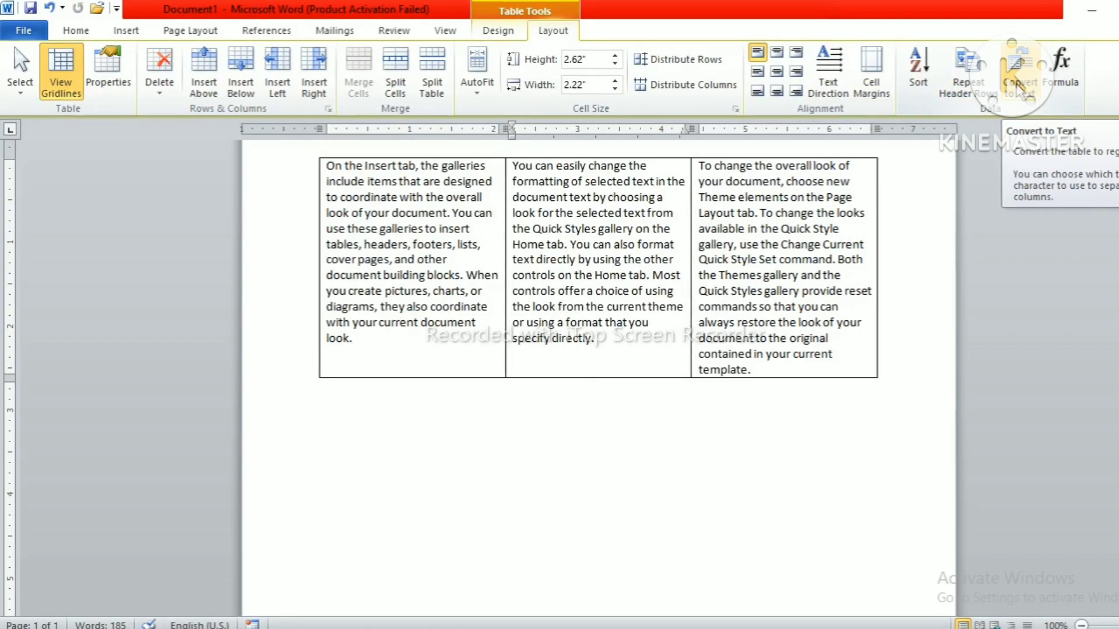
pyautogui.click(1019, 86)
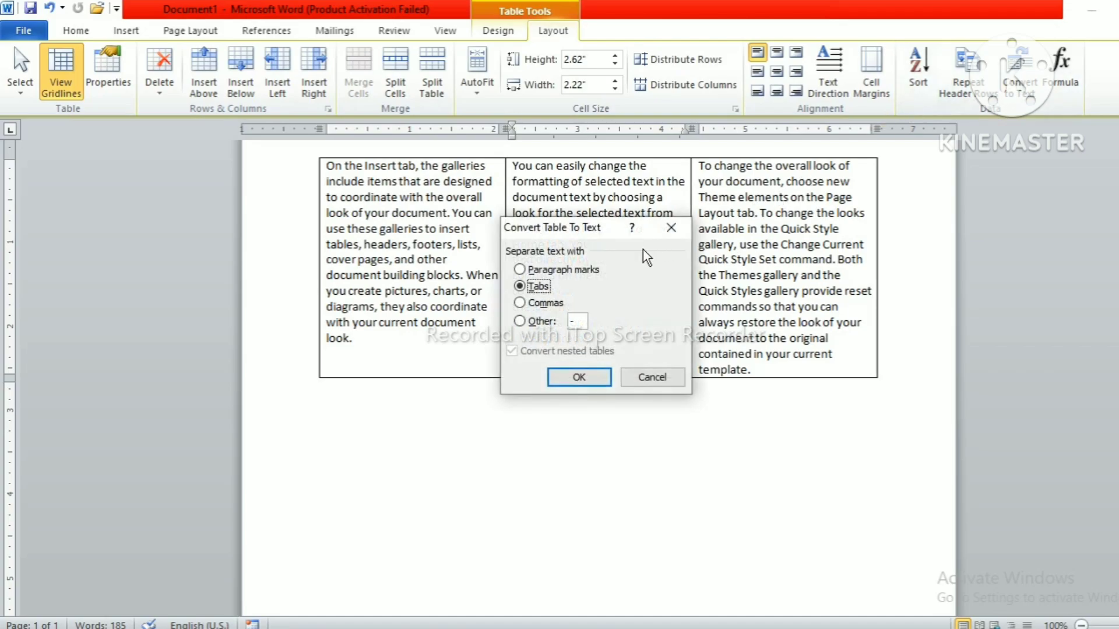
pyautogui.click(568, 273)
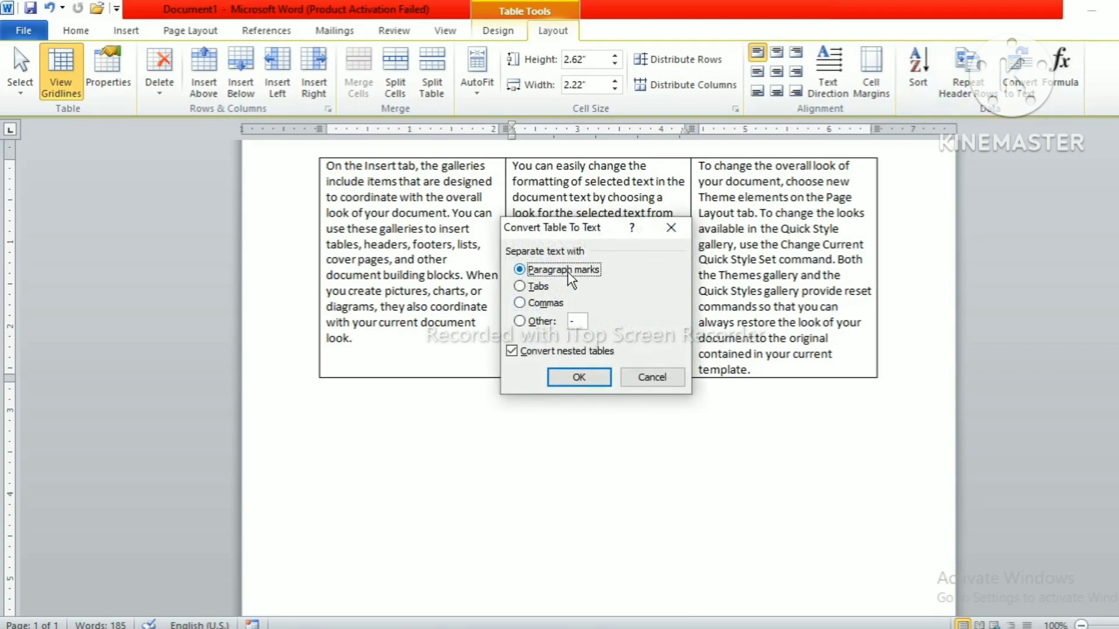
pyautogui.click(577, 378)
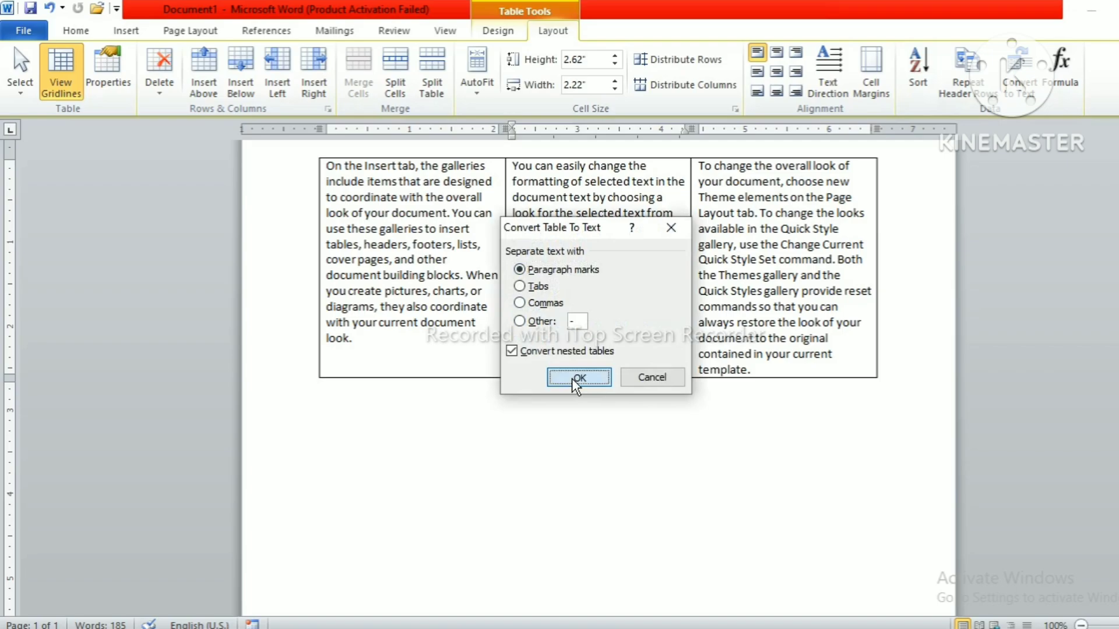
pyautogui.click(581, 461)
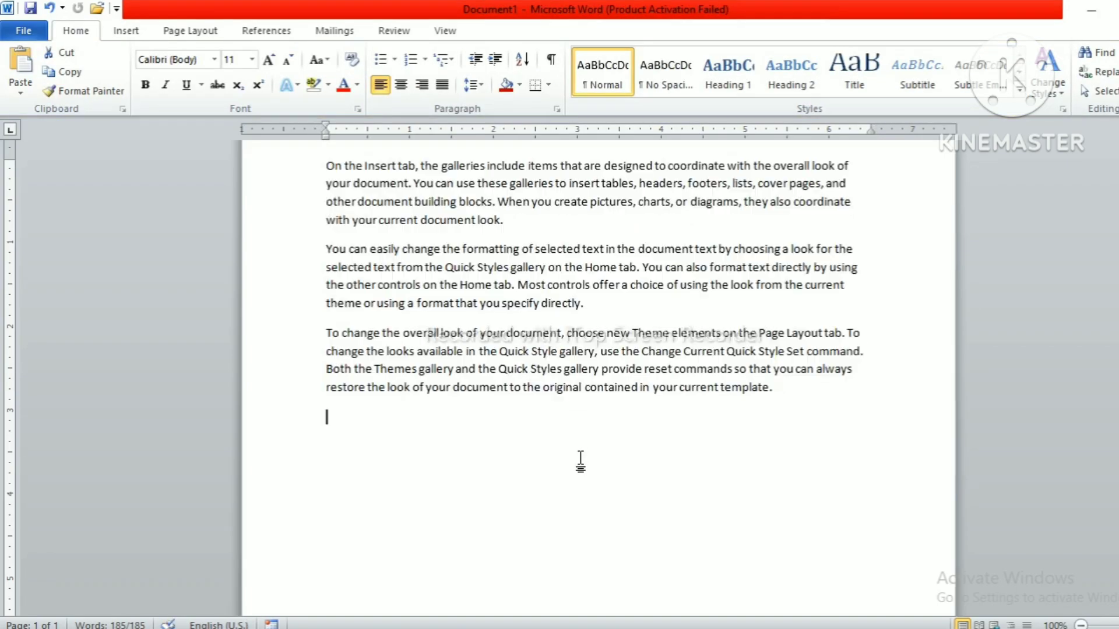
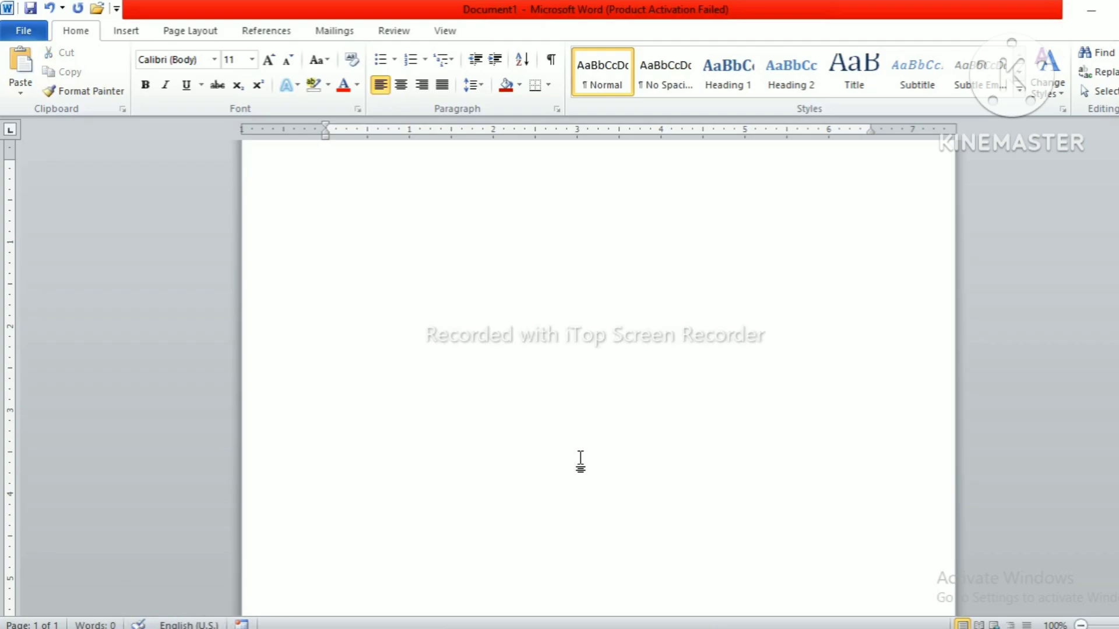
# Insert a table with 7 columns and 4 rows in the empty document.
pyautogui.click(126, 31)
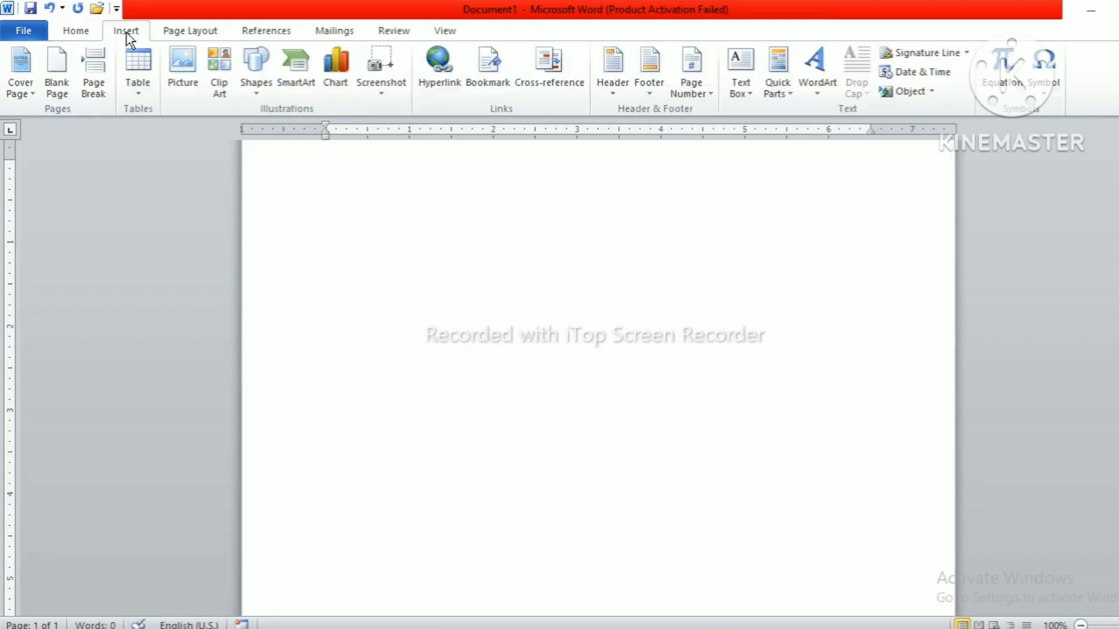
pyautogui.click(139, 70)
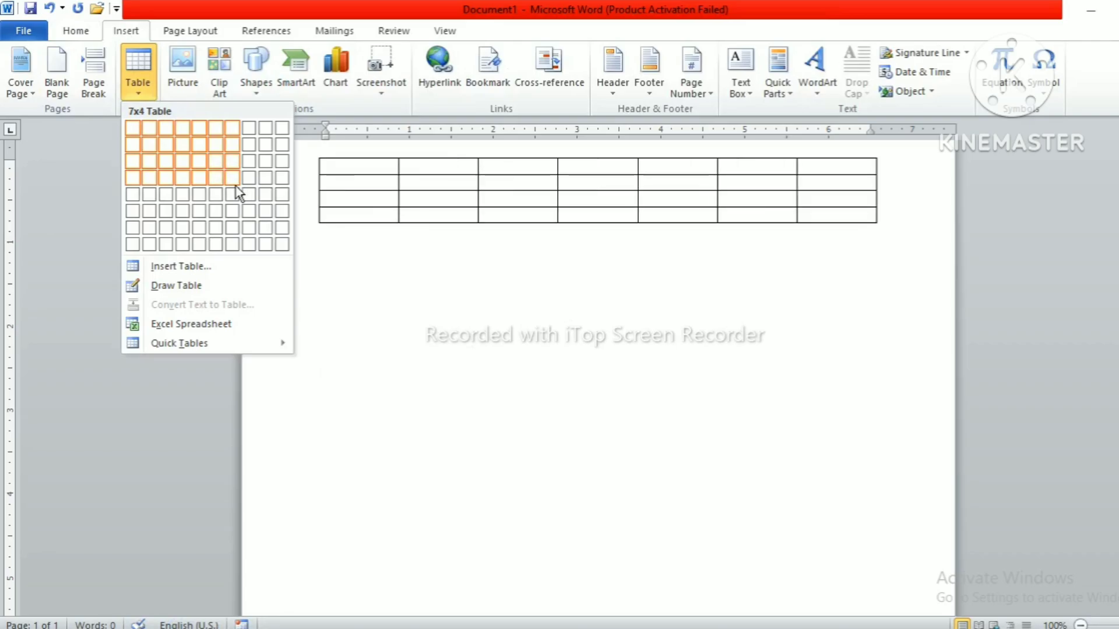
pyautogui.click(236, 192)
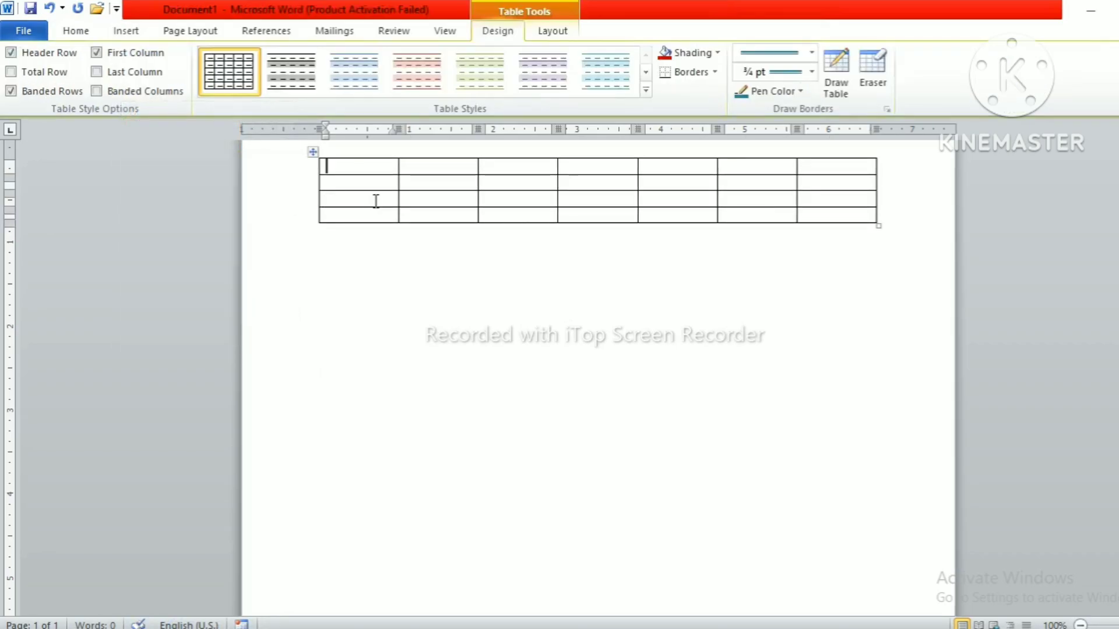
# Enter 12, 23, 45 and 56 in the first four cells of the table's first row.
pyautogui.write('12')
pyautogui.press('Tab')
pyautogui.write('23')
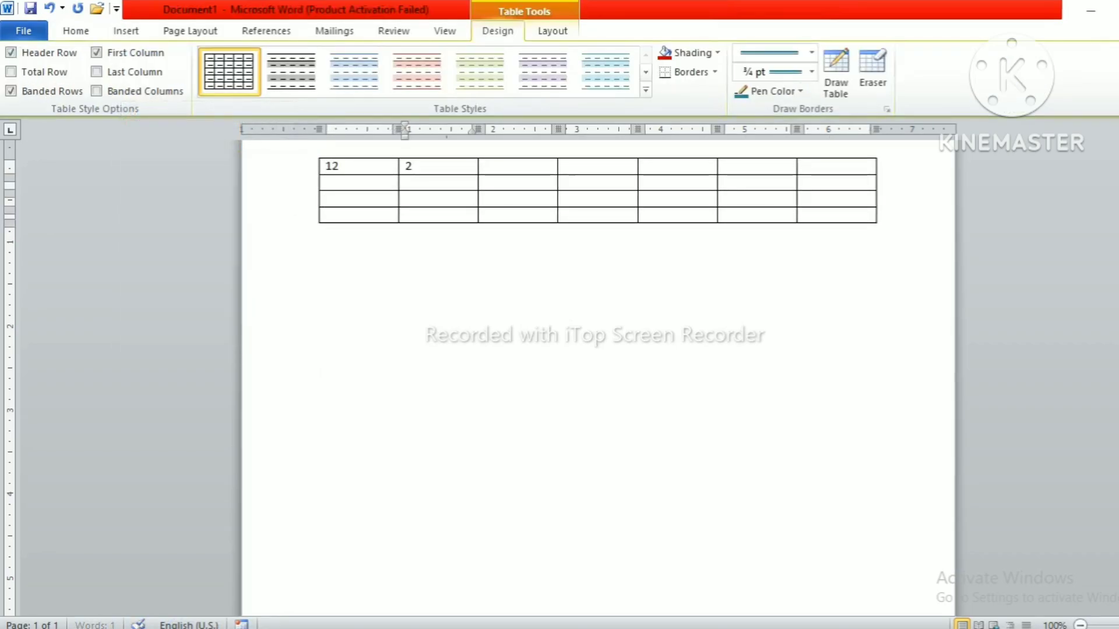
pyautogui.press('Tab')
pyautogui.write('45')
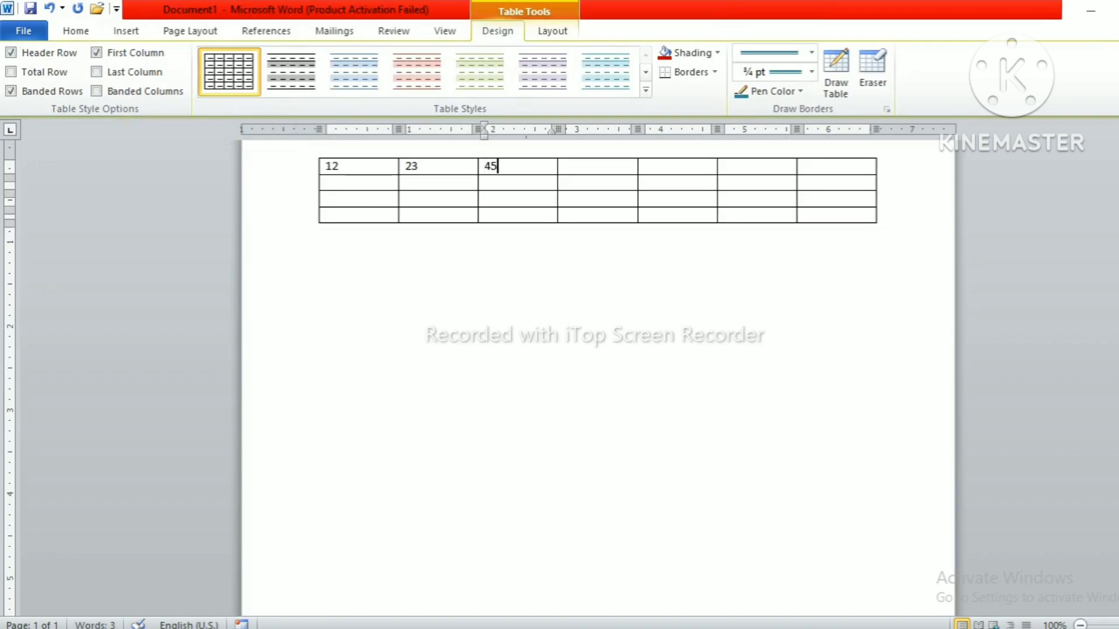
pyautogui.press('Tab')
pyautogui.write('56')
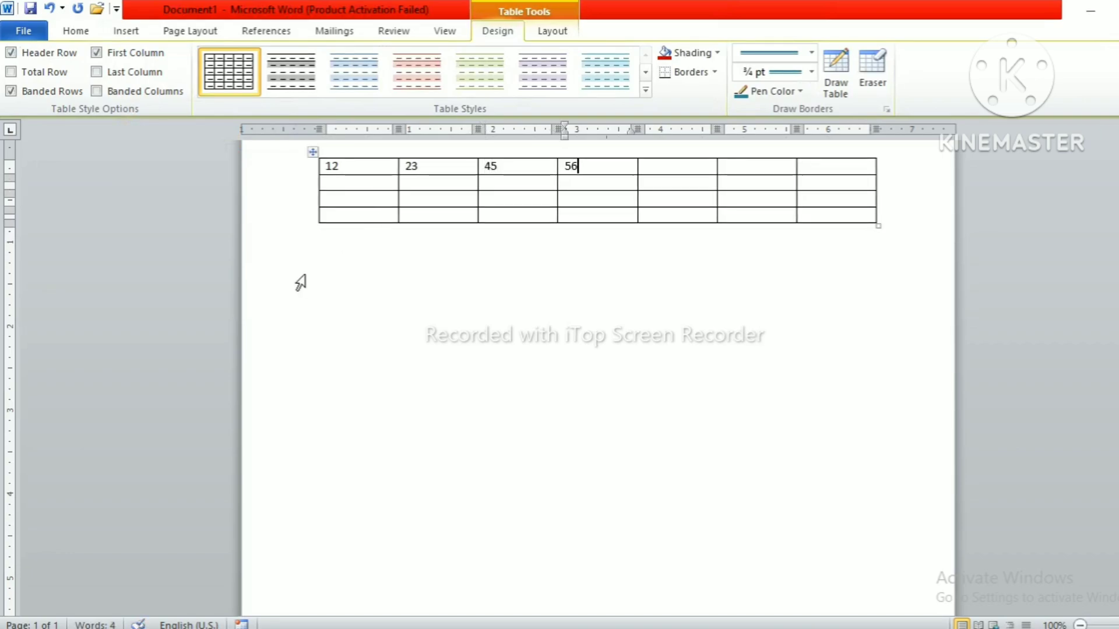
# Total the first row's numbers in its fifth cell with the formula =SUM(LEFT).
pyautogui.click(655, 167)
pyautogui.click(573, 31)
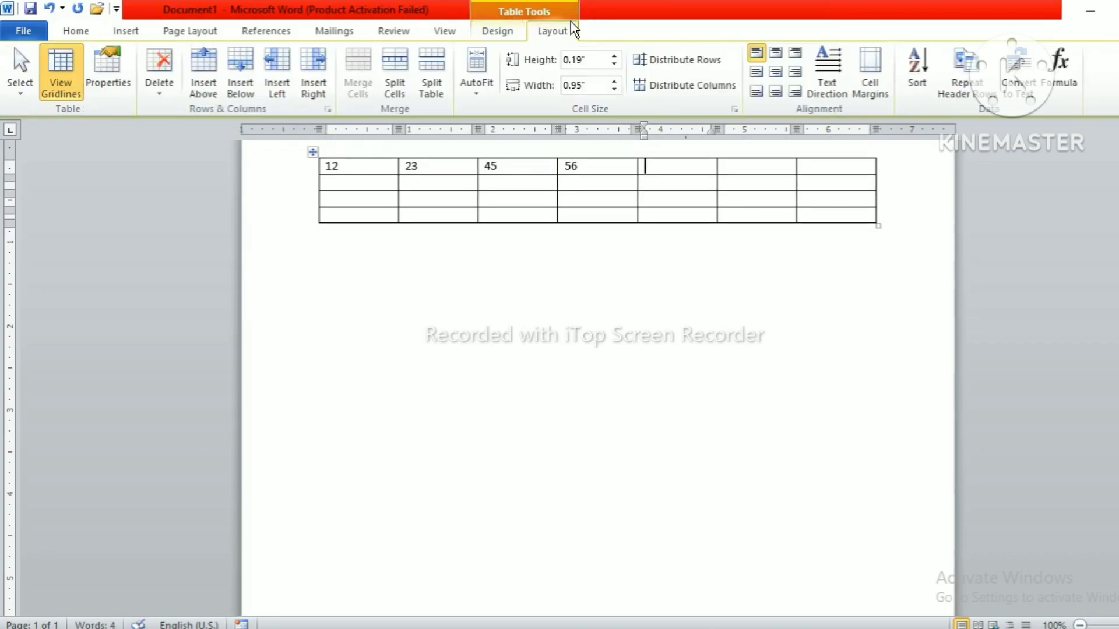
pyautogui.click(1073, 66)
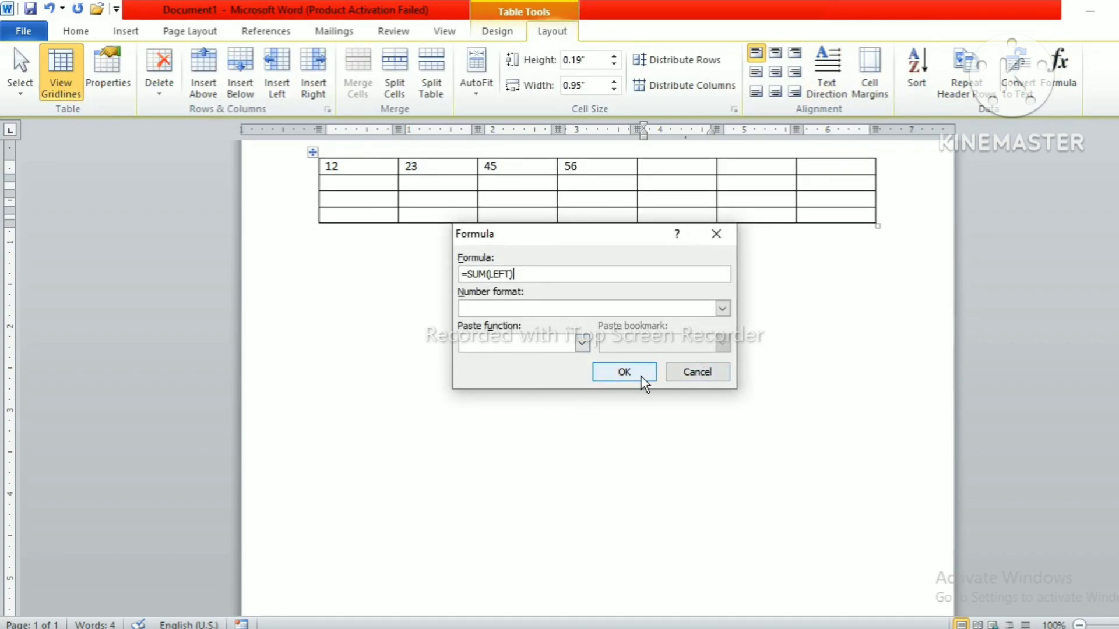
pyautogui.click(625, 374)
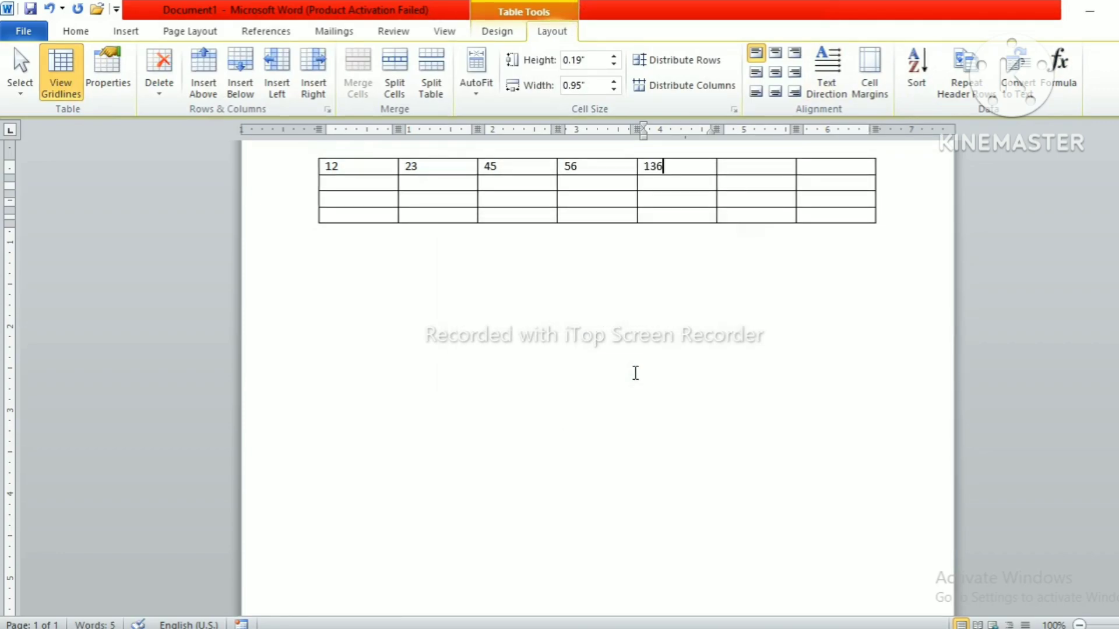
# Enter 24 and 36 in the third column's cells below 45, and move to that column's last cell.
pyautogui.click(513, 181)
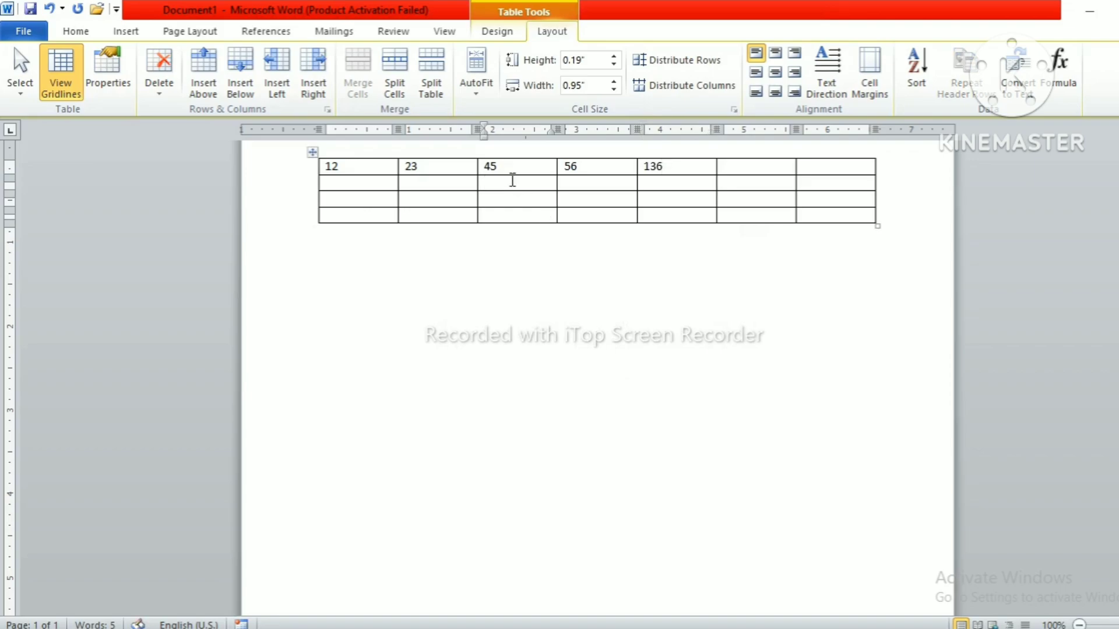
pyautogui.write('24')
pyautogui.press('Down')
pyautogui.write('36')
pyautogui.press('Down')
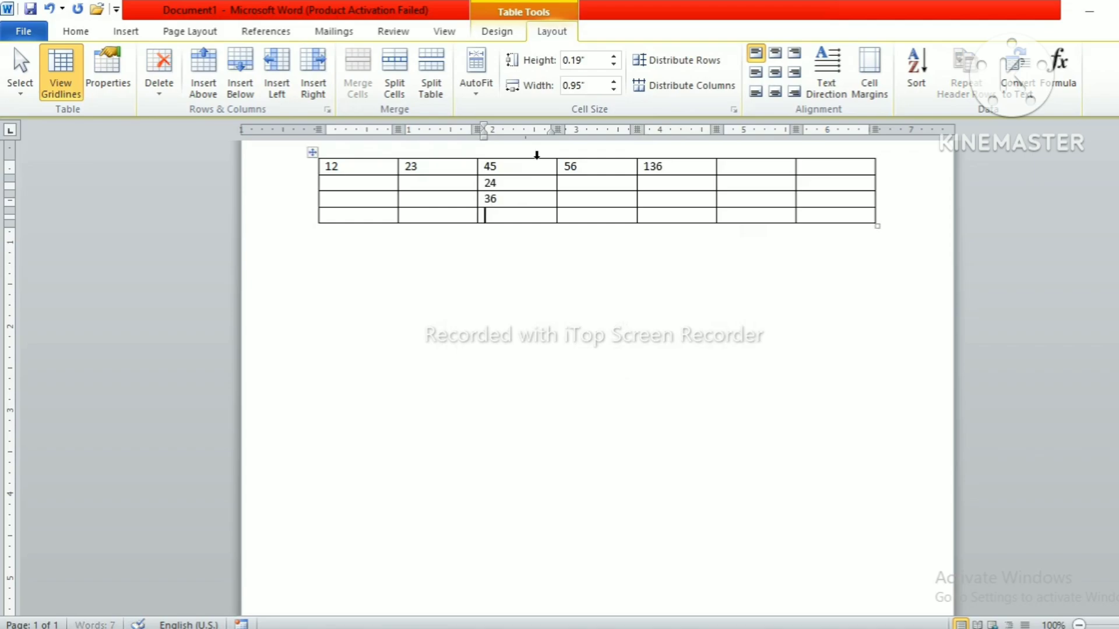
# Examine the functions offered in the Formula dialog for the third column's last cell, and cancel without inserting a formula.
pyautogui.click(1058, 87)
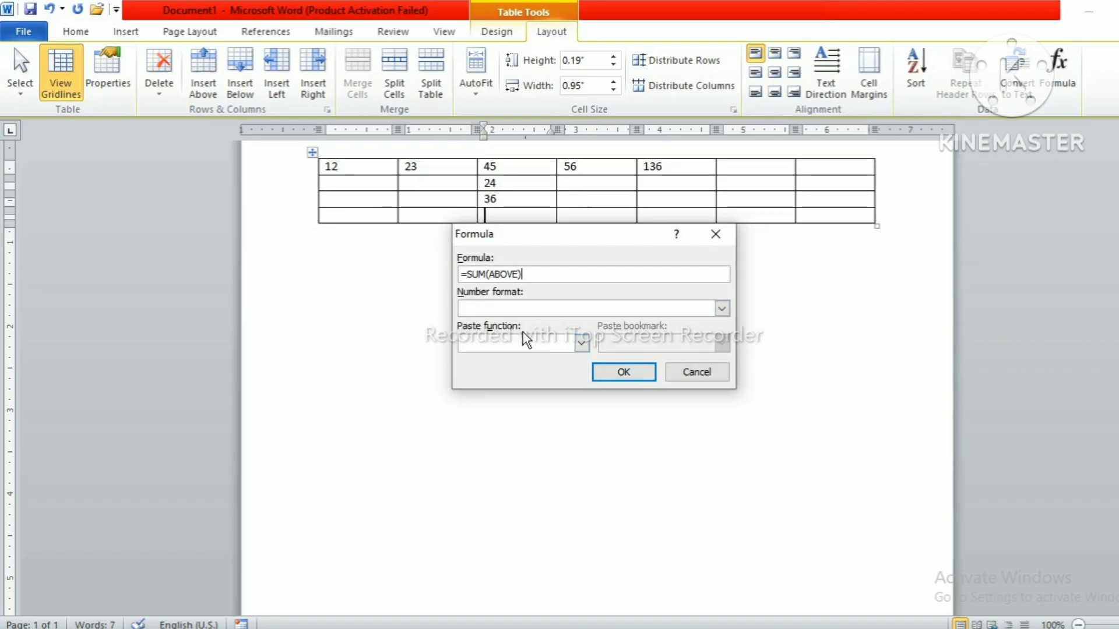
pyautogui.click(581, 344)
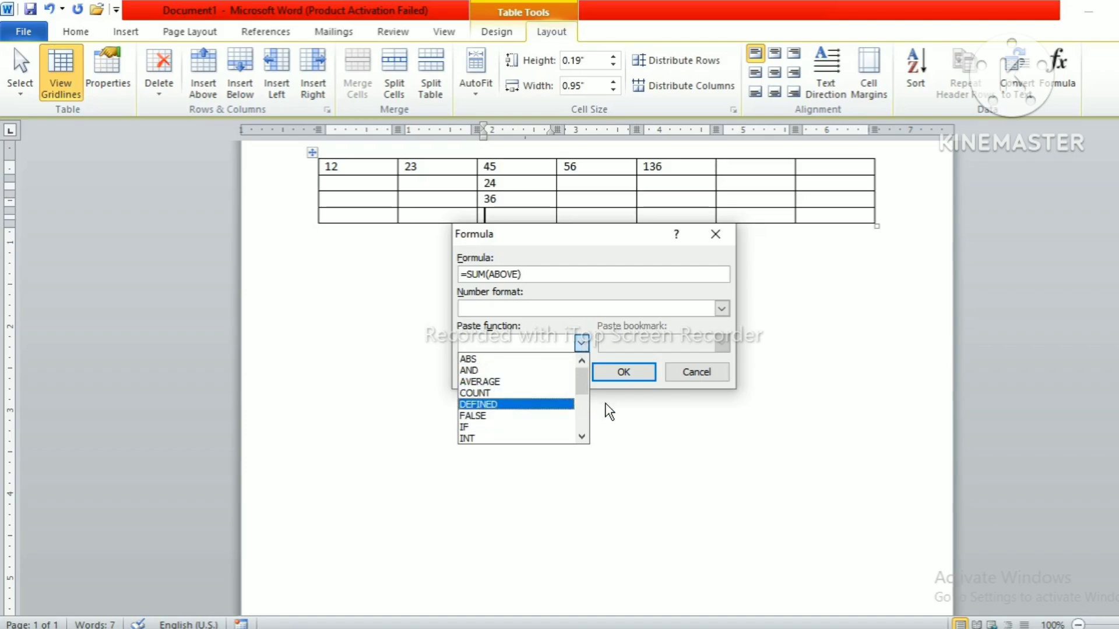
pyautogui.click(582, 435)
pyautogui.click(583, 435)
pyautogui.click(582, 435)
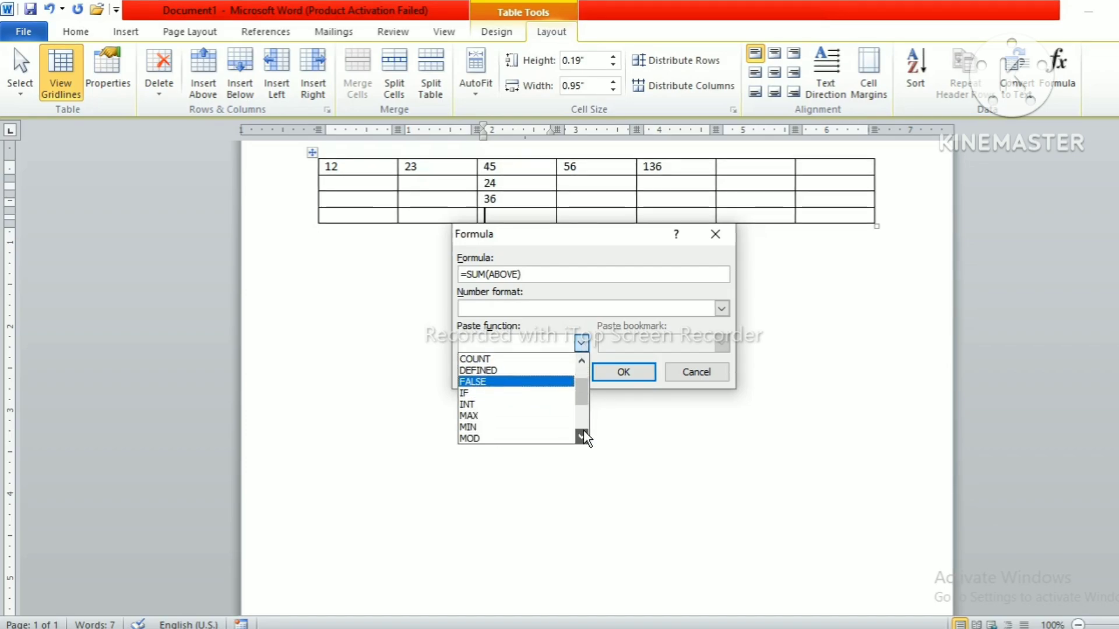
pyautogui.click(583, 435)
pyautogui.click(582, 434)
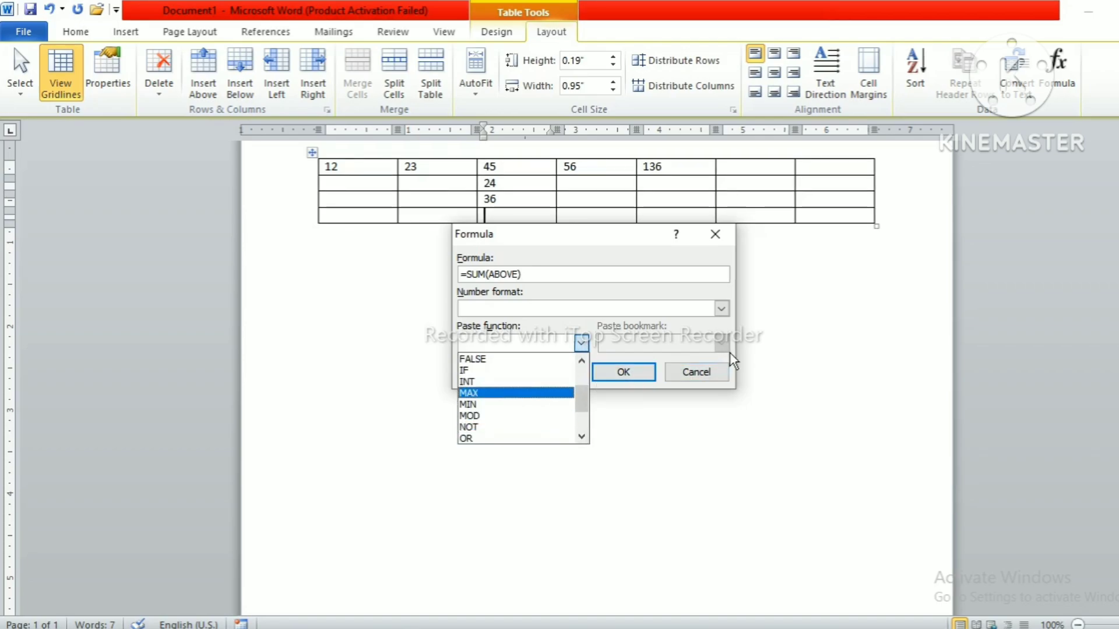
pyautogui.click(708, 377)
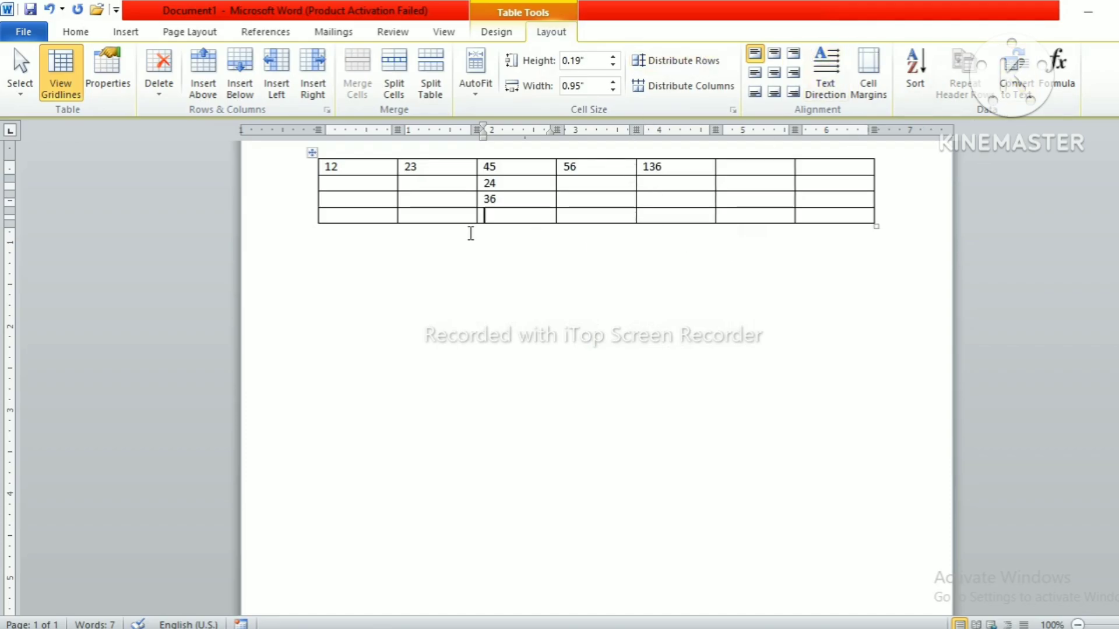
# Bring up the insertion commands and place the insertion point in the empty paragraph below the table.
pyautogui.click(130, 33)
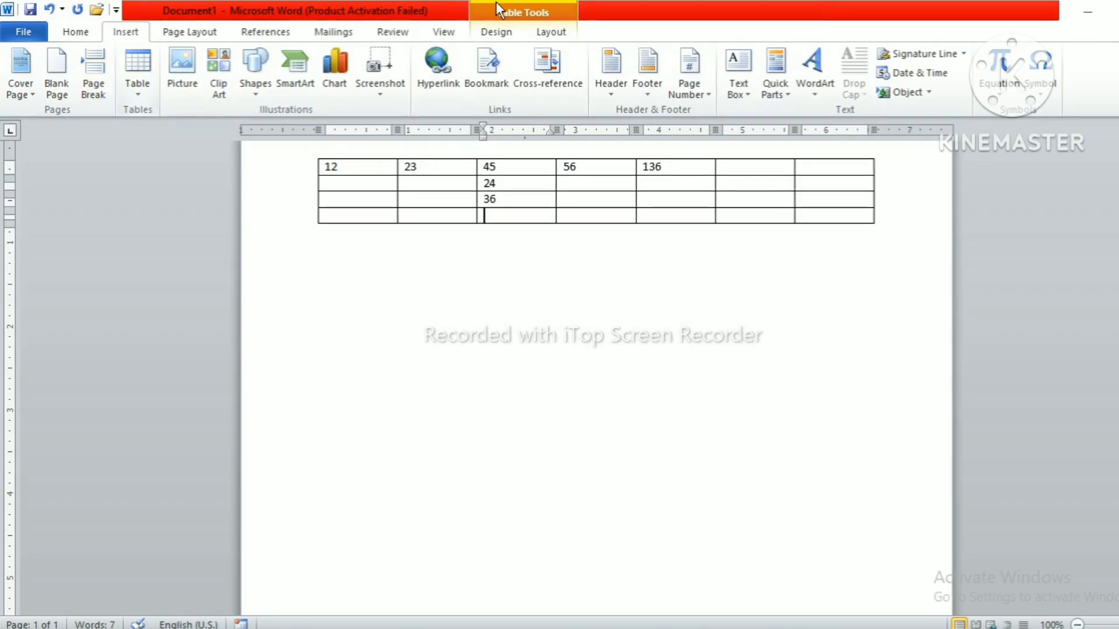
pyautogui.click(364, 266)
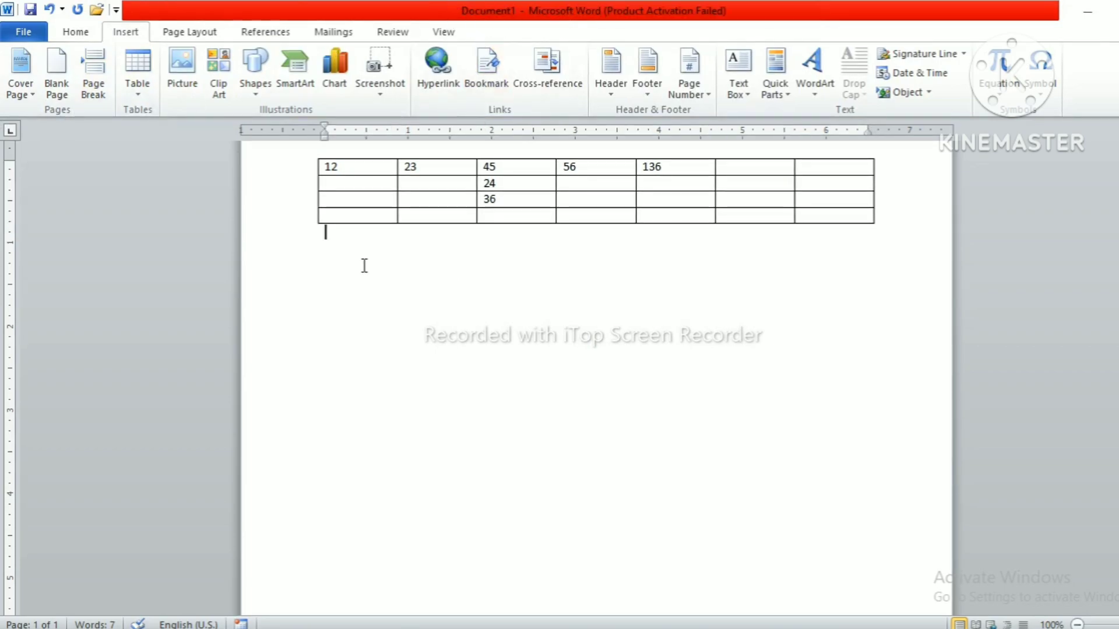